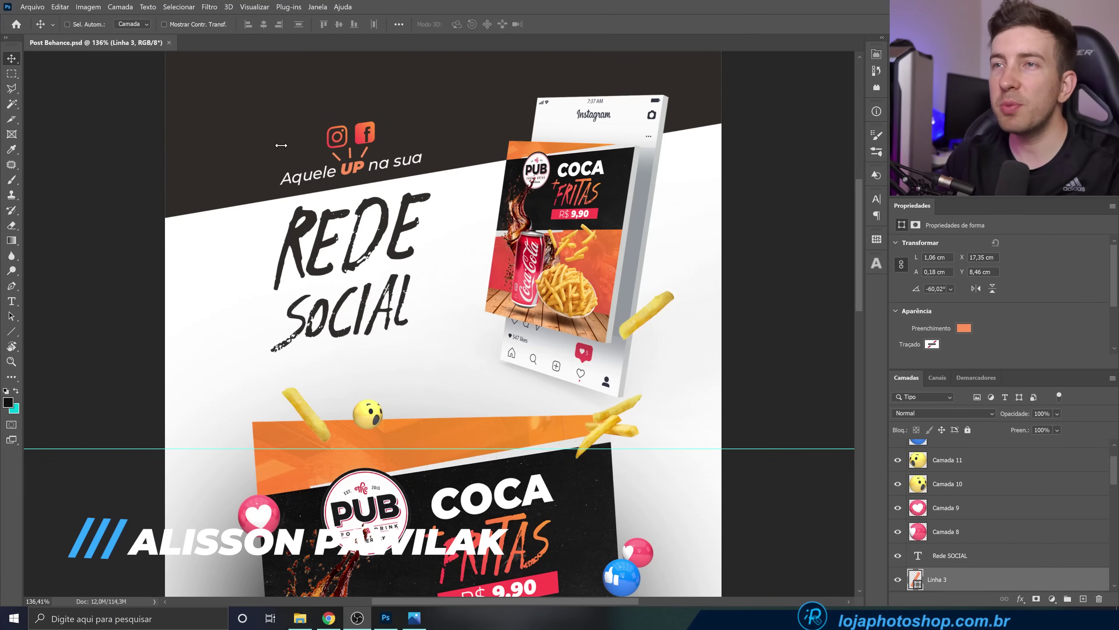
Scroll through the reference presentation to study the food post and its card text
{"action": "left_click_drag", "start_coordinate": [472, 377], "coordinate": [463, 325]}
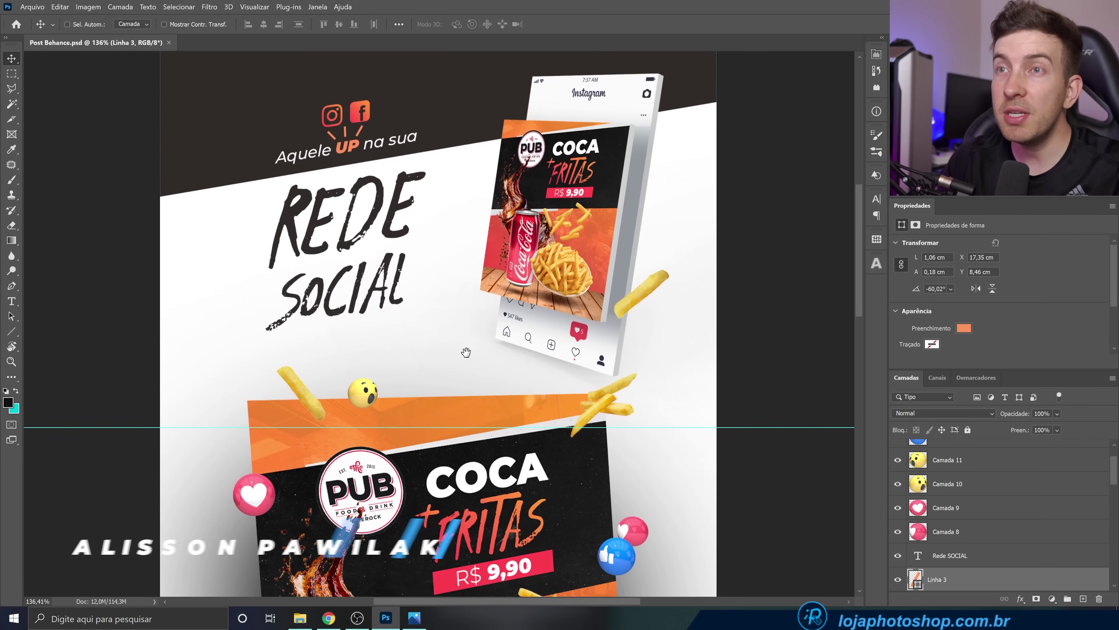
{"action": "scroll", "coordinate": [463, 324], "scroll_direction": "down", "scroll_amount": 2}
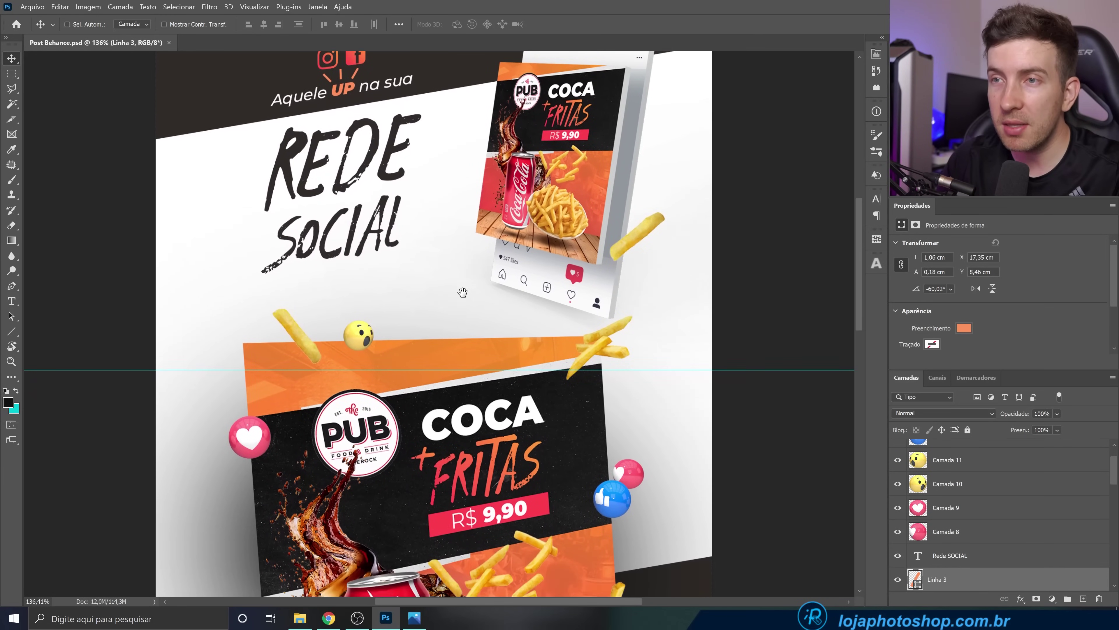
{"action": "scroll", "coordinate": [460, 308], "scroll_direction": "down", "scroll_amount": 2}
{"action": "scroll", "coordinate": [458, 353], "scroll_direction": "down", "scroll_amount": 2}
{"action": "scroll", "coordinate": [455, 435], "scroll_direction": "down", "scroll_amount": 1}
{"action": "left_click_drag", "start_coordinate": [455, 435], "coordinate": [456, 331]}
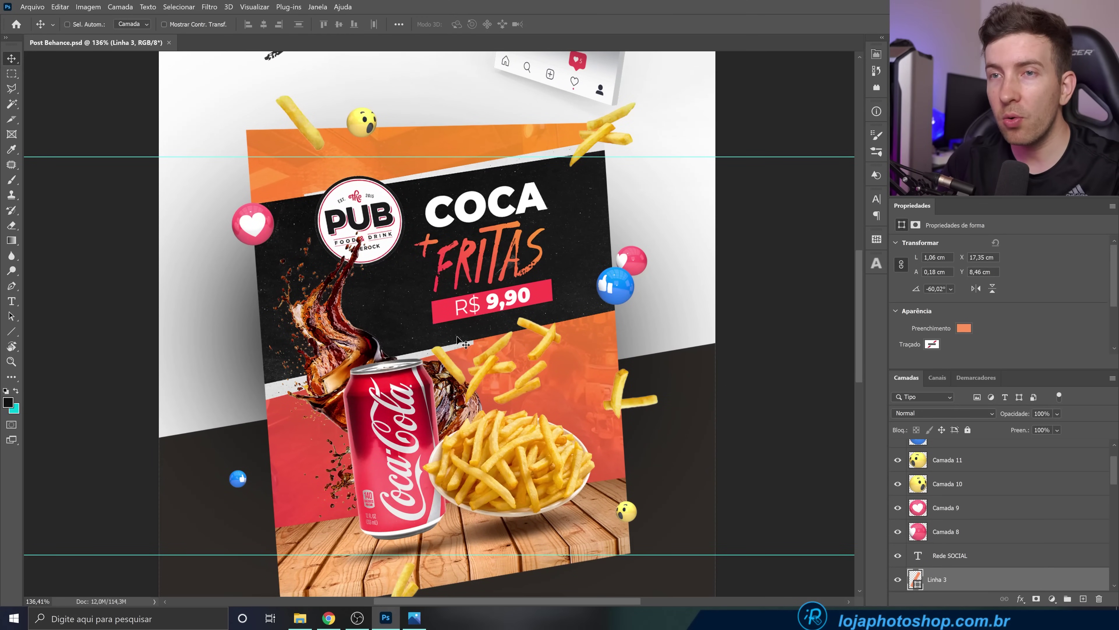
{"action": "left_click_drag", "start_coordinate": [464, 449], "coordinate": [462, 279]}
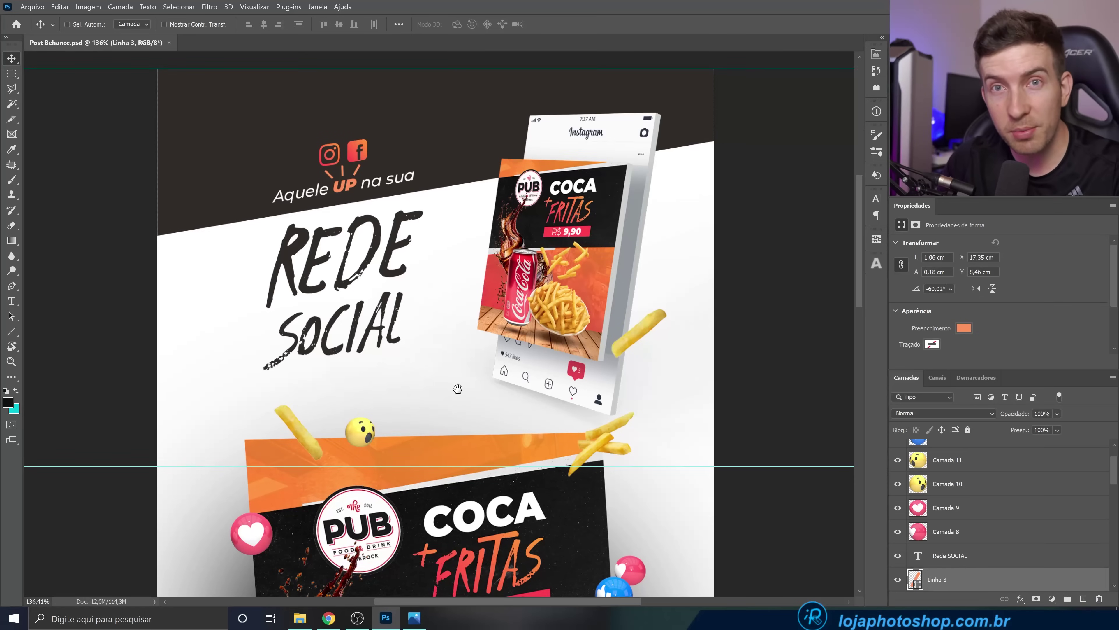
{"action": "left_click_drag", "start_coordinate": [440, 371], "coordinate": [438, 279]}
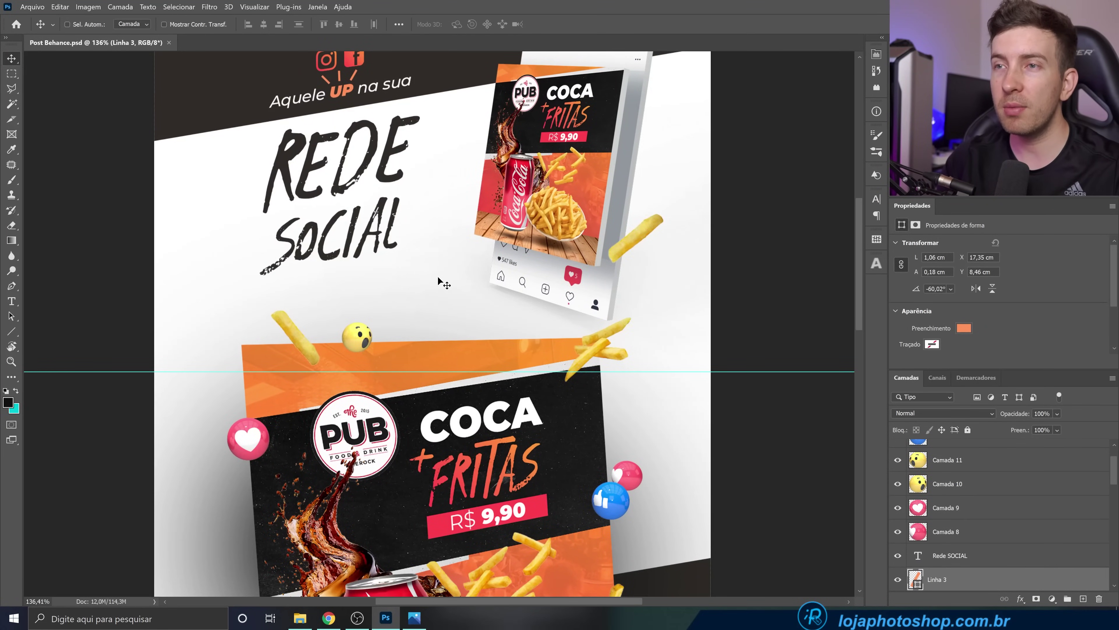
{"action": "scroll", "coordinate": [440, 360], "scroll_direction": "down", "scroll_amount": 3}
{"action": "scroll", "coordinate": [432, 358], "scroll_direction": "down", "scroll_amount": 8}
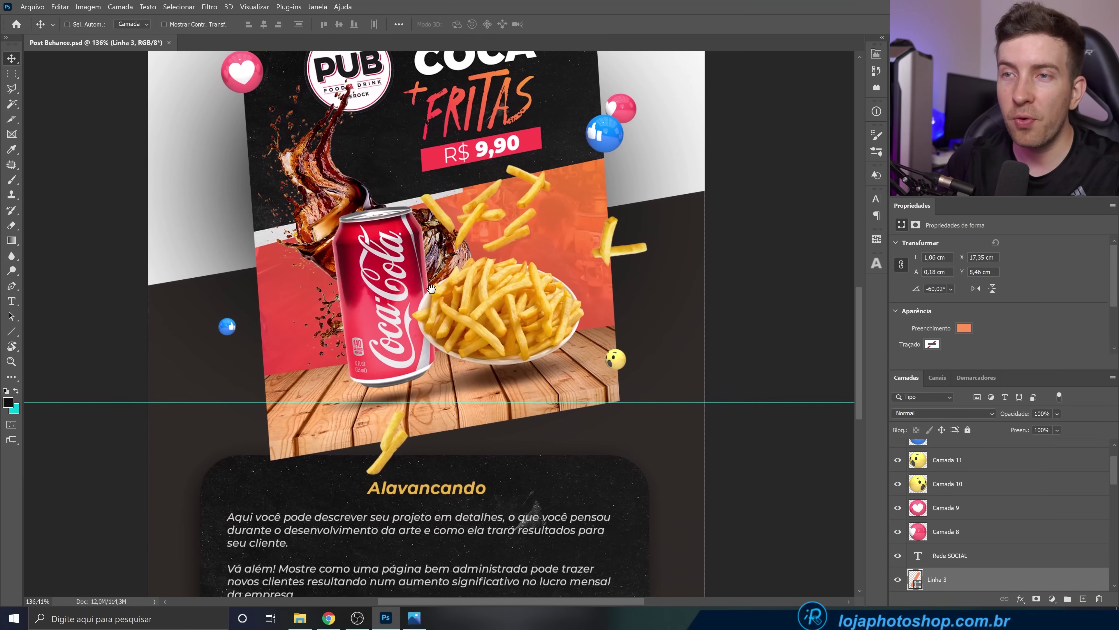
{"action": "left_click_drag", "start_coordinate": [422, 357], "coordinate": [433, 259]}
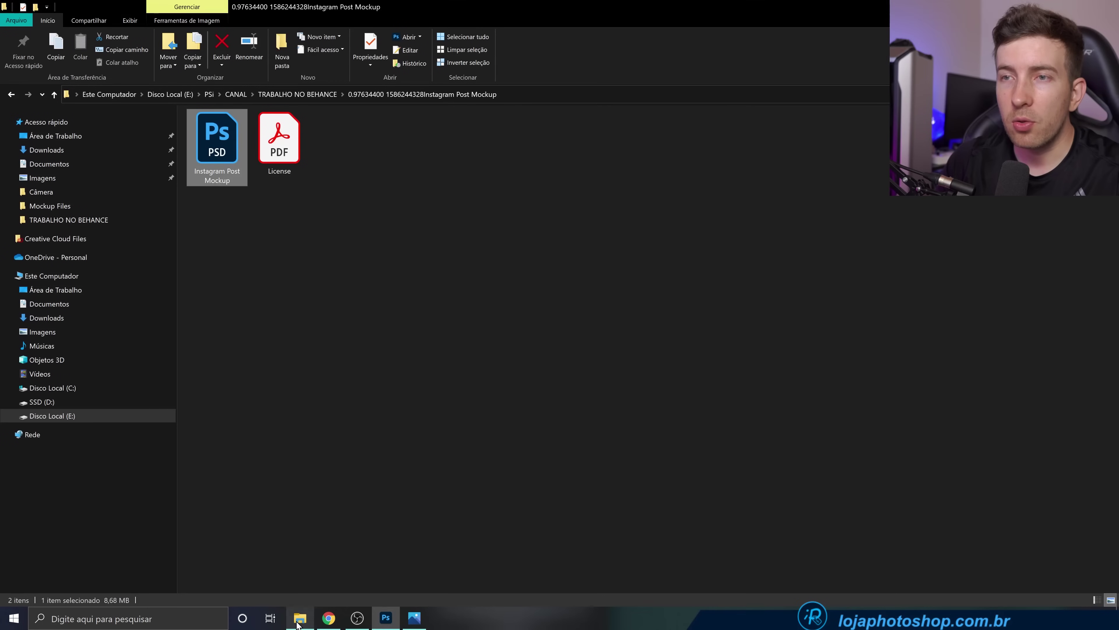
Open the Behance size guide image and check the 1400 px width and thumbnail sizes
{"action": "left_click", "coordinate": [297, 624]}
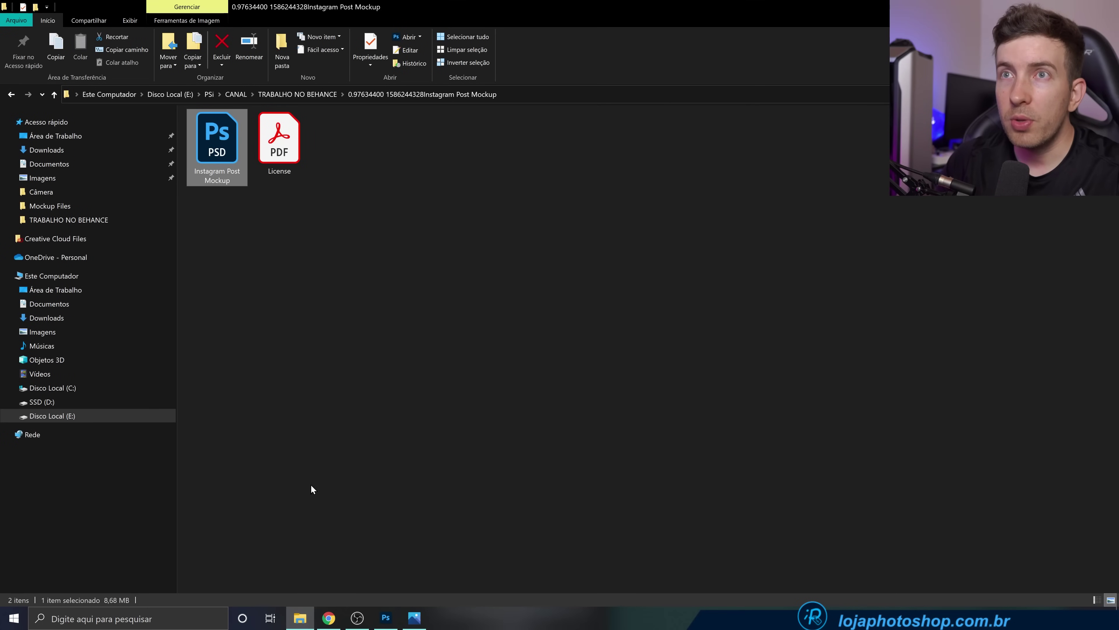
{"action": "left_click", "coordinate": [293, 92]}
{"action": "left_click", "coordinate": [649, 151]}
{"action": "double_click", "coordinate": [649, 151]}
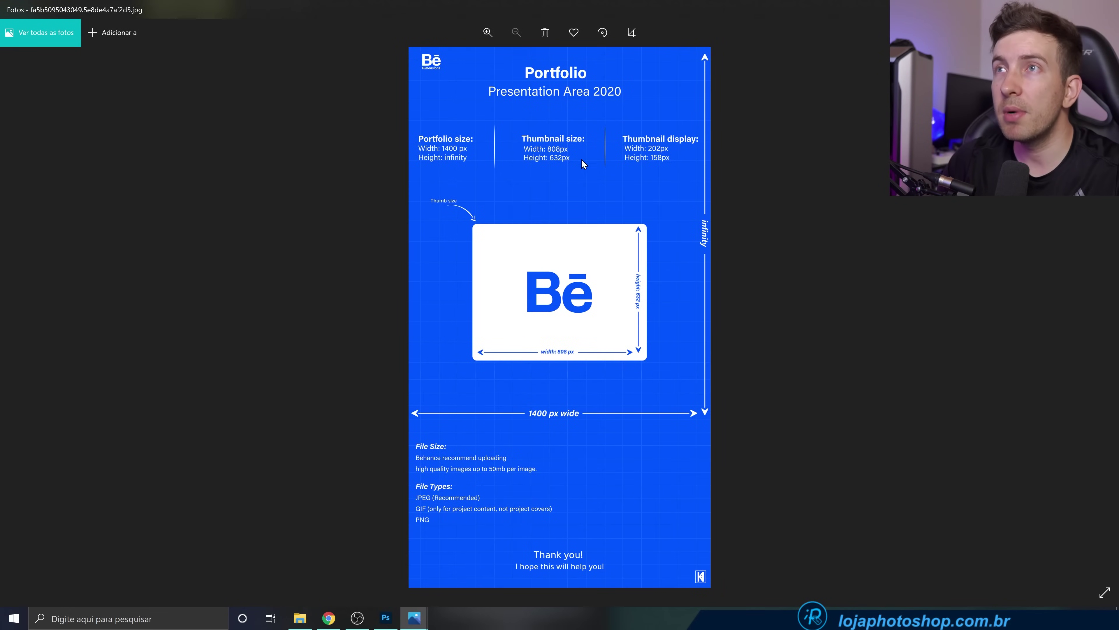
{"action": "scroll", "coordinate": [574, 236], "scroll_direction": "up", "scroll_amount": 2}
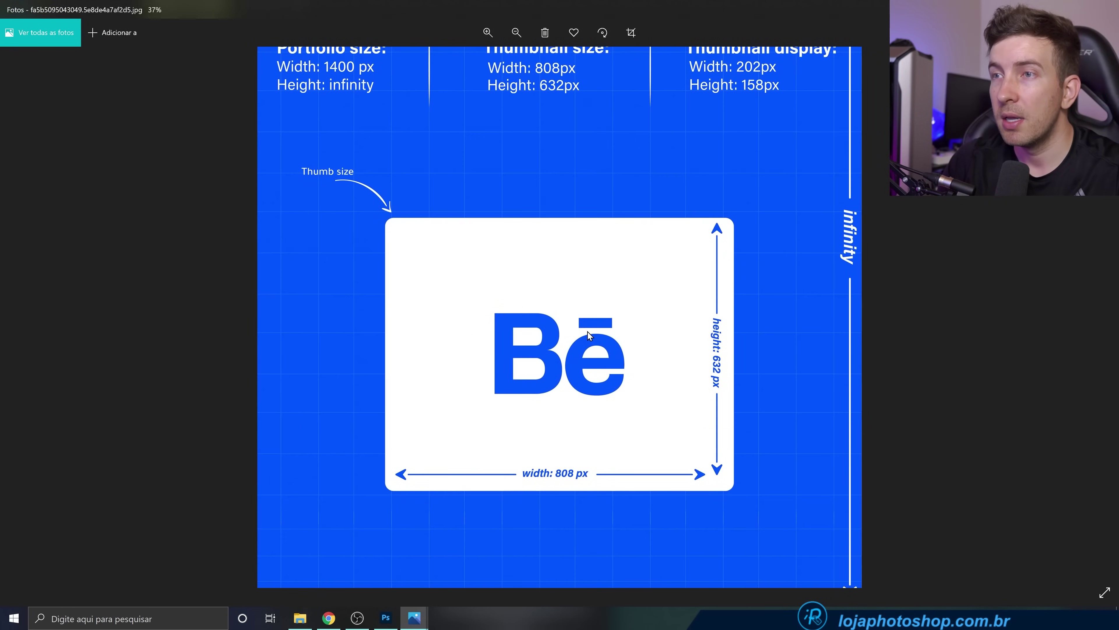
{"action": "left_click_drag", "start_coordinate": [595, 426], "coordinate": [593, 212]}
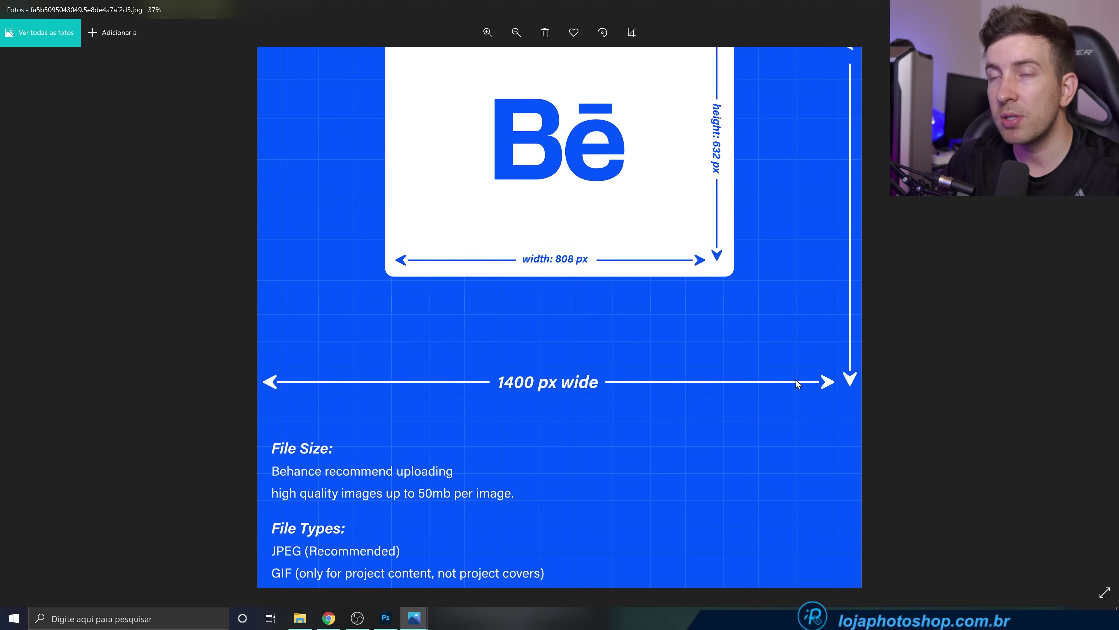
{"action": "left_click_drag", "start_coordinate": [624, 316], "coordinate": [609, 414]}
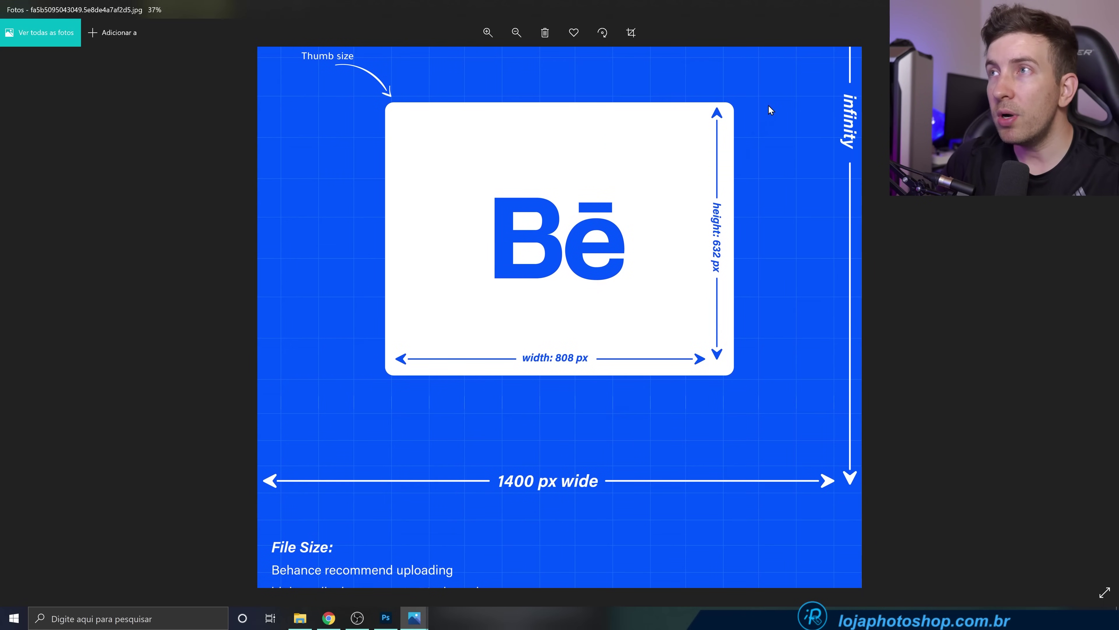
{"action": "left_click_drag", "start_coordinate": [769, 107], "coordinate": [803, 210]}
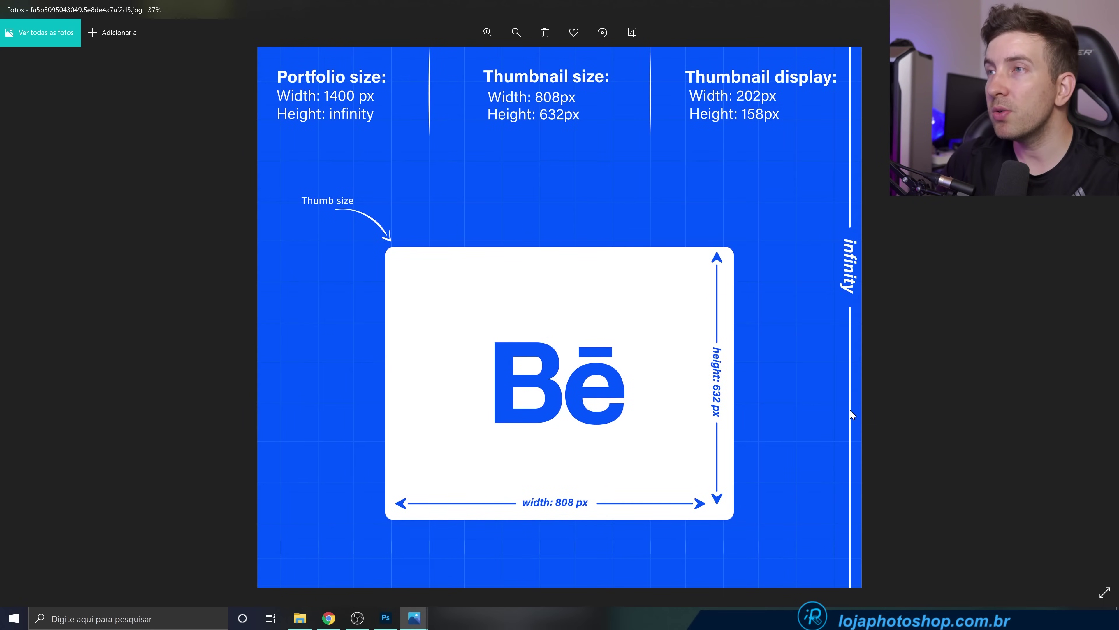
{"action": "left_click_drag", "start_coordinate": [815, 332], "coordinate": [811, 429]}
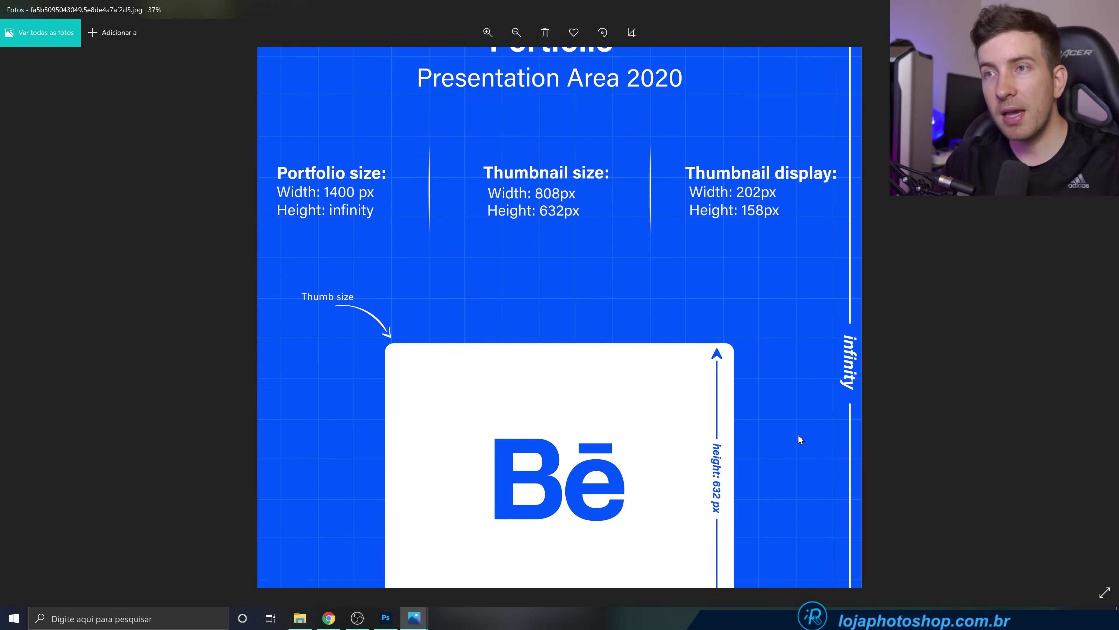
{"action": "scroll", "coordinate": [749, 472], "scroll_direction": "down", "scroll_amount": 4}
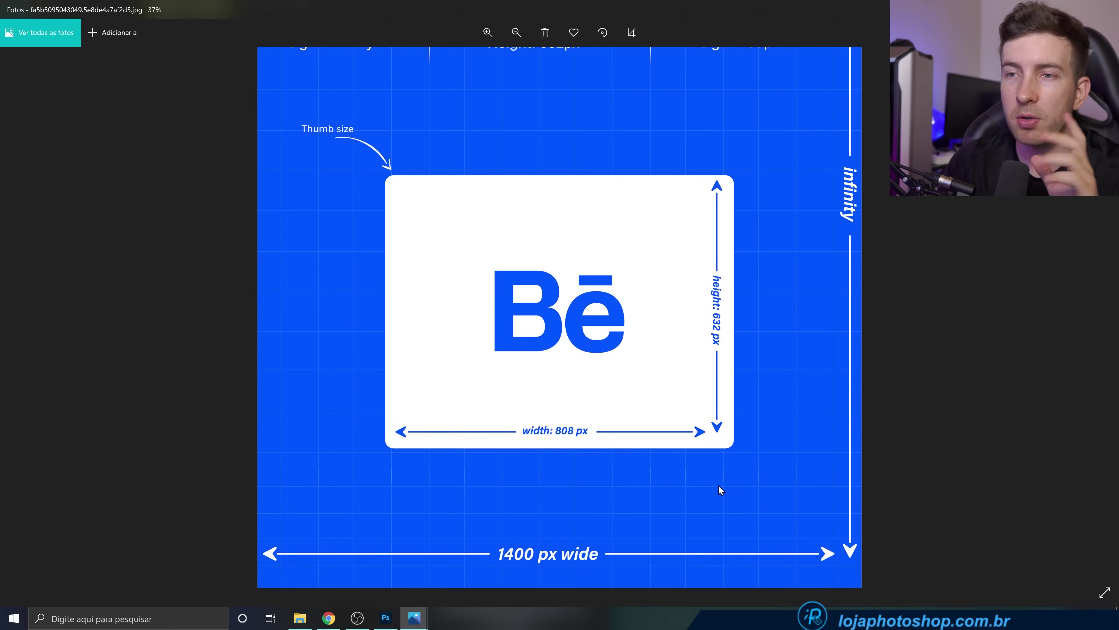
Back in Photoshop, create a 1400 px wide document with height 1095*3 (3285 px)
{"action": "left_click", "coordinate": [386, 618]}
{"action": "left_click", "coordinate": [35, 5]}
{"action": "left_click", "coordinate": [35, 5]}
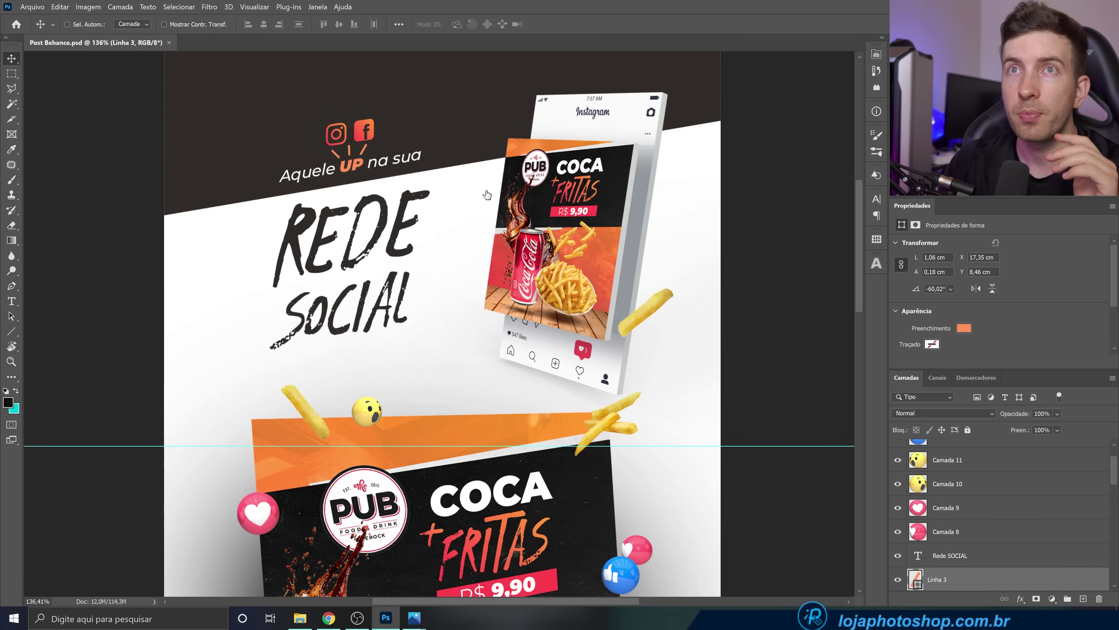
{"action": "key", "text": "ctrl+n"}
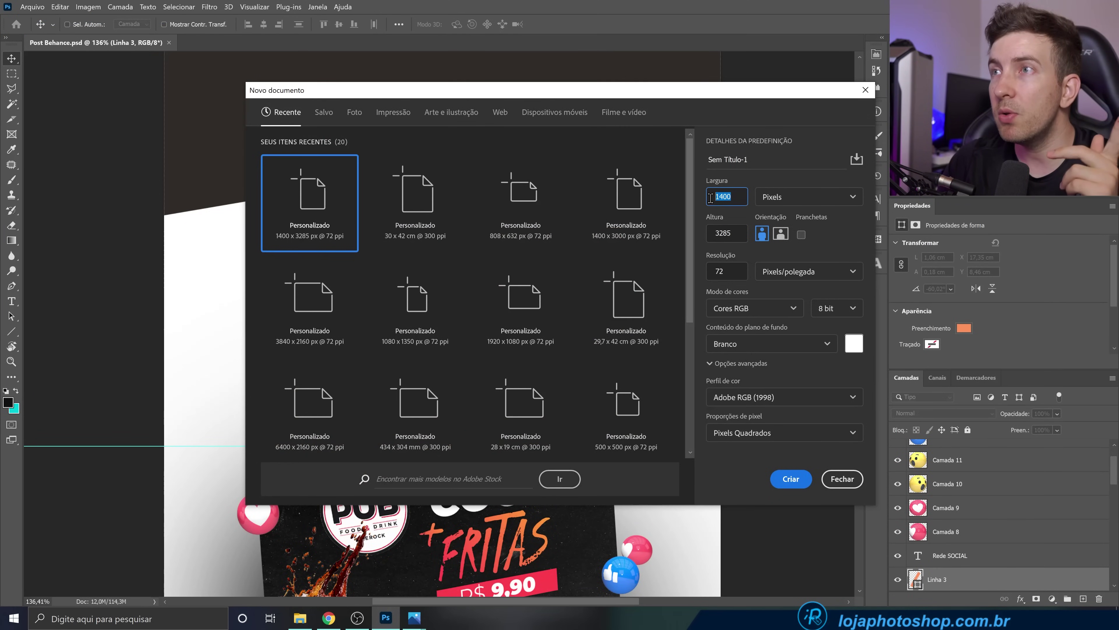
{"action": "key", "text": "Tab"}
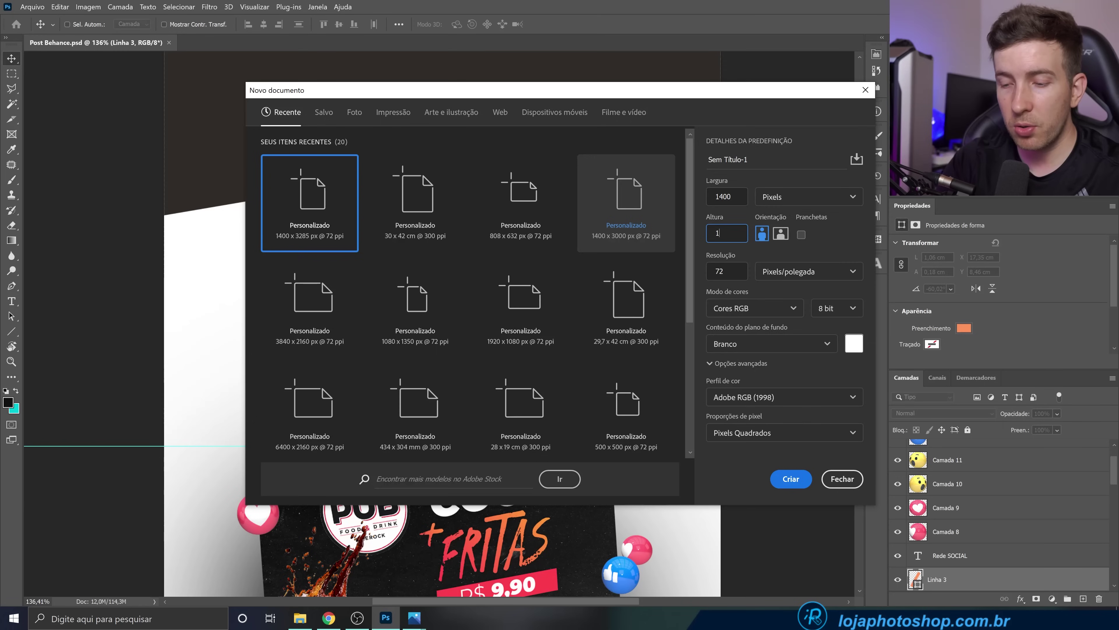
{"action": "type", "text": "095*3"}
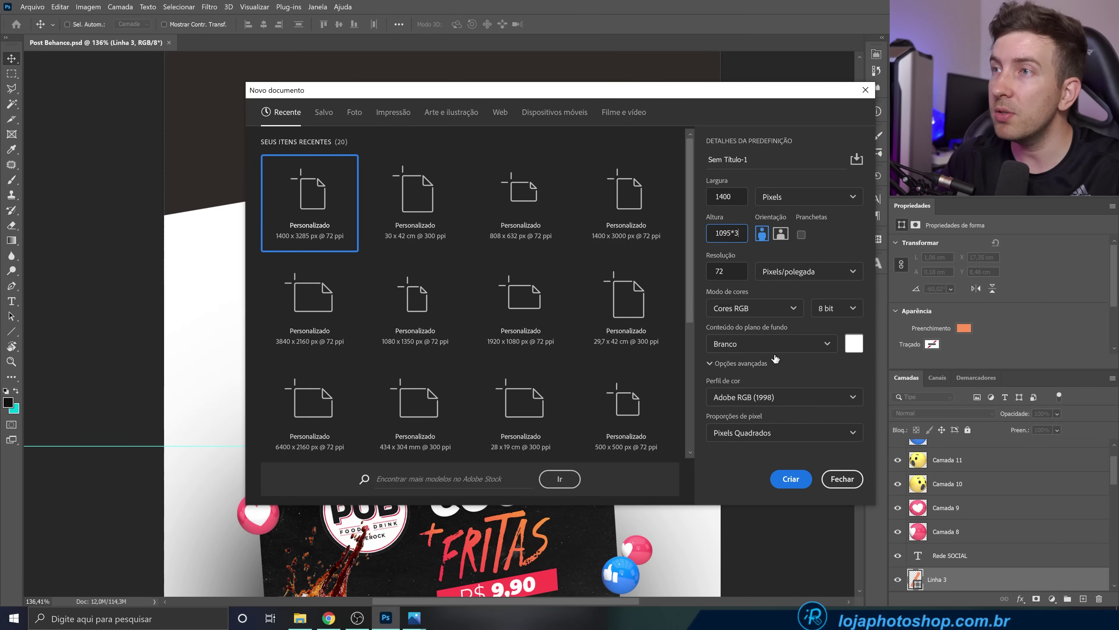
{"action": "left_click", "coordinate": [790, 478]}
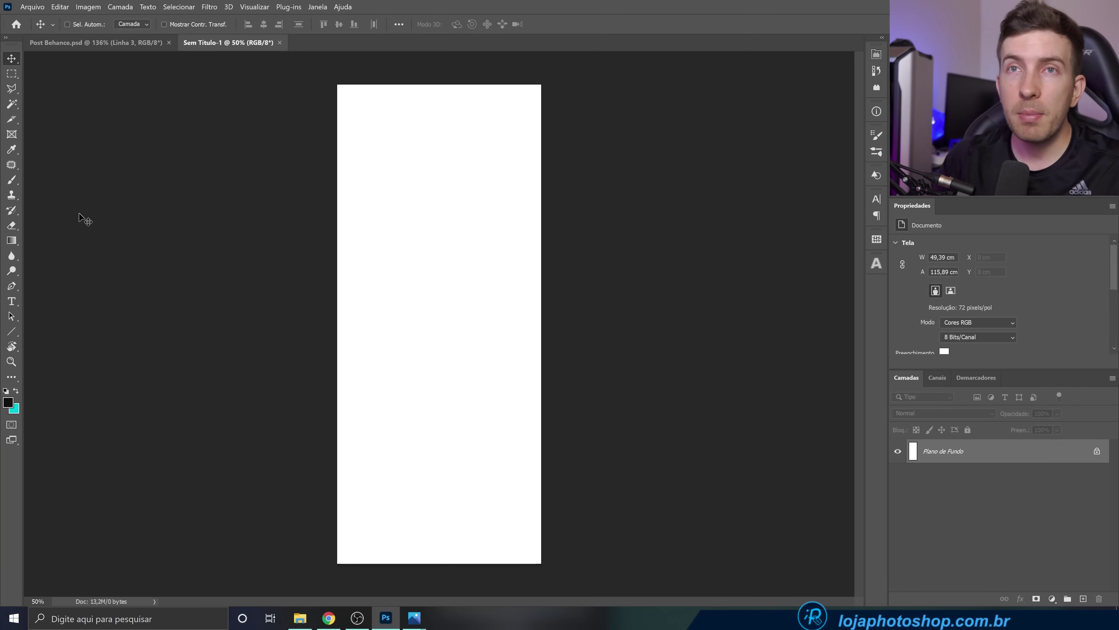
Switch from the Crop tool to the Slice tool, then browse the top menus
{"action": "left_click", "coordinate": [15, 122]}
{"action": "left_click", "coordinate": [53, 117]}
{"action": "right_click", "coordinate": [12, 119]}
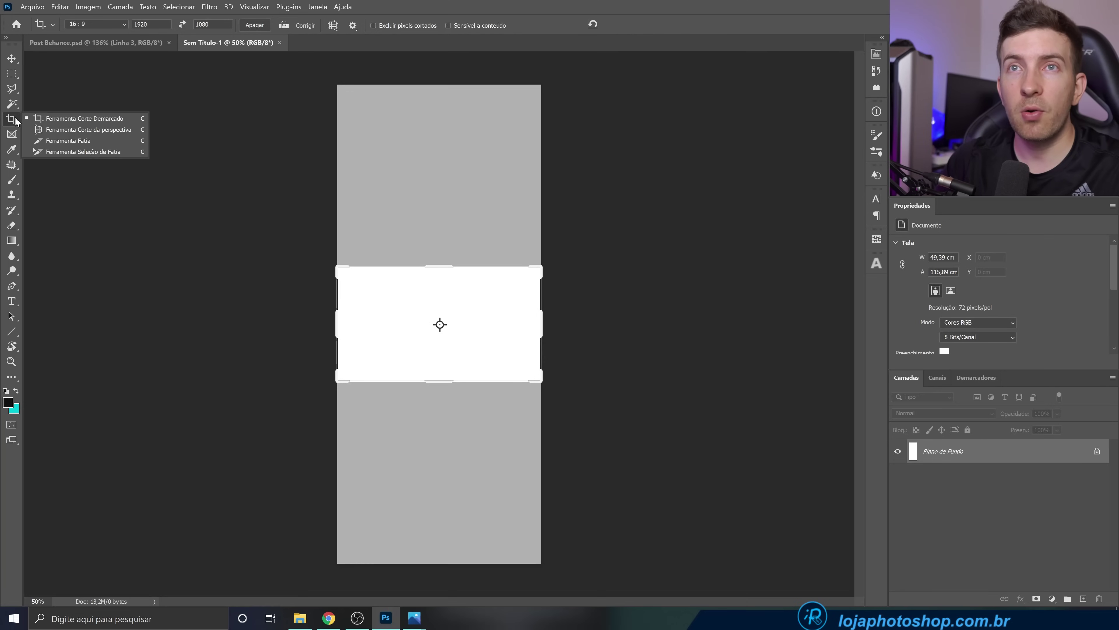
{"action": "left_click", "coordinate": [61, 141]}
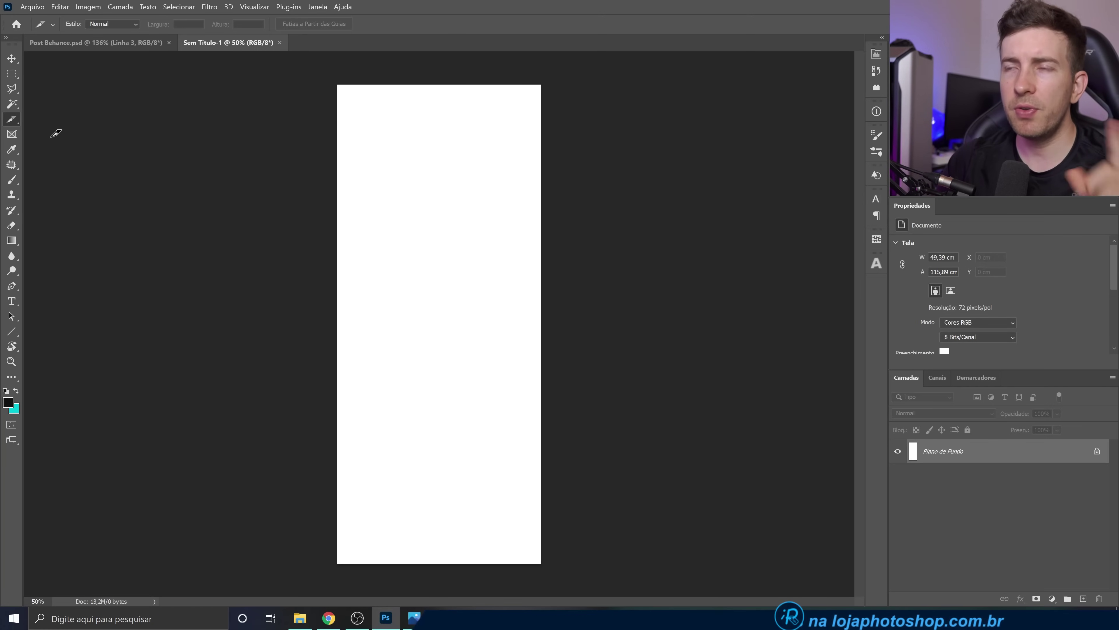
{"action": "left_click", "coordinate": [178, 7]}
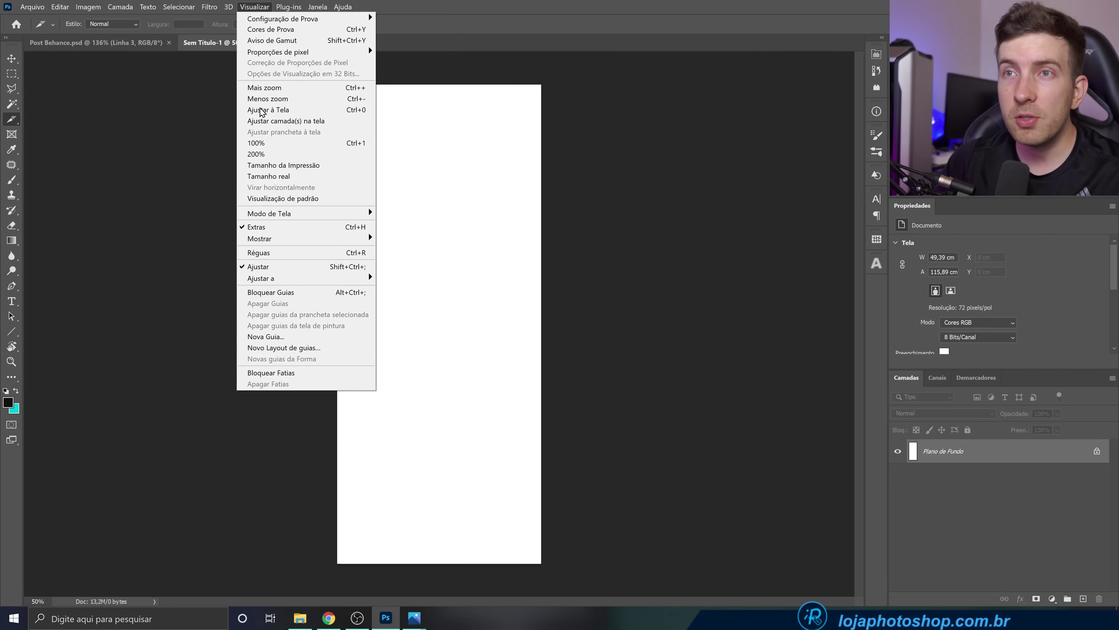
Add a New Guide Layout of 3 rows, no columns and no gutter
{"action": "left_click", "coordinate": [295, 349]}
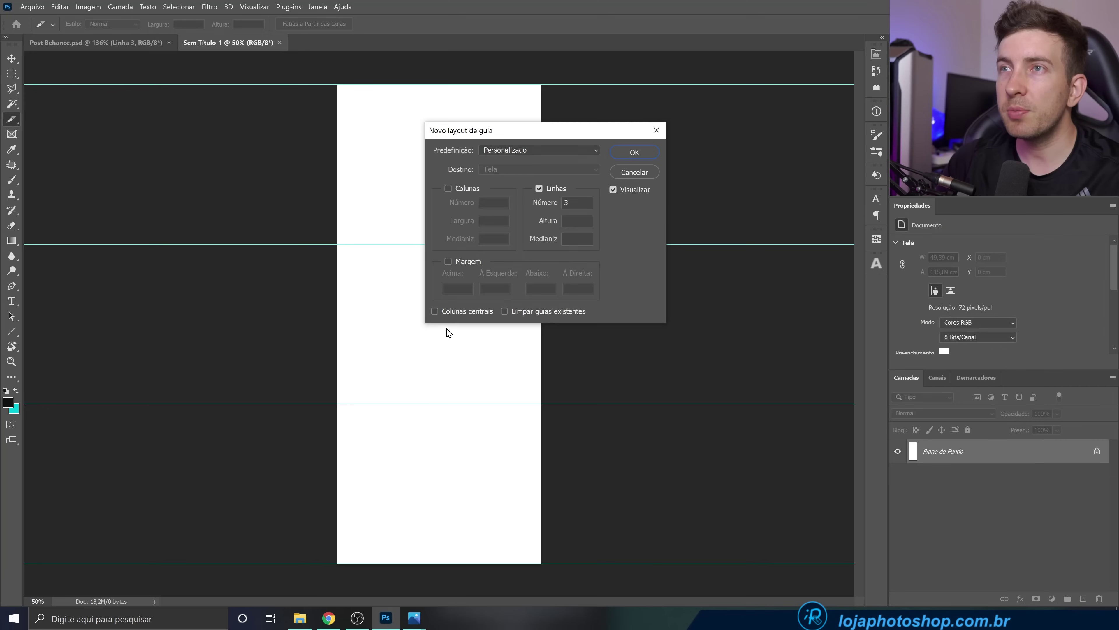
{"action": "left_click", "coordinate": [474, 192]}
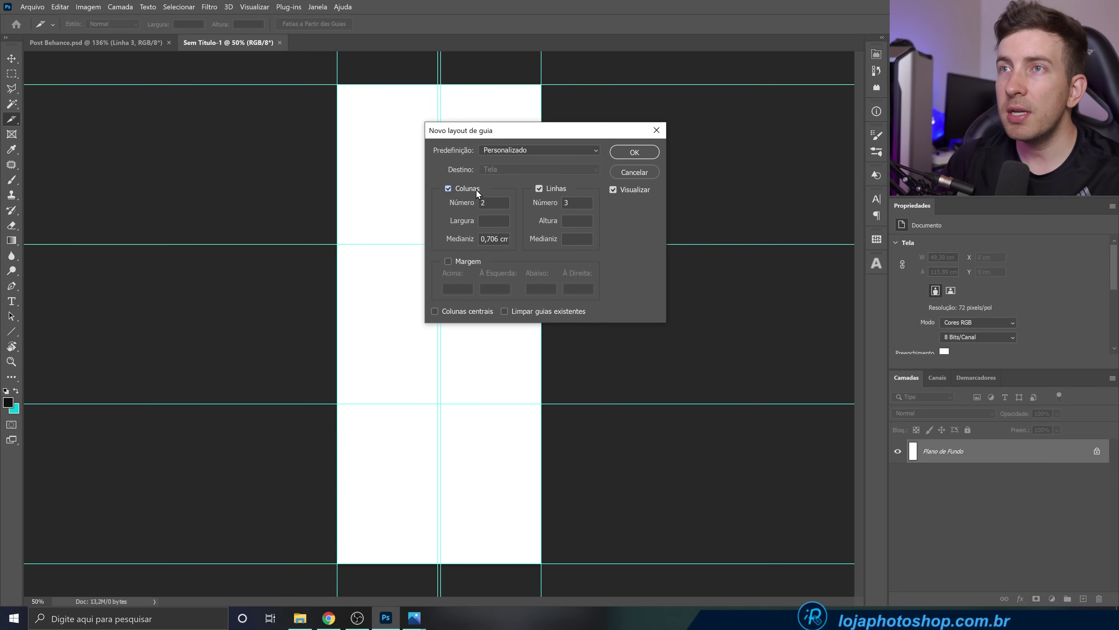
{"action": "left_click", "coordinate": [476, 189]}
{"action": "left_click", "coordinate": [539, 189]}
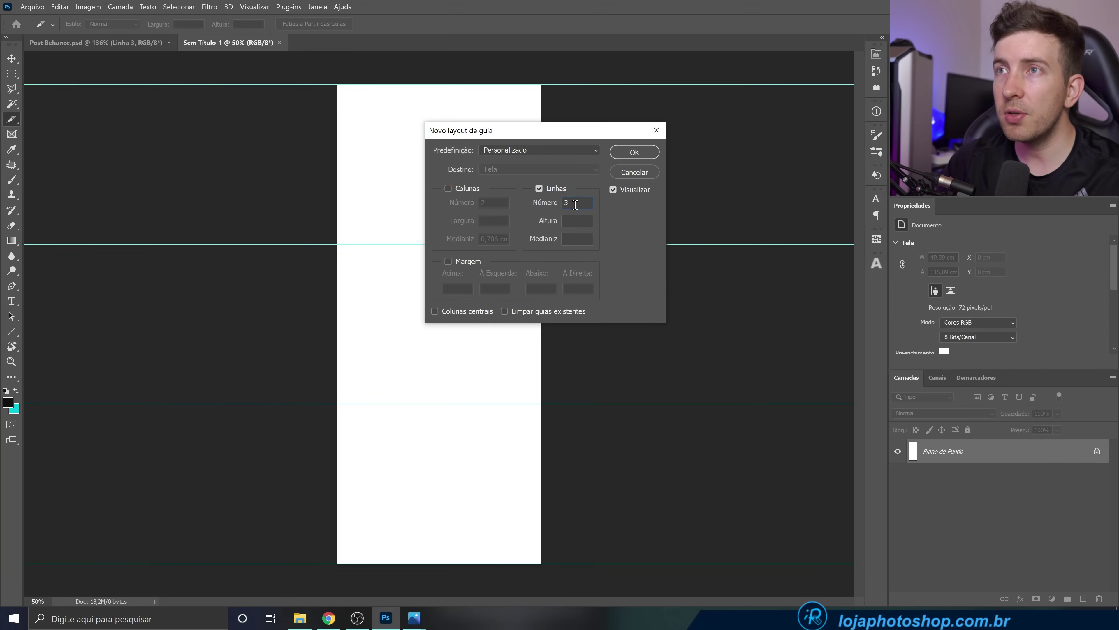
{"action": "left_click_drag", "start_coordinate": [576, 131], "coordinate": [680, 214]}
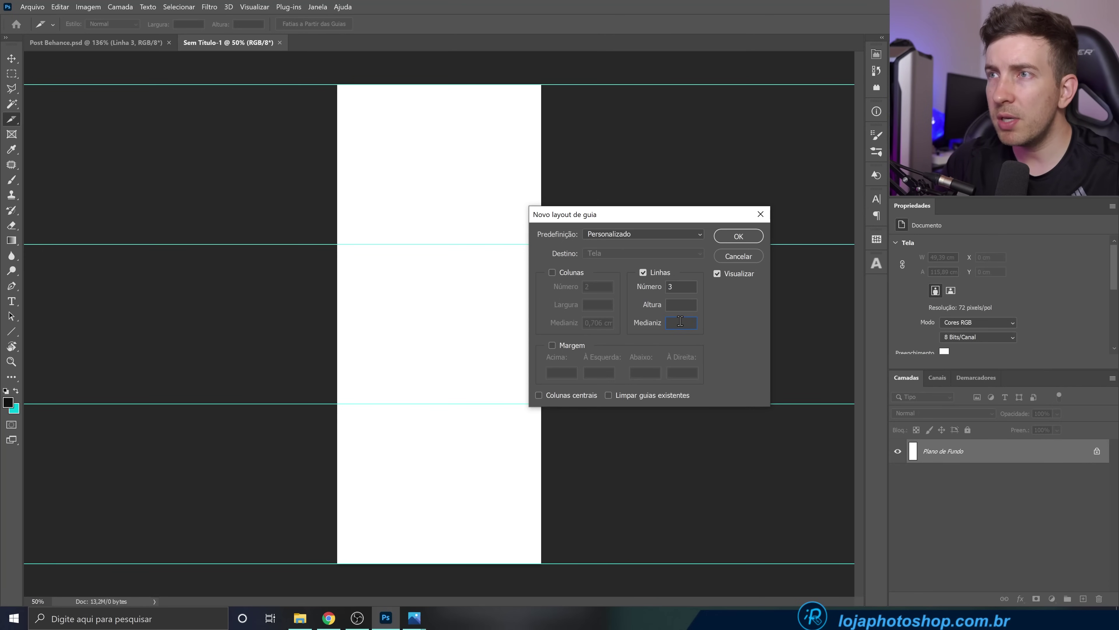
{"action": "type", "text": "1"}
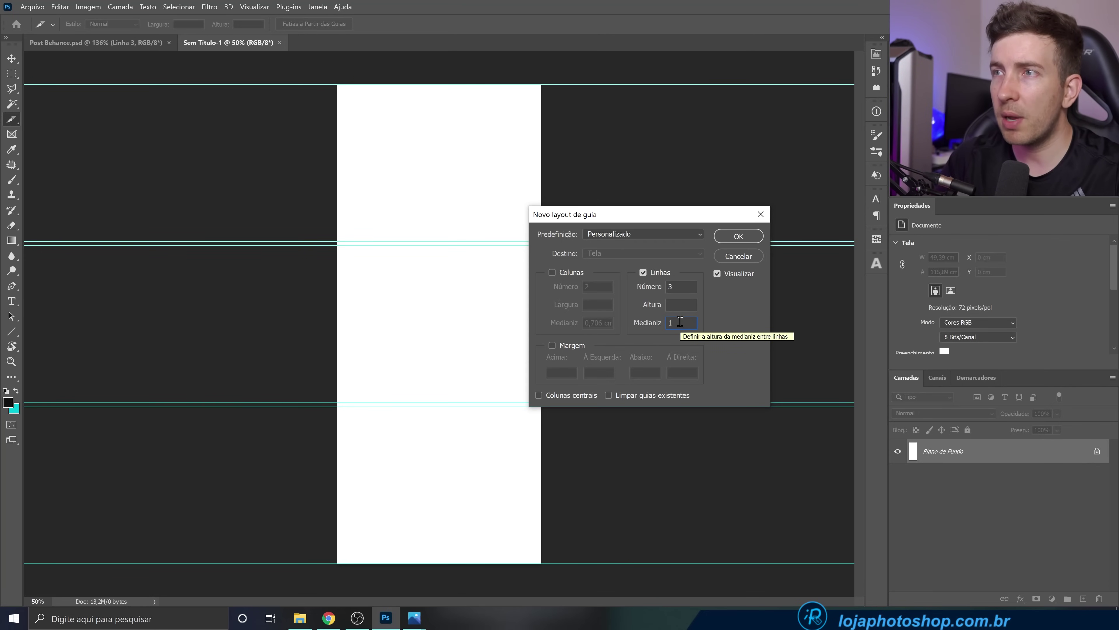
{"action": "key", "text": "BackSpace"}
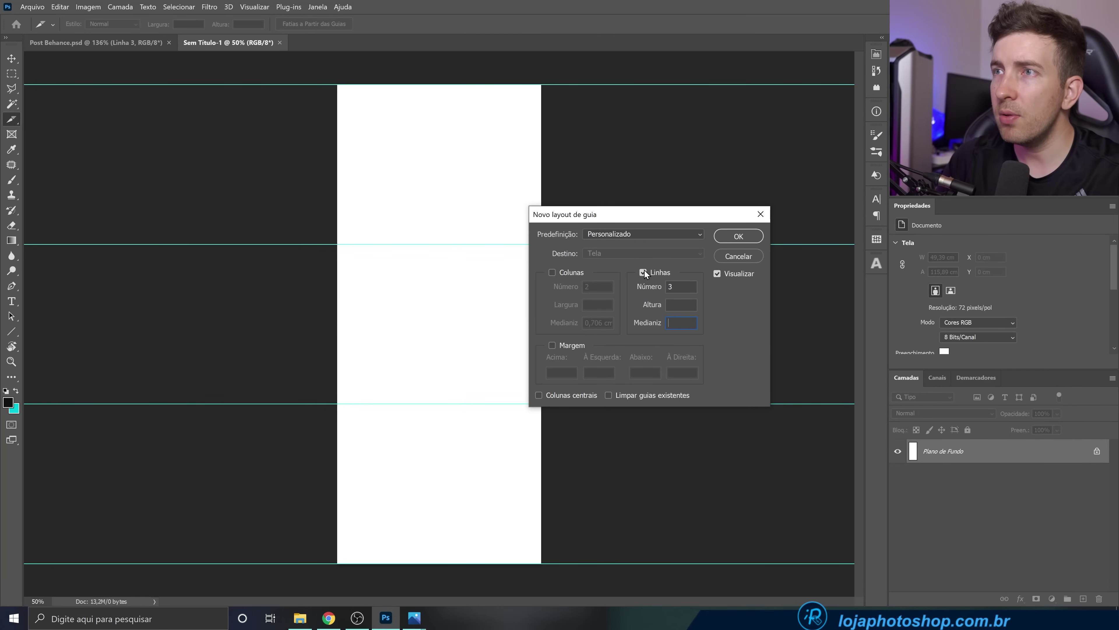
{"action": "left_click", "coordinate": [736, 238]}
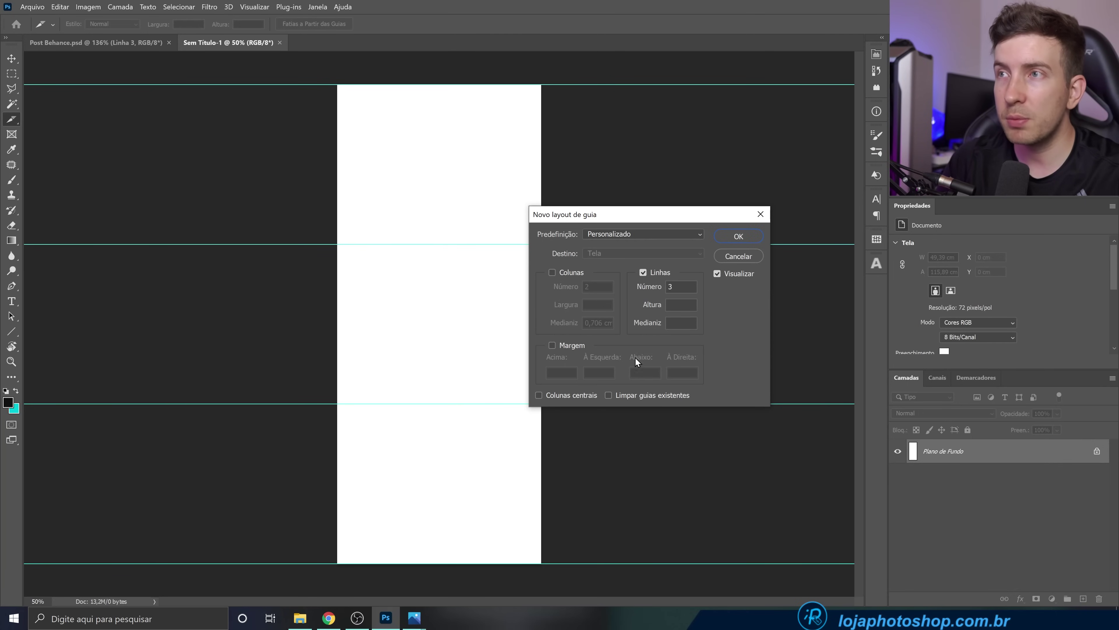
{"action": "double_click", "coordinate": [677, 287]}
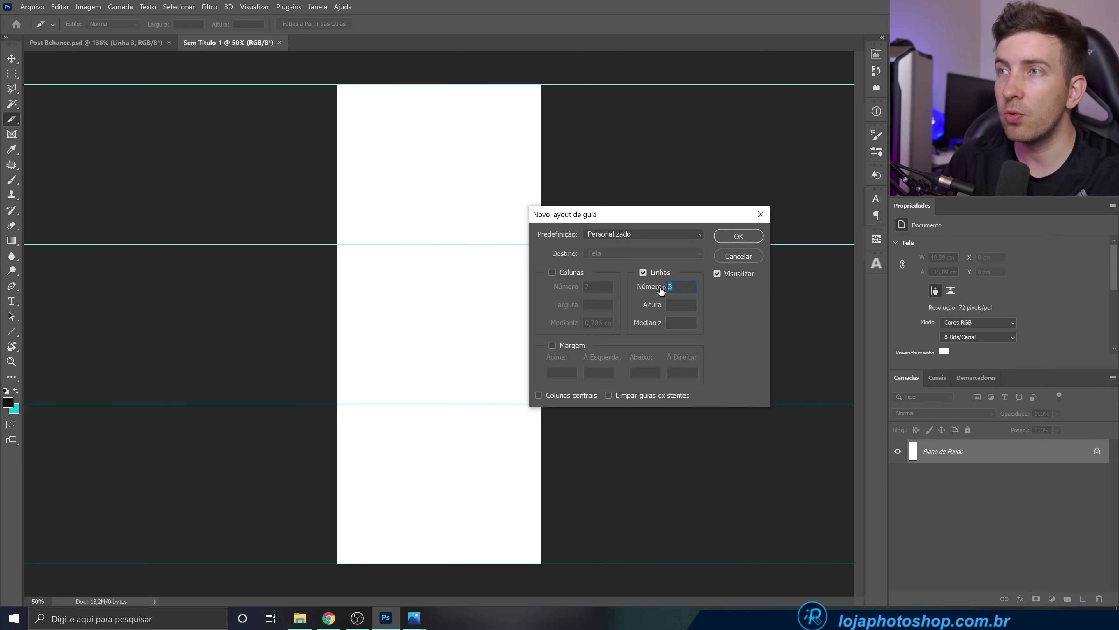
{"action": "left_click", "coordinate": [733, 237]}
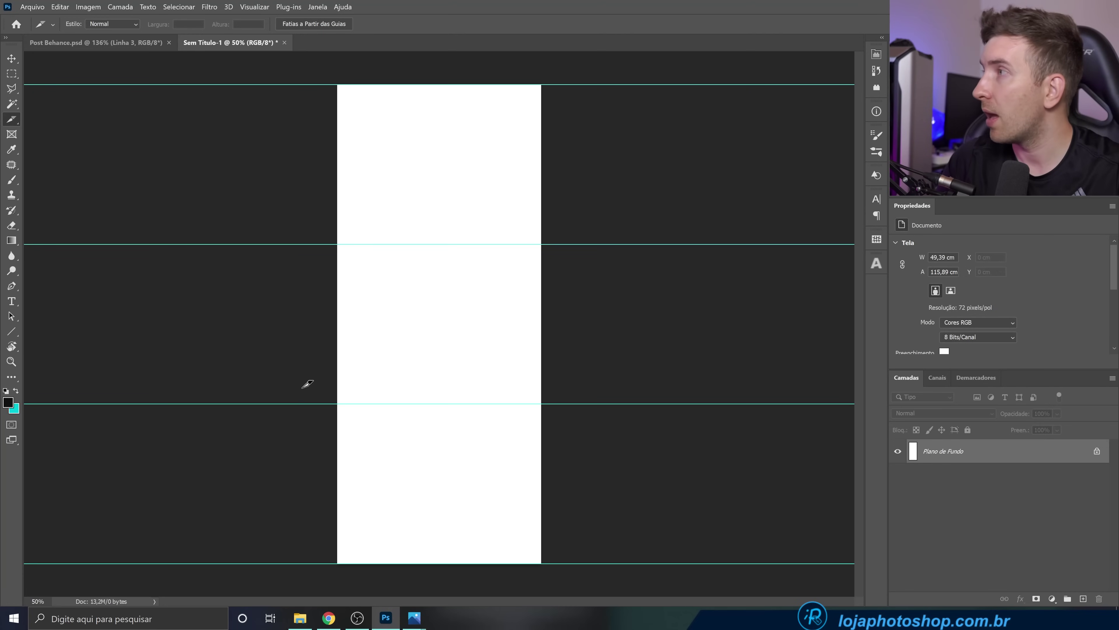
Reselect the Slice tool and bring the TRABALHO NO BEHANCE folder window forward
{"action": "right_click", "coordinate": [15, 124]}
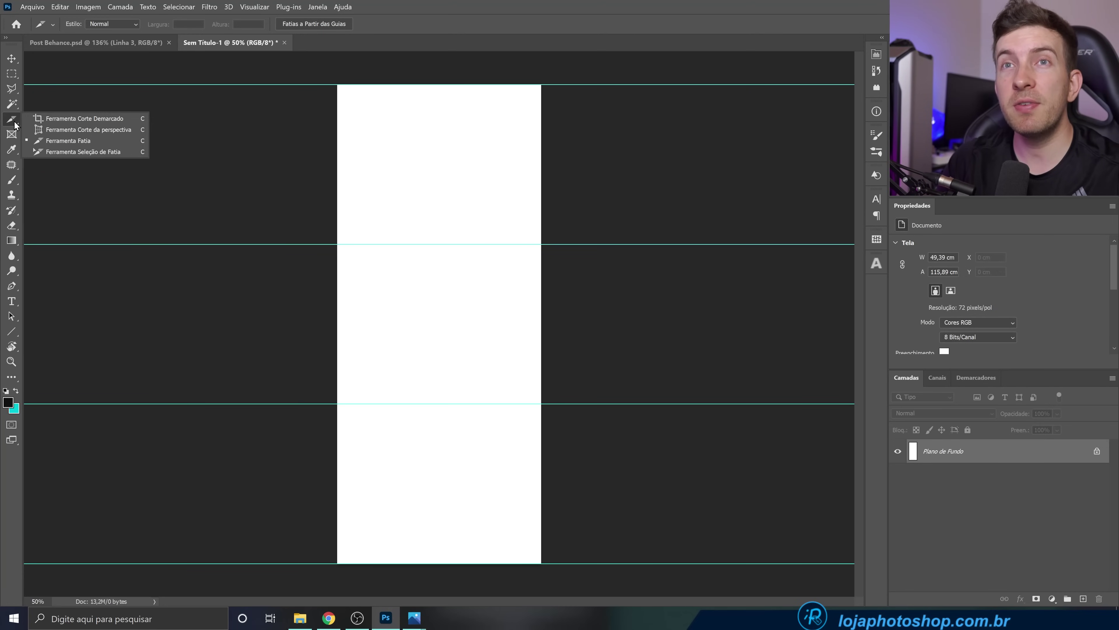
{"action": "left_click", "coordinate": [383, 24]}
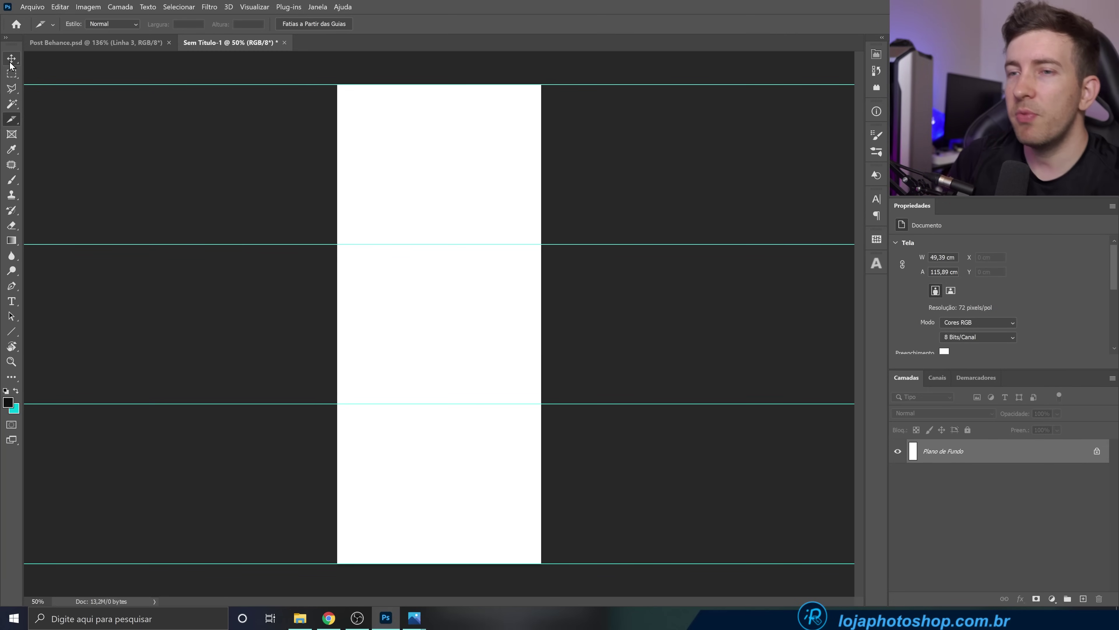
{"action": "left_click", "coordinate": [303, 618]}
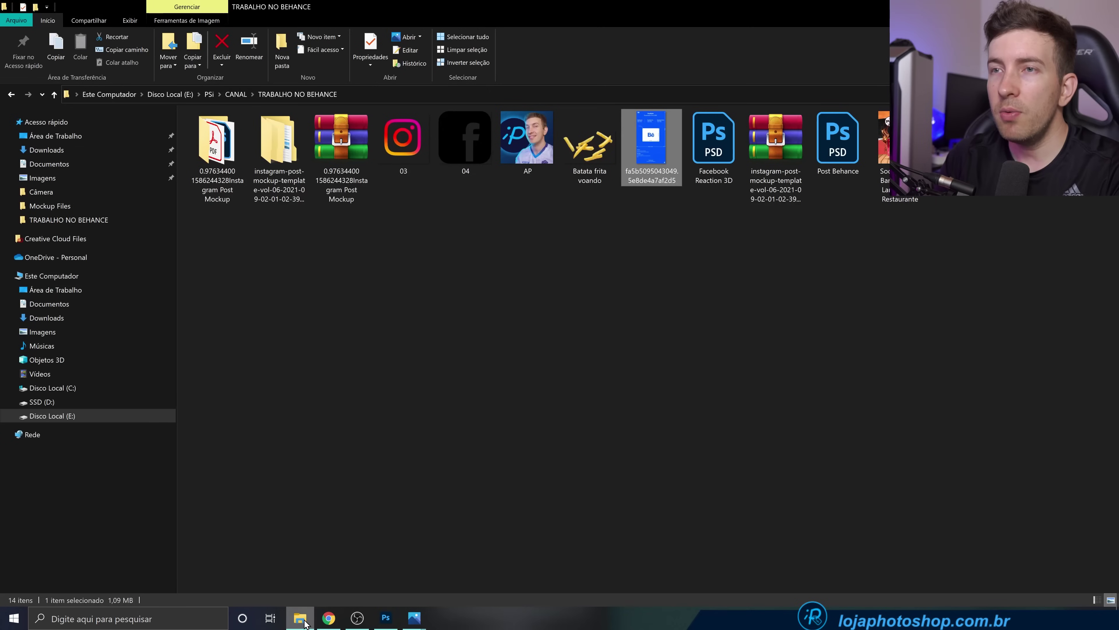
Preview the Social Media Barzinho Bar Lanchonete Restaurante image in Photos, then close it
{"action": "double_click", "coordinate": [885, 150]}
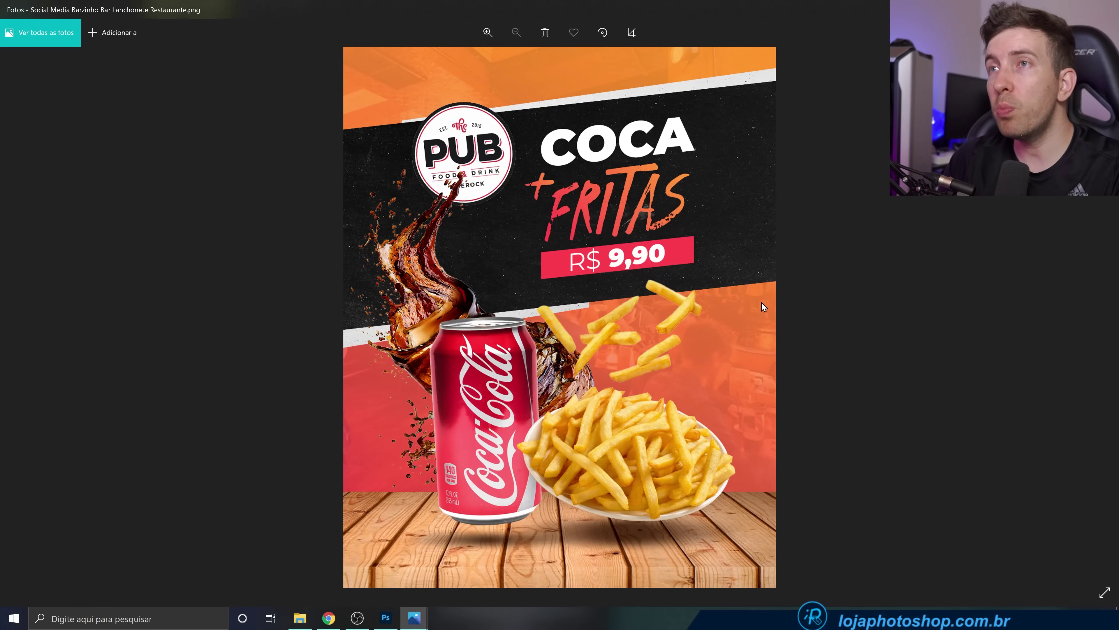
{"action": "key", "text": "alt+F4"}
Place the Coca + Fritas post on the guided canvas, then delete its layer again
{"action": "mouse_move", "coordinate": [885, 146]}
{"action": "left_mouse_down"}
{"action": "mouse_move", "coordinate": [392, 623]}
{"action": "mouse_move", "coordinate": [446, 295]}
{"action": "mouse_move", "coordinate": [504, 185]}
{"action": "left_mouse_up"}
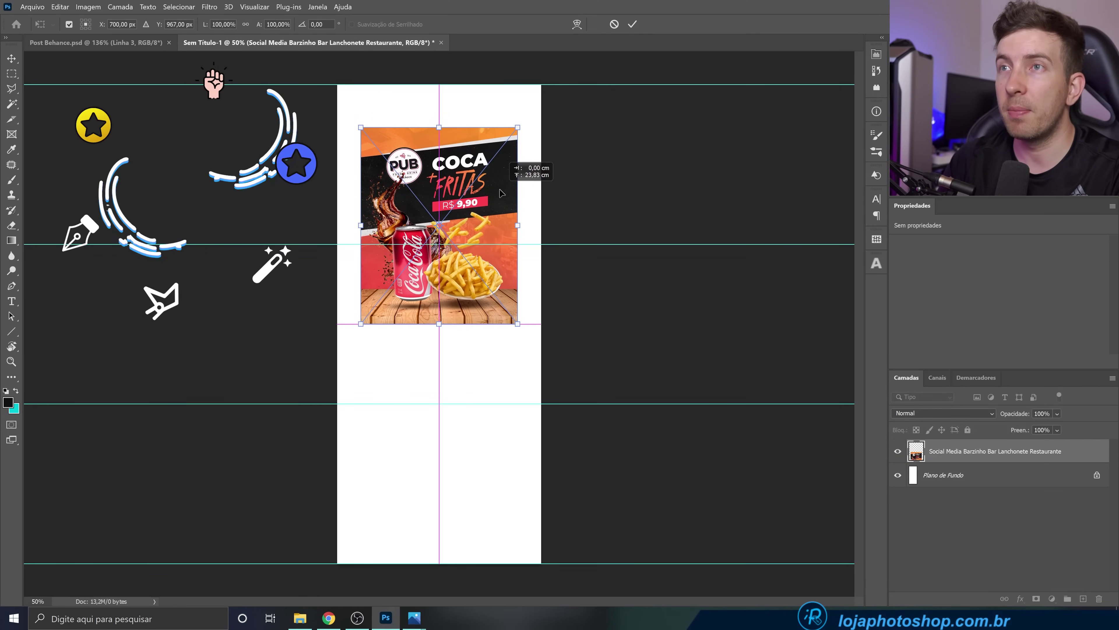
{"action": "key", "text": "Return"}
{"action": "key", "text": "c"}
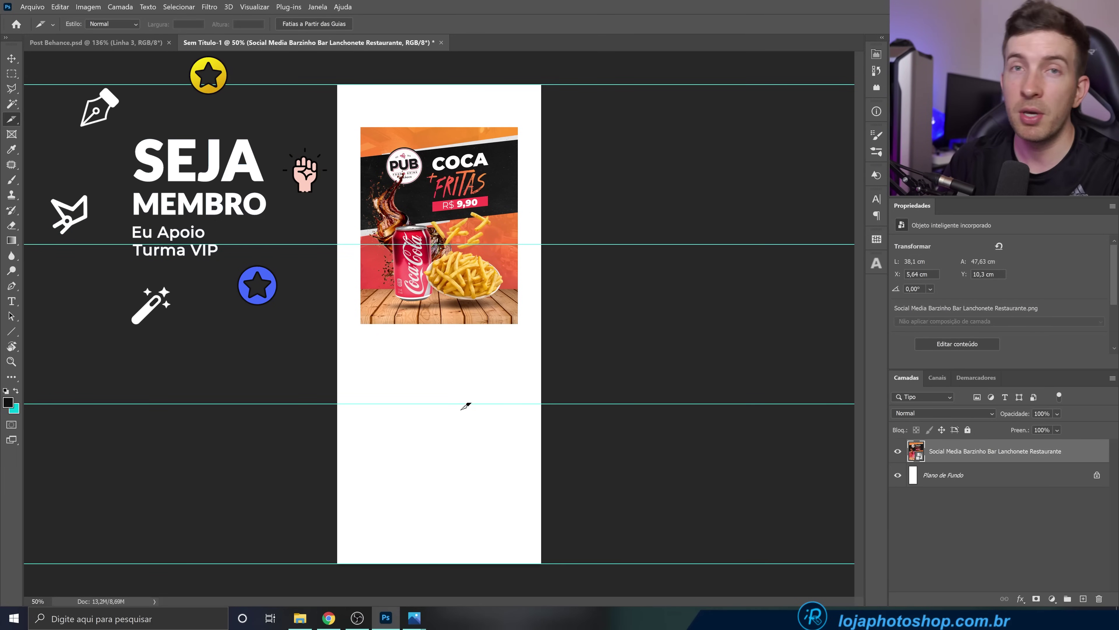
{"action": "scroll", "coordinate": [470, 100], "scroll_direction": "up", "scroll_amount": 1}
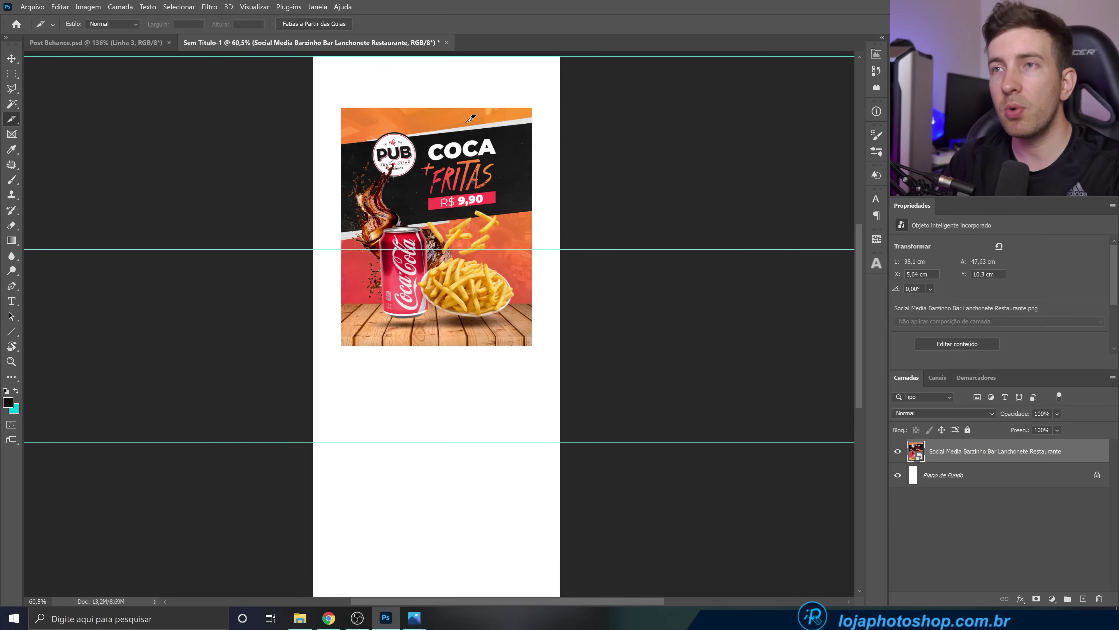
{"action": "left_click_drag", "start_coordinate": [1015, 452], "coordinate": [1099, 599]}
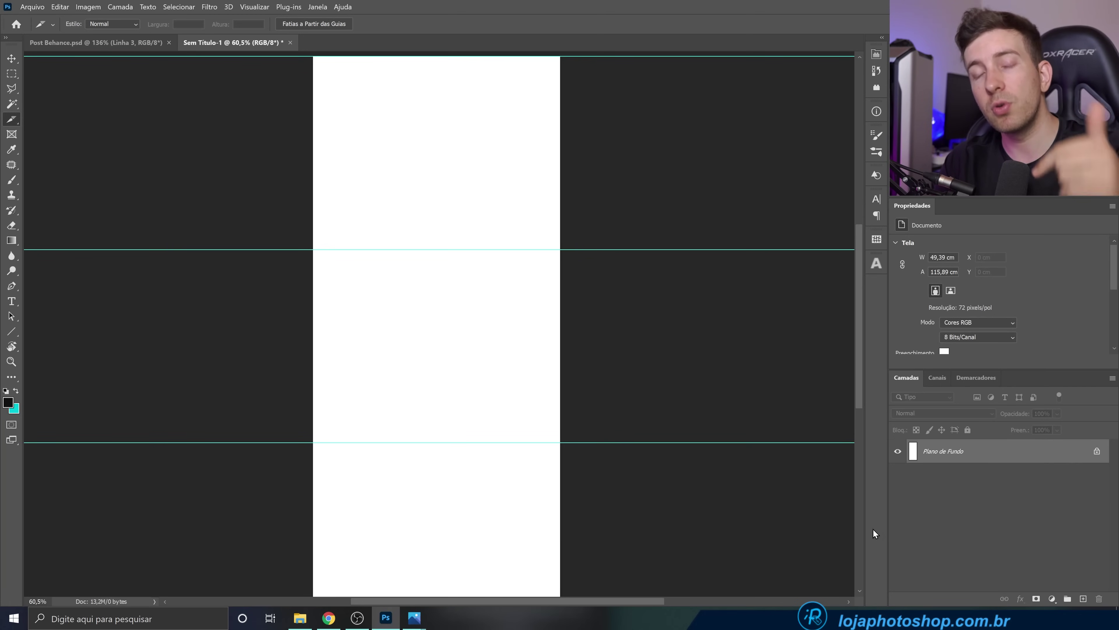
{"action": "left_click", "coordinate": [304, 616]}
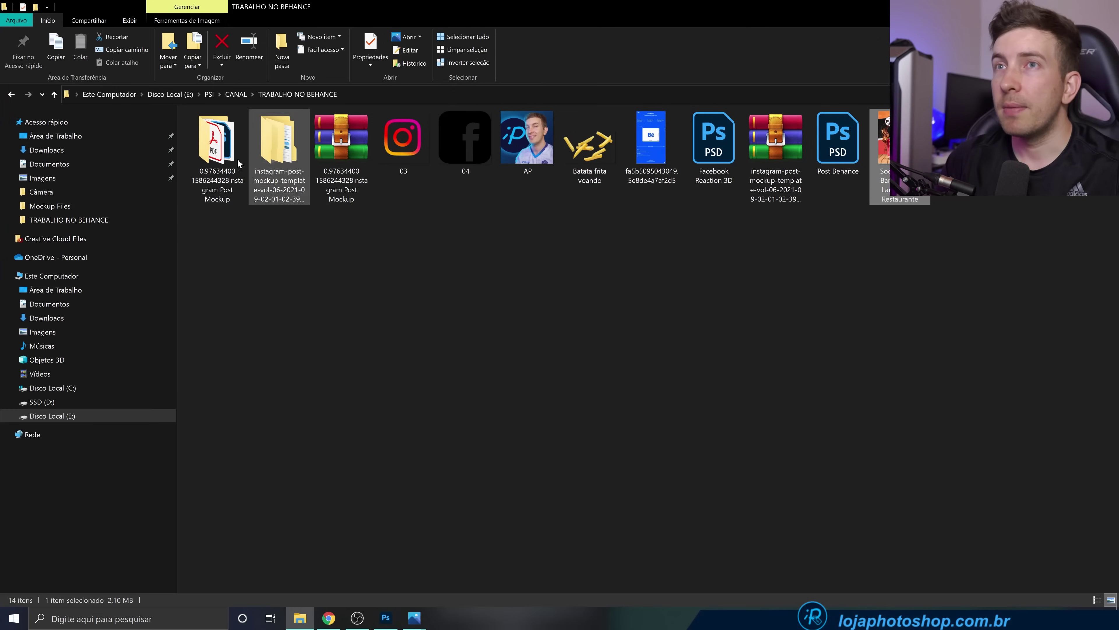
Open Instagram Post Mockup.psd from the instagram-post-mockup folder
{"action": "double_click", "coordinate": [227, 152]}
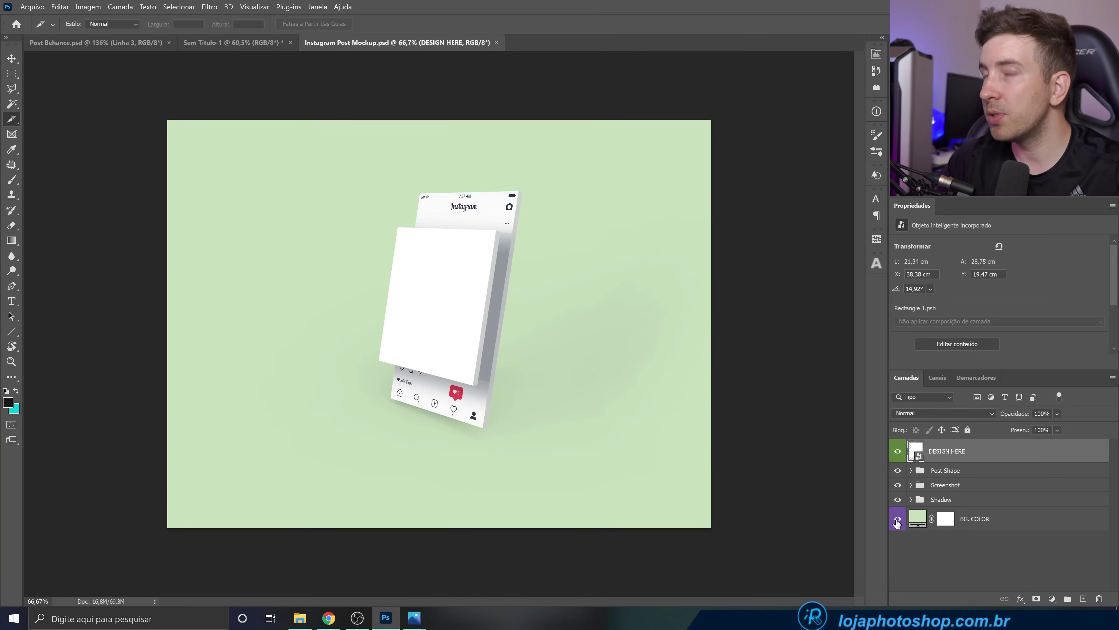
{"action": "scroll", "coordinate": [371, 410], "scroll_direction": "up", "scroll_amount": 1}
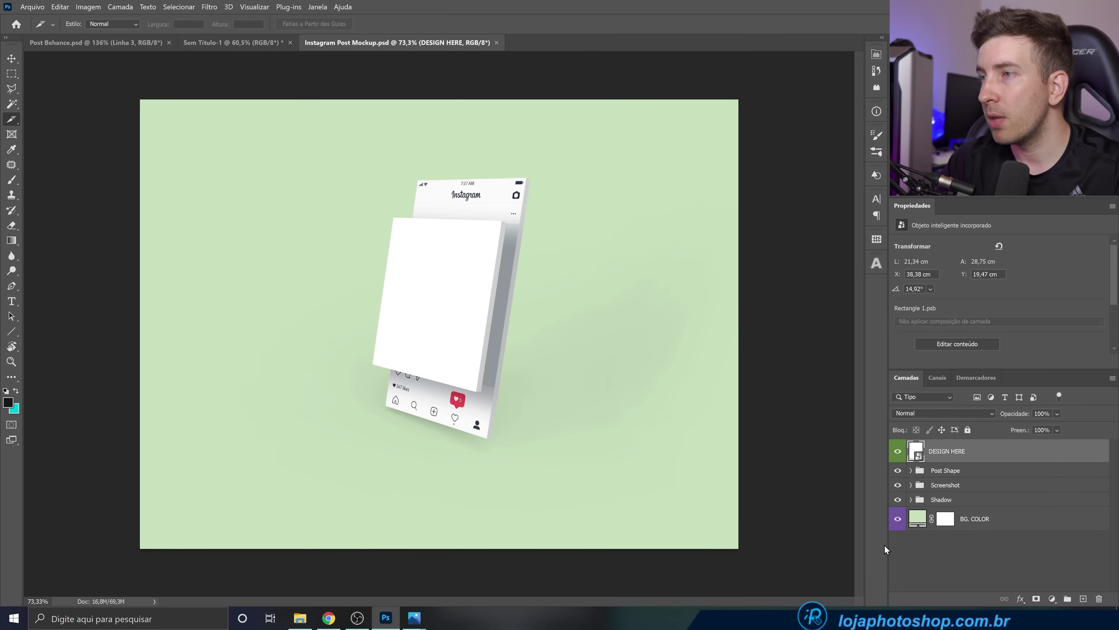
Hide the BG. COLOR layer and open the DESIGN HERE smart object contents
{"action": "left_click", "coordinate": [897, 520]}
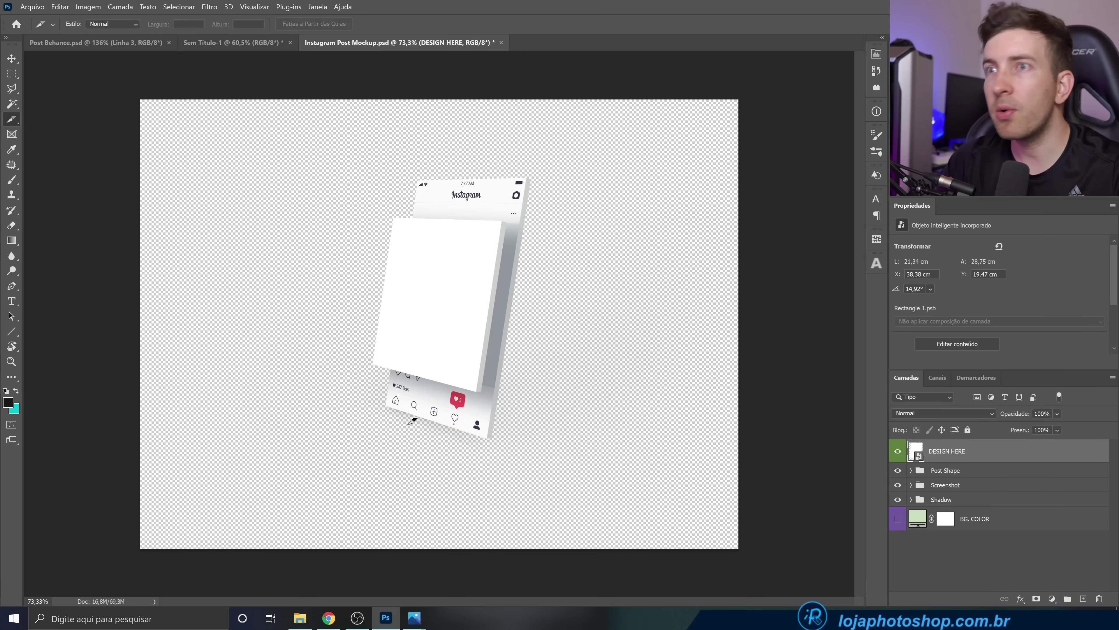
{"action": "scroll", "coordinate": [469, 234], "scroll_direction": "up", "scroll_amount": 3}
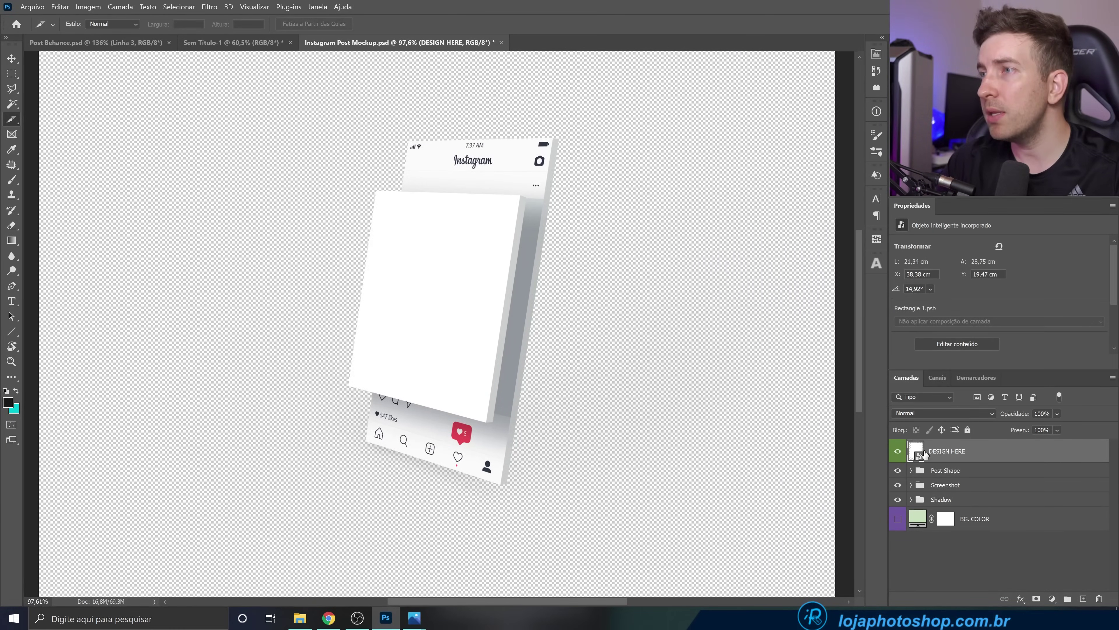
{"action": "double_click", "coordinate": [916, 449]}
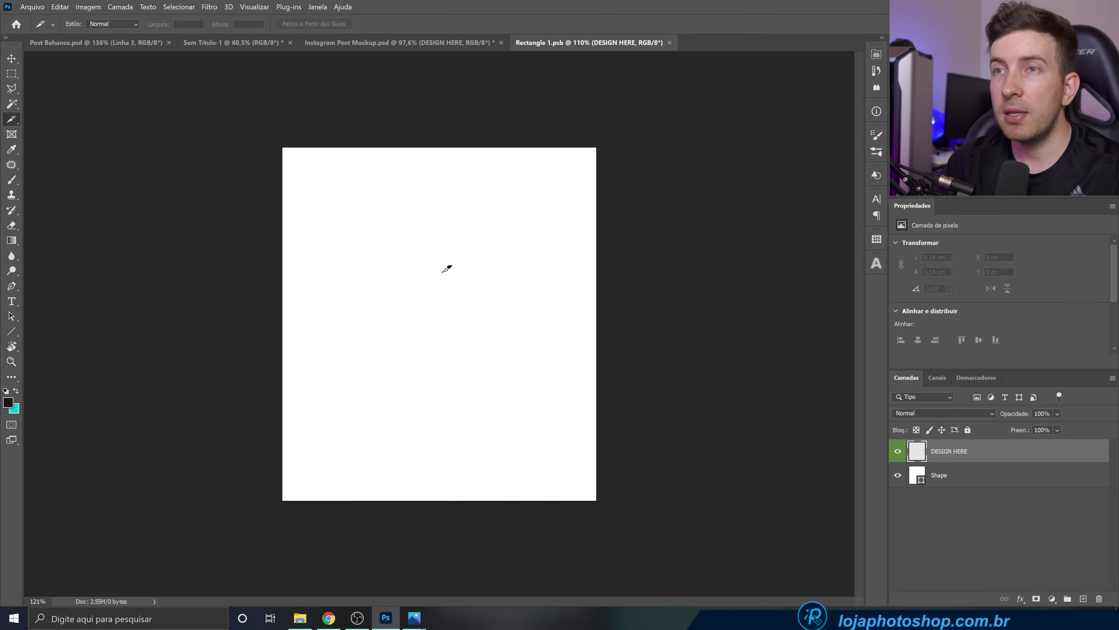
Drag the restaurant post image from the TRABALHO NO BEHANCE folder into Rectangle 1.psb
{"action": "left_click", "coordinate": [300, 618]}
{"action": "left_click", "coordinate": [301, 93]}
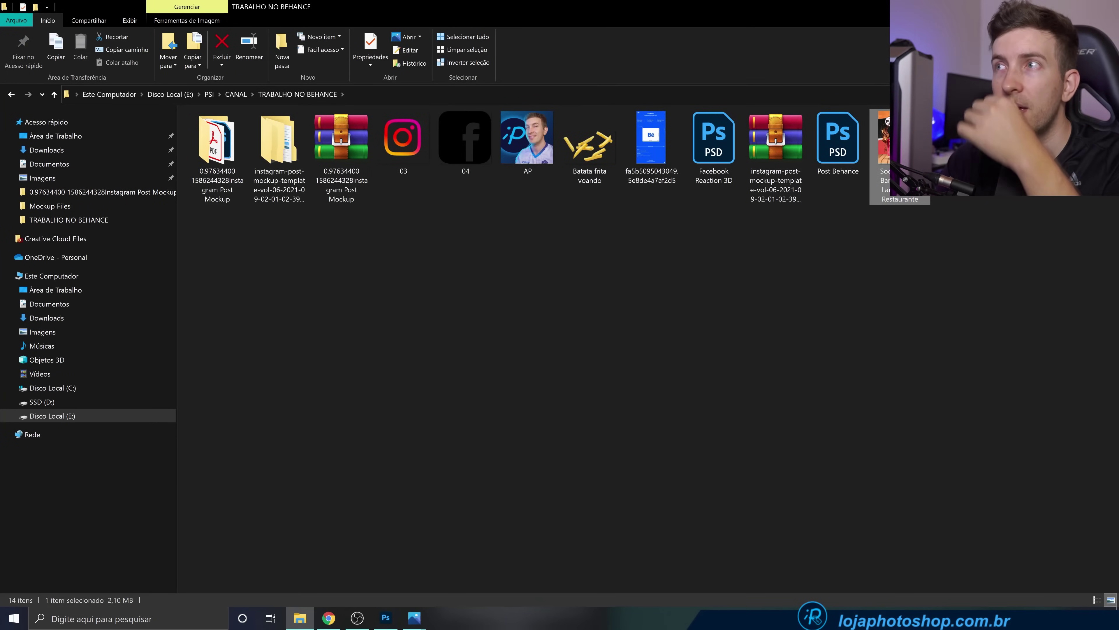
{"action": "left_click_drag", "start_coordinate": [899, 189], "coordinate": [419, 574]}
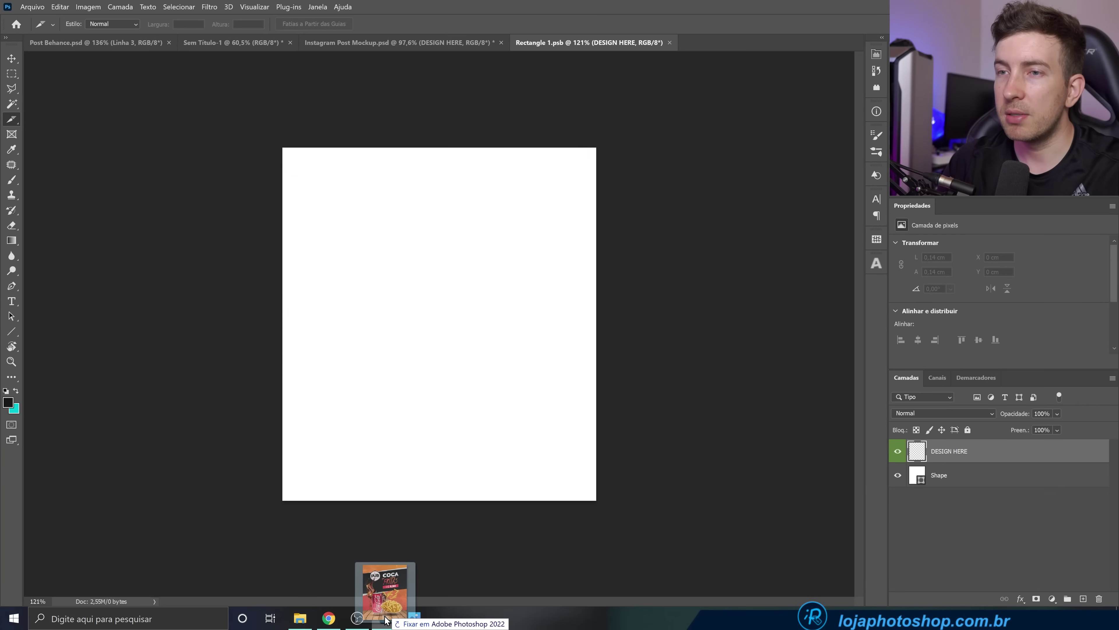
{"action": "left_click_drag", "start_coordinate": [418, 574], "coordinate": [463, 395]}
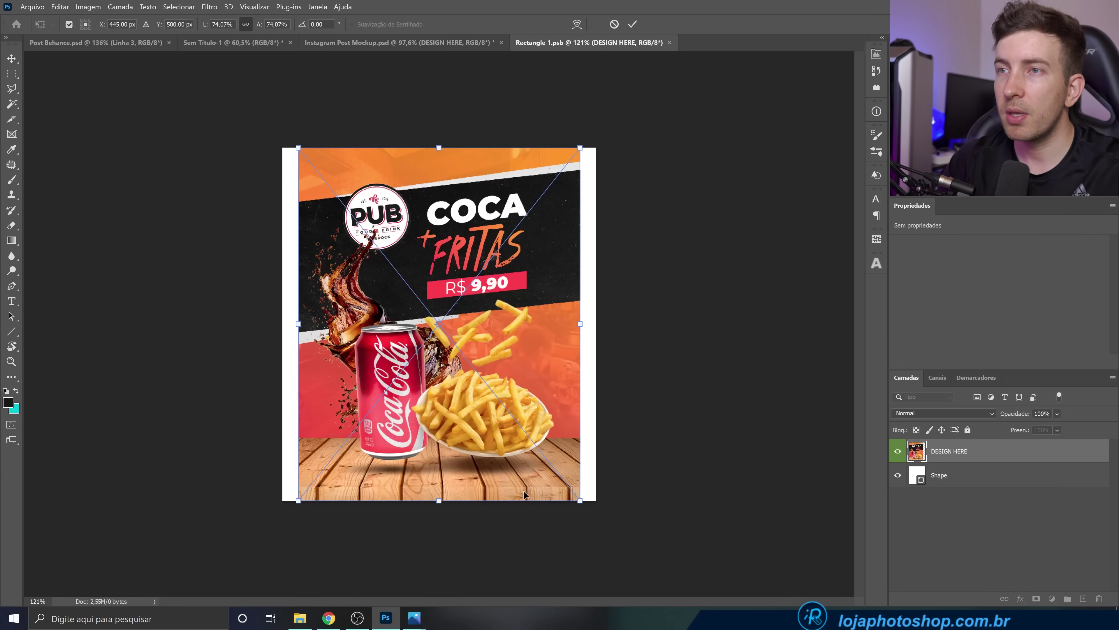
Enlarge the Coca + Fritas image to fill the square and save Rectangle 1.psb
{"action": "left_click_drag", "start_coordinate": [585, 150], "coordinate": [607, 137]}
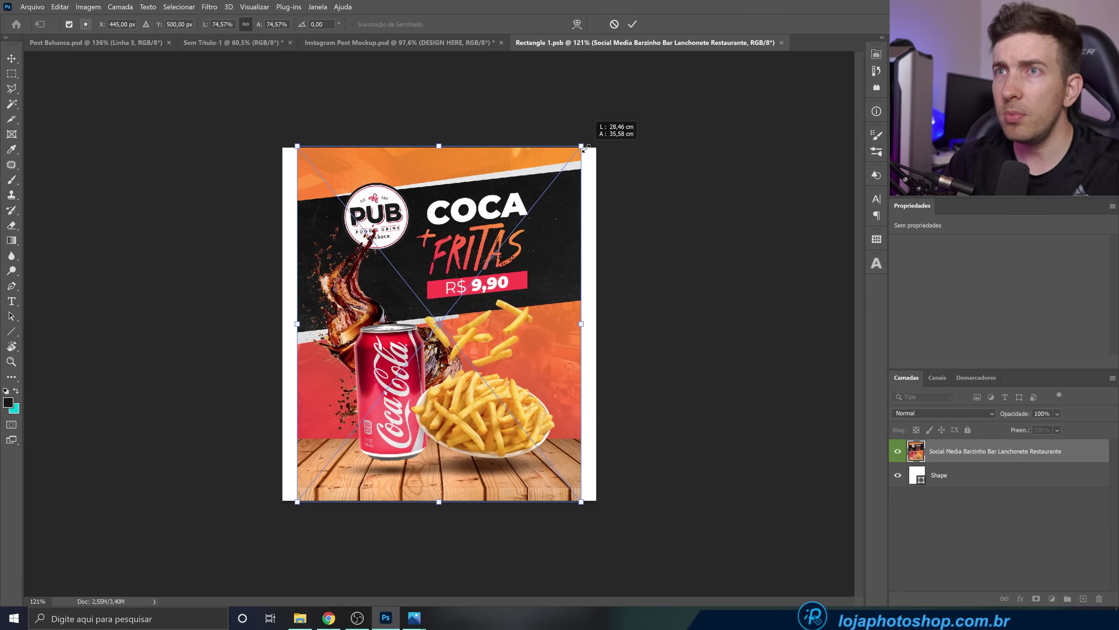
{"action": "left_click_drag", "start_coordinate": [607, 137], "coordinate": [608, 136]}
{"action": "key", "text": "Return"}
{"action": "key", "text": "ctrl+t"}
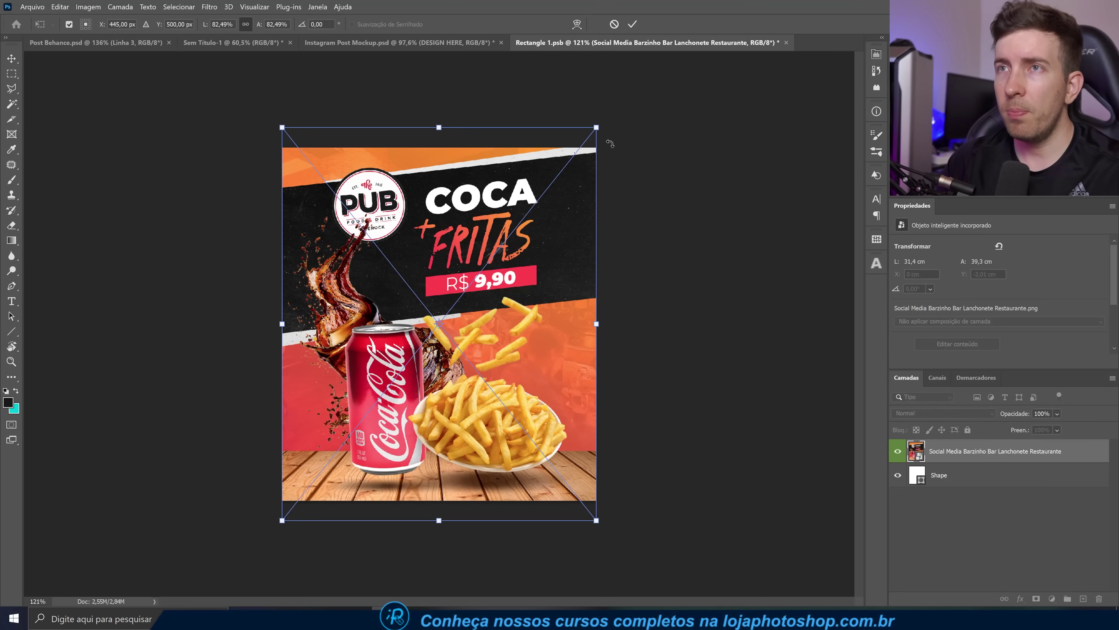
{"action": "left_click_drag", "start_coordinate": [597, 127], "coordinate": [600, 128]}
{"action": "key", "text": "Return"}
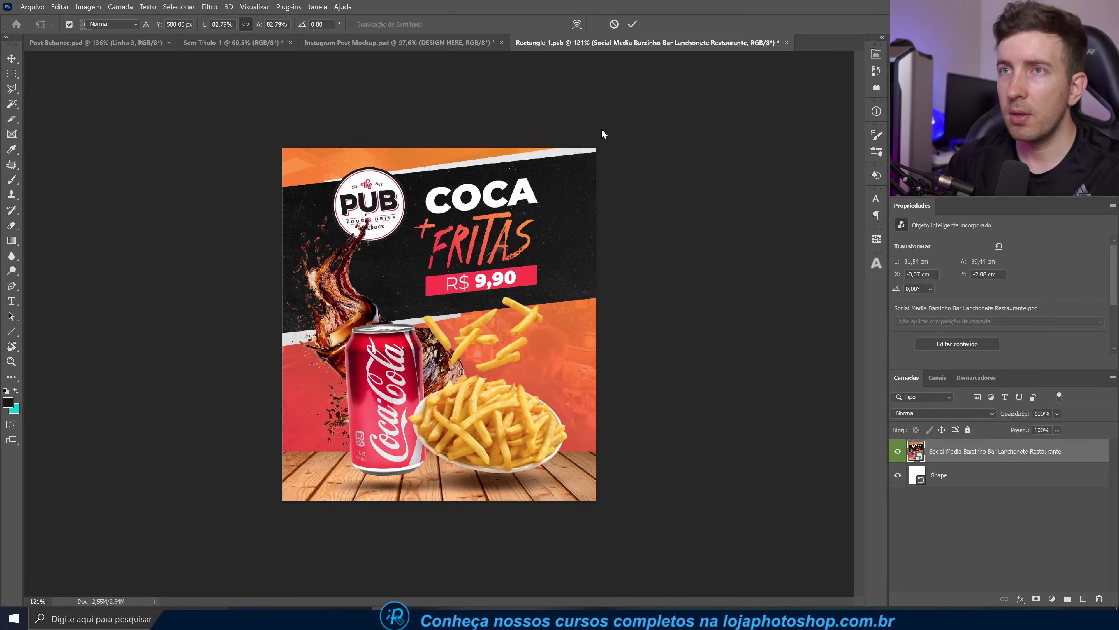
{"action": "key", "text": "ctrl+s"}
{"action": "left_click", "coordinate": [431, 43]}
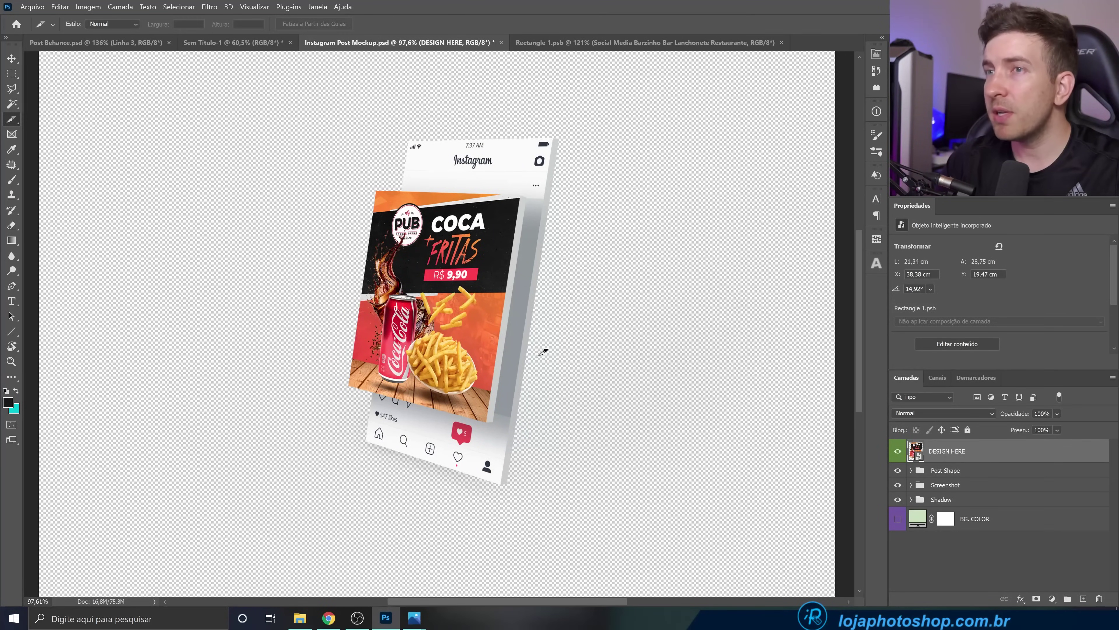
Stamp all visible mockup layers into a new merged layer, Camada 1, with Ctrl+Shift+Alt+E
{"action": "left_click", "coordinate": [233, 40]}
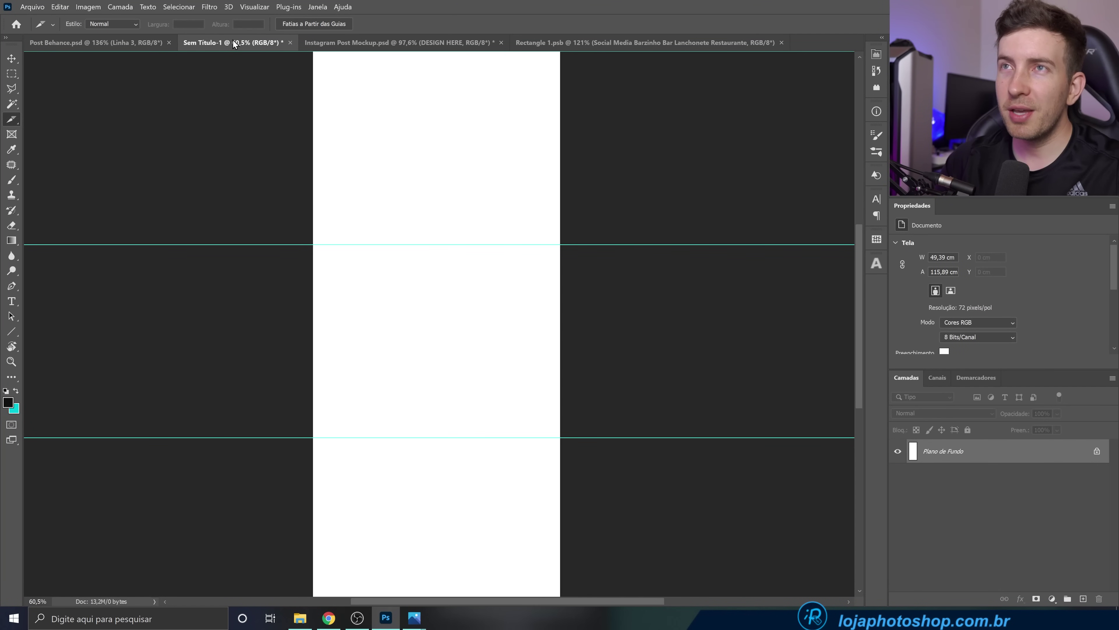
{"action": "left_click", "coordinate": [353, 41]}
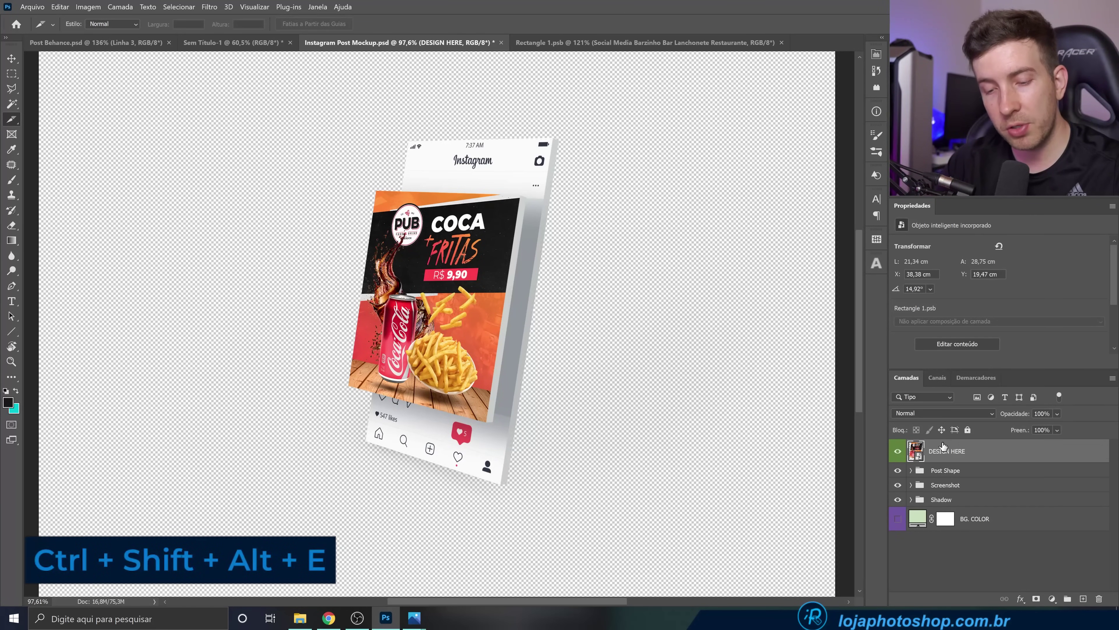
{"action": "key", "text": "ctrl+shift+alt+w"}
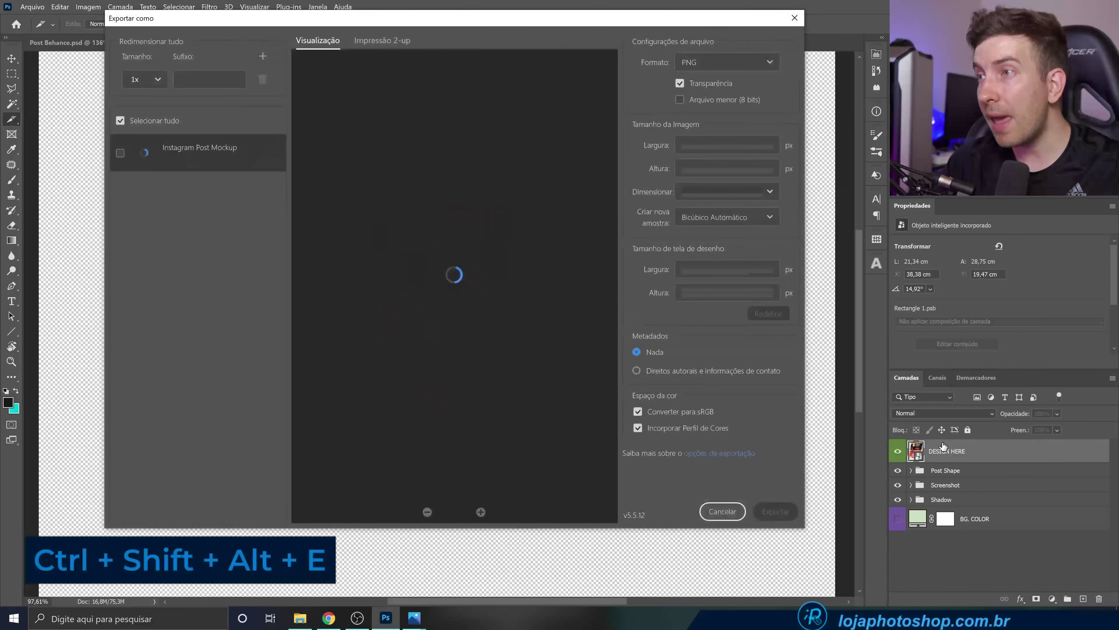
{"action": "left_click", "coordinate": [731, 514]}
{"action": "key", "text": "ctrl+shift+alt+e"}
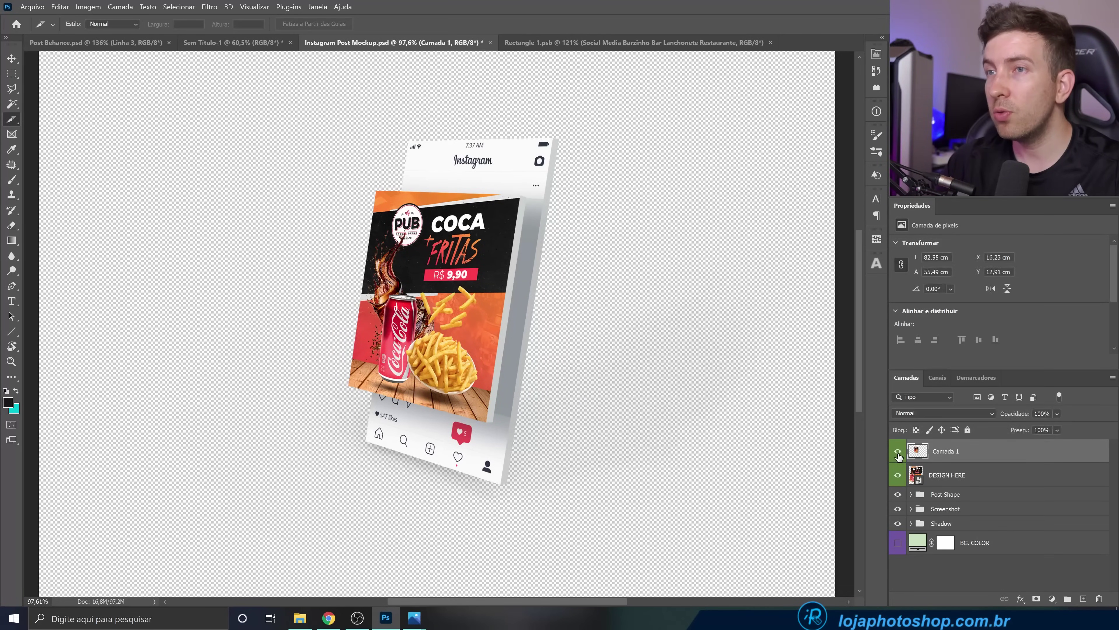
{"action": "scroll", "coordinate": [402, 360], "scroll_direction": "down", "scroll_amount": 2}
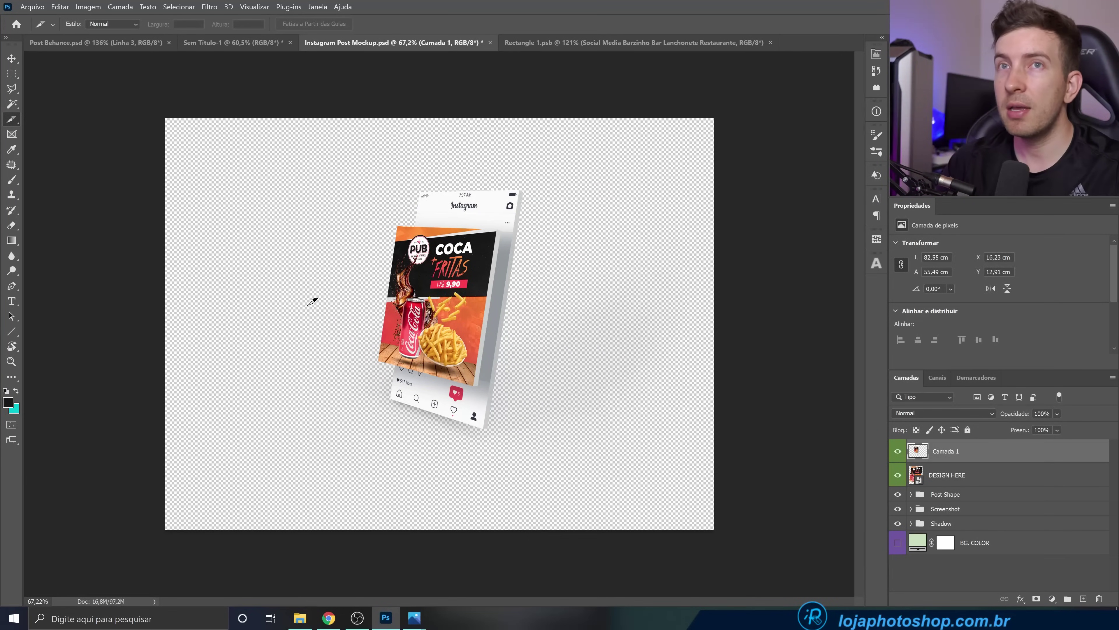
{"action": "left_click", "coordinate": [12, 74]}
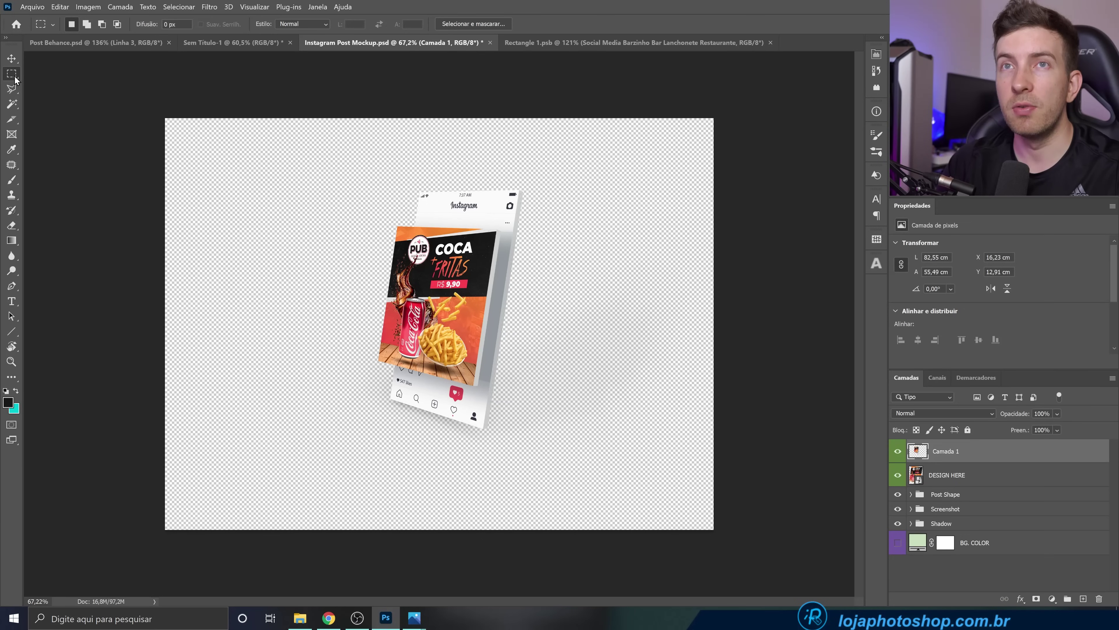
Paste the merged mockup into the untitled canvas and move it toward the top
{"action": "key", "text": "ctrl+a"}
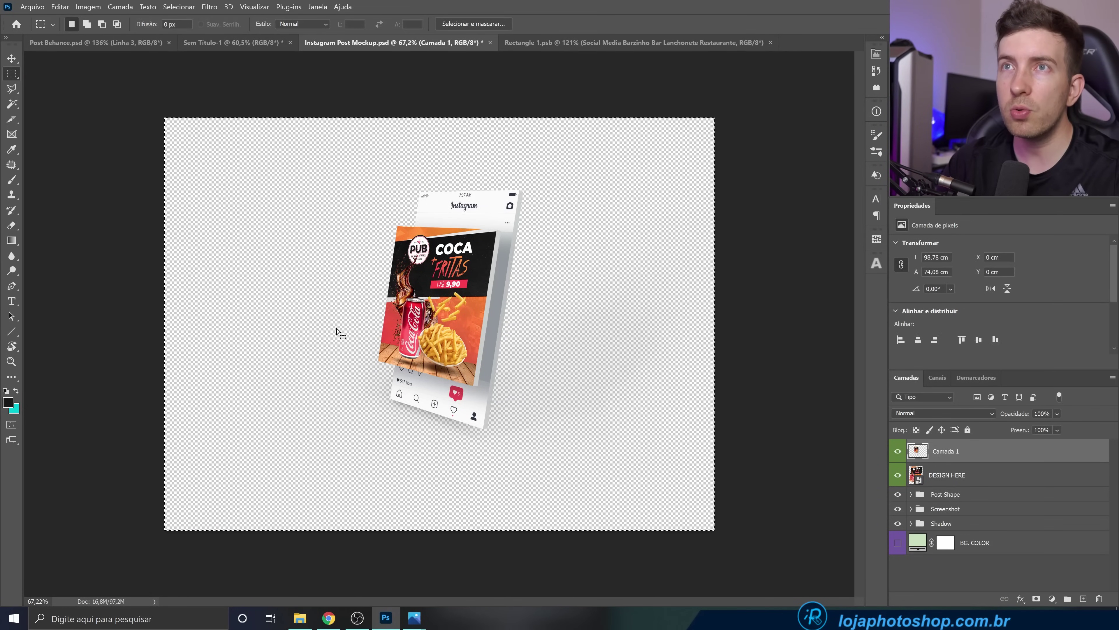
{"action": "left_click", "coordinate": [233, 43]}
{"action": "key", "text": "ctrl+v"}
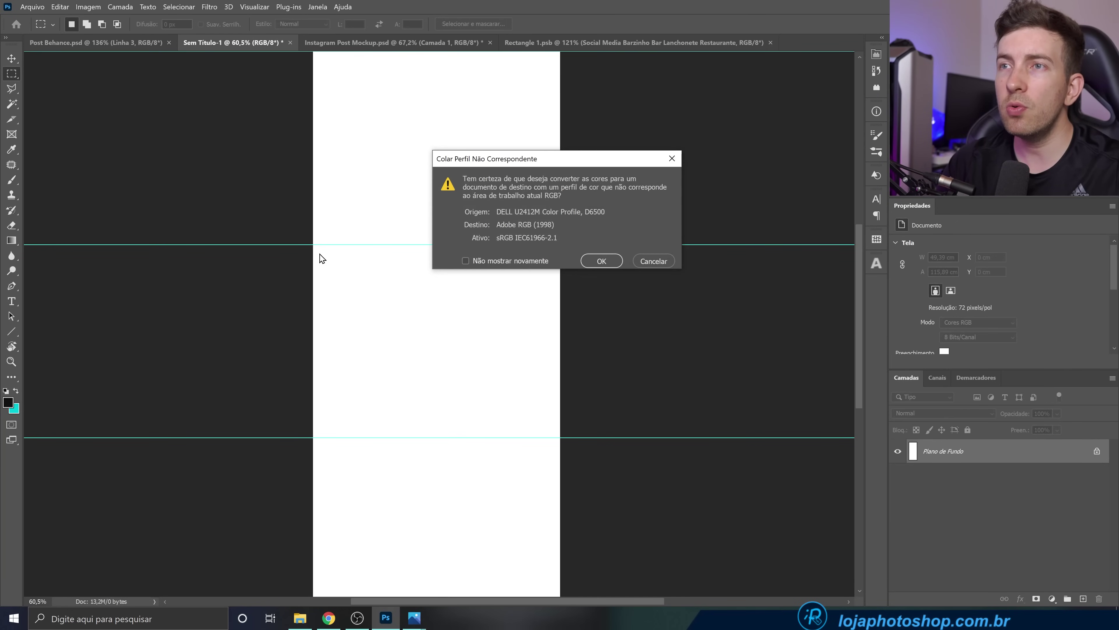
{"action": "left_click", "coordinate": [602, 261]}
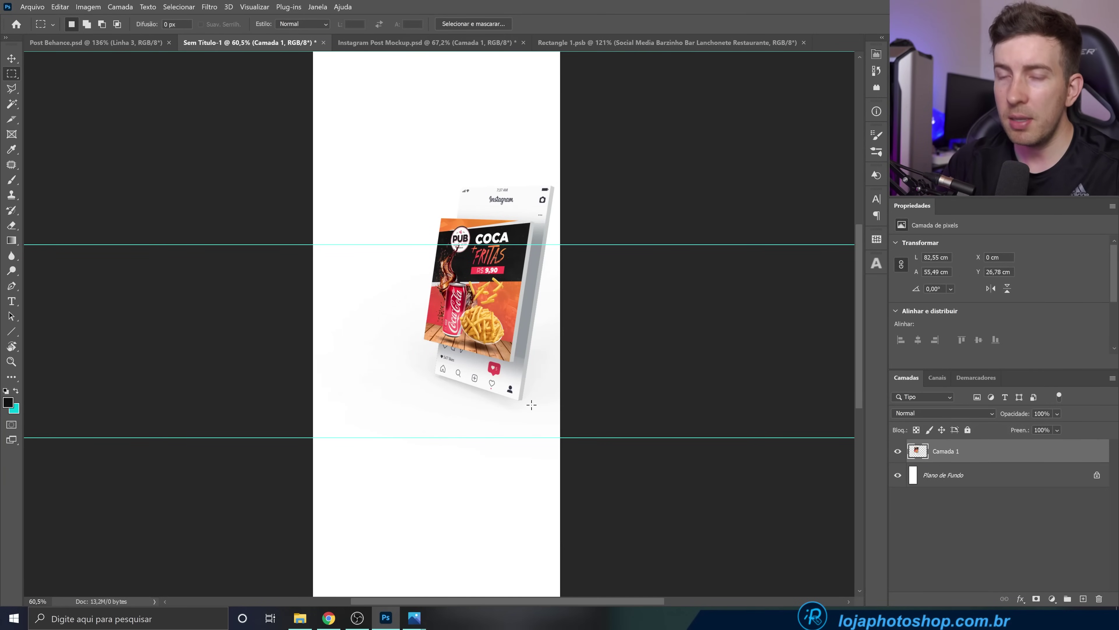
{"action": "key", "text": "v"}
{"action": "left_click_drag", "start_coordinate": [491, 399], "coordinate": [480, 330]}
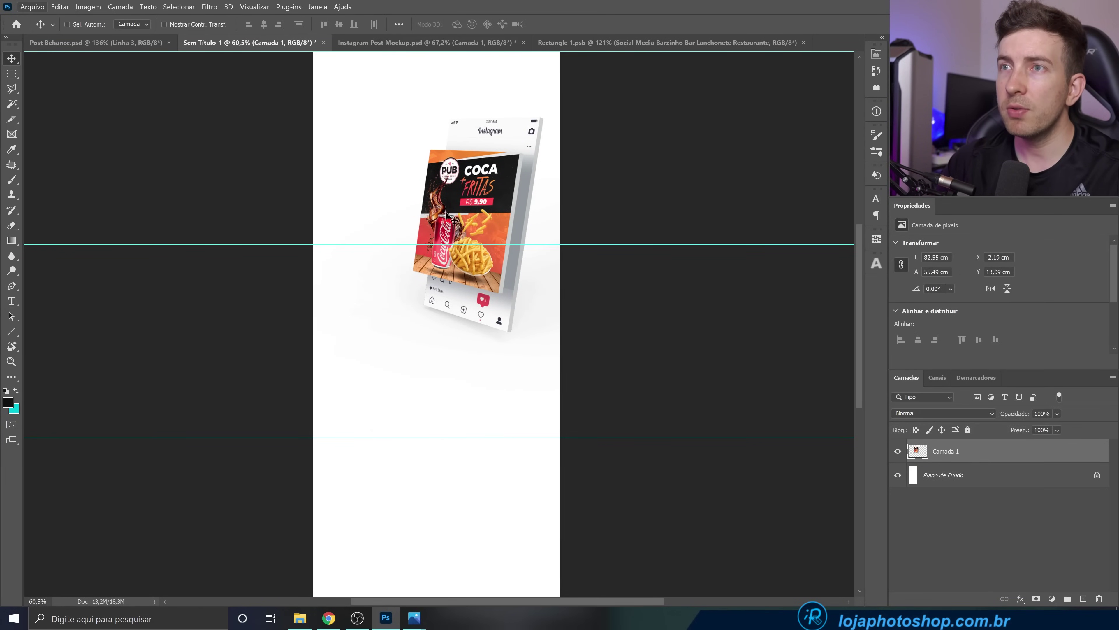
{"action": "scroll", "coordinate": [407, 287], "scroll_direction": "up", "scroll_amount": 3}
{"action": "scroll", "coordinate": [400, 260], "scroll_direction": "up", "scroll_amount": 1}
{"action": "scroll", "coordinate": [400, 260], "scroll_direction": "up", "scroll_amount": 2}
{"action": "mouse_move", "coordinate": [466, 317]}
{"action": "left_mouse_down"}
{"action": "mouse_move", "coordinate": [472, 225]}
{"action": "mouse_move", "coordinate": [473, 234]}
{"action": "left_mouse_up"}
{"action": "key", "text": "ctrl"}
Scale the mockup down and position it in the canvas's upper right area
{"action": "key", "text": "ctrl+t"}
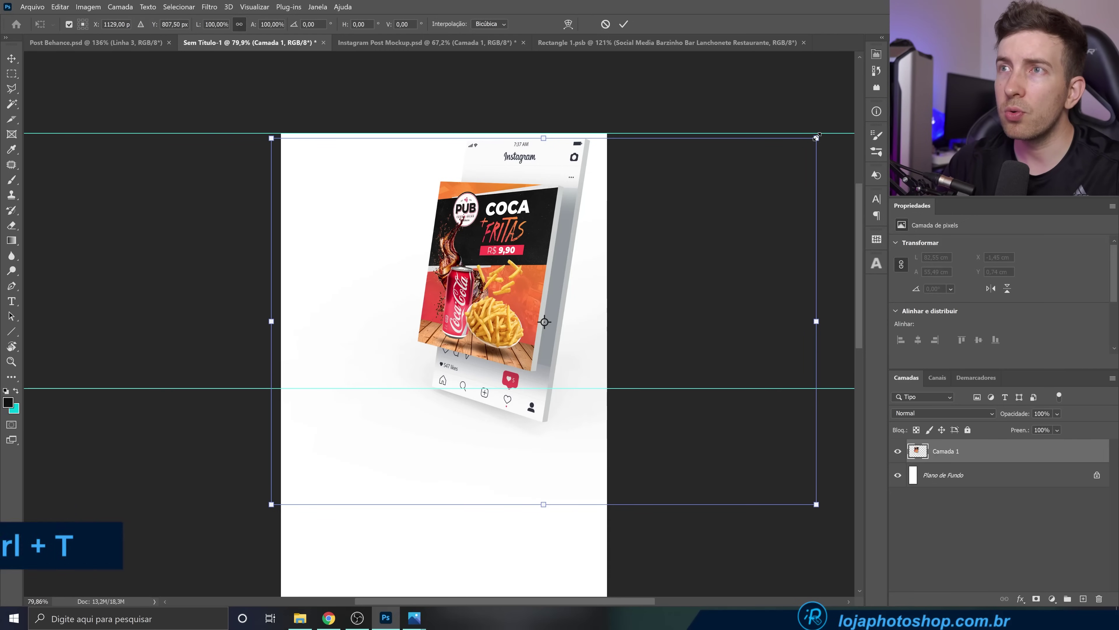
{"action": "left_click_drag", "start_coordinate": [816, 138], "coordinate": [748, 174]}
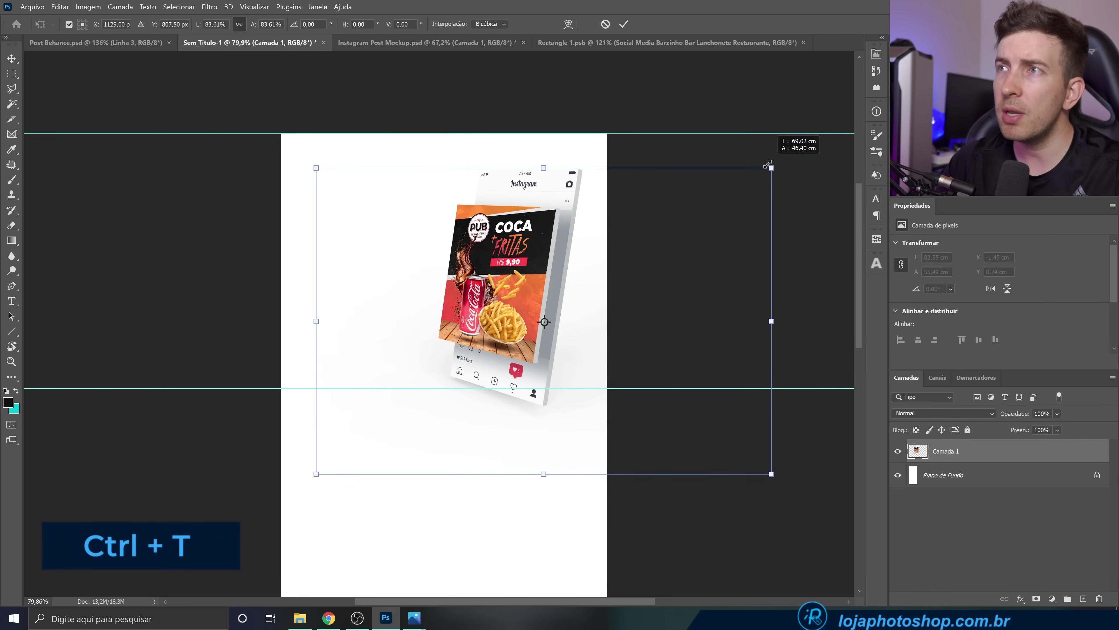
{"action": "left_click_drag", "start_coordinate": [692, 247], "coordinate": [692, 218]}
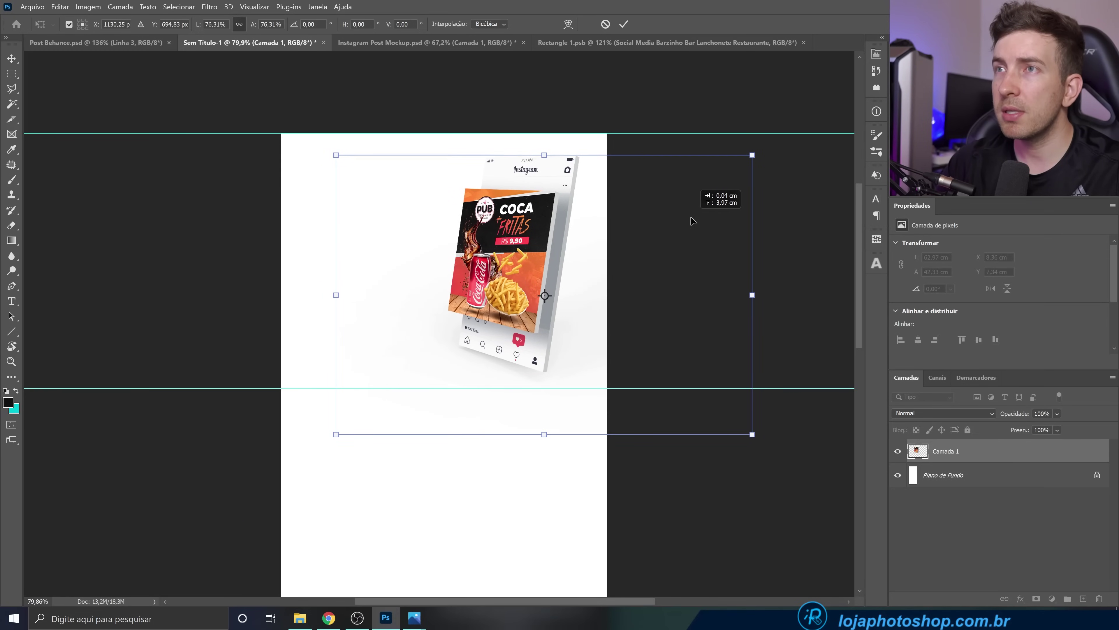
{"action": "left_click_drag", "start_coordinate": [535, 214], "coordinate": [528, 203]}
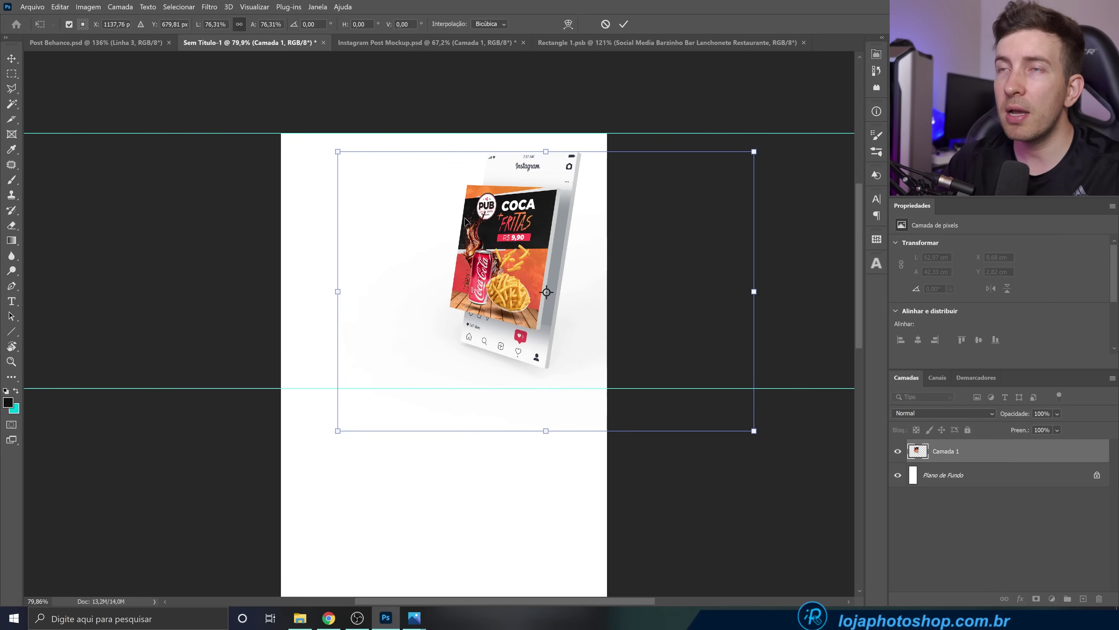
{"action": "left_click_drag", "start_coordinate": [464, 220], "coordinate": [468, 221]}
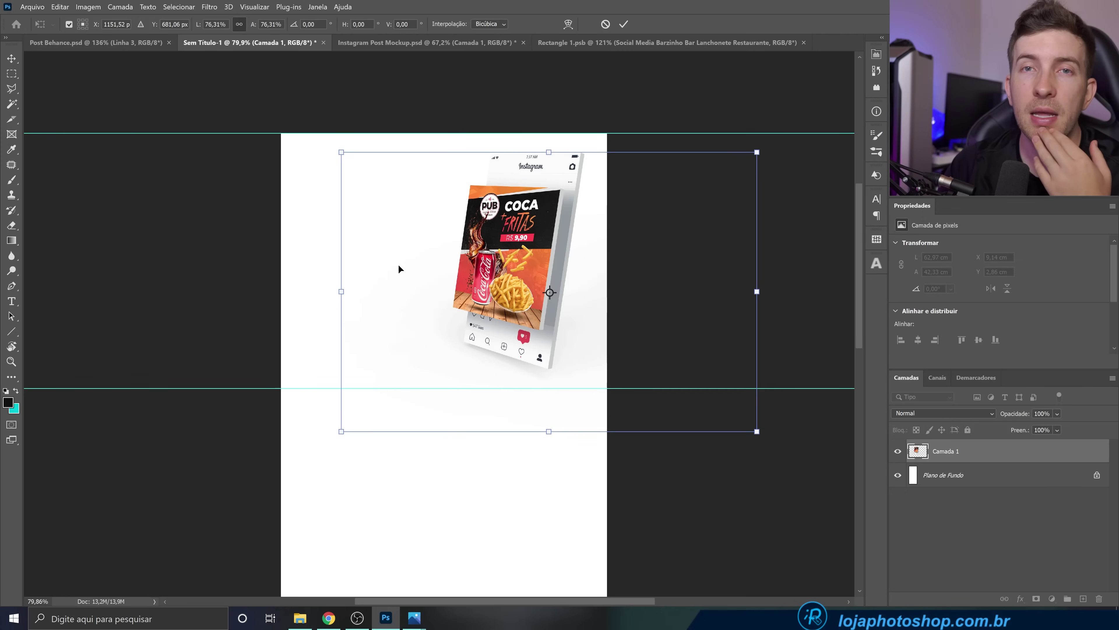
{"action": "left_click_drag", "start_coordinate": [584, 201], "coordinate": [588, 202]}
{"action": "left_click", "coordinate": [623, 28]}
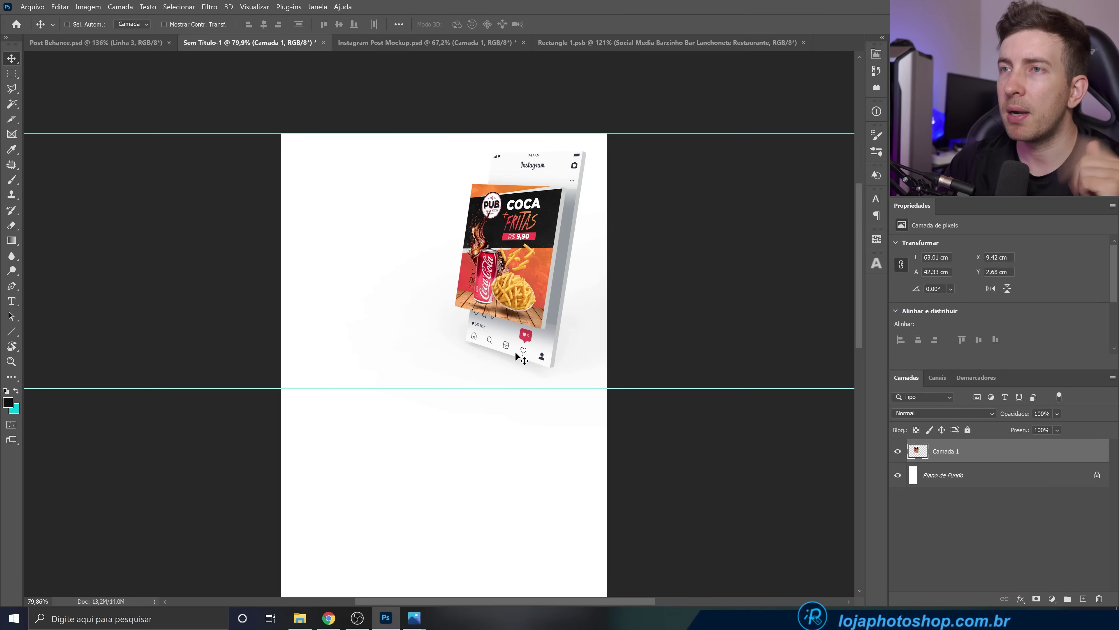
{"action": "left_click_drag", "start_coordinate": [509, 349], "coordinate": [509, 354]}
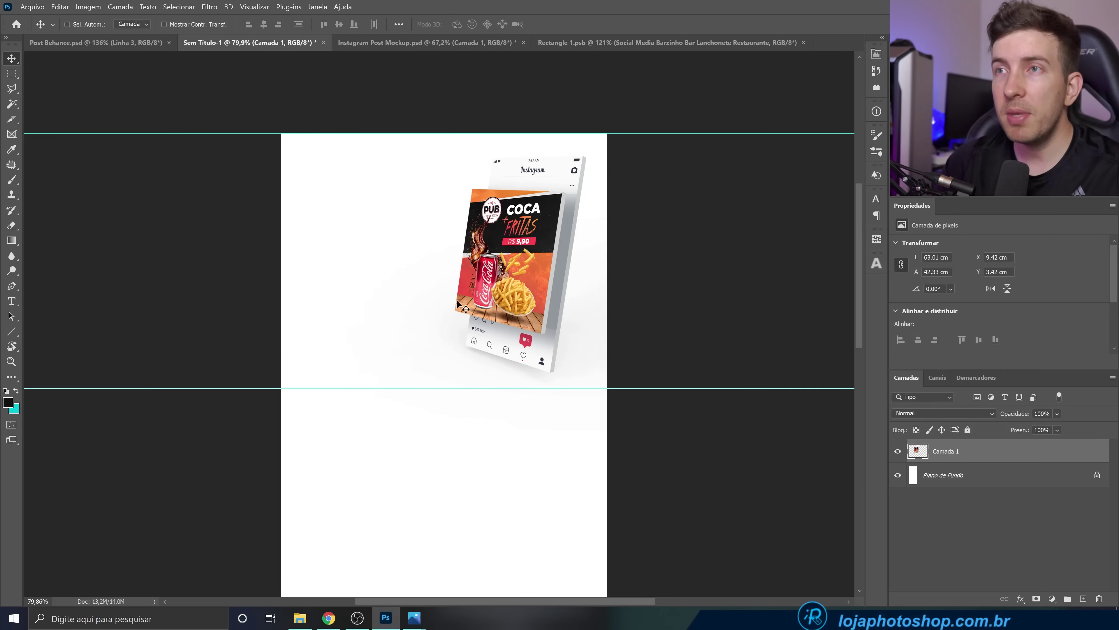
{"action": "scroll", "coordinate": [454, 368], "scroll_direction": "down", "scroll_amount": 1}
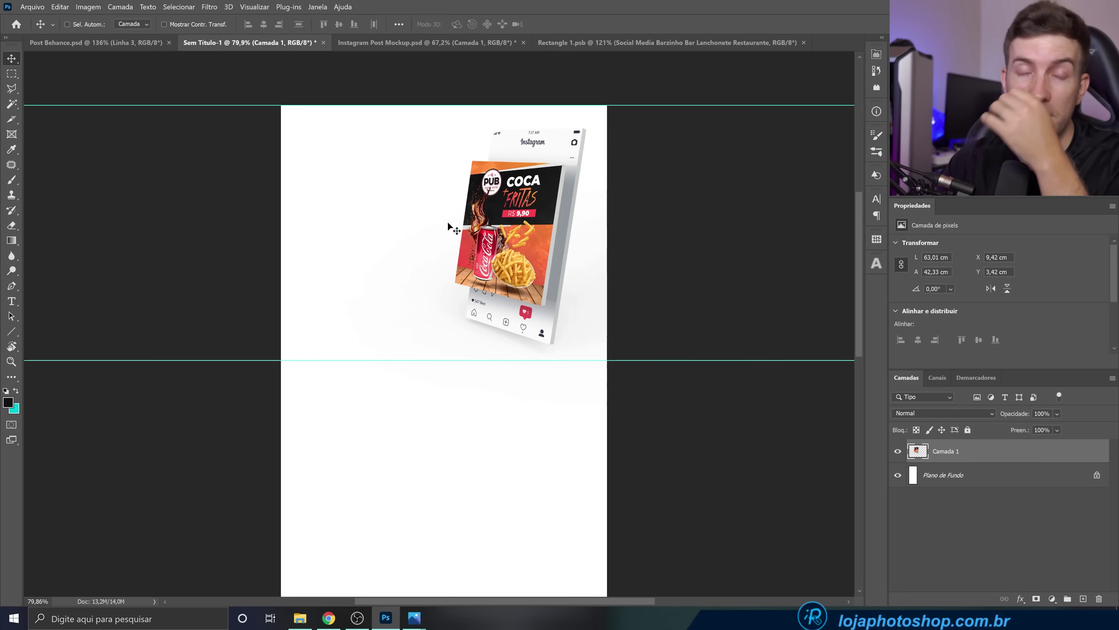
{"action": "scroll", "coordinate": [383, 303], "scroll_direction": "down", "scroll_amount": 2}
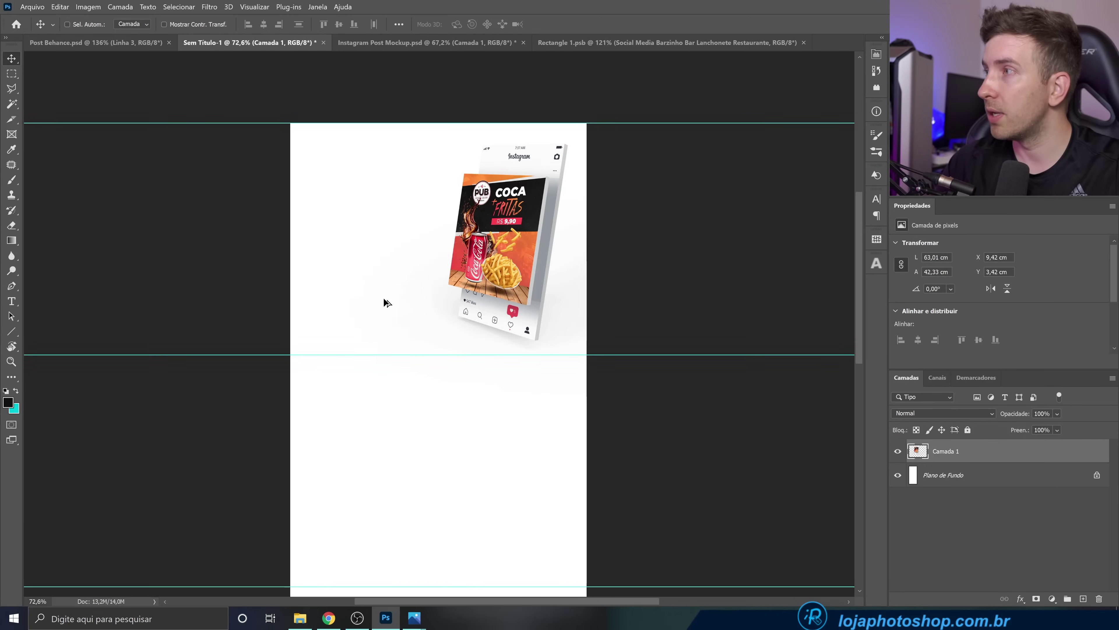
Add a Solid Color fill layer above Plano de Fundo in dark brown-grey #2d2a29
{"action": "left_click", "coordinate": [948, 475]}
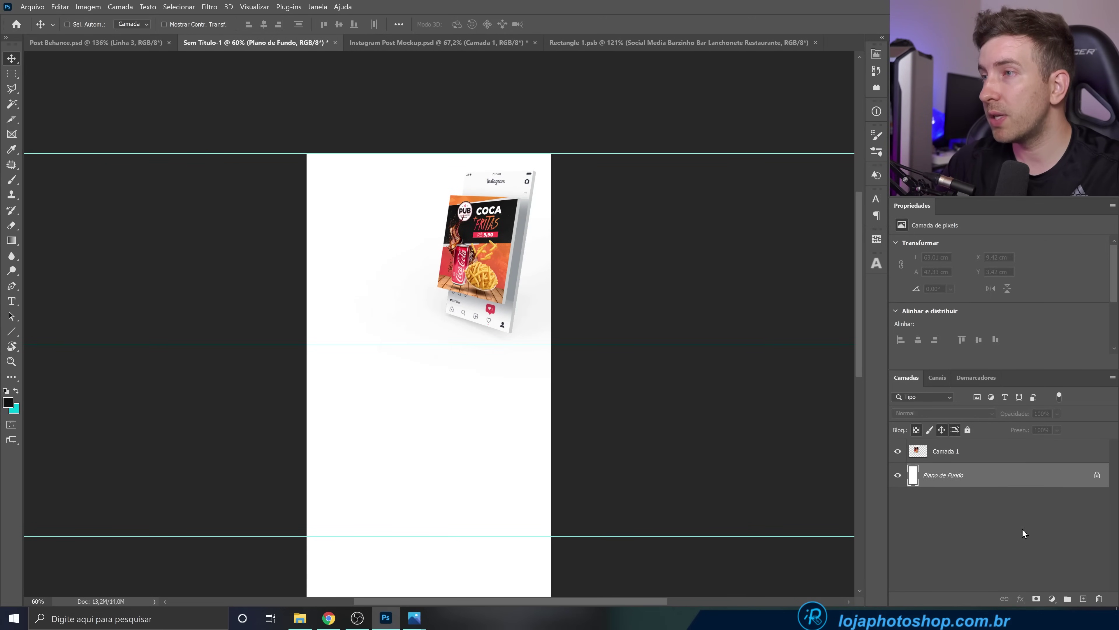
{"action": "left_click", "coordinate": [1052, 598]}
{"action": "left_click", "coordinate": [1040, 395]}
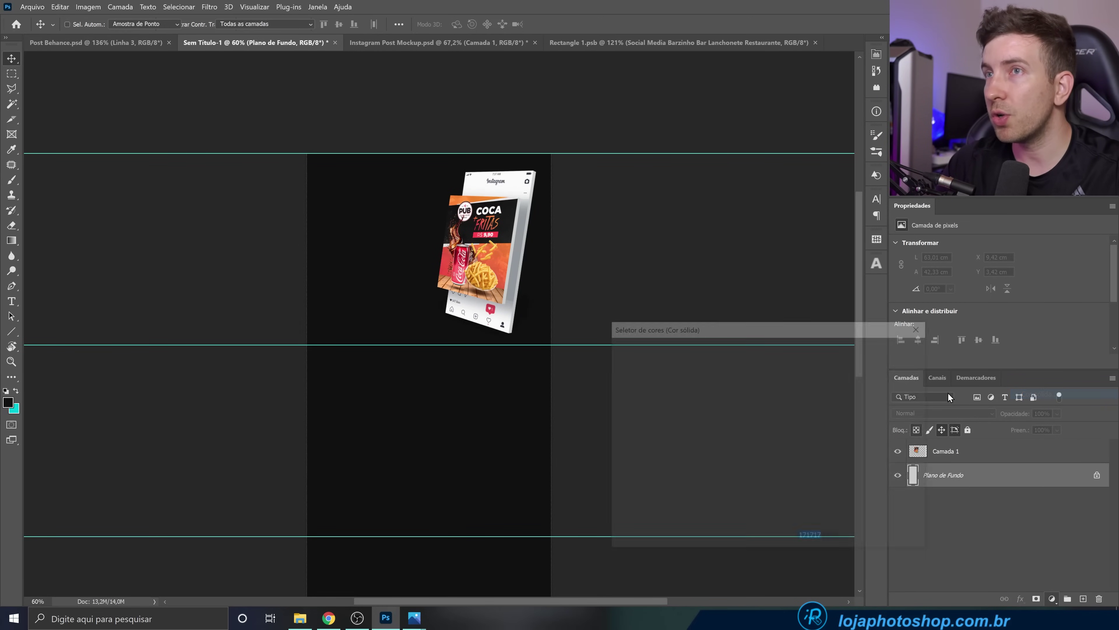
{"action": "mouse_move", "coordinate": [482, 246]}
{"action": "left_mouse_down"}
{"action": "mouse_move", "coordinate": [453, 252]}
{"action": "mouse_move", "coordinate": [494, 262]}
{"action": "mouse_move", "coordinate": [455, 253]}
{"action": "left_mouse_up"}
{"action": "left_click_drag", "start_coordinate": [673, 399], "coordinate": [629, 474]}
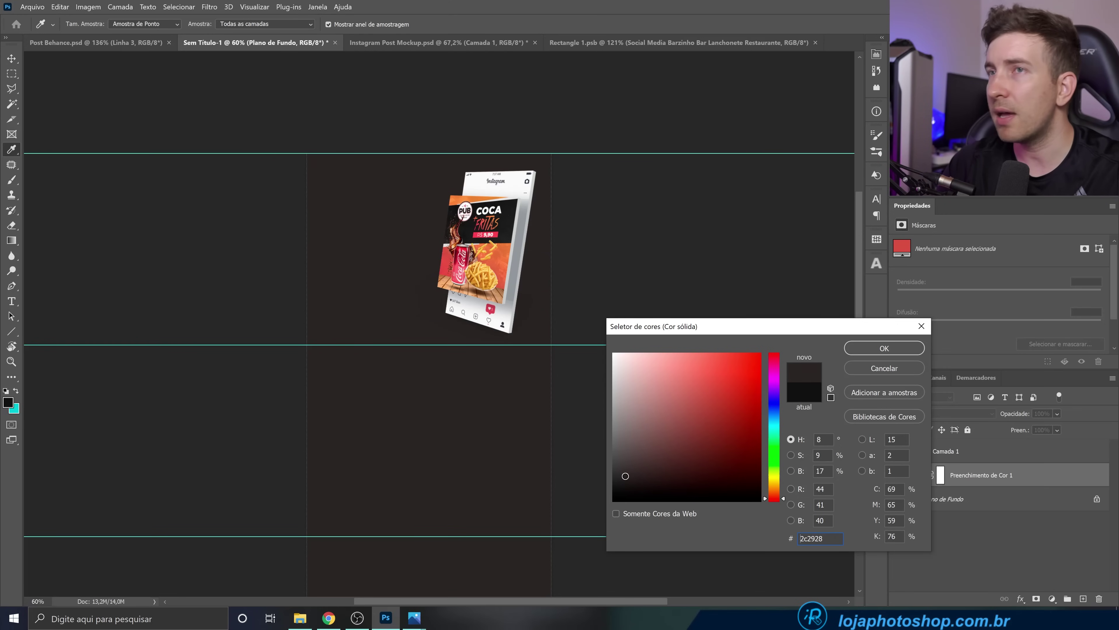
{"action": "left_click_drag", "start_coordinate": [779, 498], "coordinate": [779, 496]}
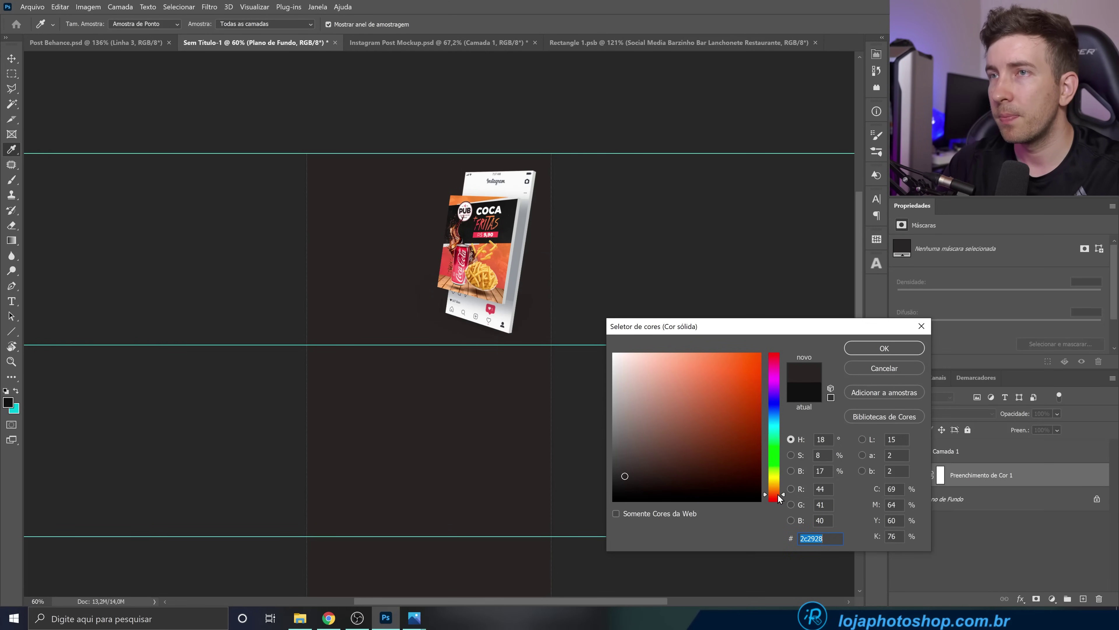
{"action": "left_click_drag", "start_coordinate": [625, 476], "coordinate": [624, 475]}
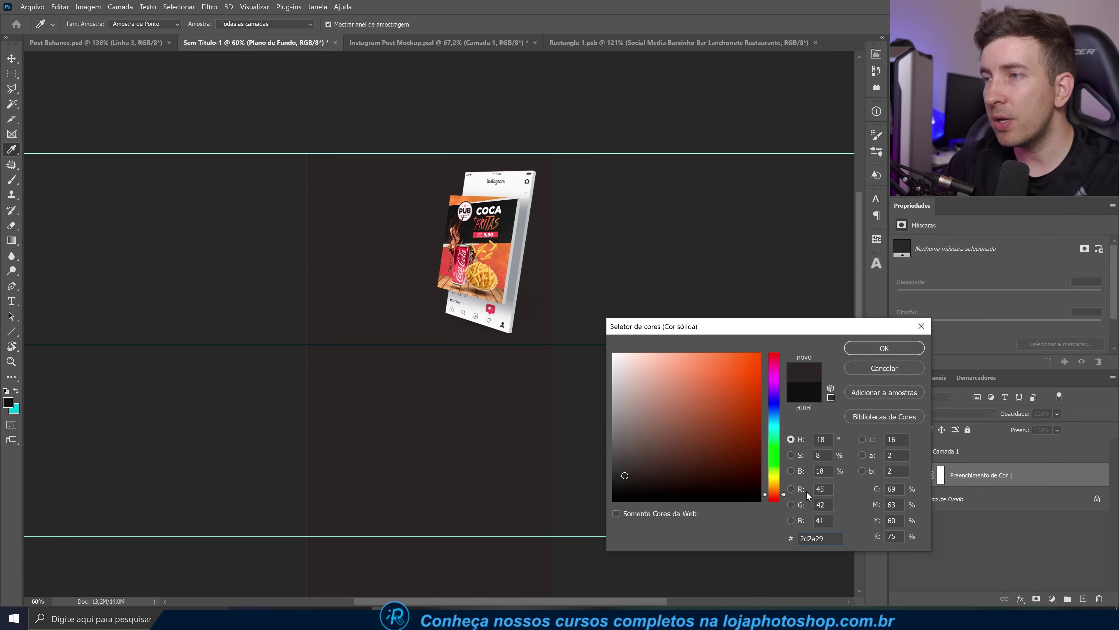
{"action": "left_click_drag", "start_coordinate": [736, 327], "coordinate": [690, 323]}
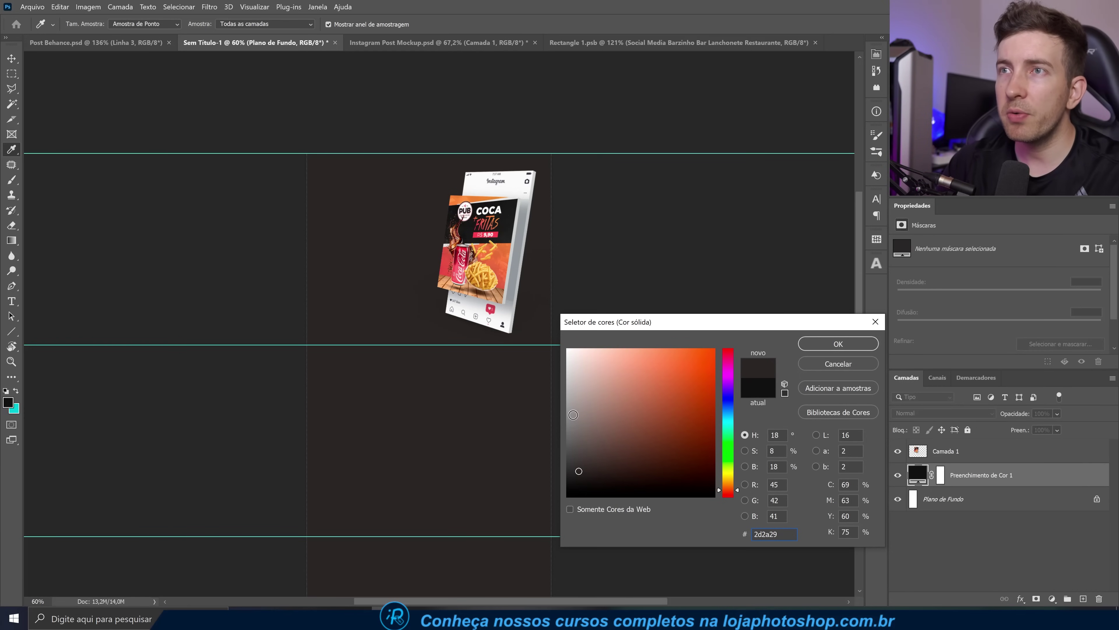
{"action": "left_click", "coordinate": [838, 346]}
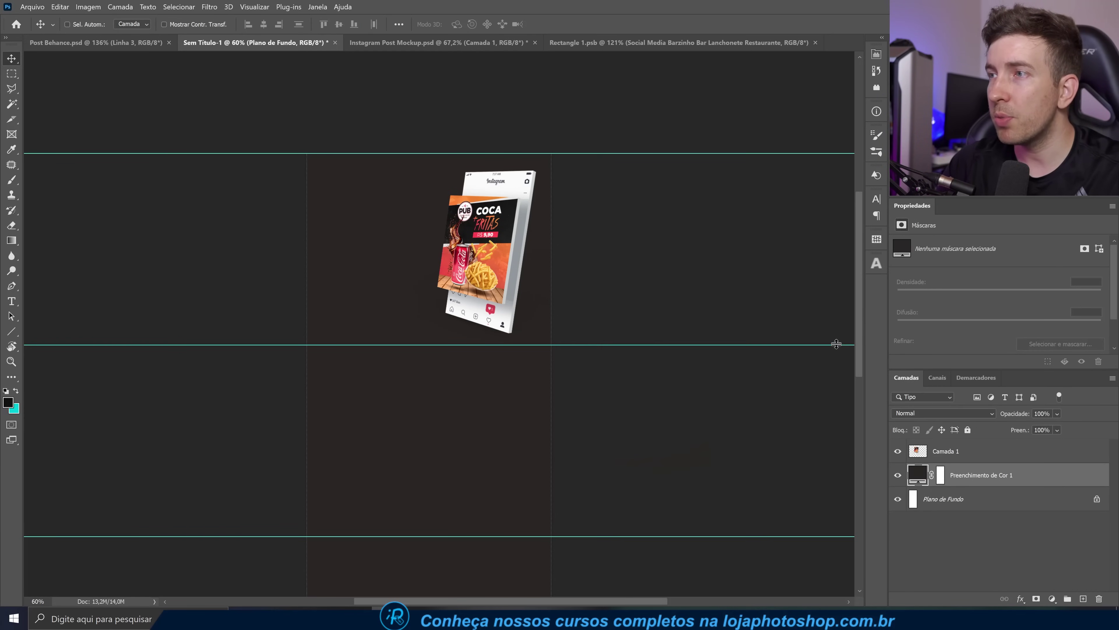
{"action": "scroll", "coordinate": [507, 436], "scroll_direction": "down", "scroll_amount": 1}
{"action": "scroll", "coordinate": [507, 436], "scroll_direction": "down", "scroll_amount": 3}
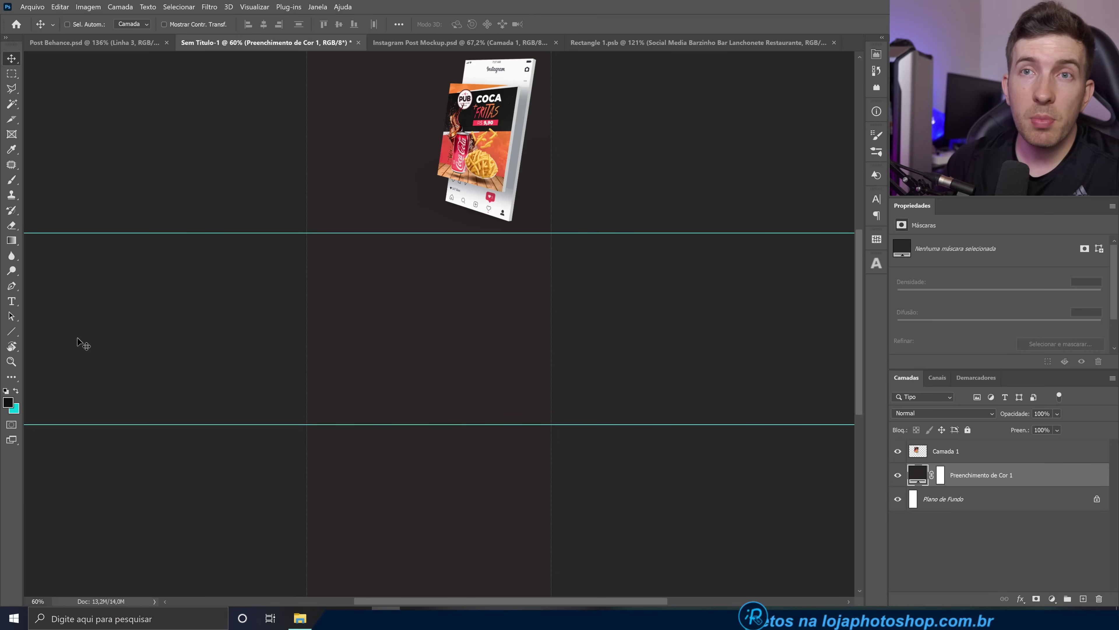
Draw a white rounded rectangle, Retângulo 1 (2319 × 1582 px), across the upper middle of the canvas
{"action": "left_click", "coordinate": [18, 333]}
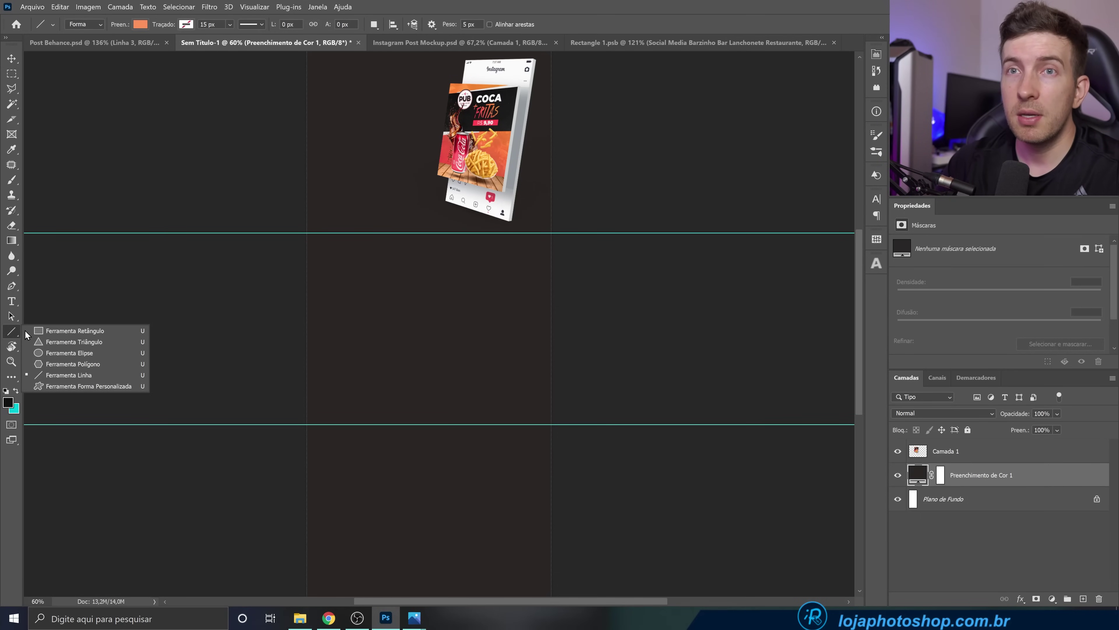
{"action": "left_click", "coordinate": [72, 330]}
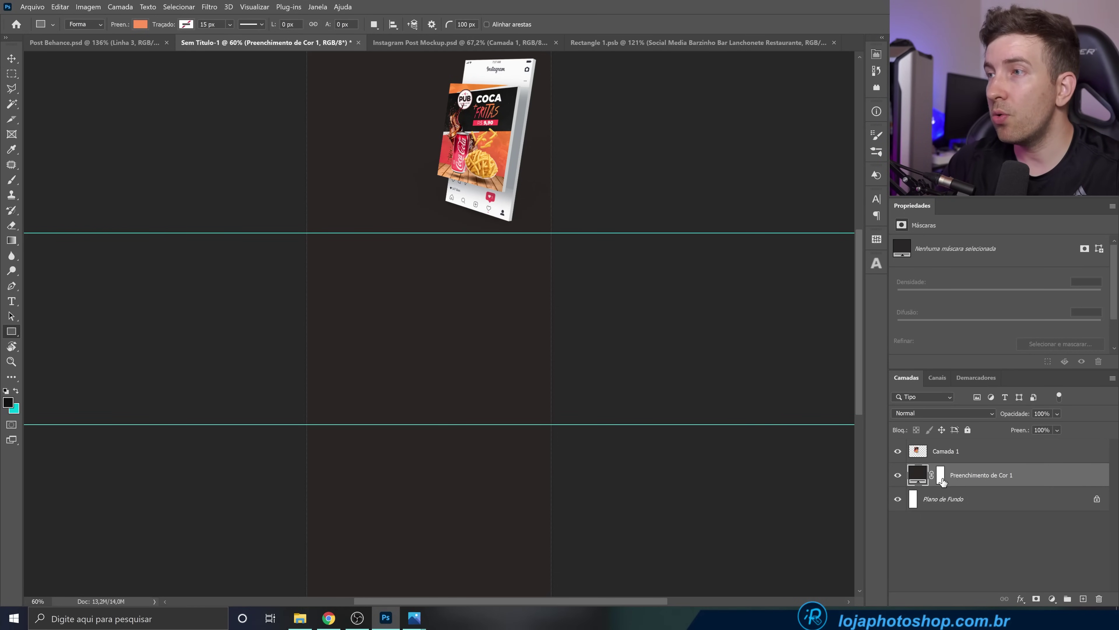
{"action": "scroll", "coordinate": [195, 426], "scroll_direction": "up", "scroll_amount": 2}
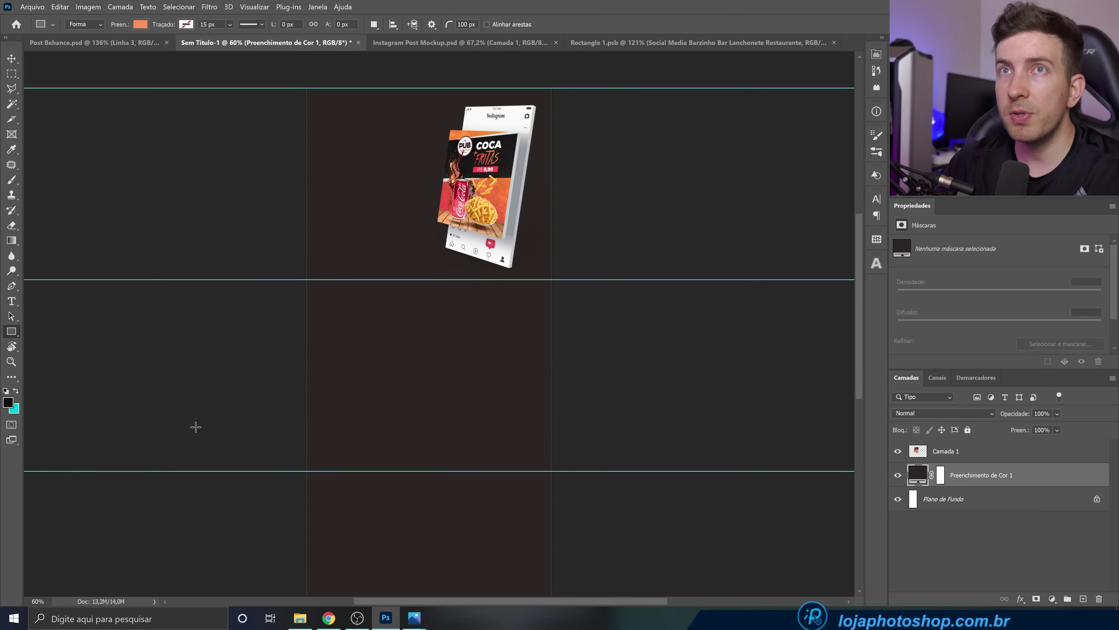
{"action": "scroll", "coordinate": [196, 427], "scroll_direction": "up", "scroll_amount": 1}
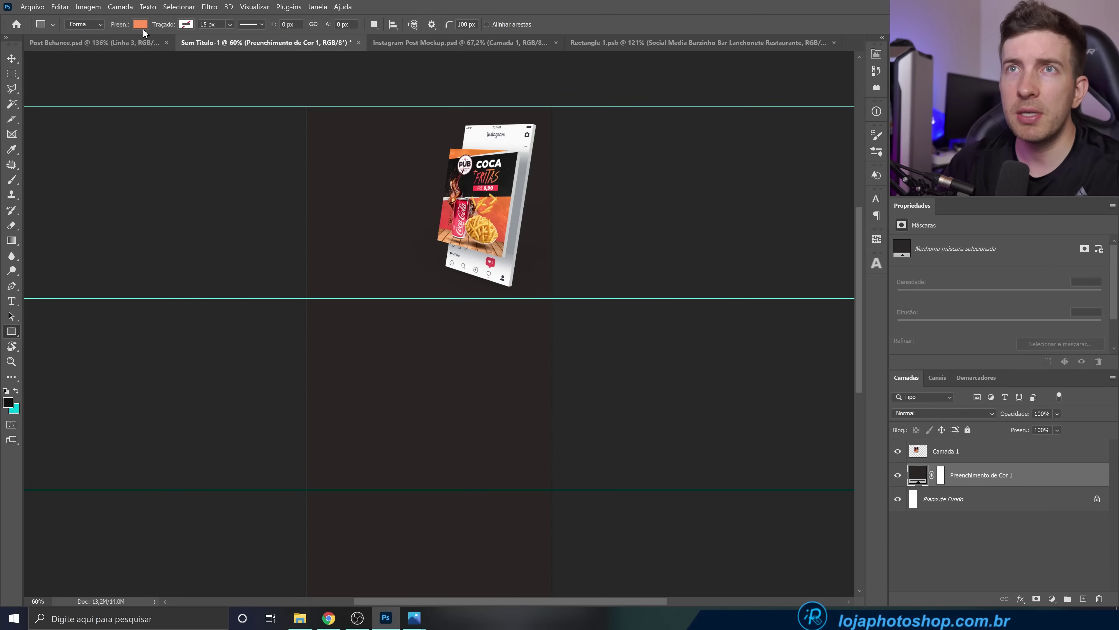
{"action": "left_click", "coordinate": [140, 25]}
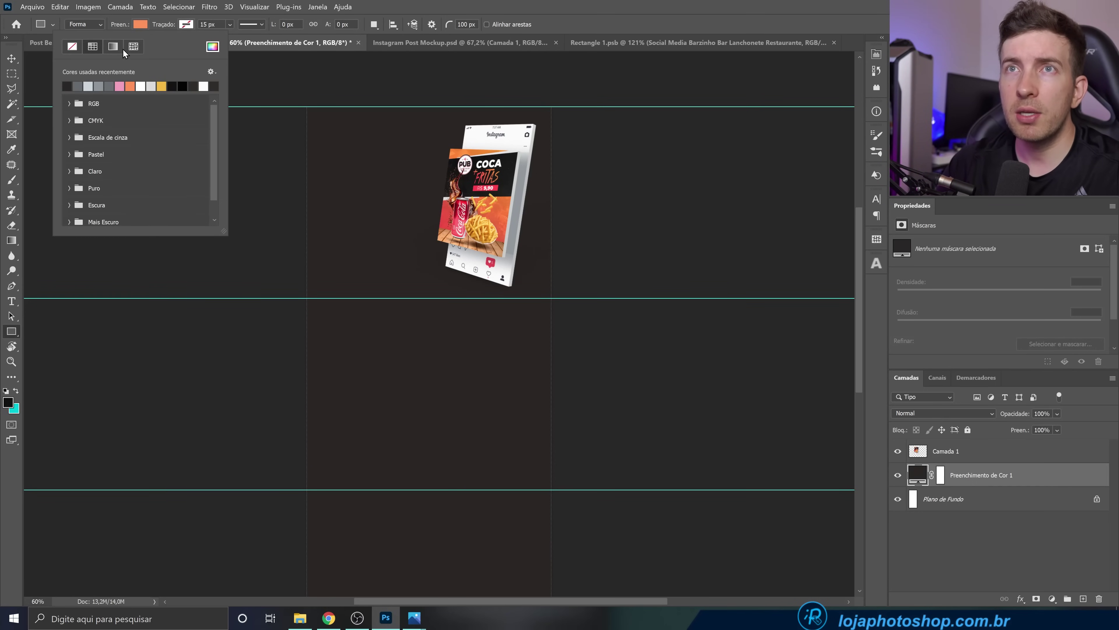
{"action": "left_click", "coordinate": [141, 86]}
{"action": "key", "text": "Return"}
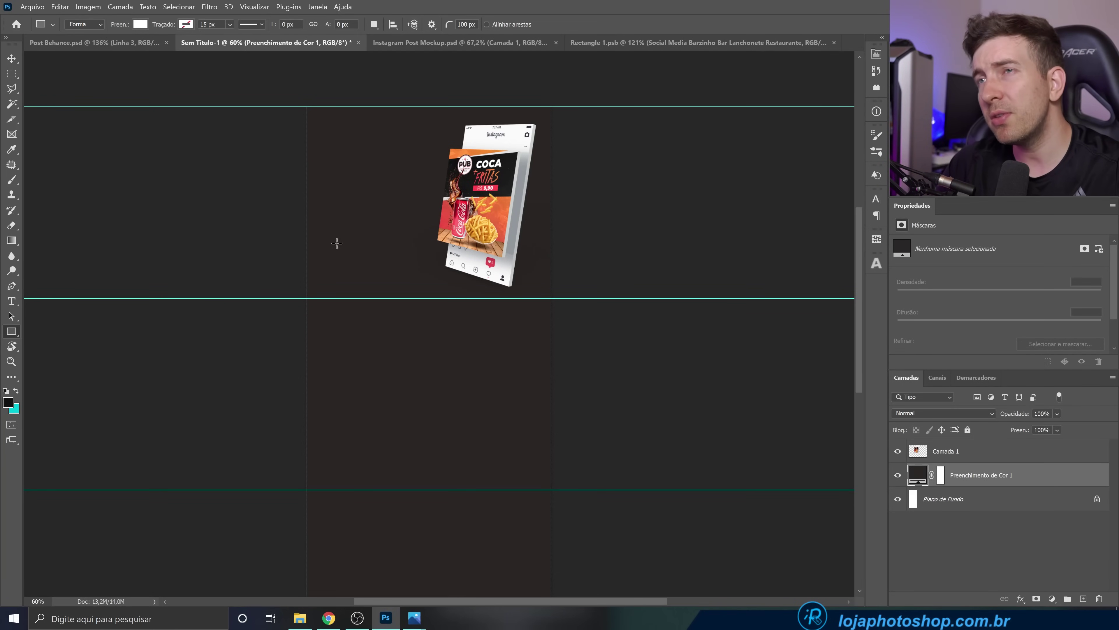
{"action": "mouse_move", "coordinate": [232, 187]}
{"action": "left_mouse_down"}
{"action": "mouse_move", "coordinate": [380, 373]}
{"action": "mouse_move", "coordinate": [637, 464]}
{"action": "left_mouse_up"}
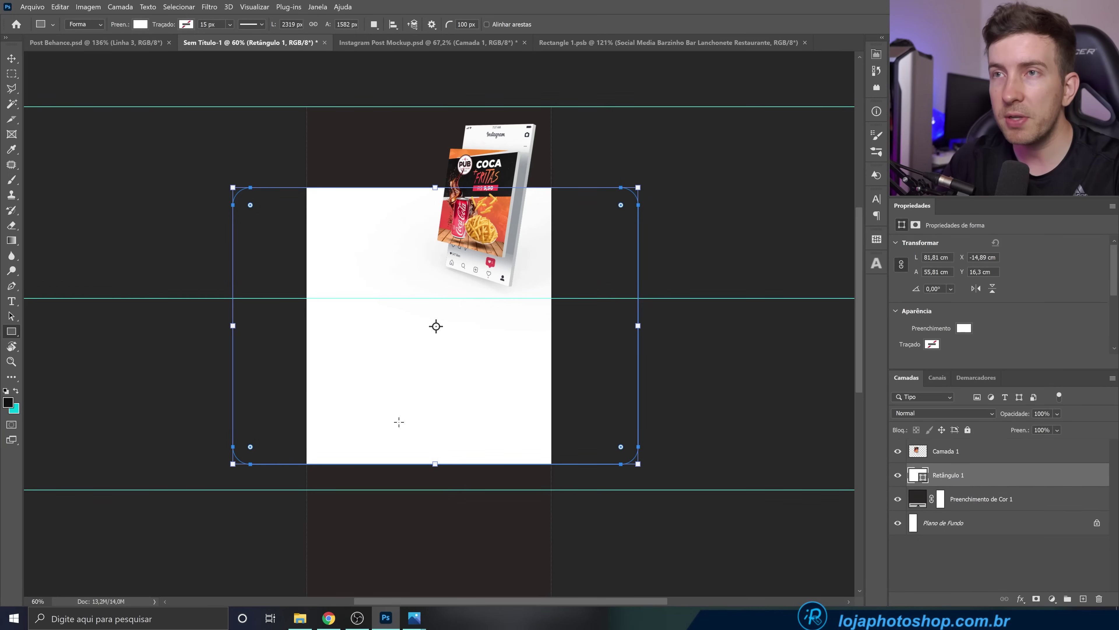
{"action": "key", "text": "ctrl+t"}
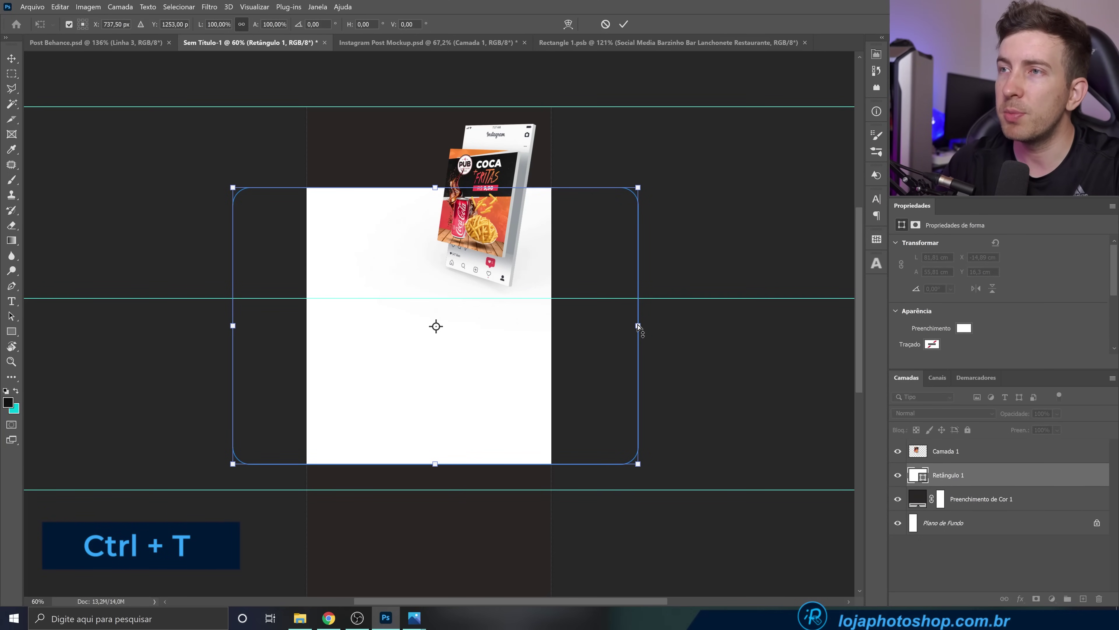
Skew Retângulo 1 about -11.5° into a slanted panel and convert it to a regular path
{"action": "left_click_drag", "start_coordinate": [638, 325], "coordinate": [643, 255]}
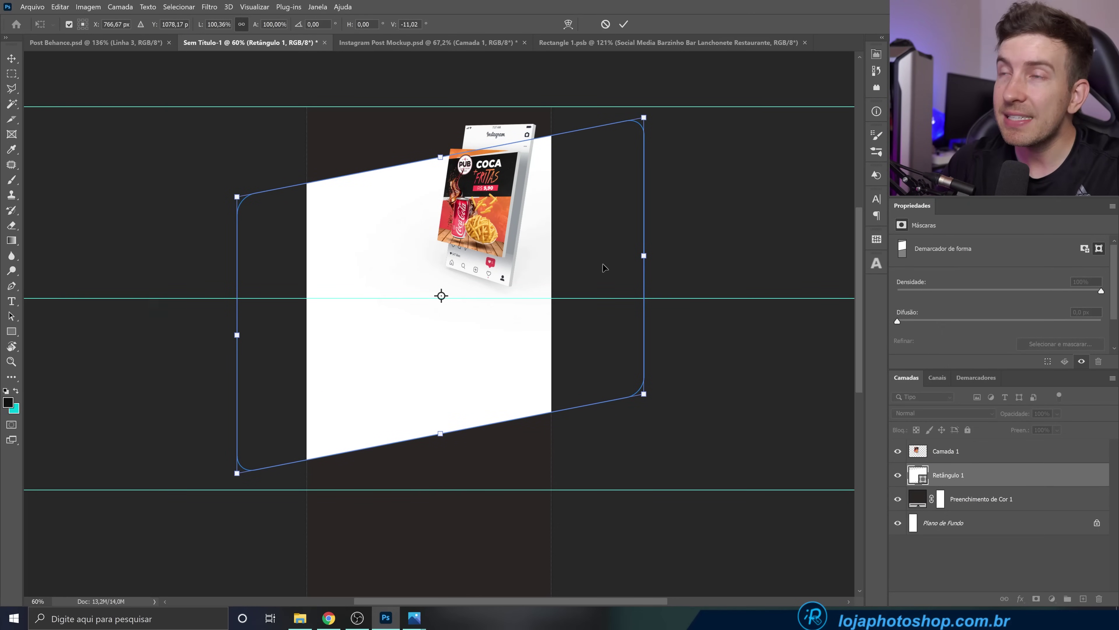
{"action": "left_click_drag", "start_coordinate": [646, 256], "coordinate": [645, 251]}
{"action": "left_click_drag", "start_coordinate": [570, 325], "coordinate": [573, 332]}
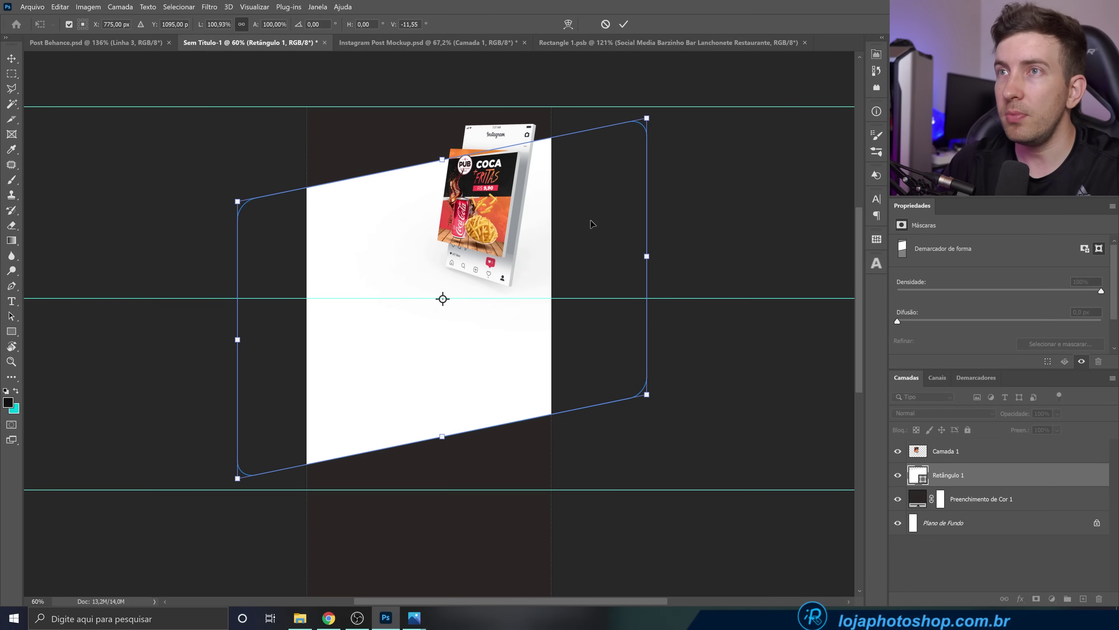
{"action": "left_click_drag", "start_coordinate": [646, 257], "coordinate": [647, 258]}
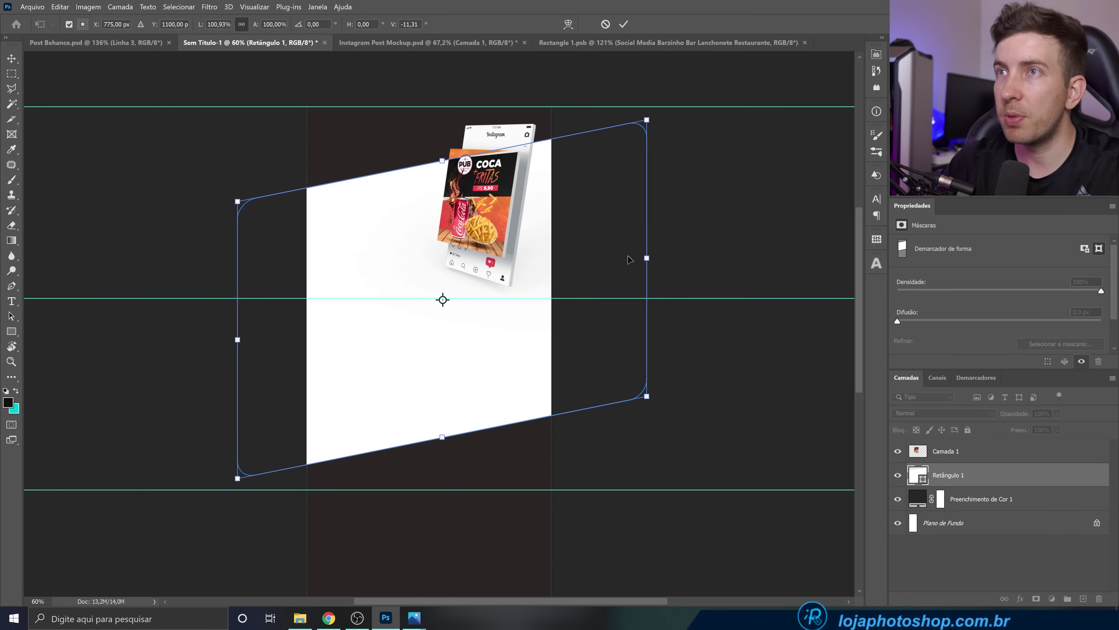
{"action": "left_click", "coordinate": [623, 24]}
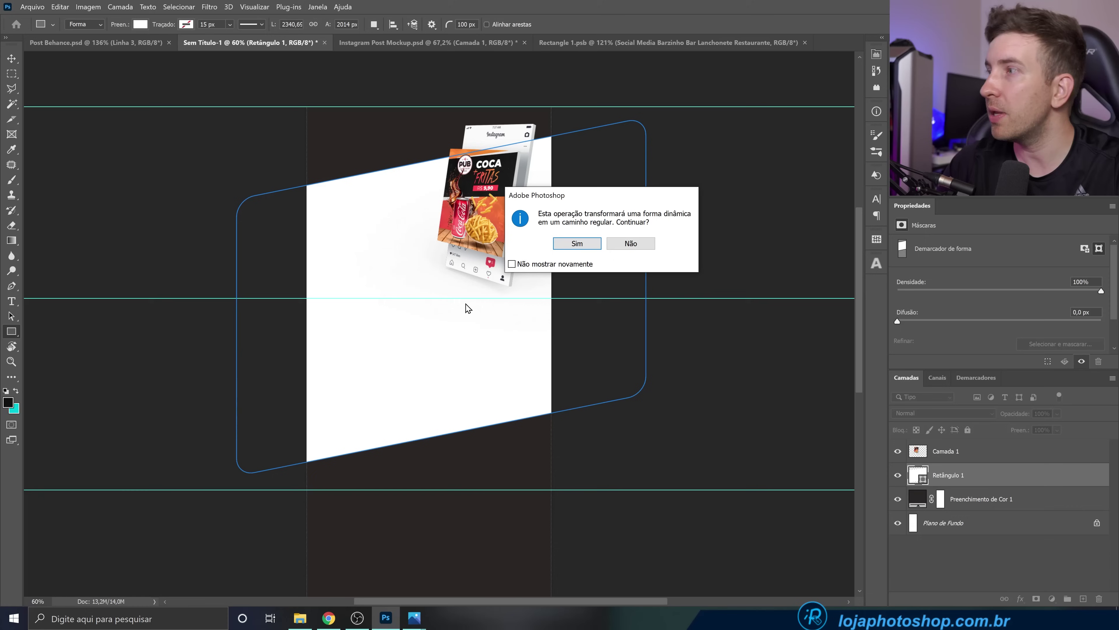
{"action": "left_click", "coordinate": [596, 245]}
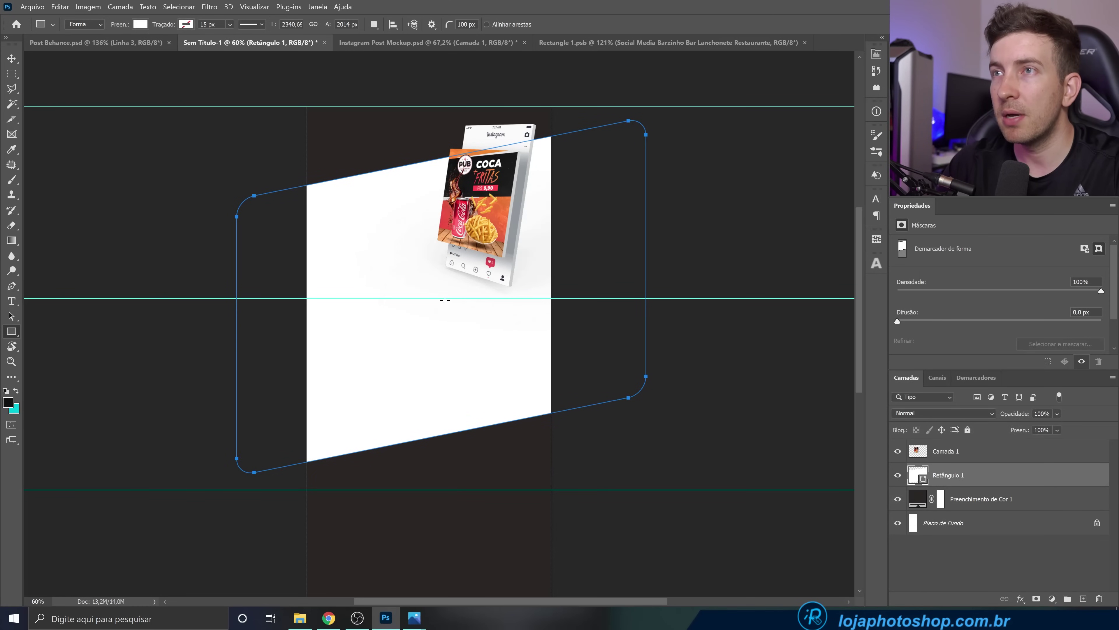
{"action": "scroll", "coordinate": [412, 267], "scroll_direction": "up", "scroll_amount": 3}
{"action": "left_click", "coordinate": [934, 523]}
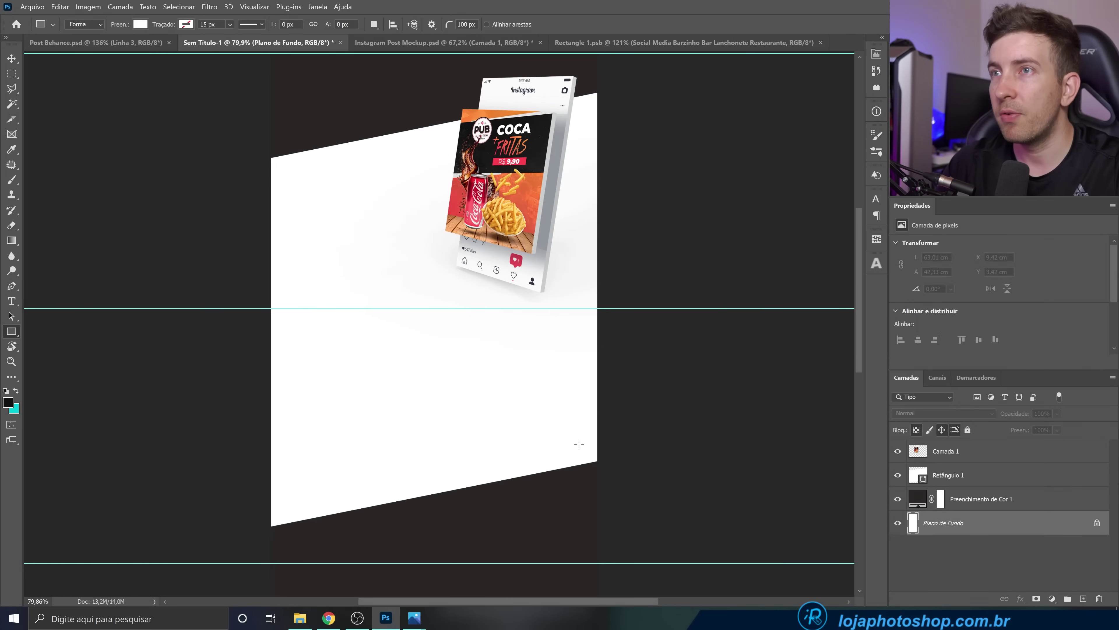
Change the Preenchimento de Cor 1 background fill to the lighter charcoal #332f2d
{"action": "left_click_drag", "start_coordinate": [439, 307], "coordinate": [450, 416]}
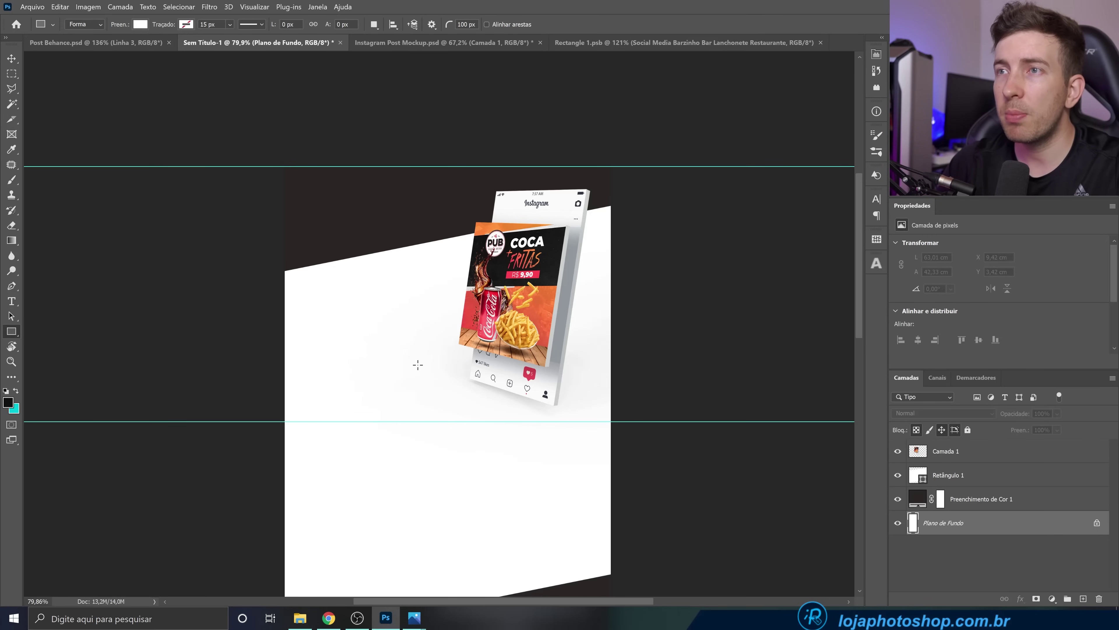
{"action": "scroll", "coordinate": [457, 442], "scroll_direction": "down", "scroll_amount": 3}
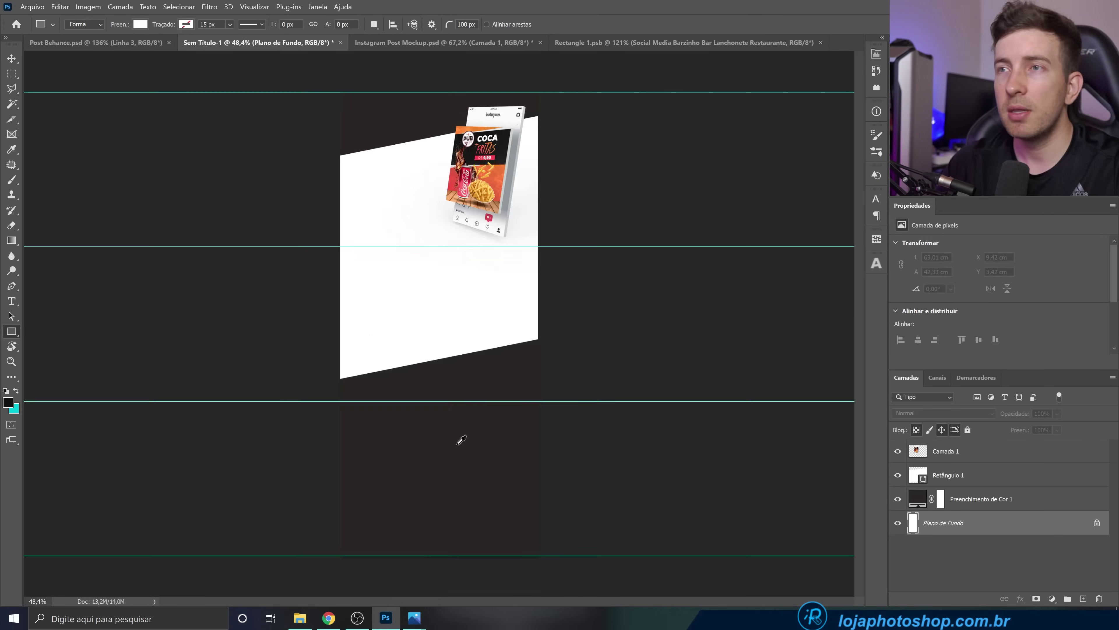
{"action": "scroll", "coordinate": [382, 164], "scroll_direction": "up", "scroll_amount": 2}
{"action": "scroll", "coordinate": [383, 145], "scroll_direction": "up", "scroll_amount": 2}
{"action": "scroll", "coordinate": [384, 144], "scroll_direction": "up", "scroll_amount": 1}
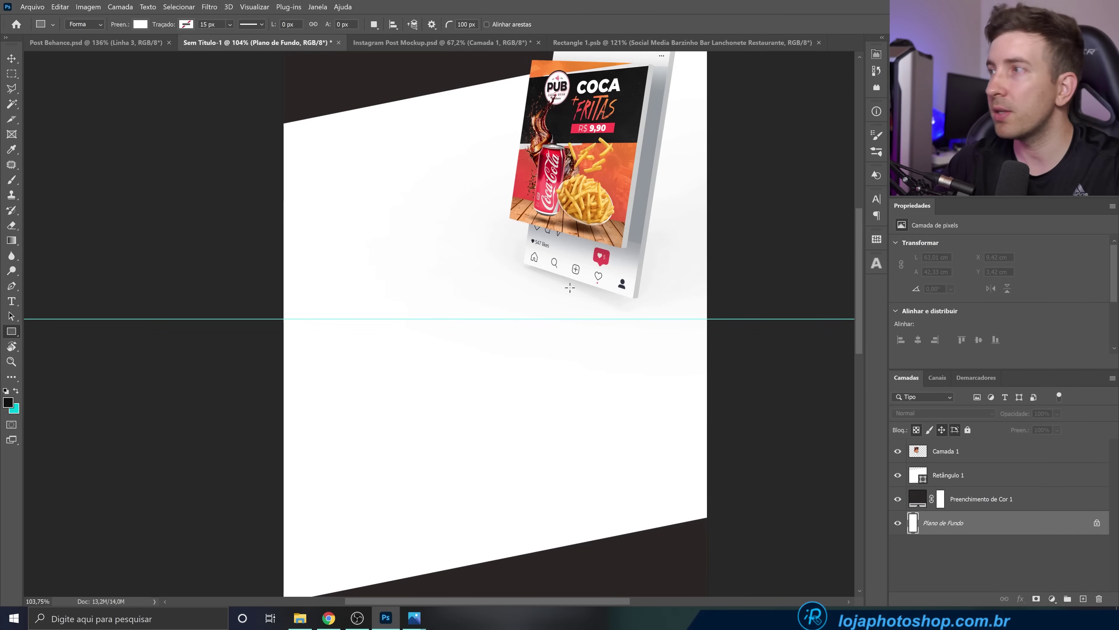
{"action": "double_click", "coordinate": [918, 499]}
{"action": "left_click_drag", "start_coordinate": [627, 473], "coordinate": [582, 470]}
{"action": "left_click", "coordinate": [584, 467]}
{"action": "left_click", "coordinate": [816, 346]}
{"action": "left_click_drag", "start_coordinate": [504, 231], "coordinate": [484, 437]}
{"action": "scroll", "coordinate": [421, 383], "scroll_direction": "up", "scroll_amount": 1}
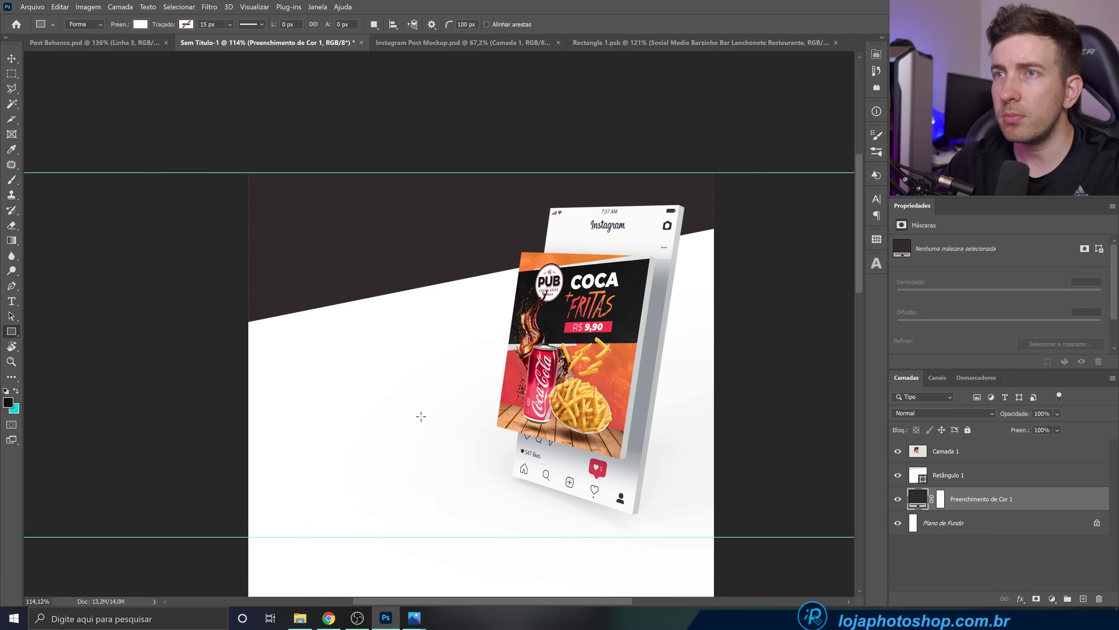
{"action": "left_click", "coordinate": [12, 301]}
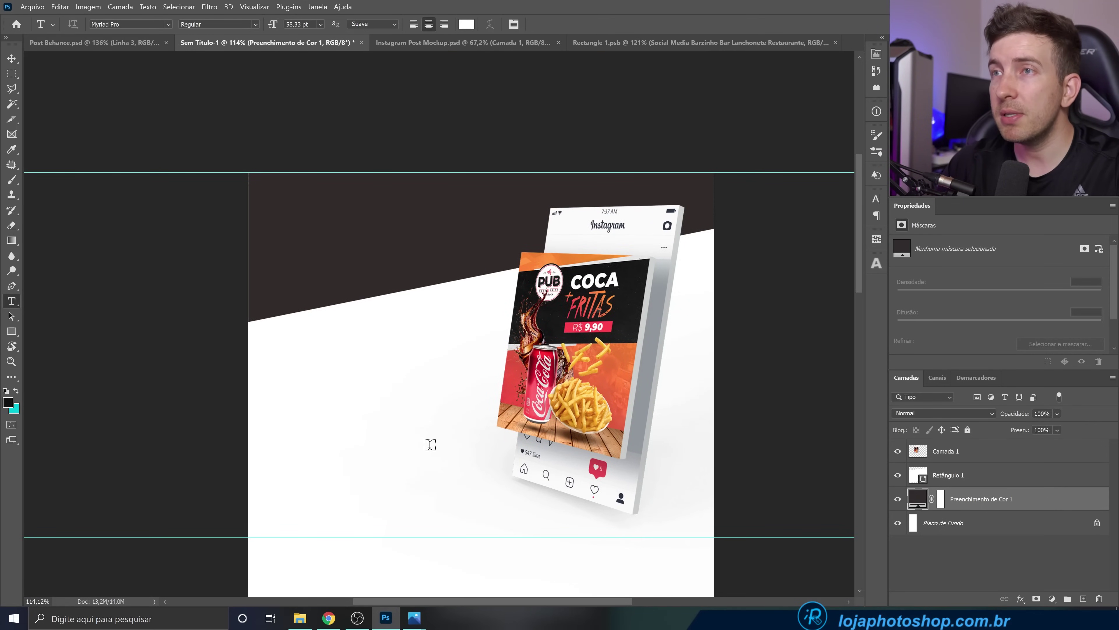
Type the REDE SOCIAL heading left of the mockup, coloured with the dark background tone
{"action": "left_click", "coordinate": [348, 373]}
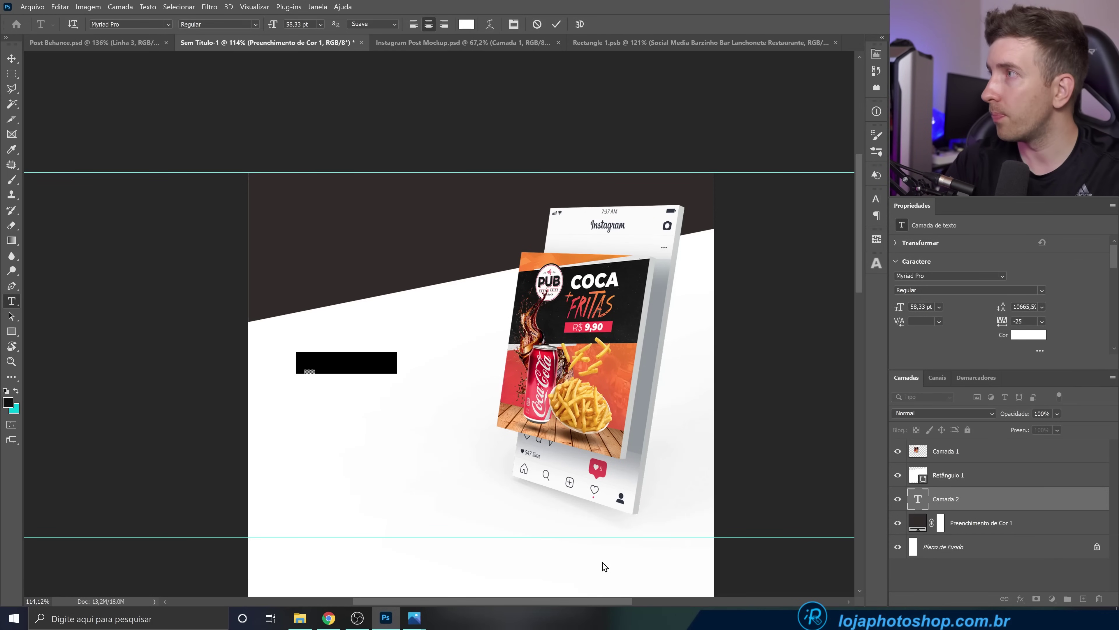
{"action": "key", "text": "BackSpace"}
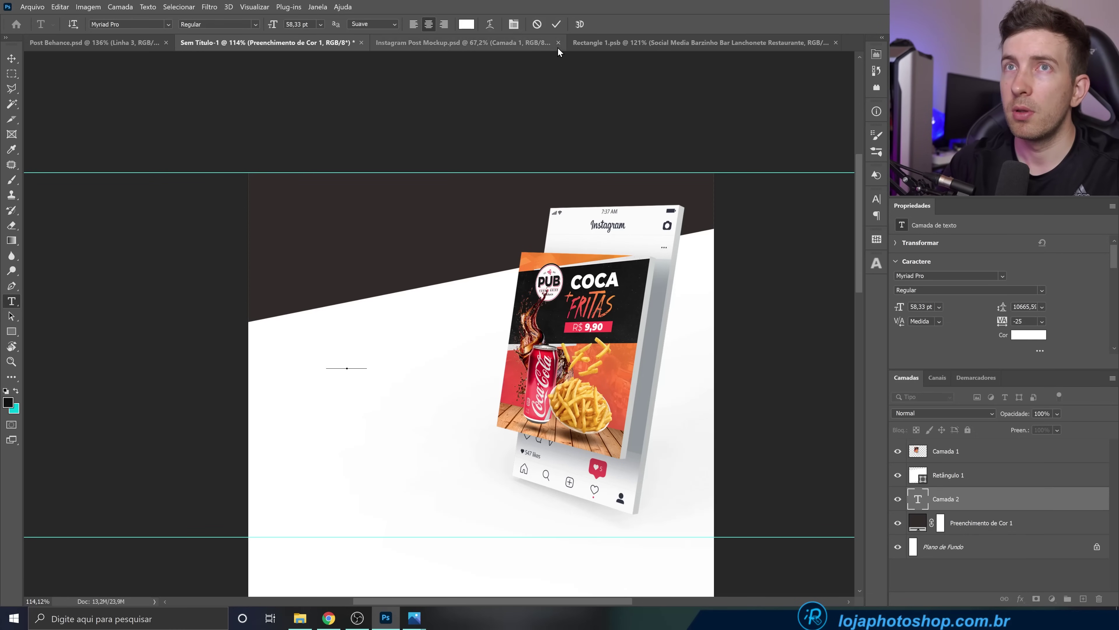
{"action": "left_click", "coordinate": [556, 24]}
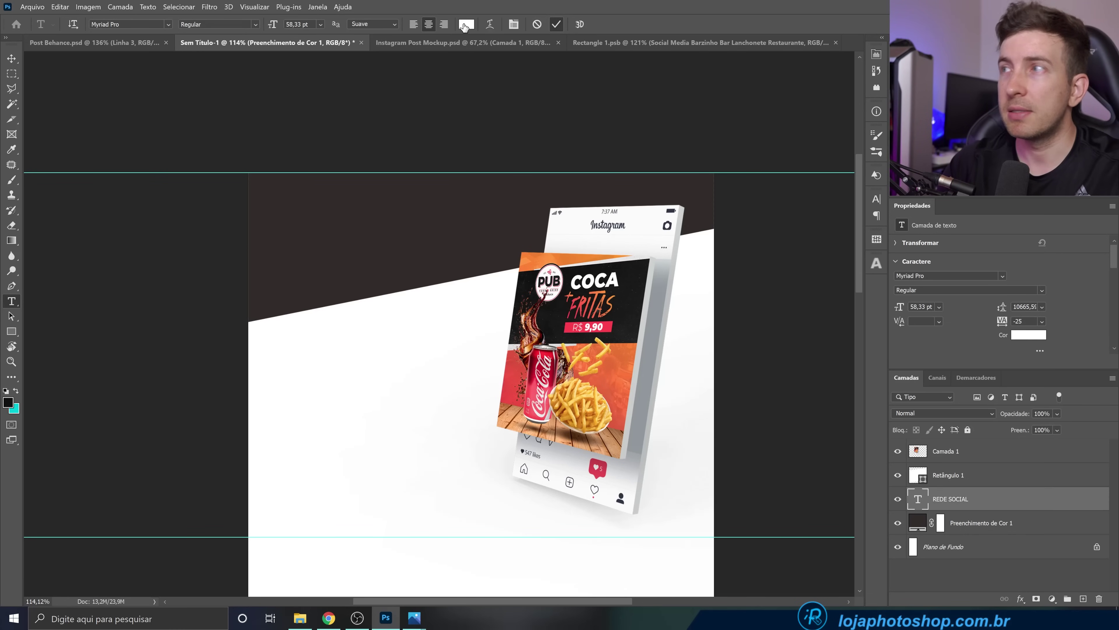
{"action": "left_click", "coordinate": [468, 24]}
{"action": "left_click", "coordinate": [383, 238]}
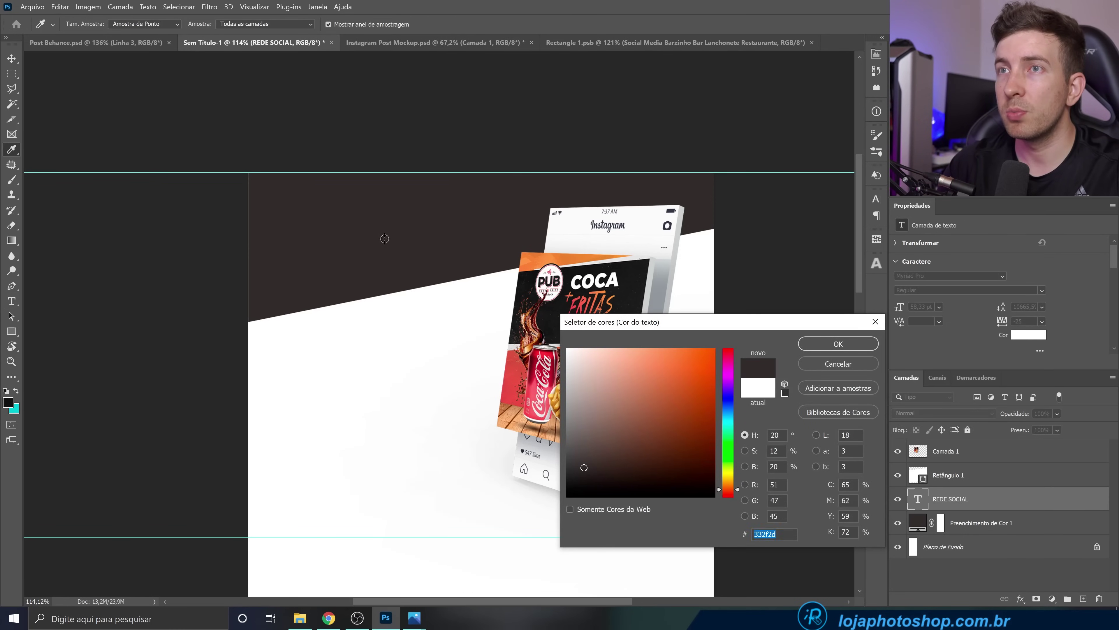
{"action": "left_click", "coordinate": [817, 345]}
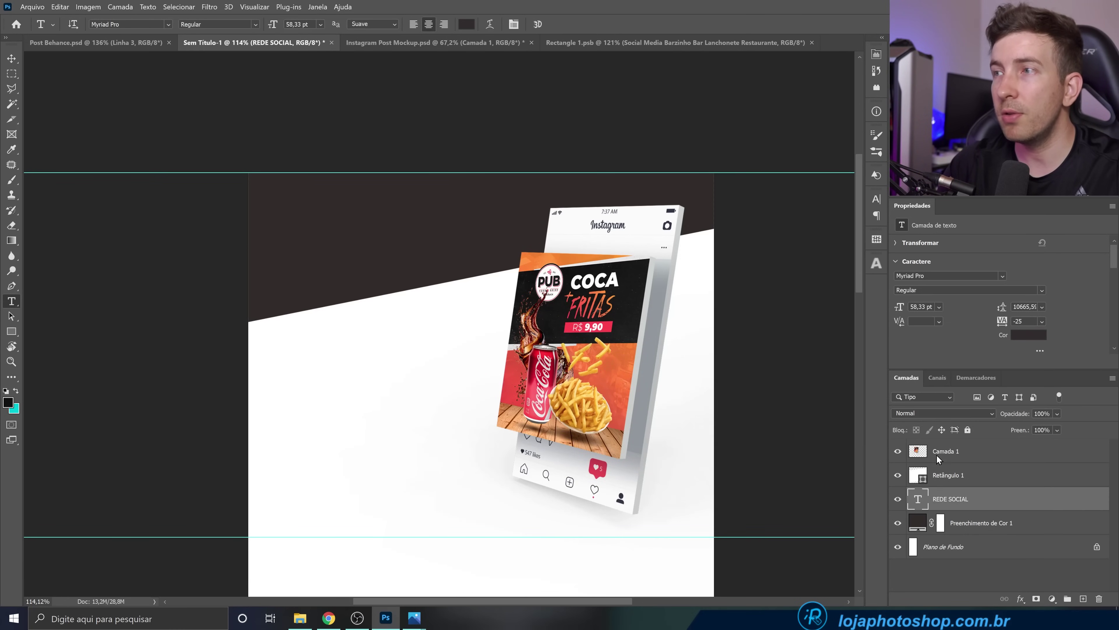
Move the REDE SOCIAL layer to the top of the stack and set leading to Auto
{"action": "left_click_drag", "start_coordinate": [991, 510], "coordinate": [965, 446]}
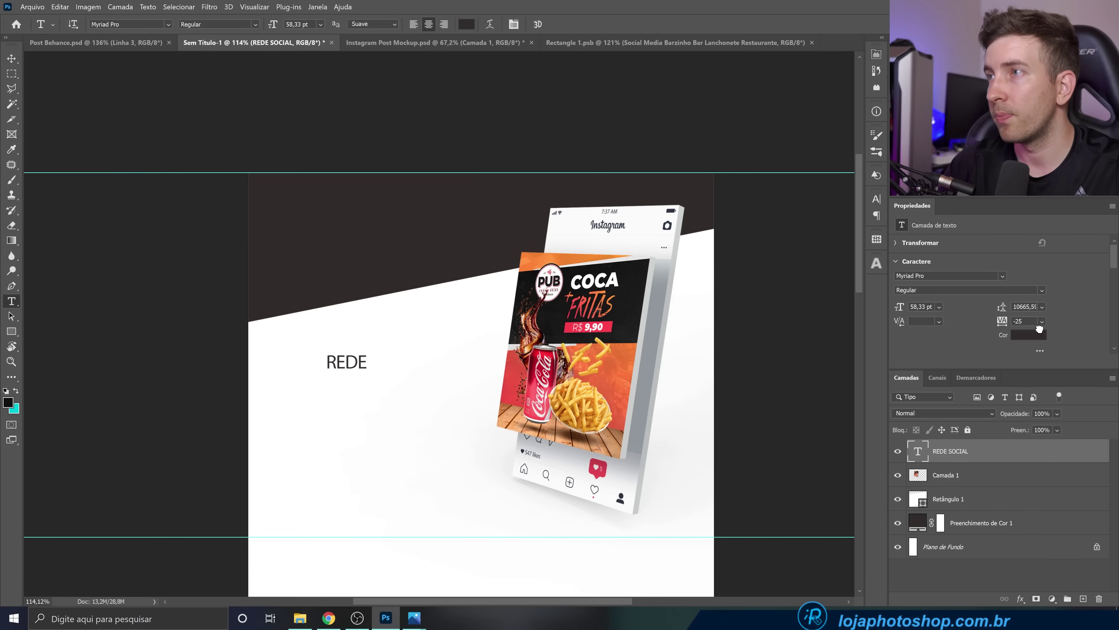
{"action": "left_click", "coordinate": [1042, 307]}
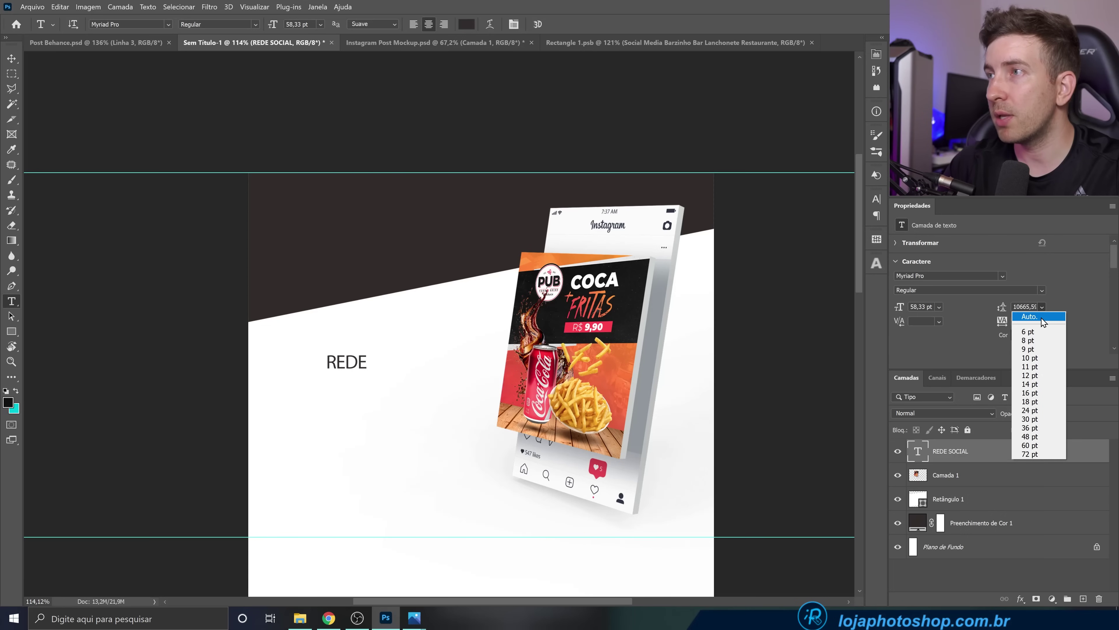
{"action": "left_click", "coordinate": [1042, 318]}
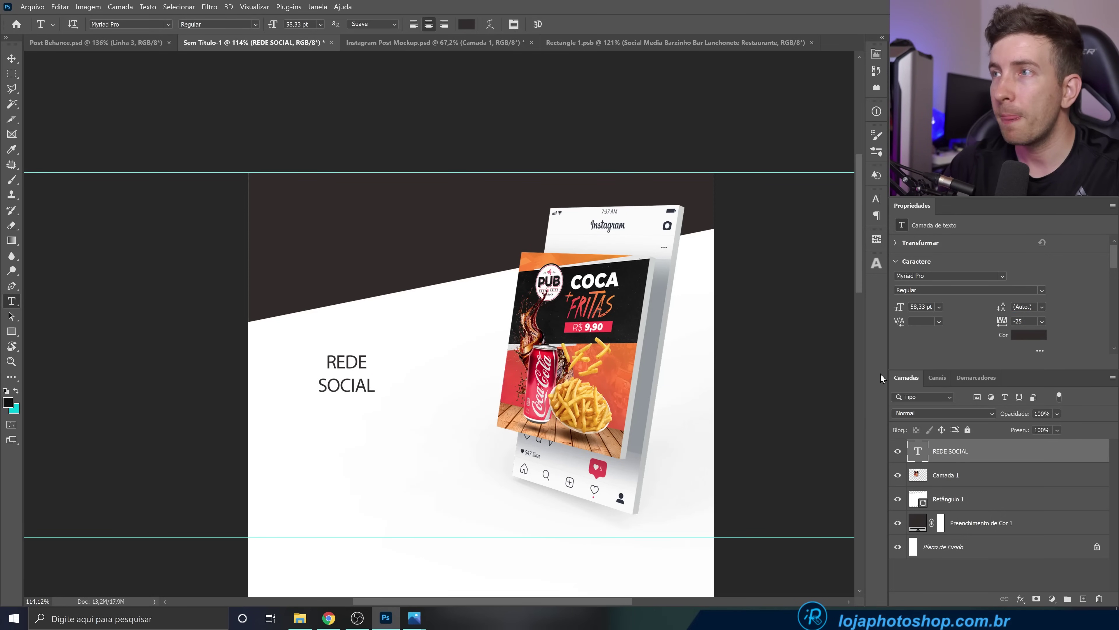
{"action": "left_click", "coordinate": [1003, 276]}
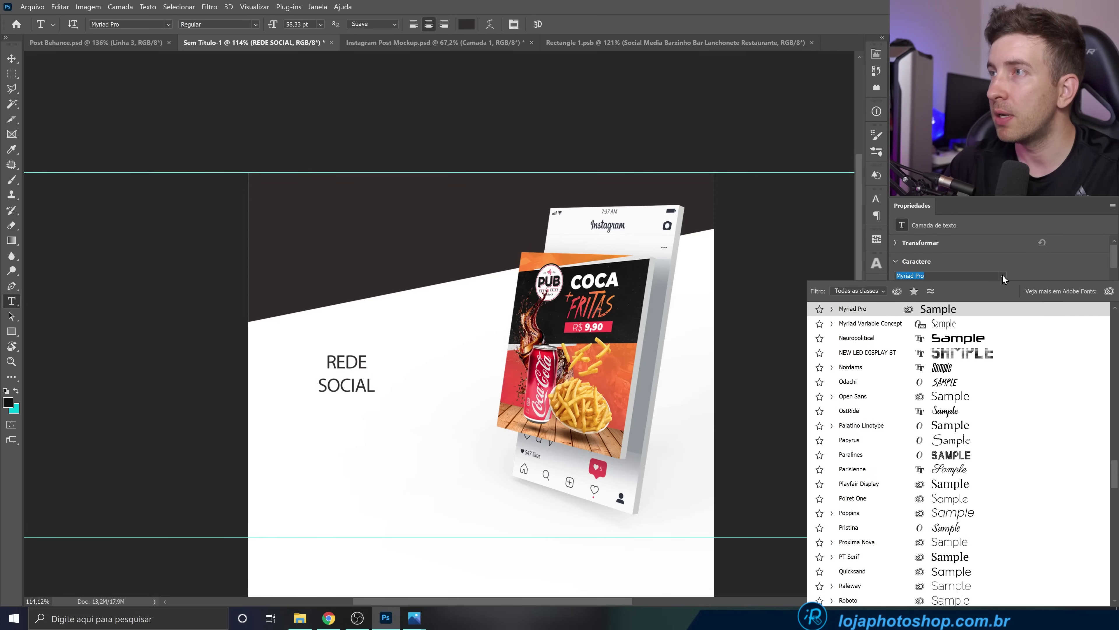
Set the heading in the Odachi font and enlarge the word REDE to 75 pt
{"action": "type", "text": "ODAC"}
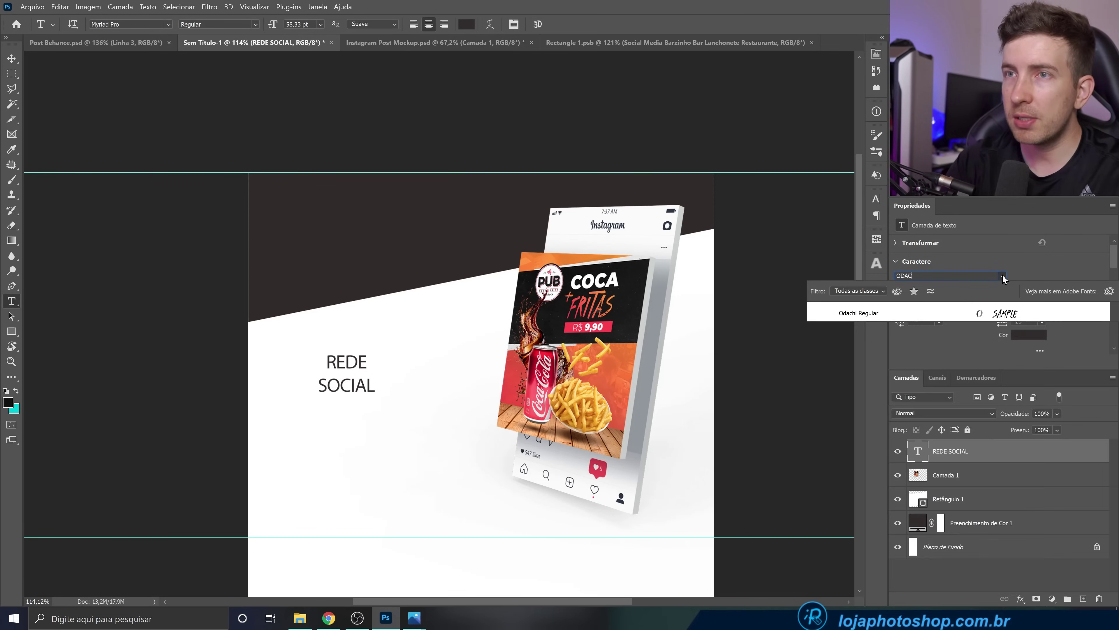
{"action": "type", "text": "I"}
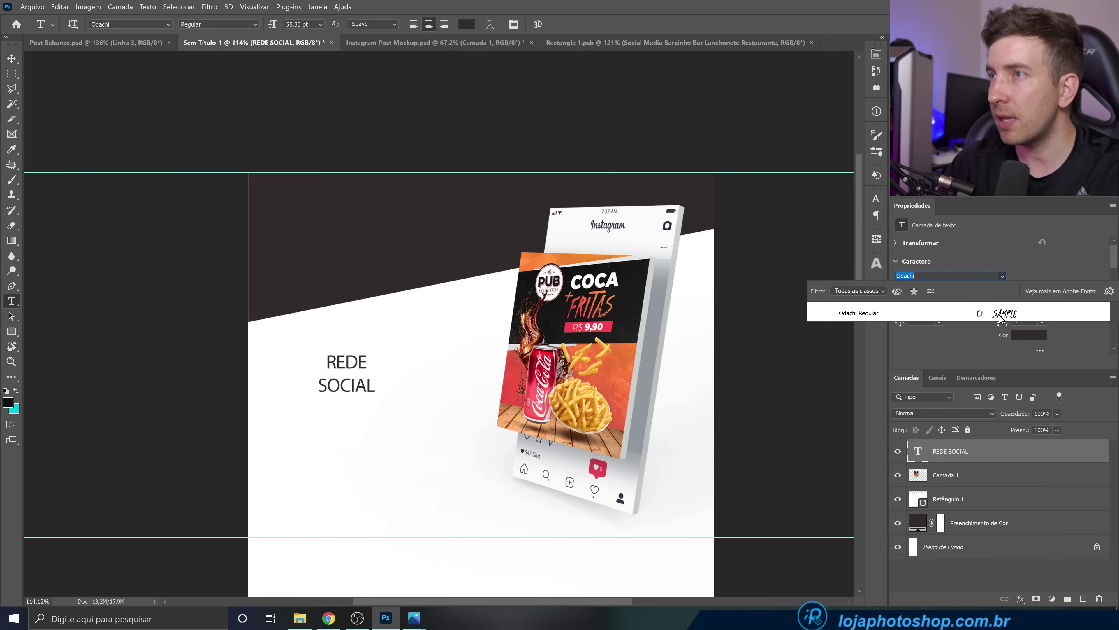
{"action": "left_click", "coordinate": [999, 314]}
{"action": "key", "text": "Return"}
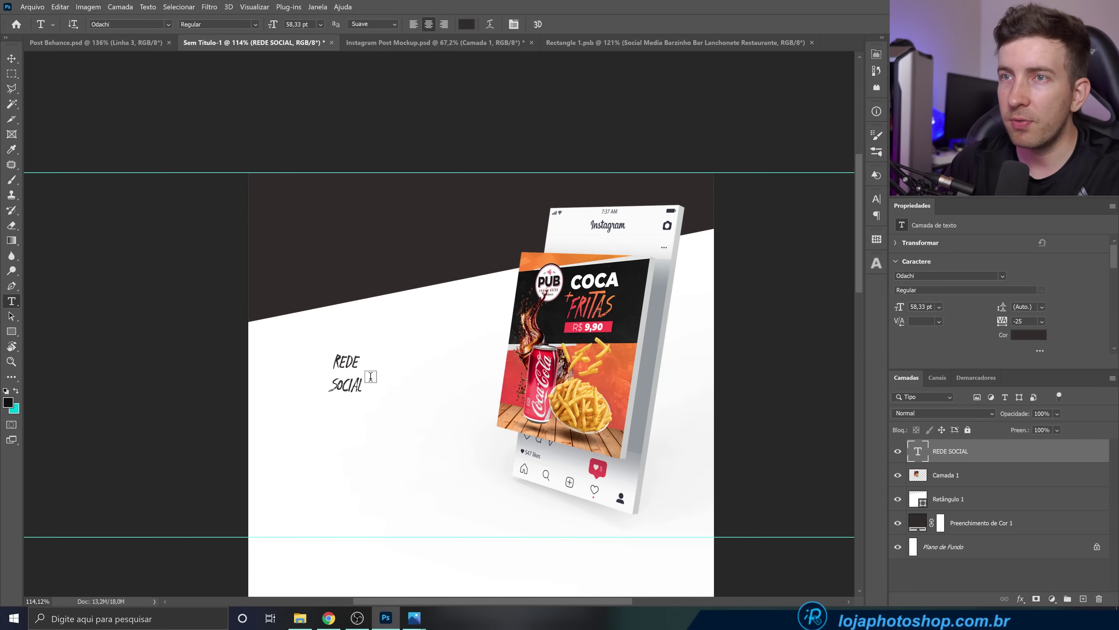
{"action": "double_click", "coordinate": [346, 361]}
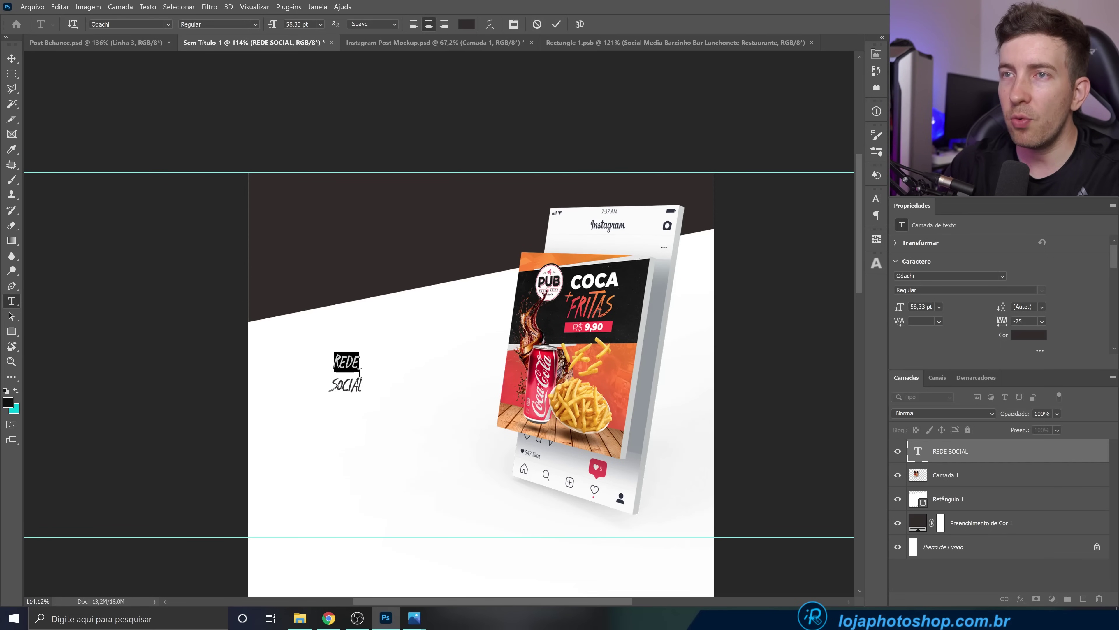
{"action": "scroll", "coordinate": [362, 382], "scroll_direction": "up", "scroll_amount": 2}
{"action": "scroll", "coordinate": [308, 374], "scroll_direction": "up", "scroll_amount": 2}
{"action": "scroll", "coordinate": [302, 374], "scroll_direction": "up", "scroll_amount": 2}
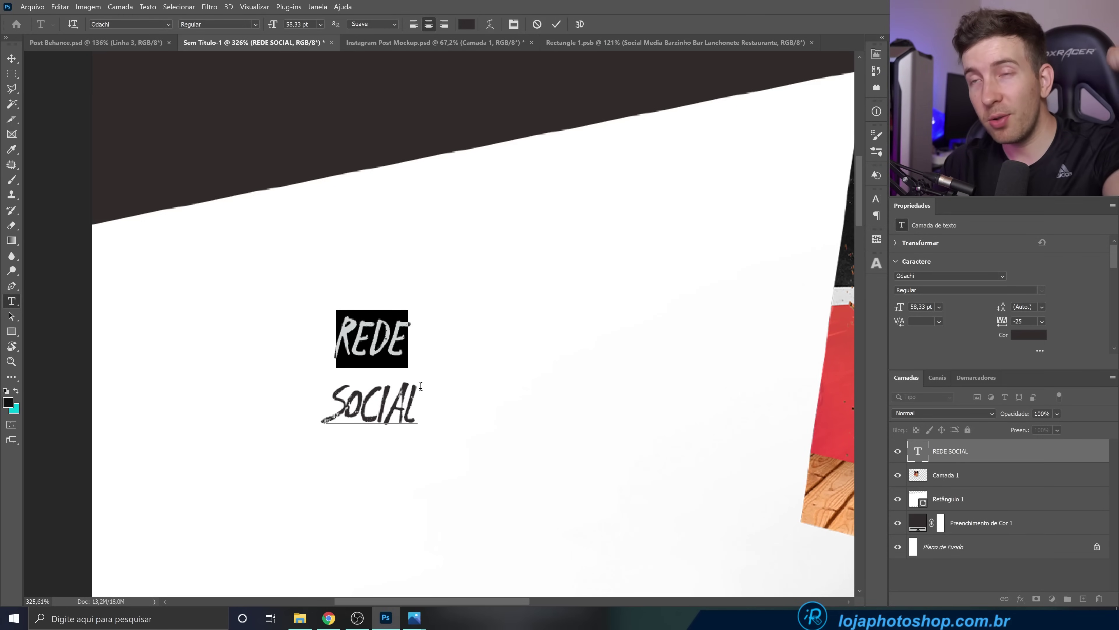
{"action": "left_click_drag", "start_coordinate": [900, 307], "coordinate": [934, 307]}
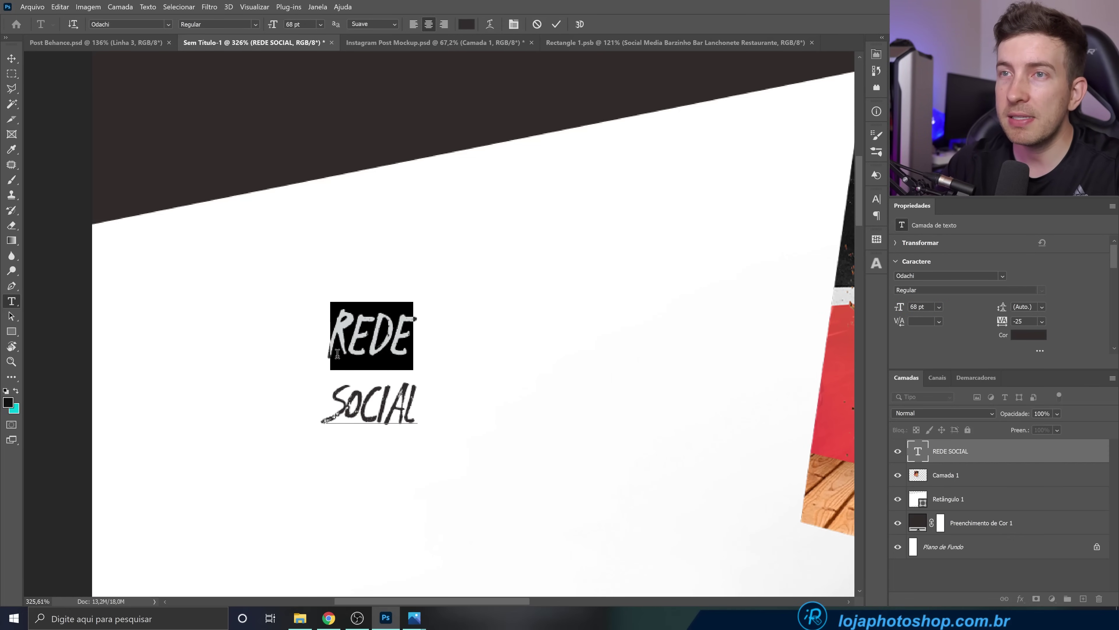
{"action": "left_click_drag", "start_coordinate": [903, 305], "coordinate": [909, 305]}
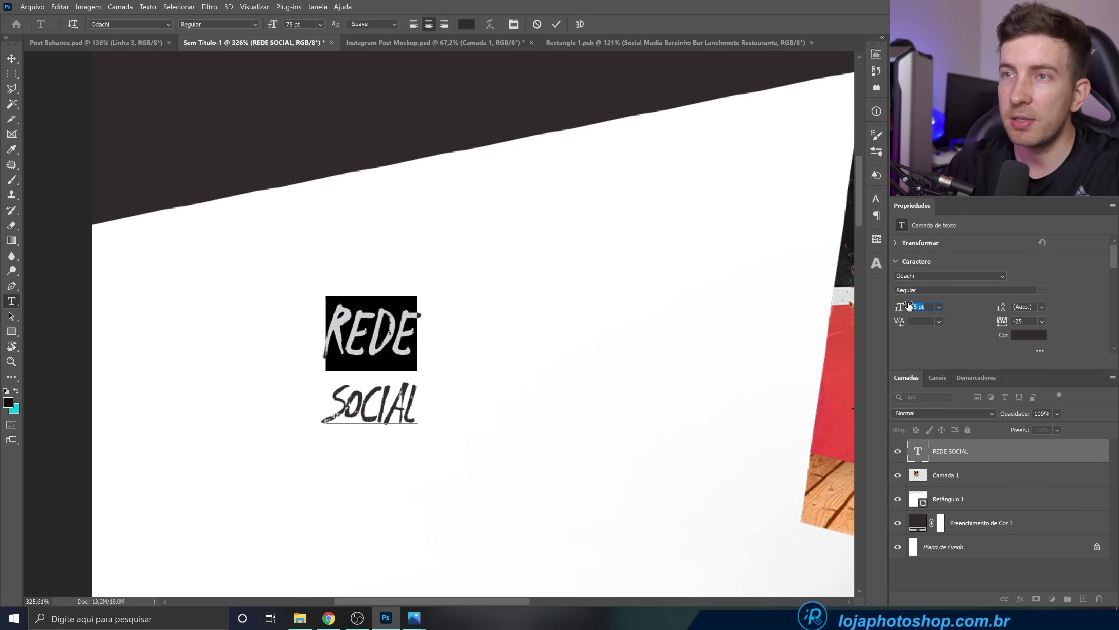
{"action": "key", "text": "ctrl+Return"}
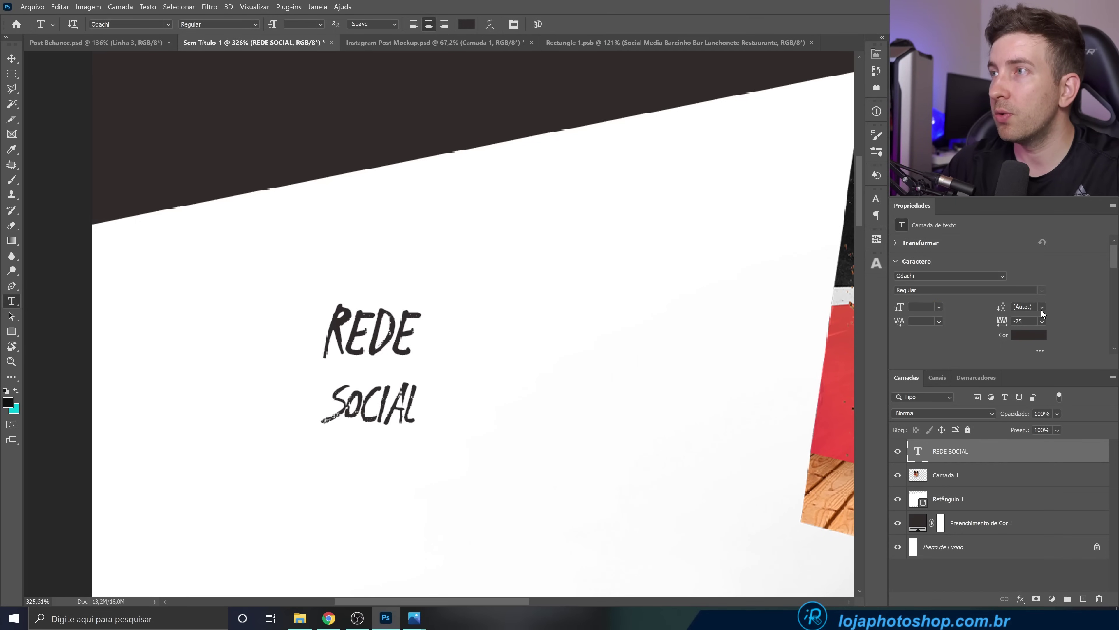
Tighten the heading's line spacing to 46 pt so SOCIAL sits just below REDE
{"action": "left_click", "coordinate": [1041, 308]}
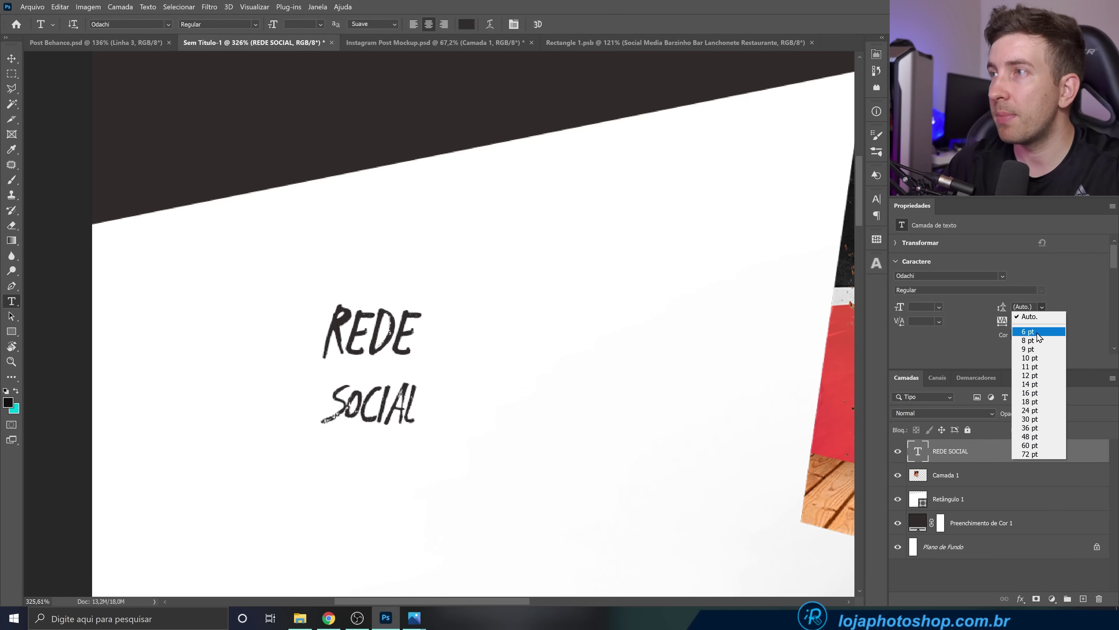
{"action": "left_click", "coordinate": [1036, 376]}
{"action": "left_click_drag", "start_coordinate": [1002, 310], "coordinate": [1006, 305]}
{"action": "left_click_drag", "start_coordinate": [1031, 306], "coordinate": [1022, 304]}
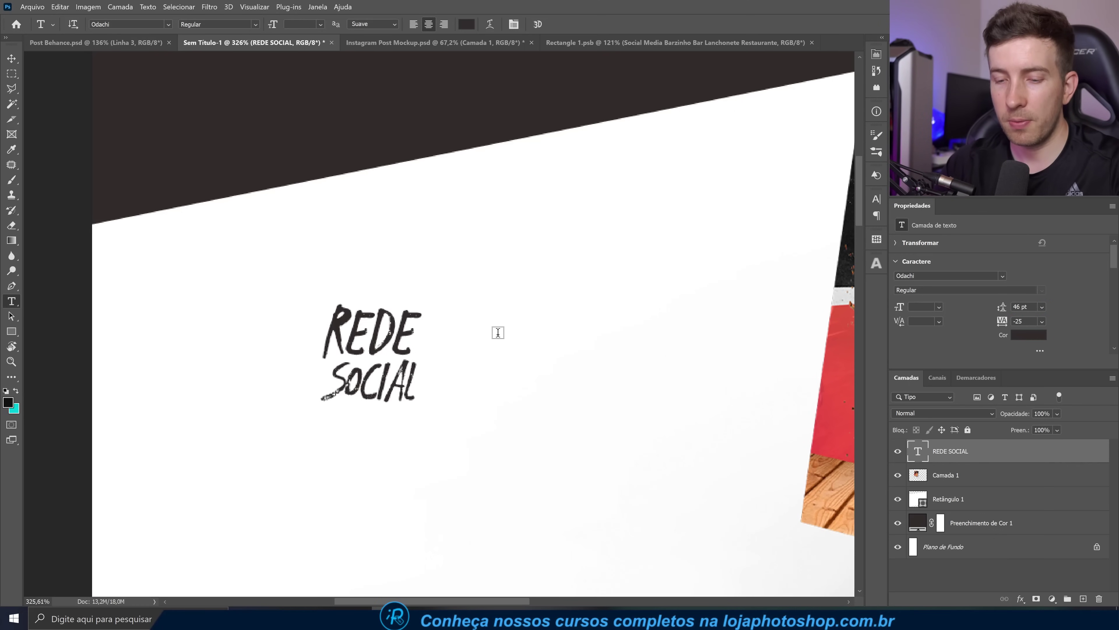
{"action": "scroll", "coordinate": [440, 420], "scroll_direction": "down", "scroll_amount": 1}
{"action": "scroll", "coordinate": [440, 419], "scroll_direction": "down", "scroll_amount": 1}
{"action": "scroll", "coordinate": [439, 418], "scroll_direction": "down", "scroll_amount": 1}
{"action": "key", "text": "ctrl+t"}
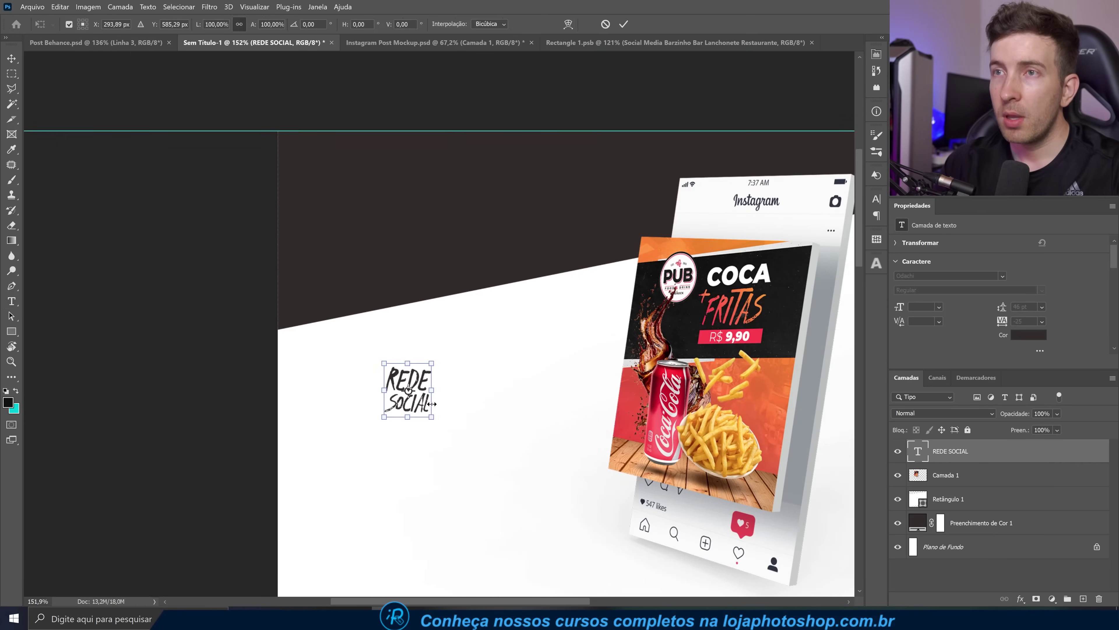
Scale up the REDE SOCIAL heading and position it left of the phone mockup
{"action": "left_click_drag", "start_coordinate": [433, 359], "coordinate": [520, 263]}
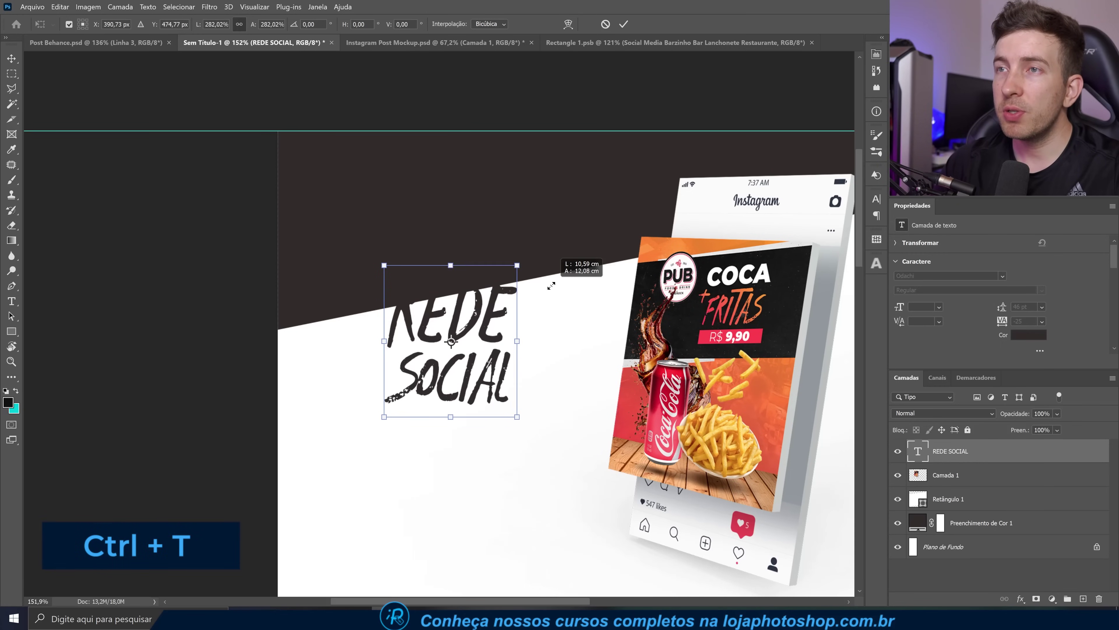
{"action": "scroll", "coordinate": [440, 393], "scroll_direction": "down", "scroll_amount": 2}
{"action": "left_click_drag", "start_coordinate": [462, 378], "coordinate": [472, 414]}
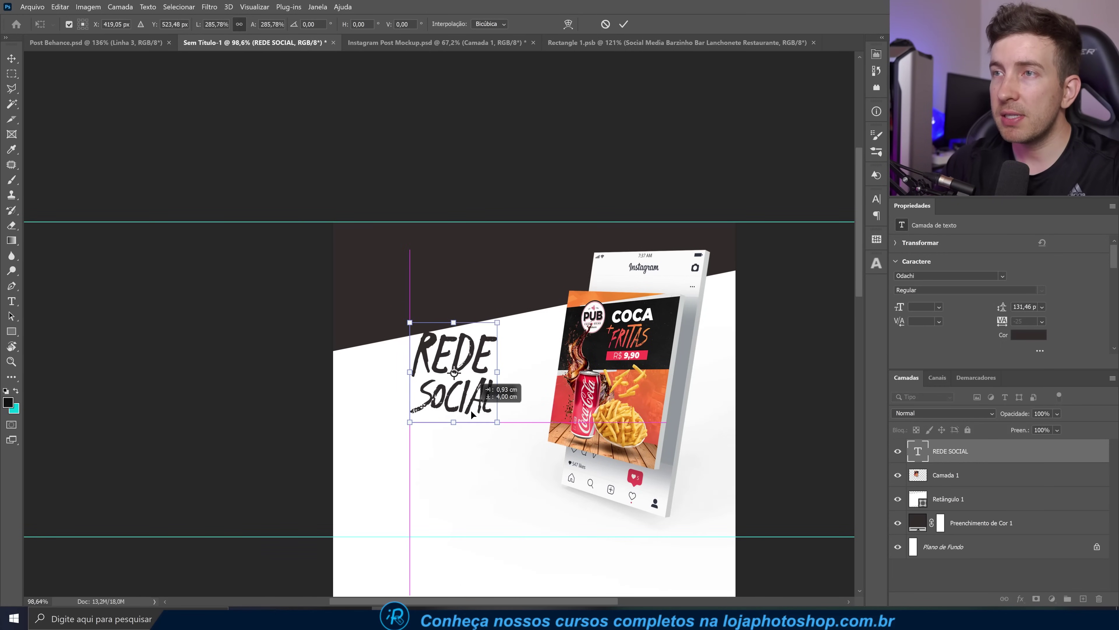
{"action": "left_click_drag", "start_coordinate": [497, 341], "coordinate": [510, 331]}
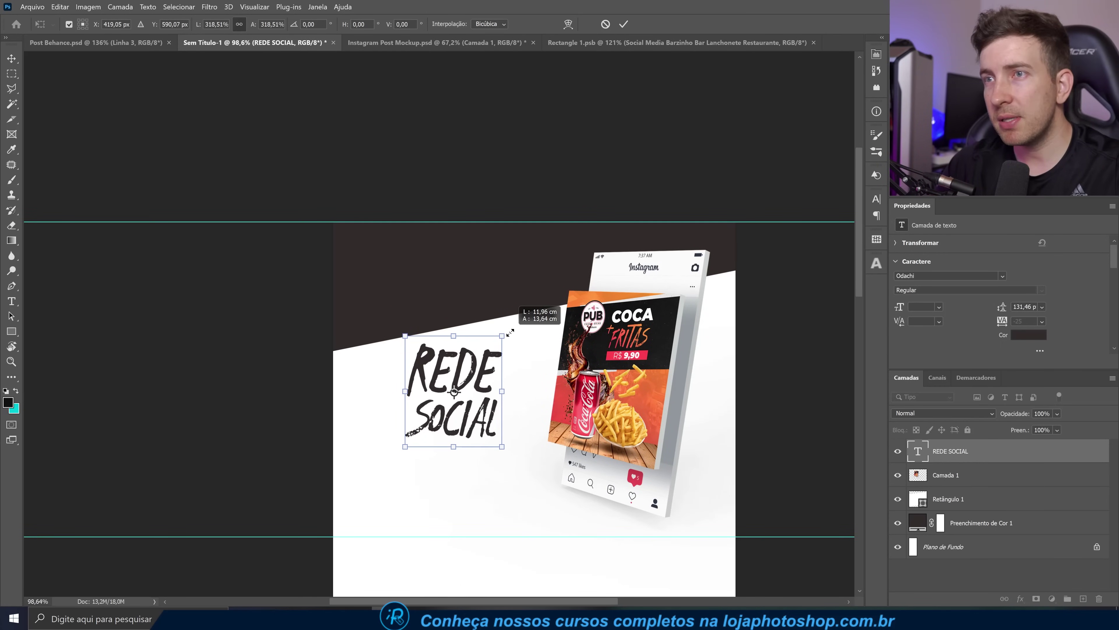
{"action": "key", "text": "Return"}
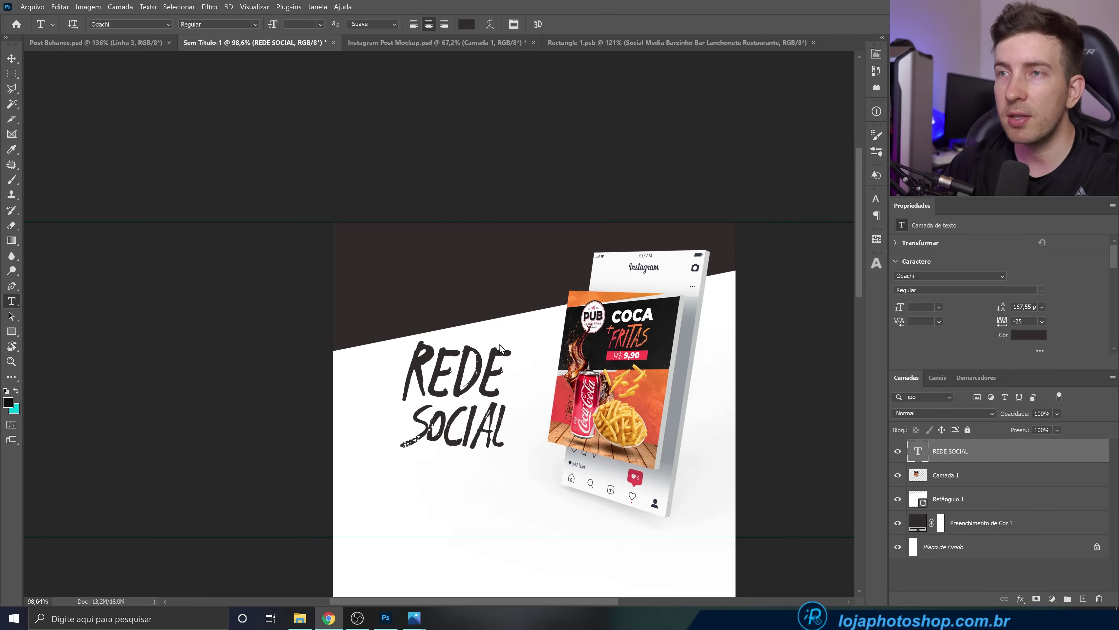
{"action": "left_click", "coordinate": [12, 301]}
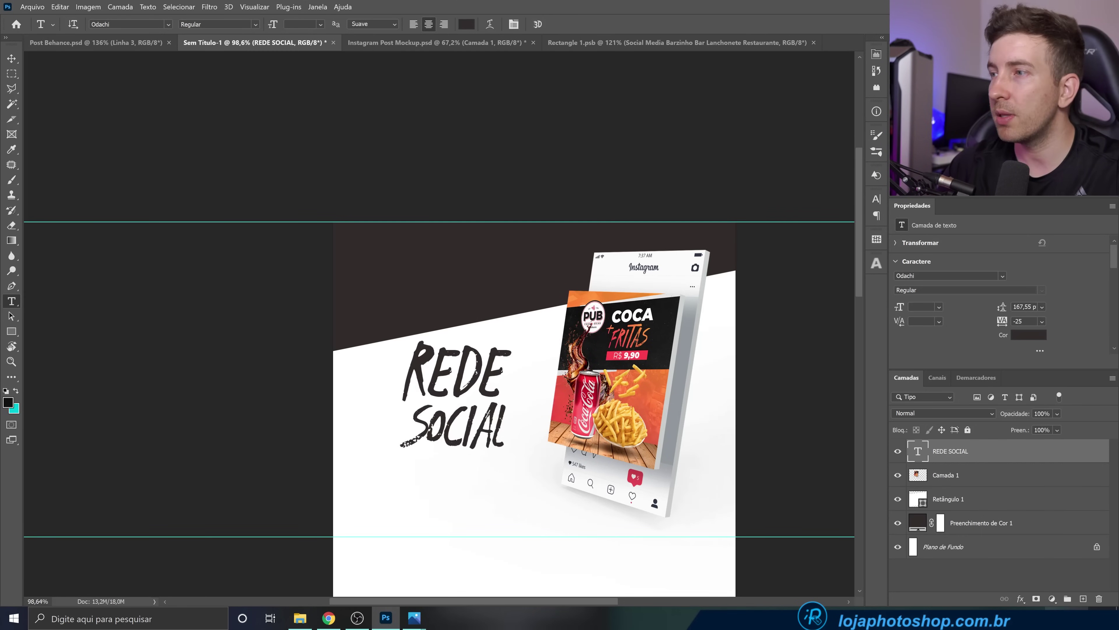
Add a white 'Aquele UP na sua' text layer above the REDE SOCIAL heading
{"action": "left_click", "coordinate": [1084, 599]}
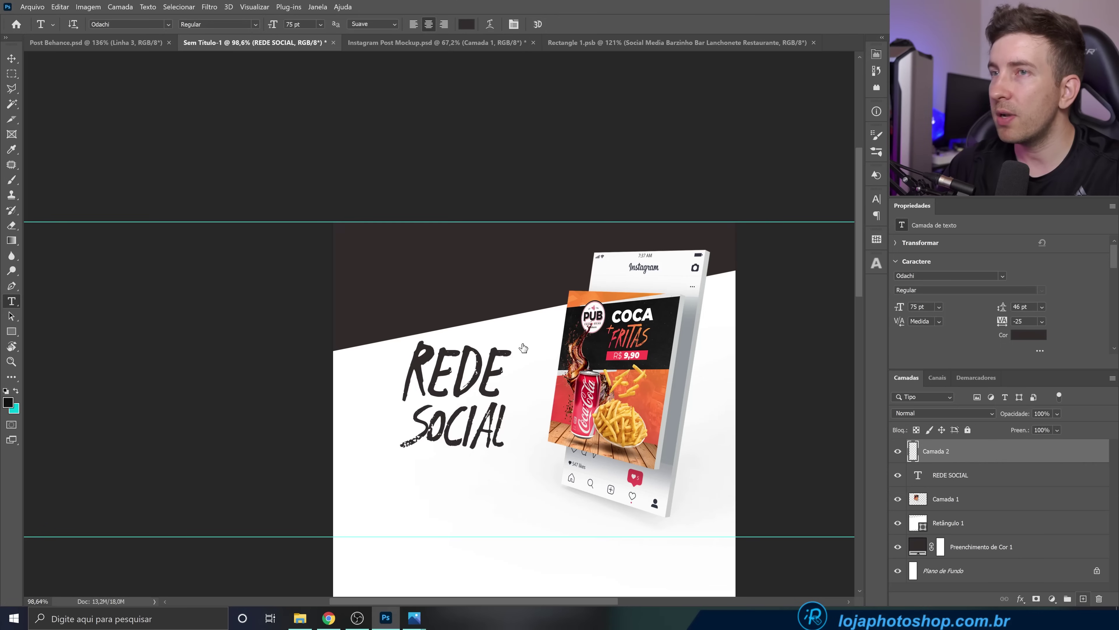
{"action": "left_click", "coordinate": [427, 296]}
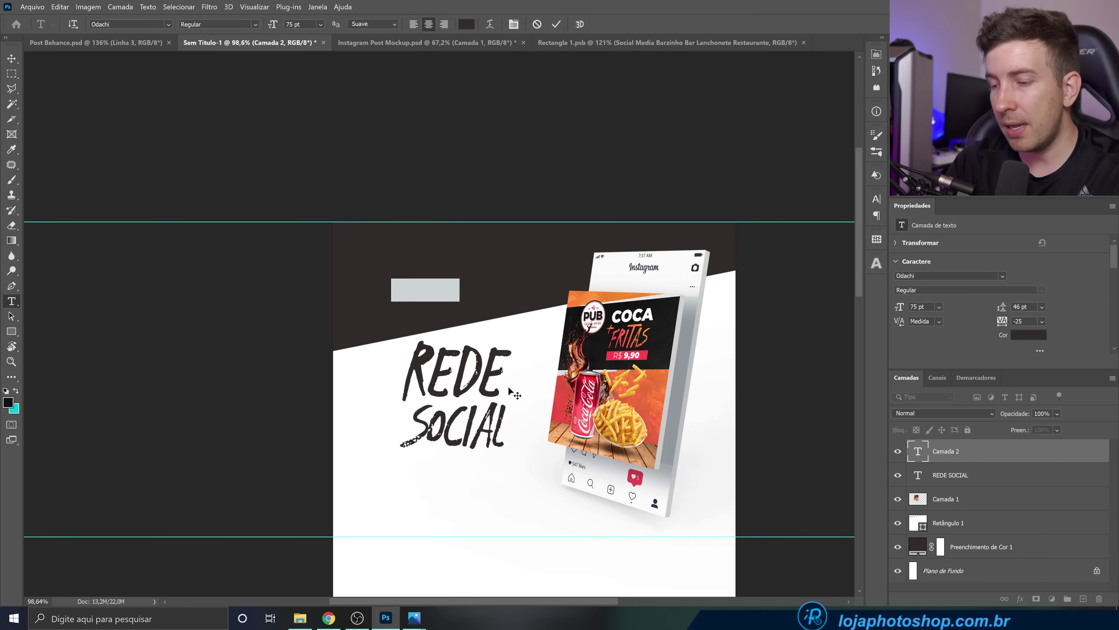
{"action": "key", "text": "BackSpace"}
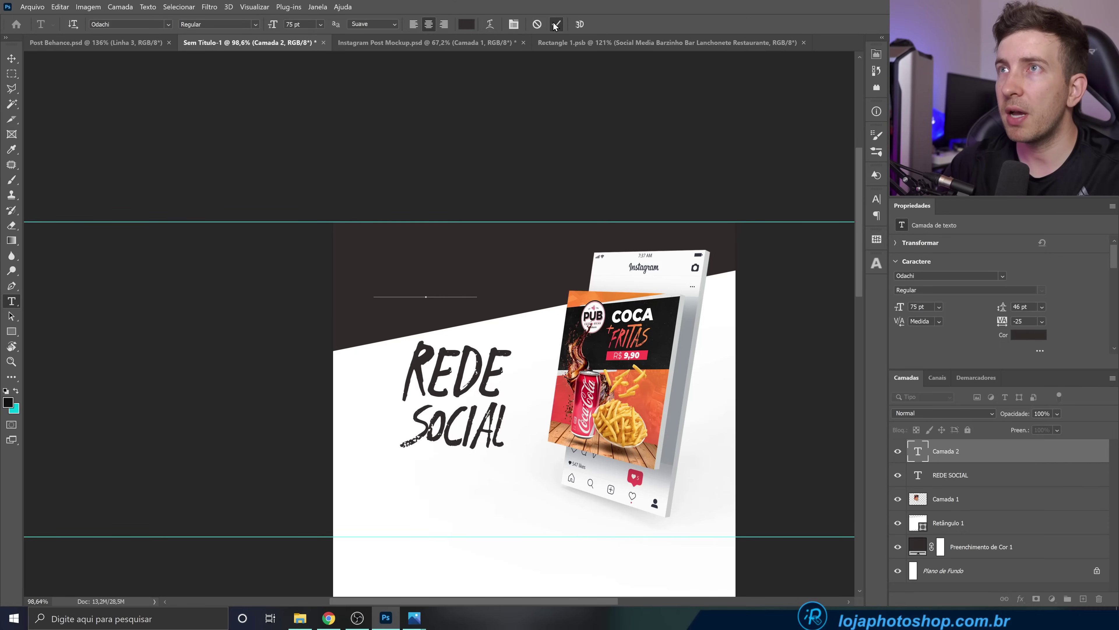
{"action": "left_click", "coordinate": [628, 133]}
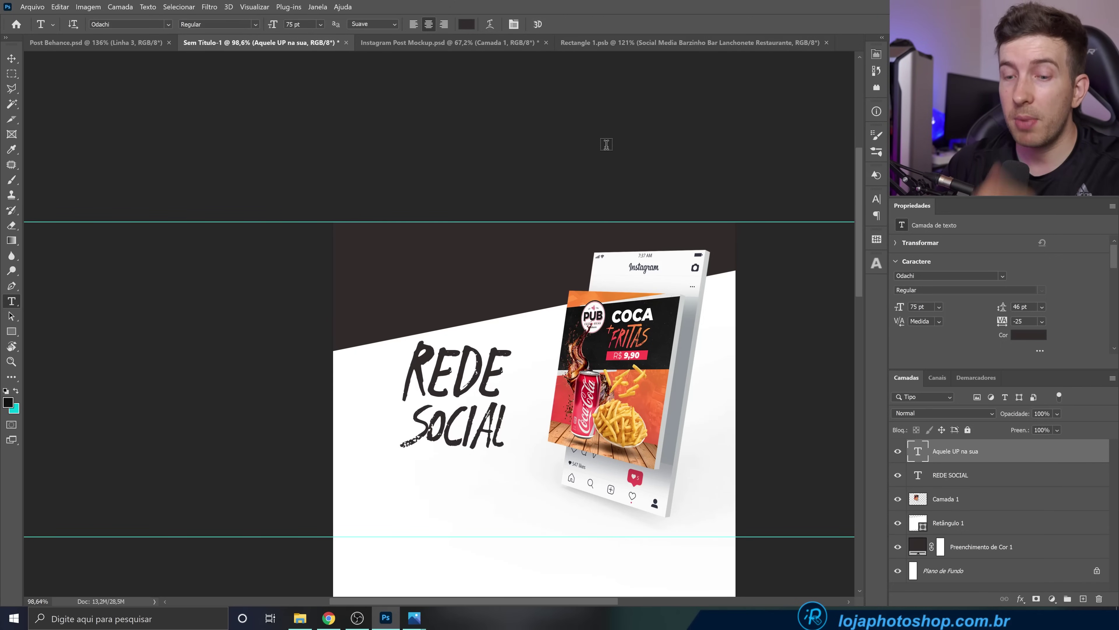
{"action": "left_click", "coordinate": [466, 23]}
{"action": "left_click", "coordinate": [579, 348]}
{"action": "left_click_drag", "start_coordinate": [579, 348], "coordinate": [567, 349]}
{"action": "left_click", "coordinate": [827, 344]}
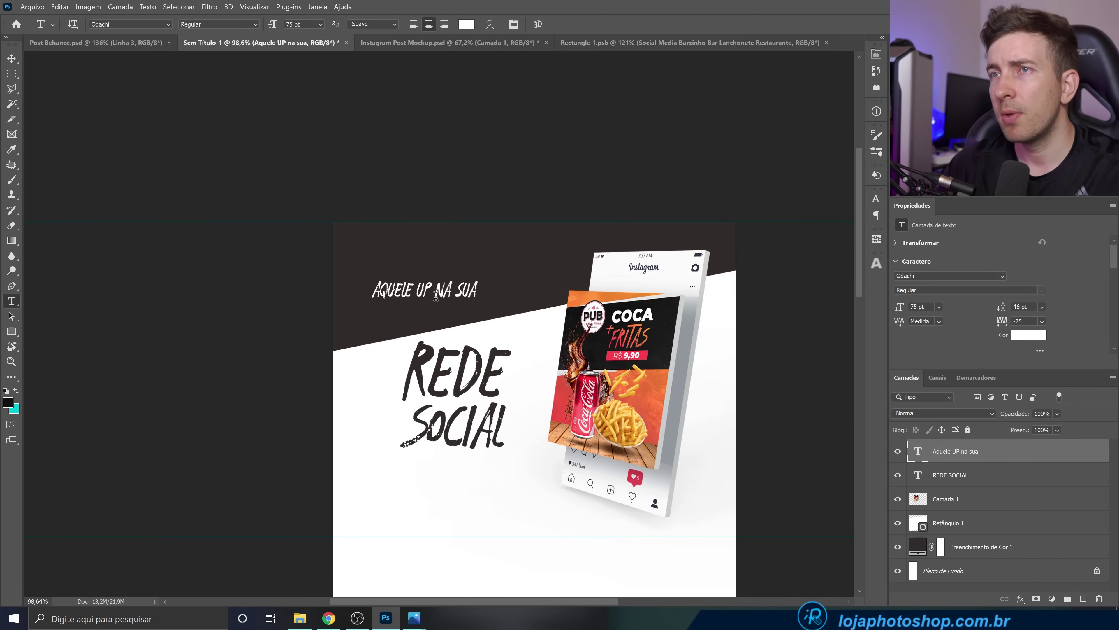
Move the tagline just above REDE SOCIAL and search the font list for 'mont'
{"action": "key", "text": "ctrl+t"}
{"action": "left_click_drag", "start_coordinate": [464, 291], "coordinate": [498, 299]}
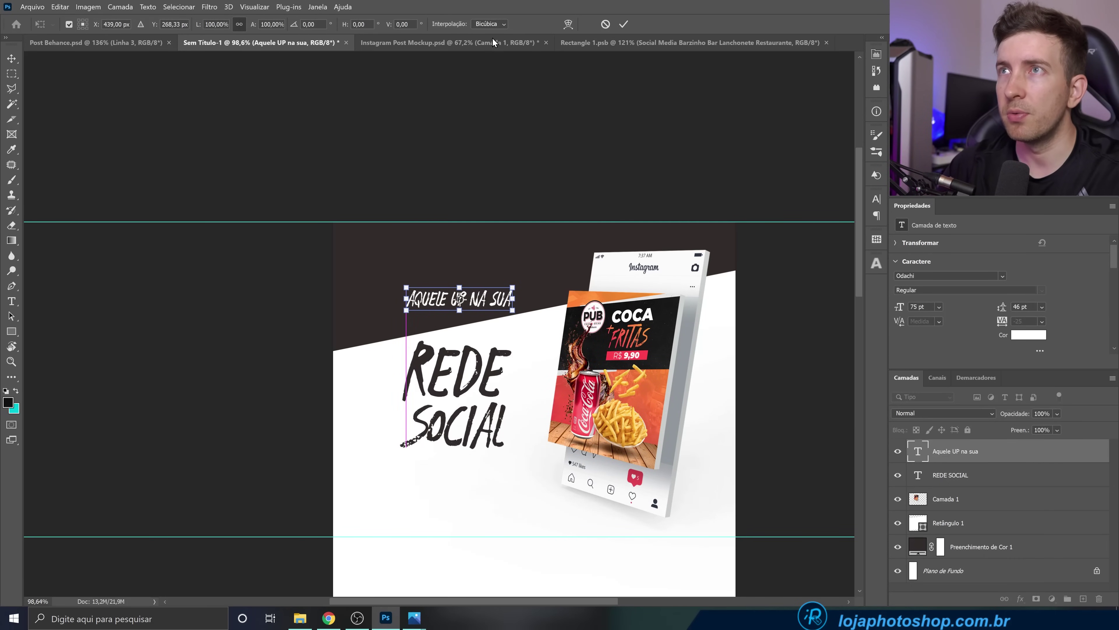
{"action": "key", "text": "Return"}
{"action": "key", "text": "t"}
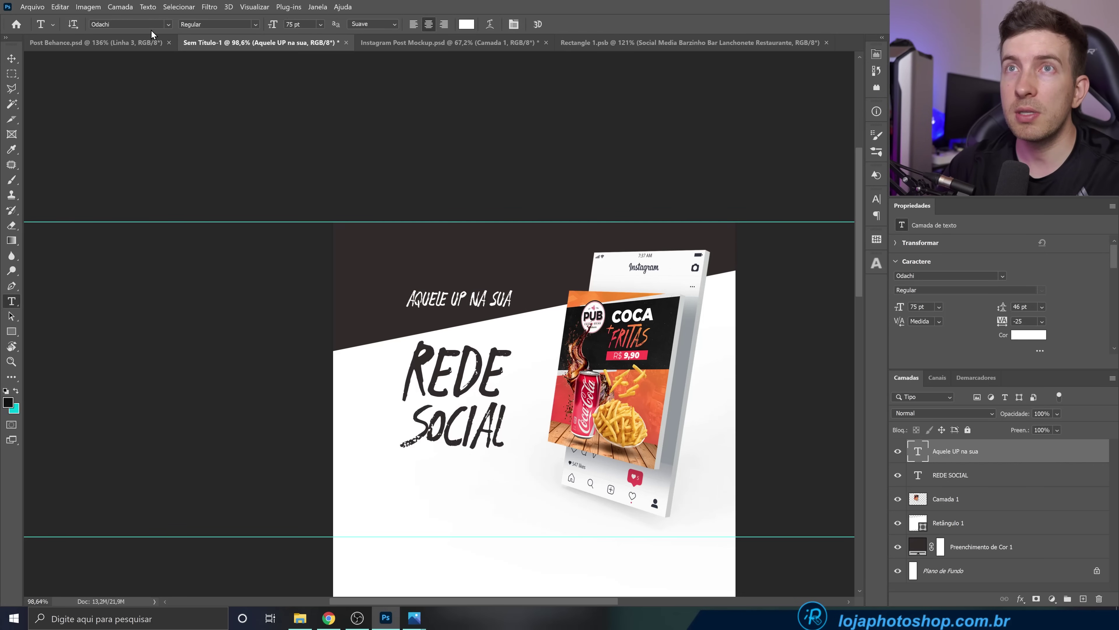
{"action": "left_click", "coordinate": [136, 24]}
{"action": "type", "text": "mont"}
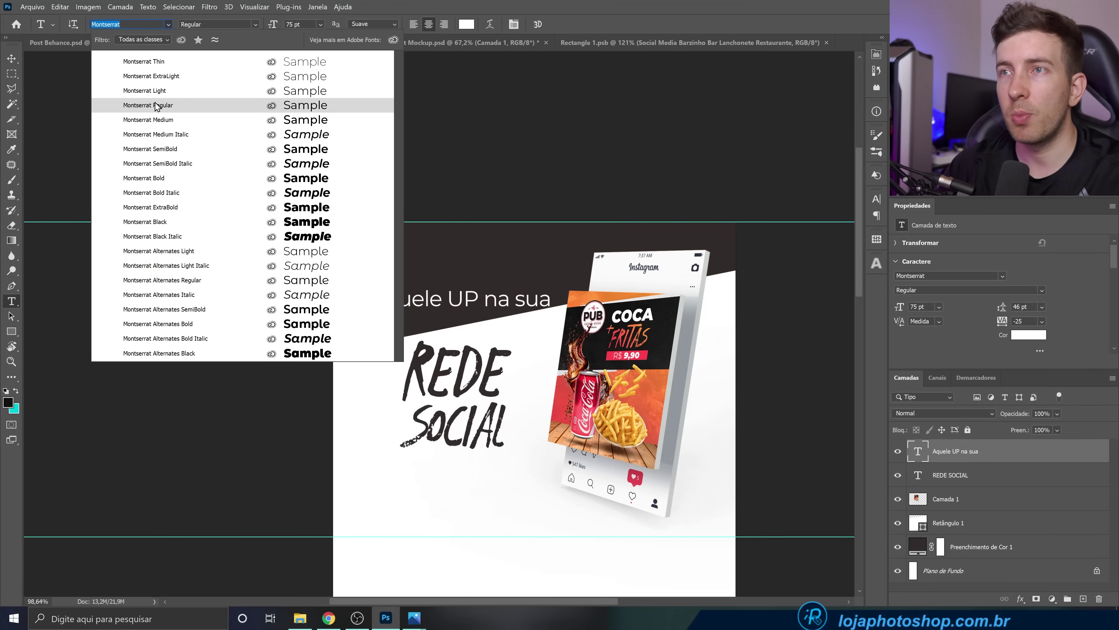
Set the tagline in Montserrat Regular with the word UP in Montserrat Black
{"action": "left_click", "coordinate": [156, 106]}
{"action": "left_click", "coordinate": [459, 297]}
{"action": "left_click_drag", "start_coordinate": [447, 297], "coordinate": [474, 294]}
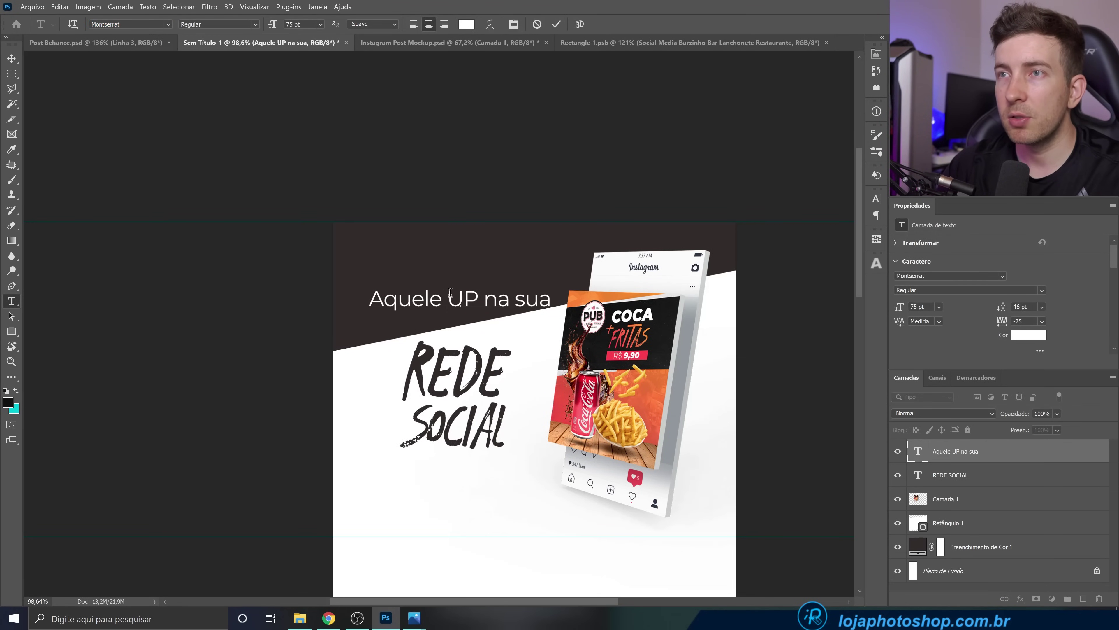
{"action": "left_click", "coordinate": [256, 24]}
{"action": "left_click", "coordinate": [242, 196]}
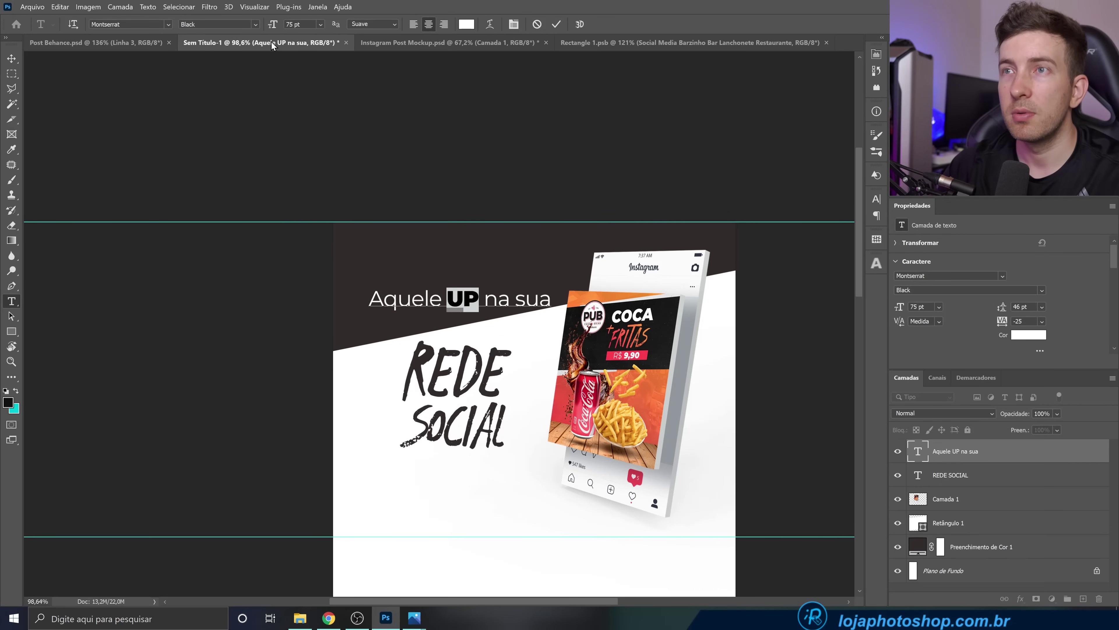
{"action": "left_click", "coordinate": [556, 24]}
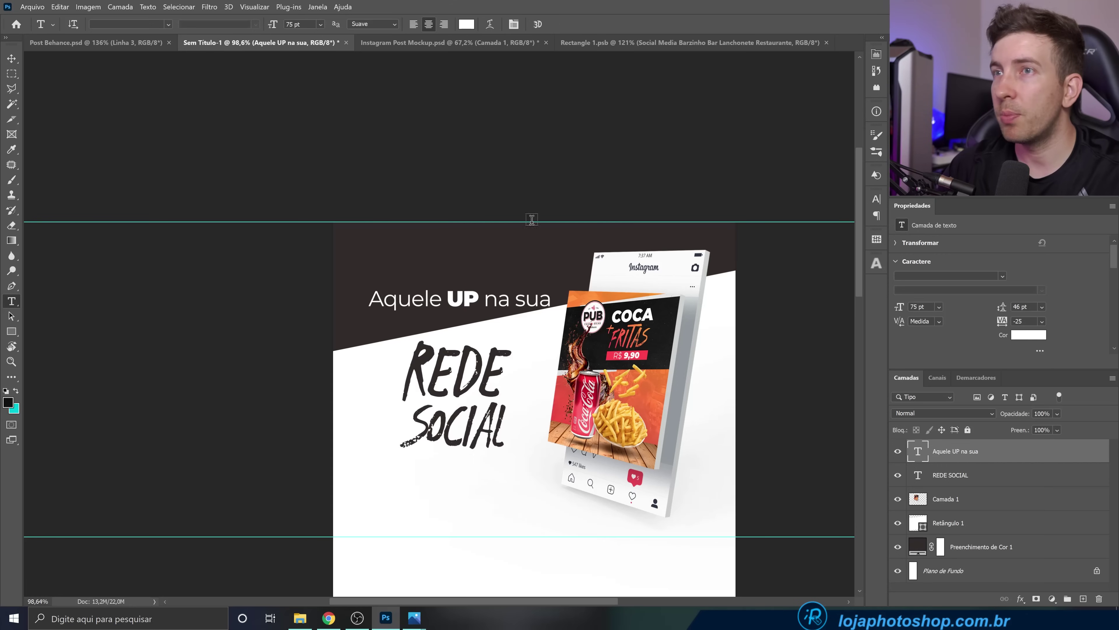
Colour the word UP orange, sampled from the food post
{"action": "left_click_drag", "start_coordinate": [451, 299], "coordinate": [479, 299]}
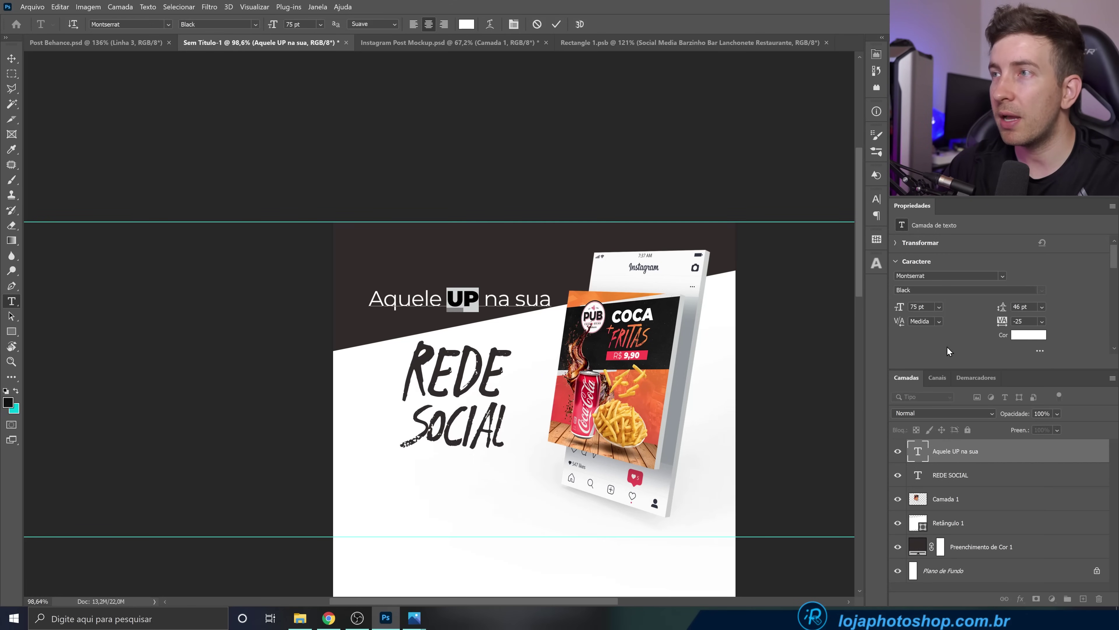
{"action": "left_click", "coordinate": [1029, 335]}
{"action": "left_click_drag", "start_coordinate": [624, 323], "coordinate": [602, 415]}
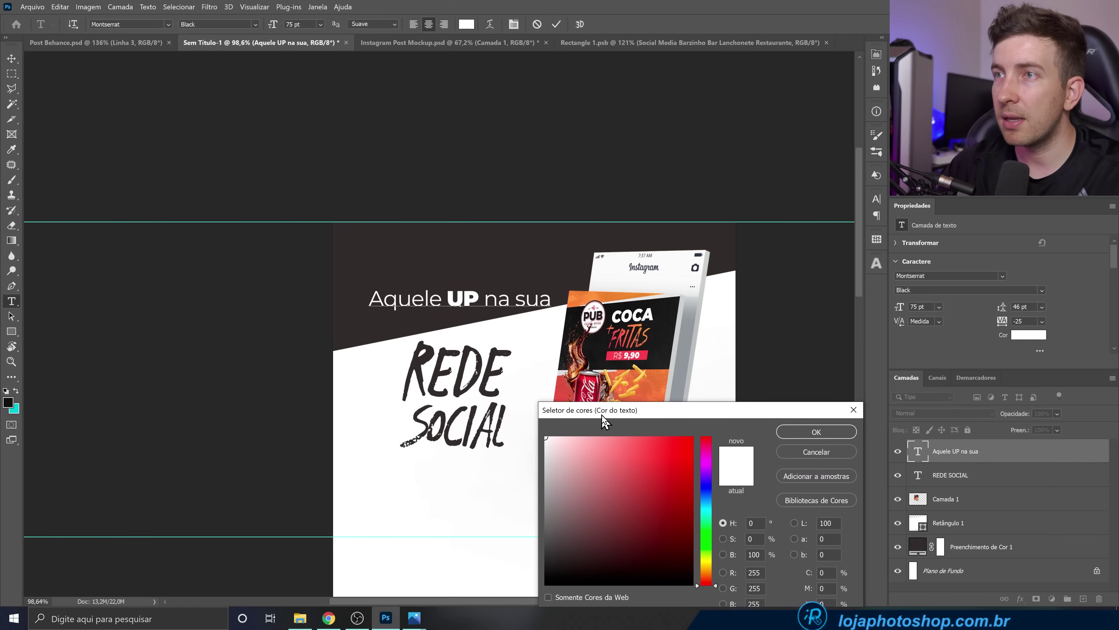
{"action": "left_click", "coordinate": [579, 294]}
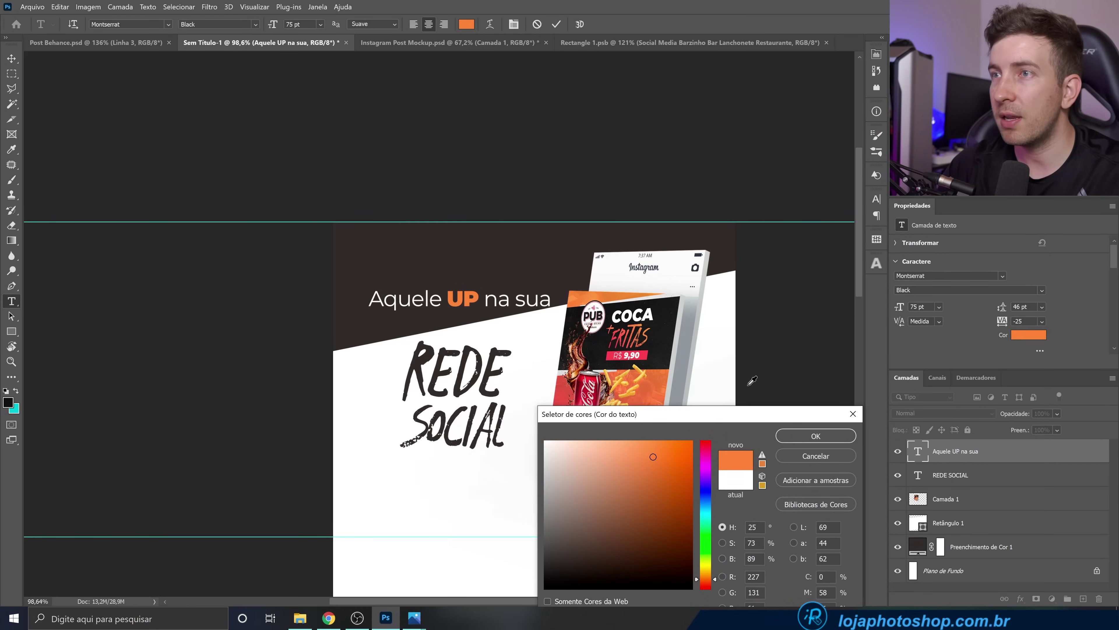
{"action": "left_click", "coordinate": [815, 436]}
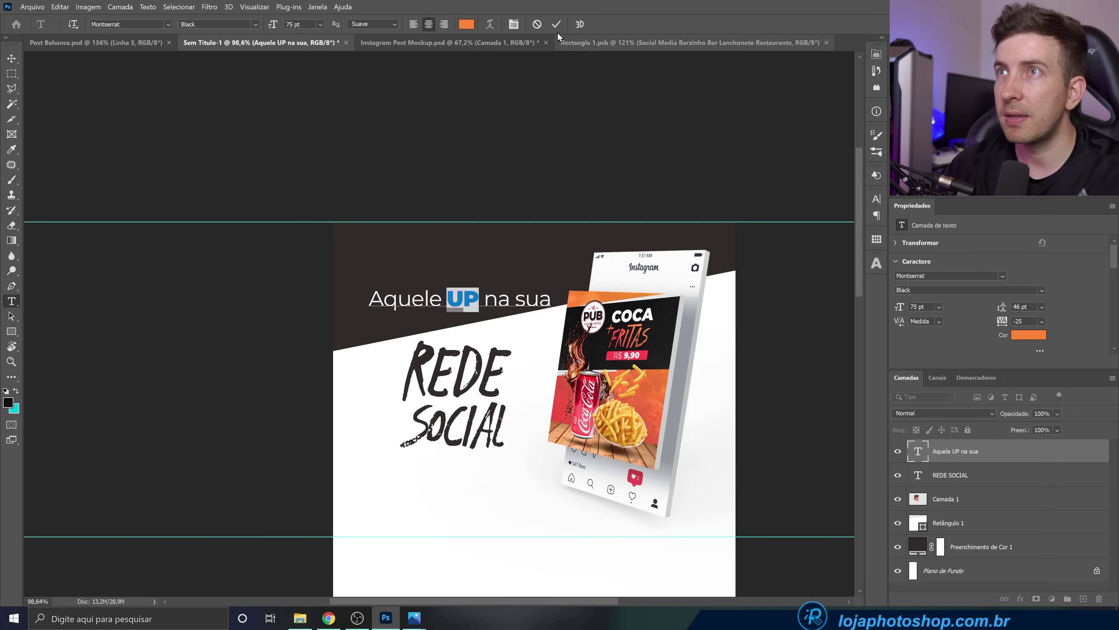
{"action": "left_click", "coordinate": [558, 87]}
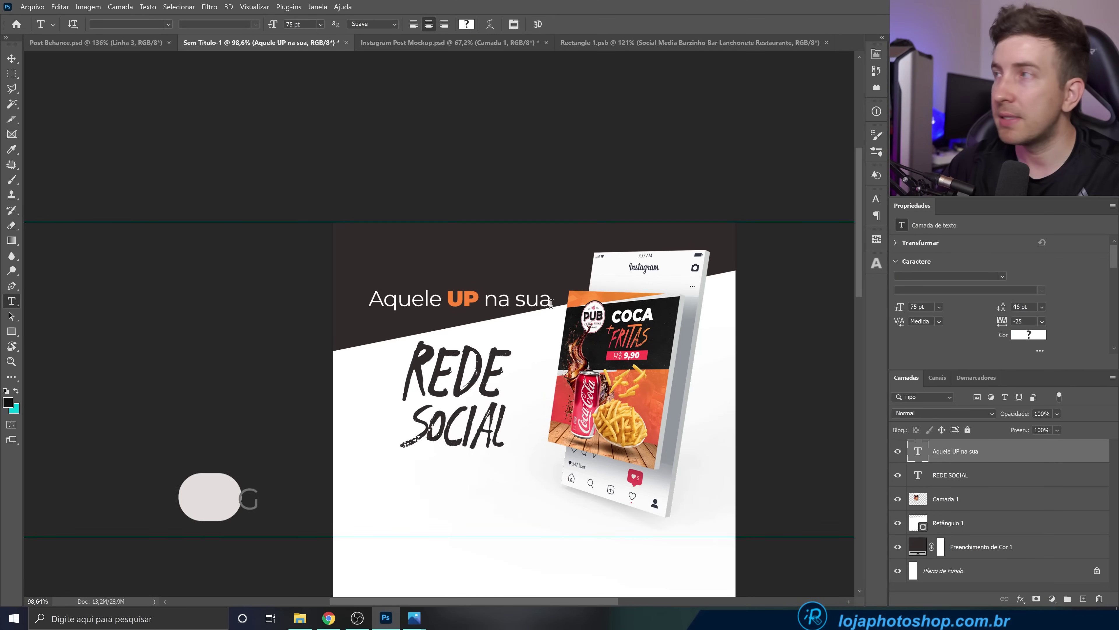
Shrink the tagline over REDE SOCIAL, then select icon files 03 and 04 in TRABALHO NO BEHANCE
{"action": "key", "text": "ctrl+t"}
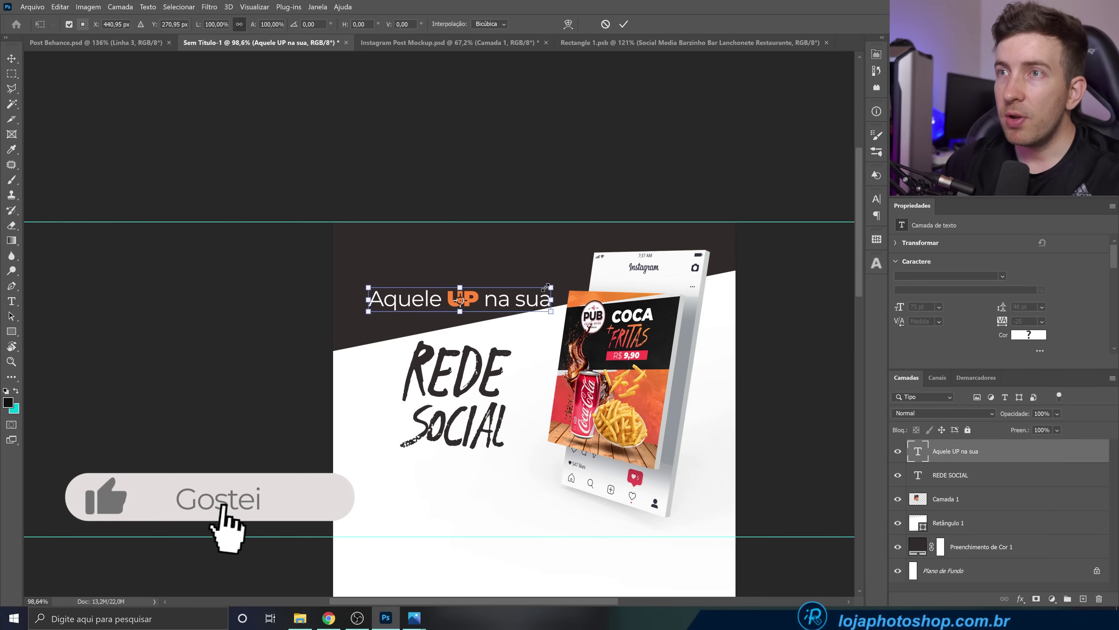
{"action": "mouse_move", "coordinate": [524, 290]}
{"action": "left_mouse_down"}
{"action": "mouse_move", "coordinate": [497, 294]}
{"action": "mouse_move", "coordinate": [488, 353]}
{"action": "mouse_move", "coordinate": [509, 340]}
{"action": "mouse_move", "coordinate": [502, 305]}
{"action": "left_mouse_up"}
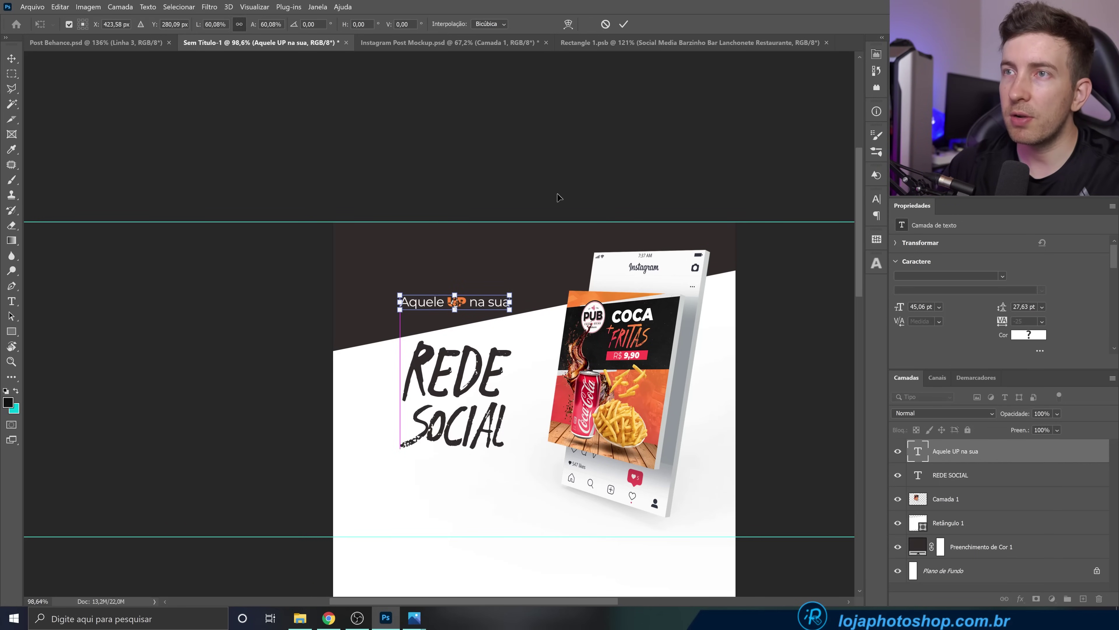
{"action": "left_click", "coordinate": [624, 24]}
{"action": "key", "text": "t"}
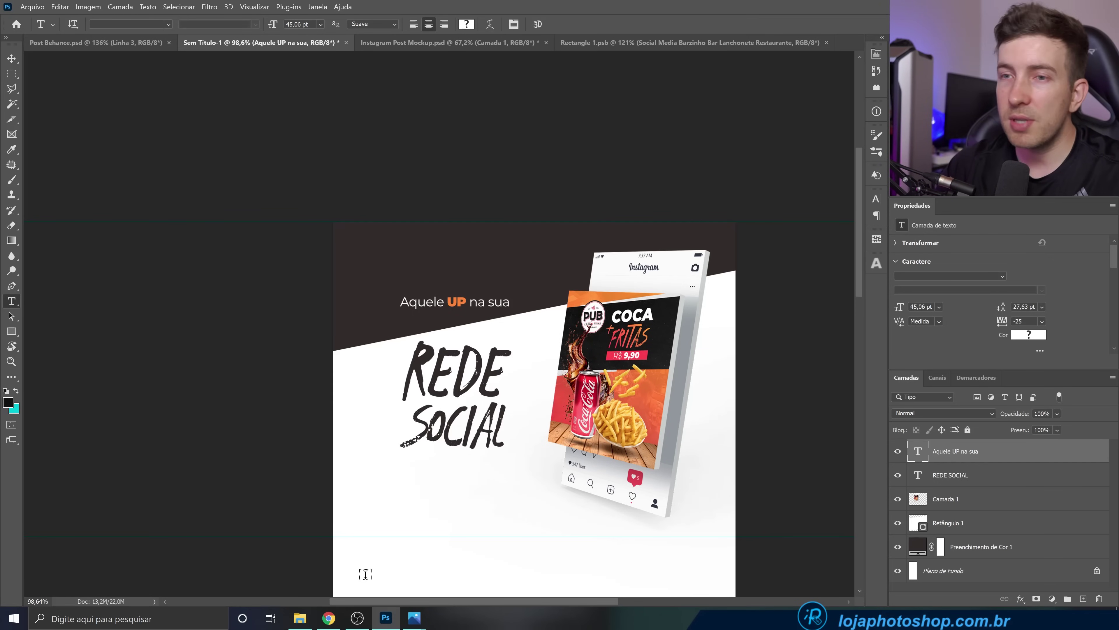
{"action": "left_click", "coordinate": [300, 617]}
{"action": "left_click_drag", "start_coordinate": [419, 196], "coordinate": [488, 154]}
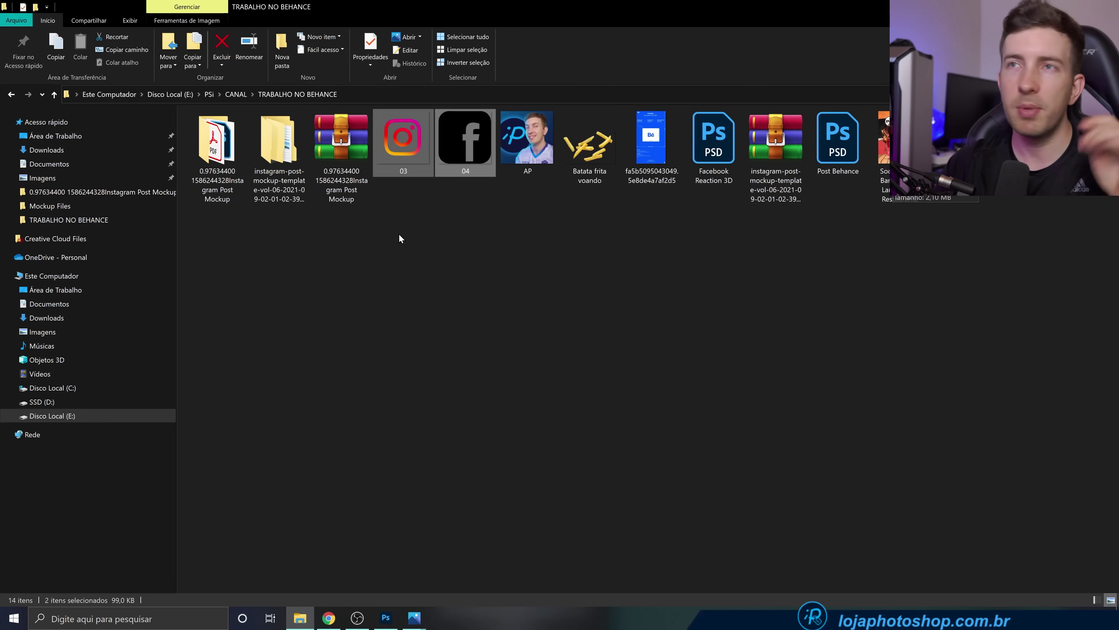
{"action": "mouse_move", "coordinate": [462, 153]}
{"action": "left_mouse_down"}
{"action": "mouse_move", "coordinate": [387, 544]}
{"action": "mouse_move", "coordinate": [430, 364]}
{"action": "left_mouse_up"}
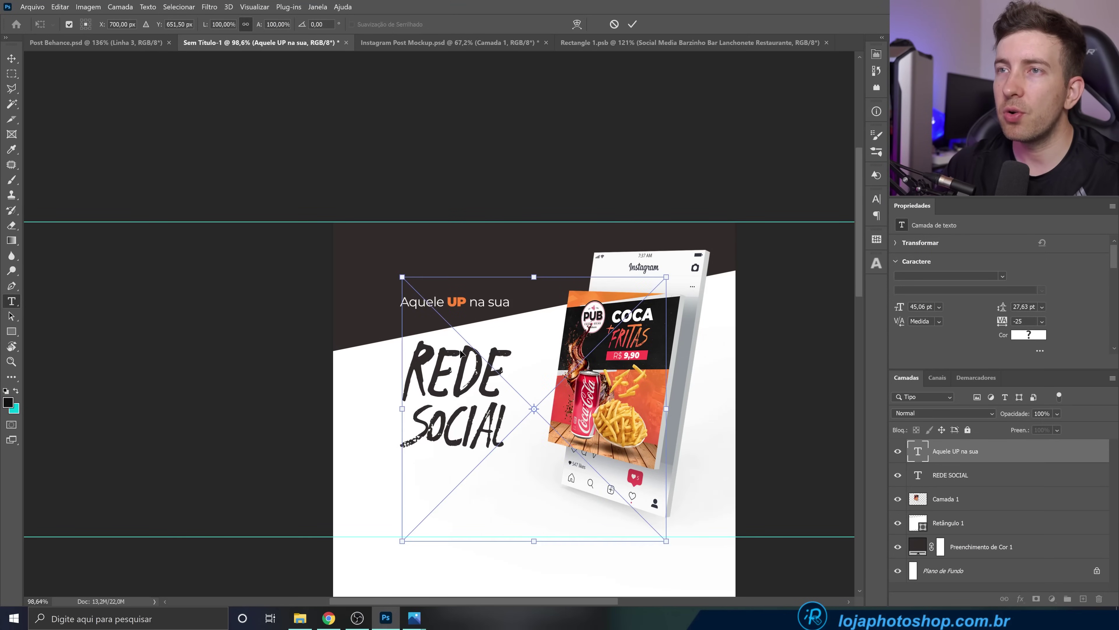
Place the Facebook icon and enlarge the Instagram icon
{"action": "key", "text": "Return"}
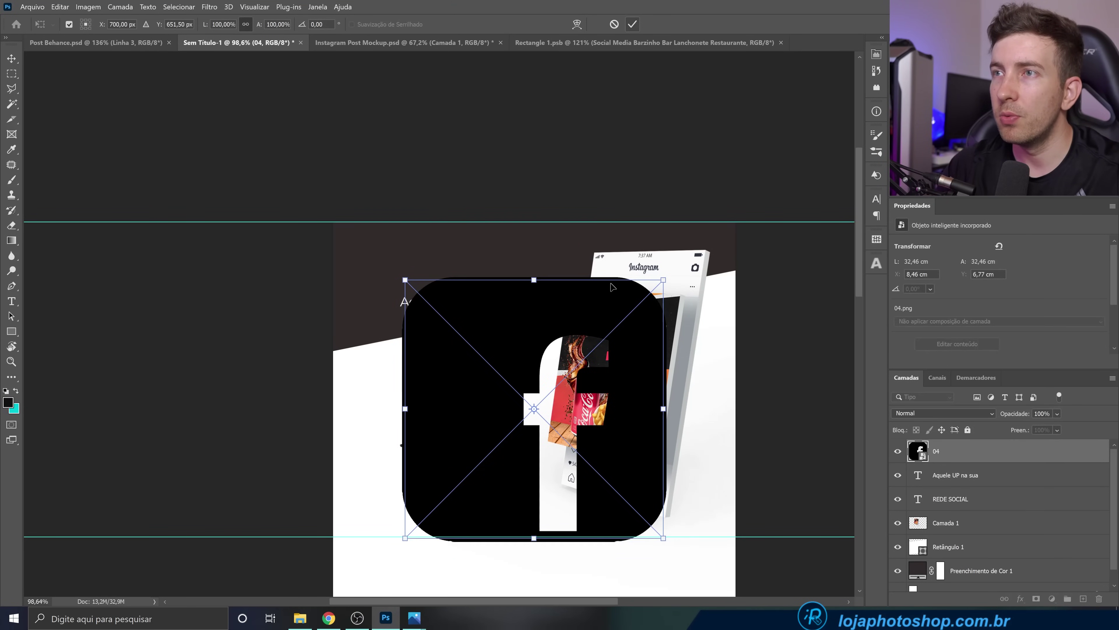
{"action": "left_click_drag", "start_coordinate": [663, 281], "coordinate": [718, 220]}
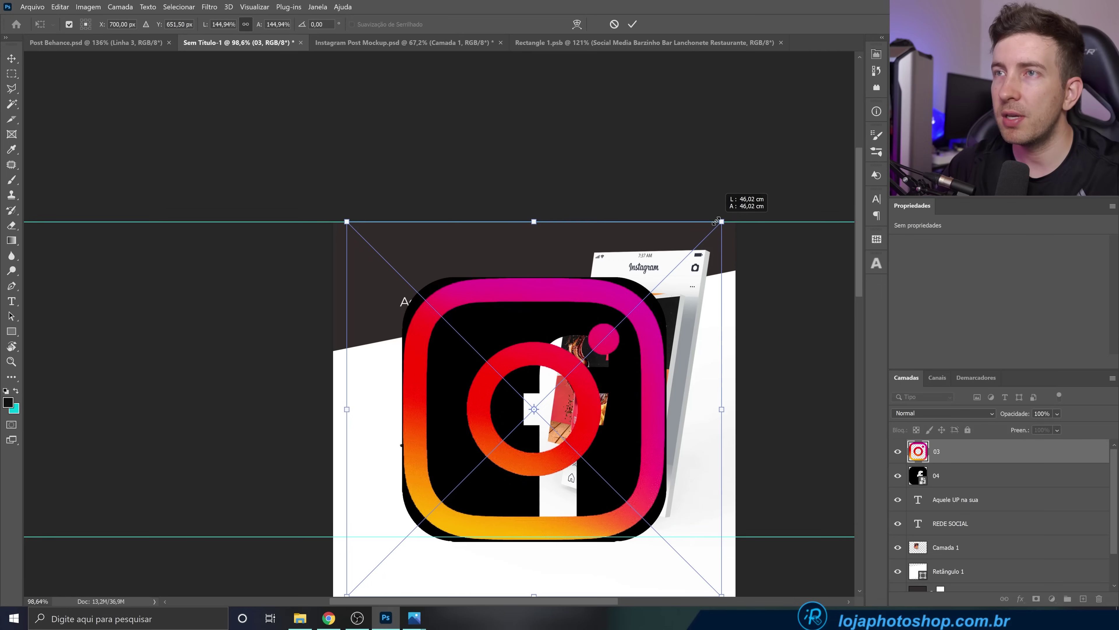
{"action": "left_click_drag", "start_coordinate": [719, 220], "coordinate": [719, 221]}
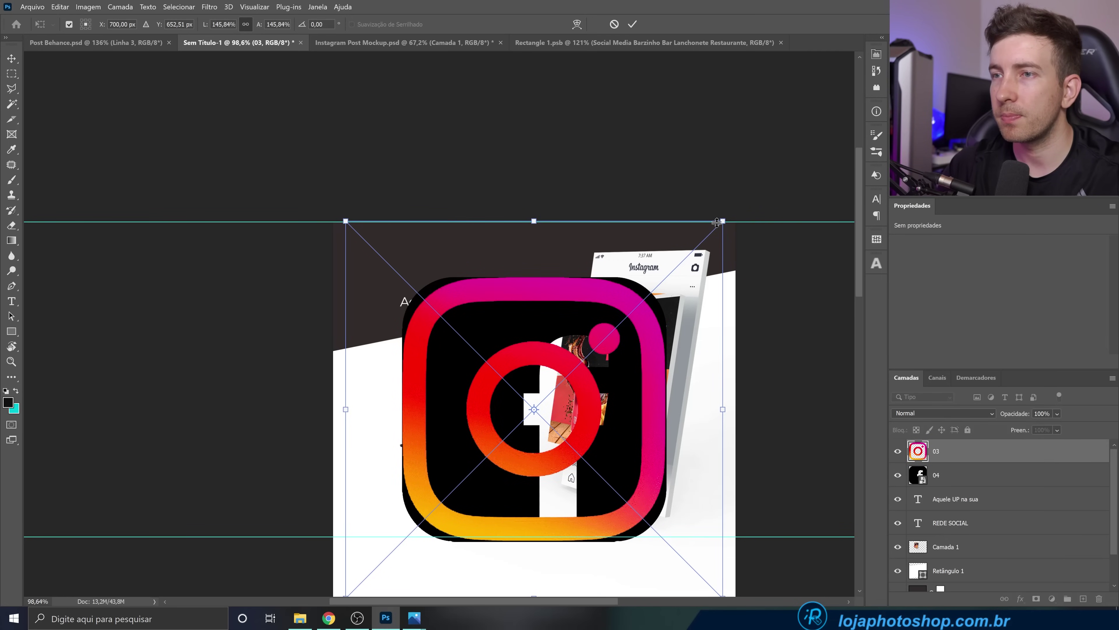
{"action": "left_click", "coordinate": [632, 25]}
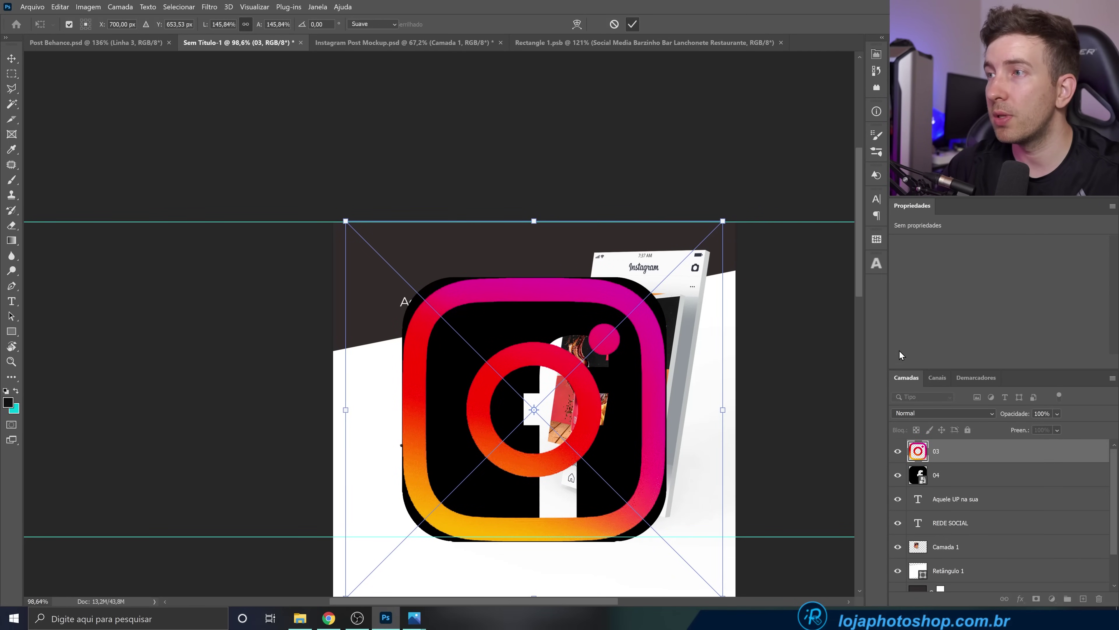
Shrink both social icons to about 1.95 cm and move them above the Aquele UP na sua line
{"action": "left_click", "coordinate": [959, 477], "text": "ctrl"}
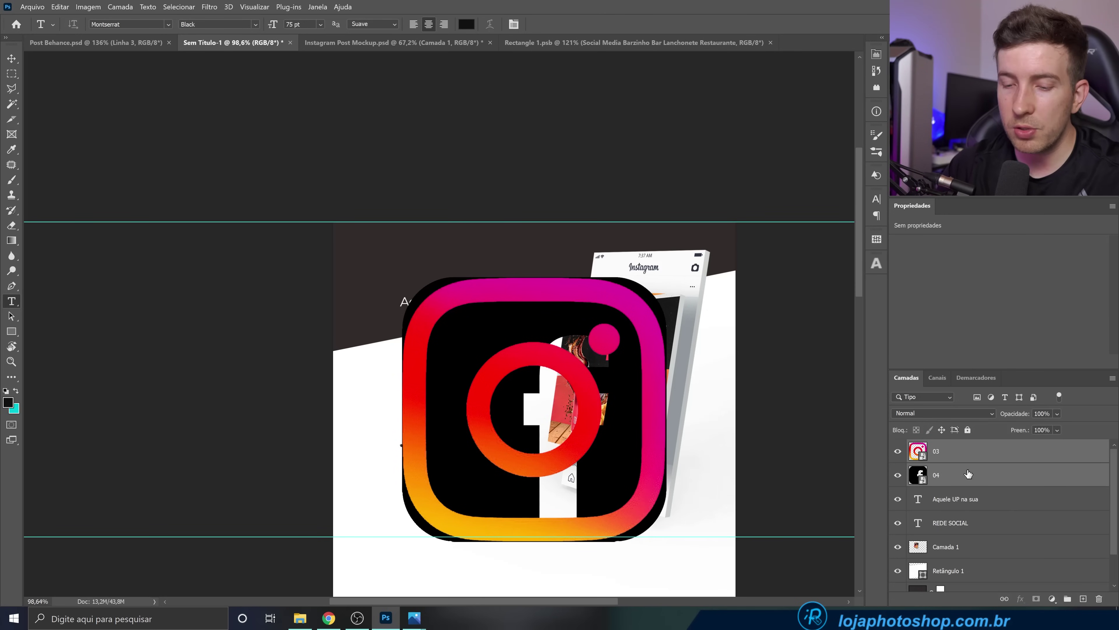
{"action": "key", "text": "ctrl+t"}
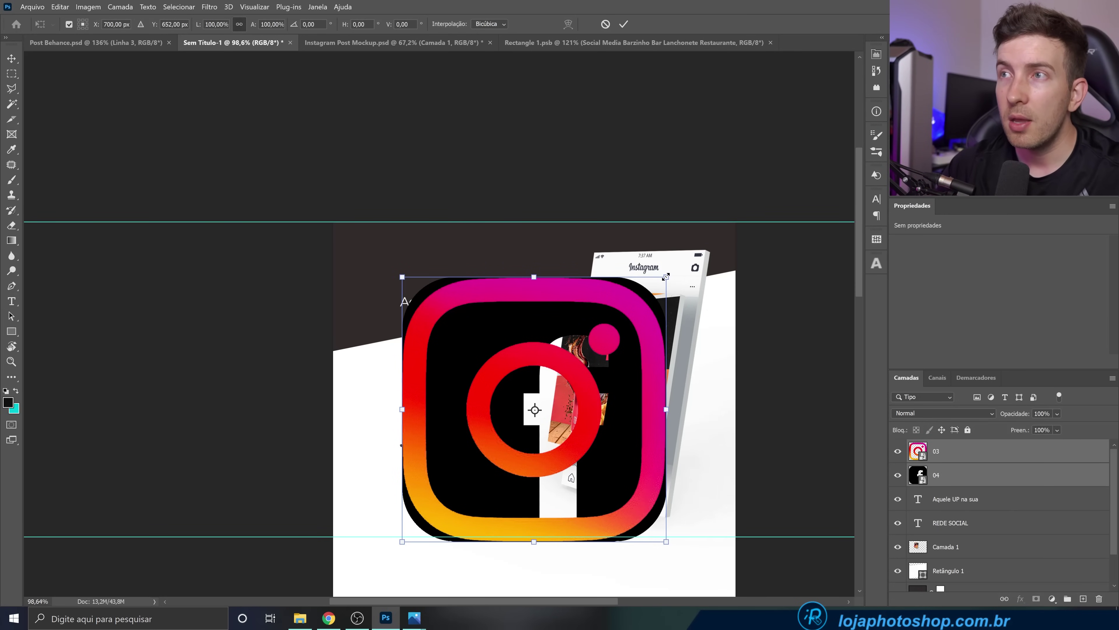
{"action": "left_click_drag", "start_coordinate": [666, 276], "coordinate": [560, 409]}
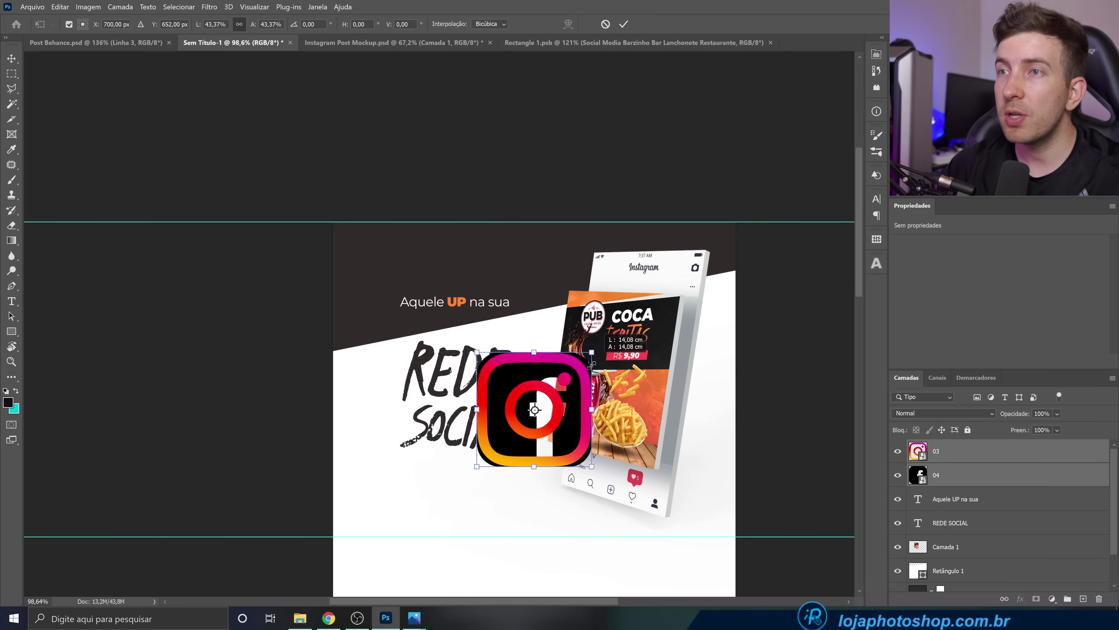
{"action": "scroll", "coordinate": [537, 402], "scroll_direction": "up", "scroll_amount": 3}
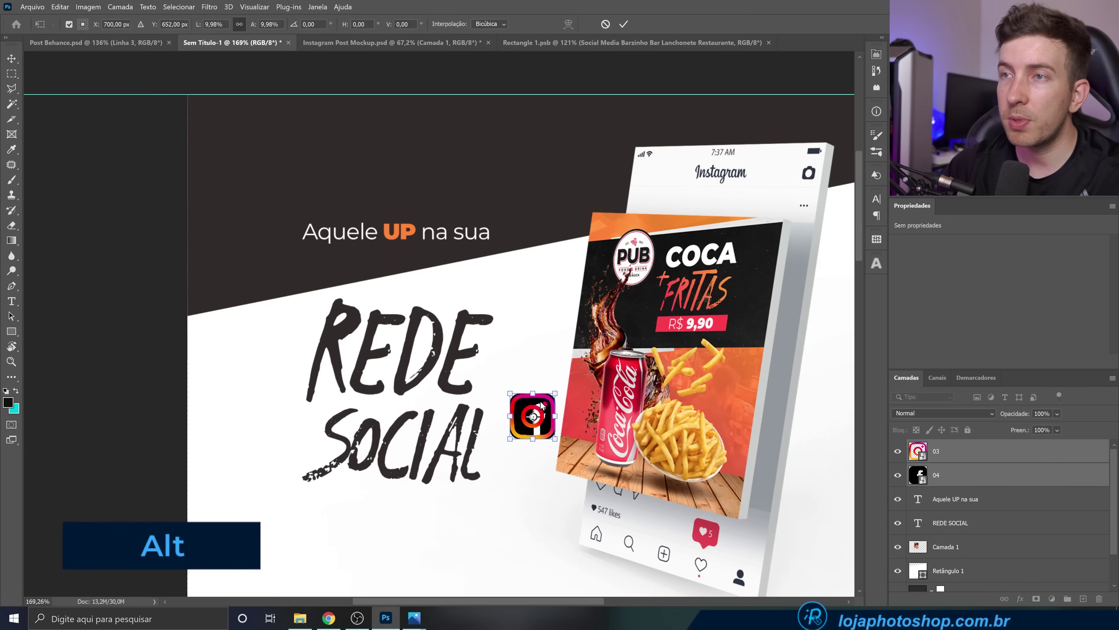
{"action": "left_click_drag", "start_coordinate": [525, 393], "coordinate": [390, 185]}
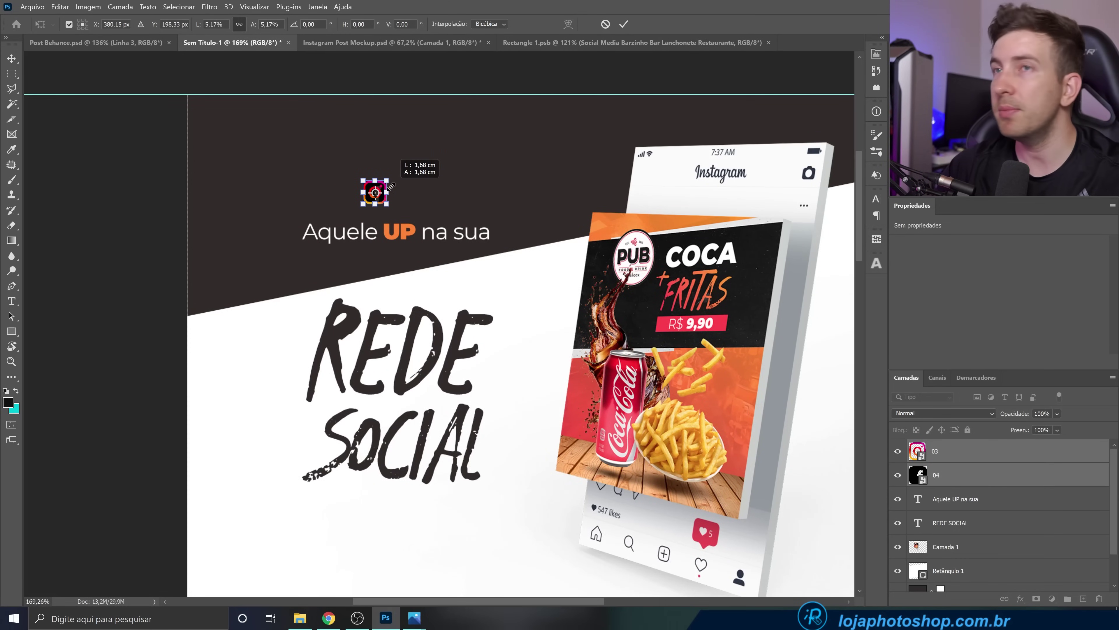
{"action": "left_click_drag", "start_coordinate": [391, 186], "coordinate": [394, 185]}
{"action": "left_click", "coordinate": [624, 24]}
{"action": "key", "text": "t"}
Move the Facebook icon to sit right beside the Instagram icon
{"action": "key", "text": "v"}
{"action": "left_click_drag", "start_coordinate": [395, 195], "coordinate": [434, 200]}
{"action": "key", "text": "alt+bracketright"}
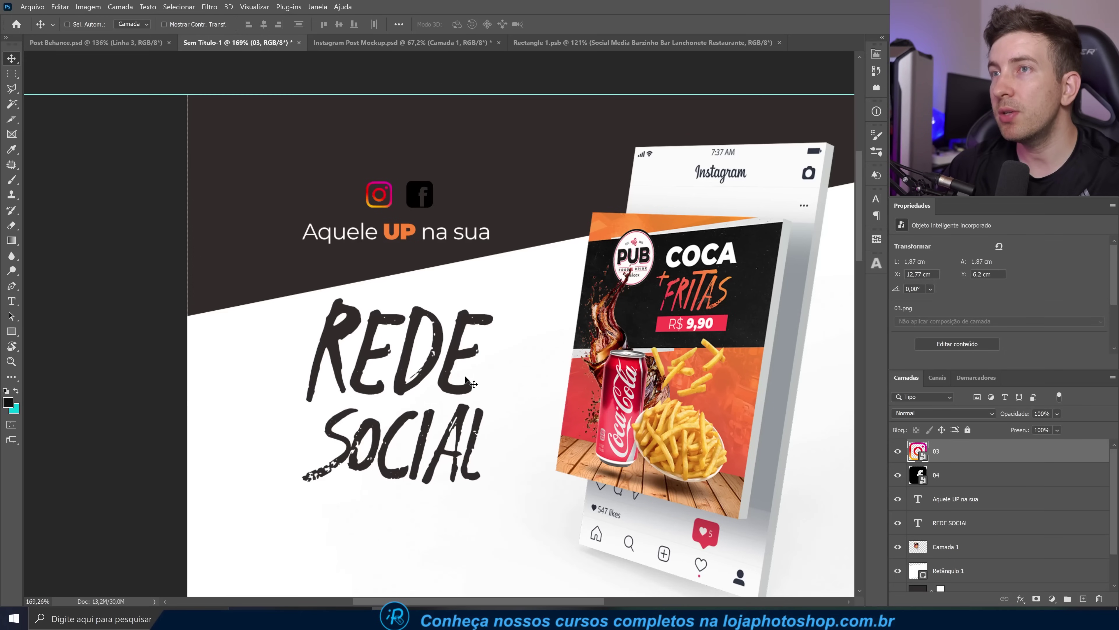
{"action": "scroll", "coordinate": [485, 459], "scroll_direction": "down", "scroll_amount": 5}
{"action": "scroll", "coordinate": [421, 303], "scroll_direction": "up", "scroll_amount": 6}
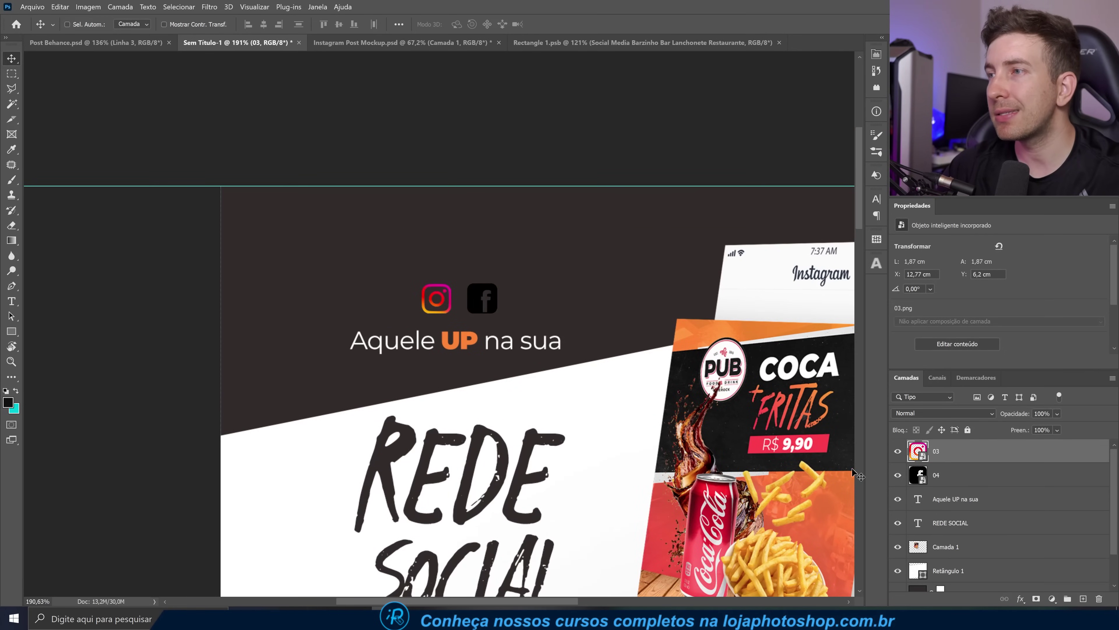
Turn on a Gradient Overlay with the orange preset for Instagram icon layer 03
{"action": "double_click", "coordinate": [1025, 458]}
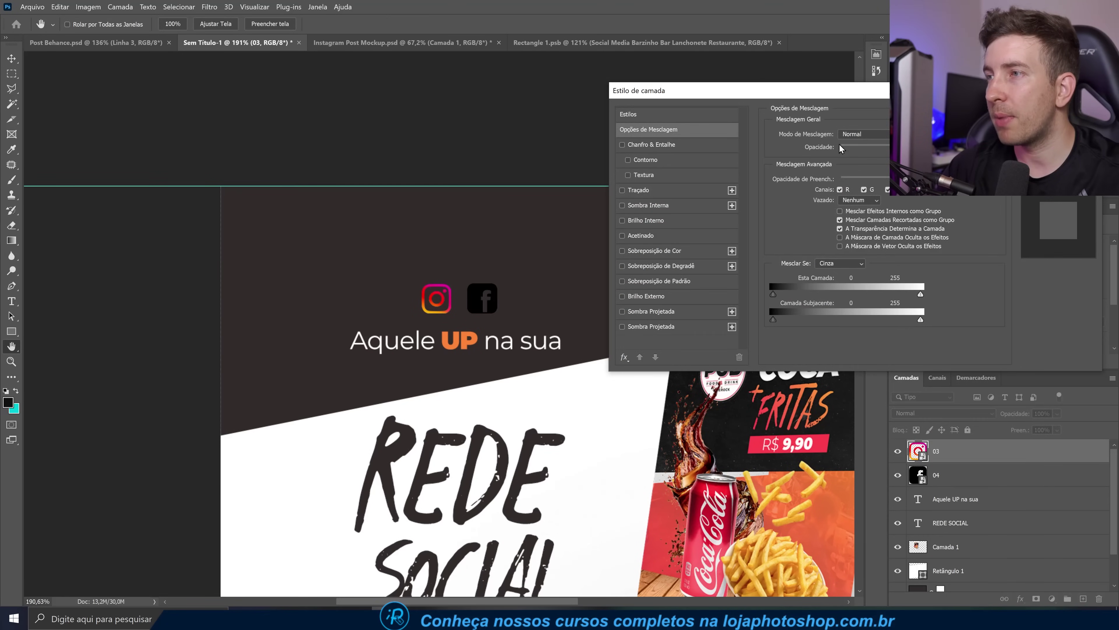
{"action": "mouse_move", "coordinate": [840, 88]}
{"action": "left_mouse_down"}
{"action": "mouse_move", "coordinate": [843, 278]}
{"action": "mouse_move", "coordinate": [839, 267]}
{"action": "left_mouse_up"}
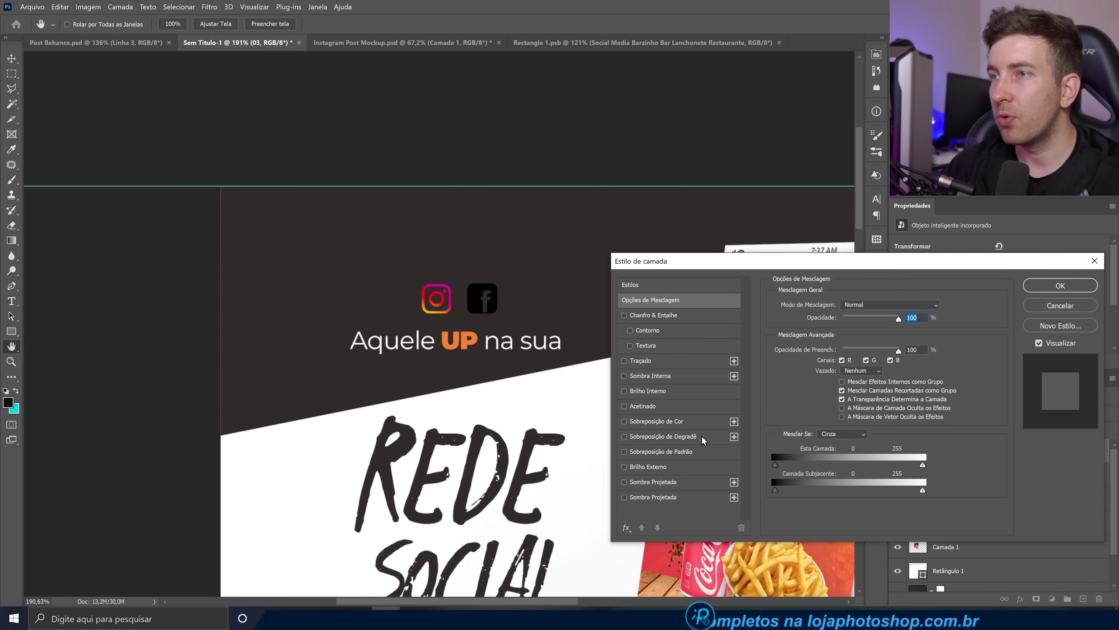
{"action": "left_click", "coordinate": [686, 436]}
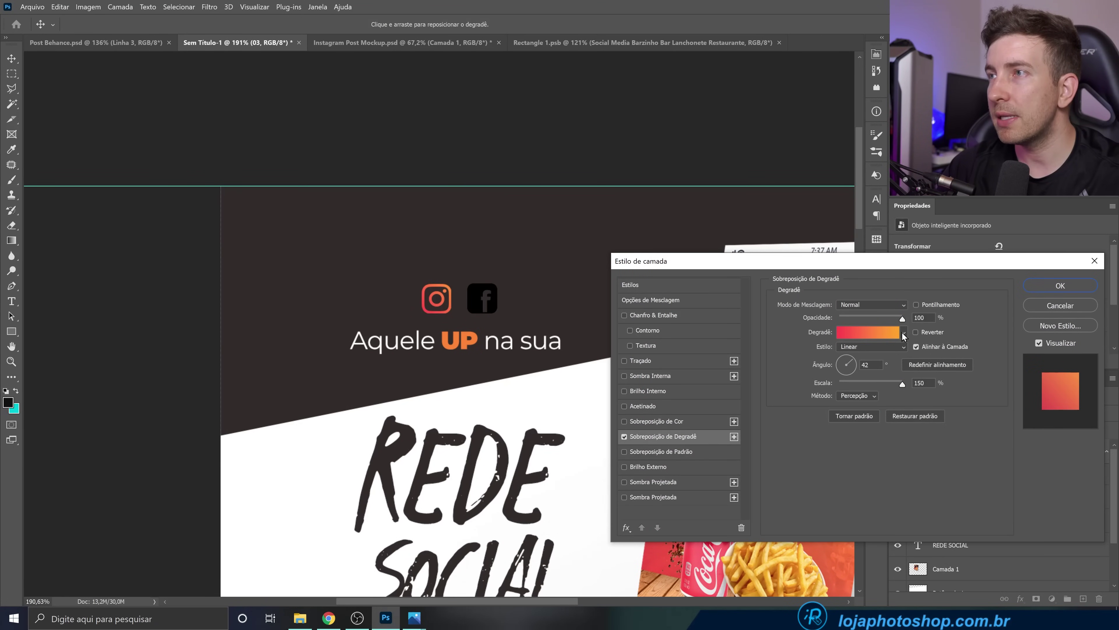
{"action": "left_click", "coordinate": [904, 333]}
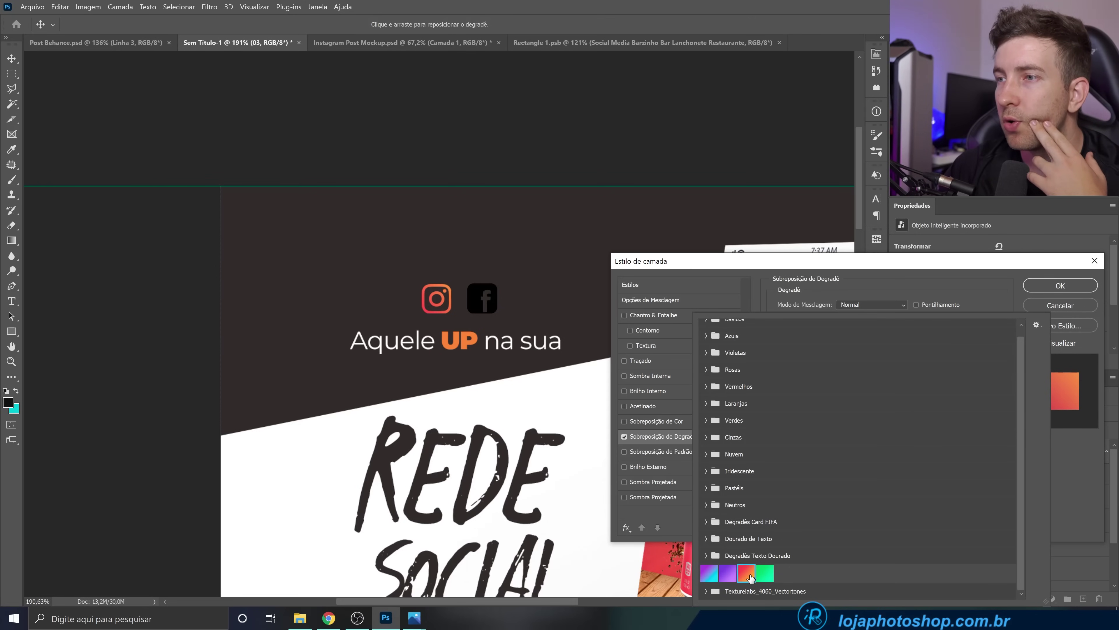
{"action": "left_click", "coordinate": [883, 301]}
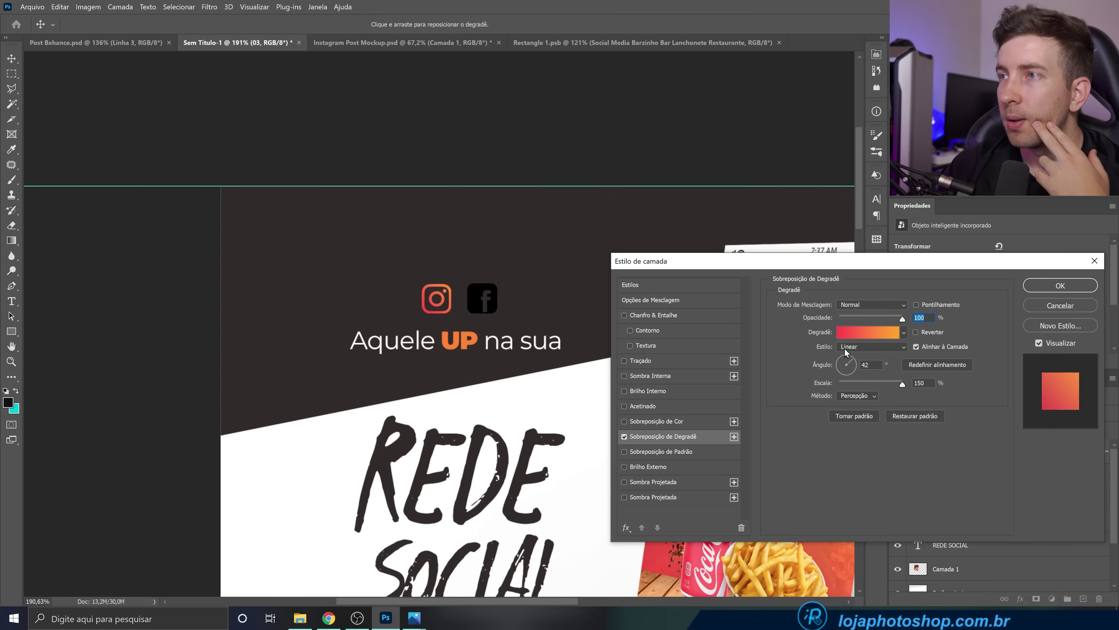
Set the gradient stops to #dd424d and #ffa439 and apply the overlay
{"action": "left_click", "coordinate": [864, 329]}
{"action": "left_click", "coordinate": [683, 470]}
{"action": "left_click", "coordinate": [735, 523]}
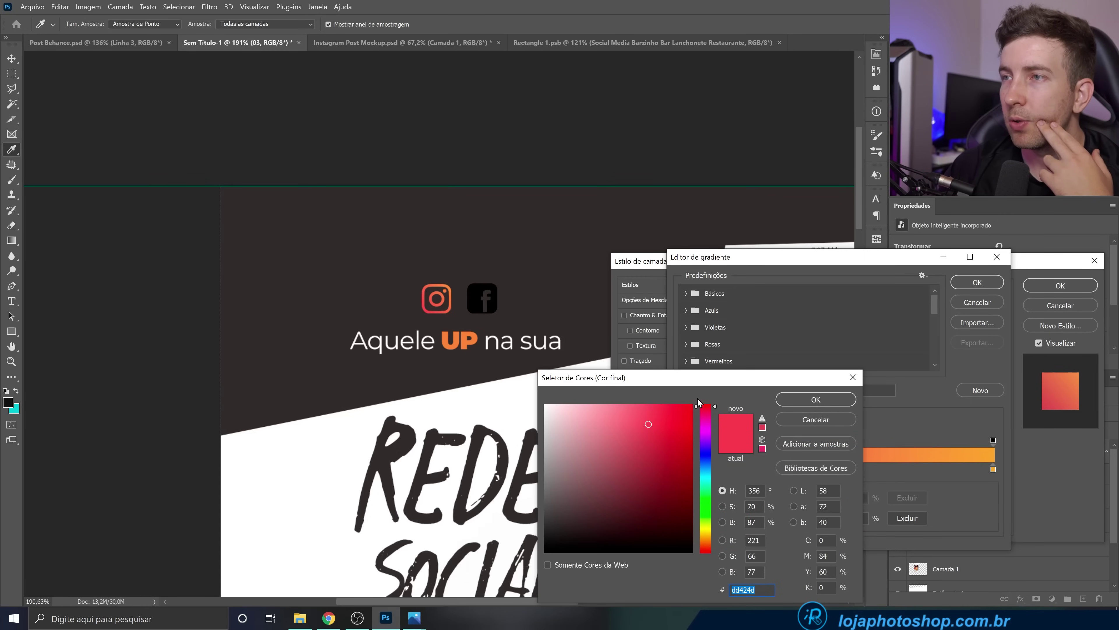
{"action": "left_click", "coordinate": [768, 540]}
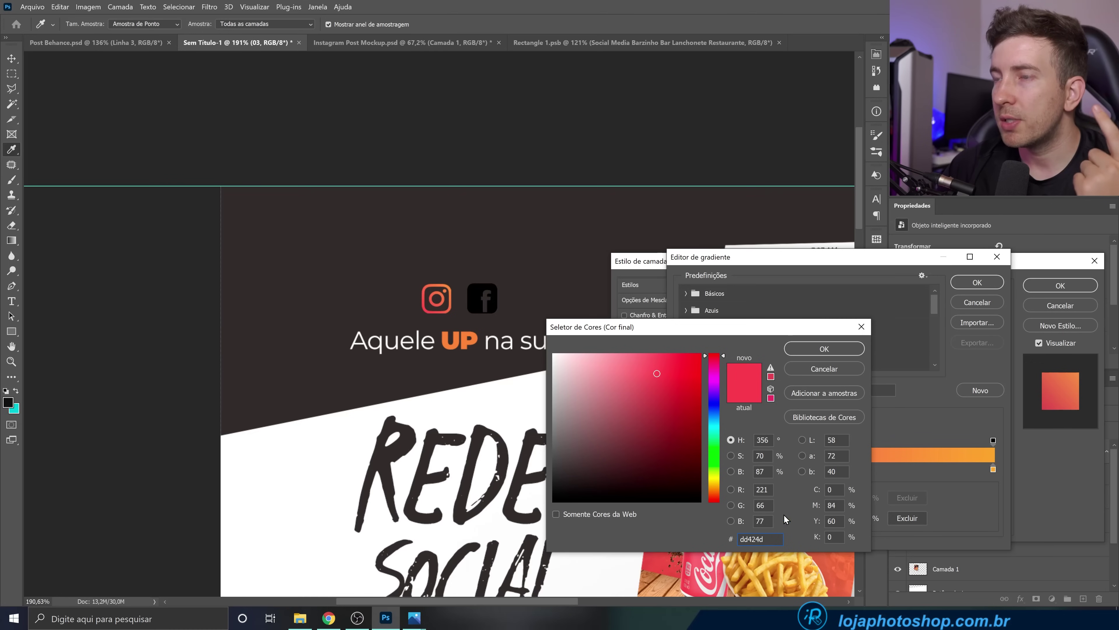
{"action": "left_click", "coordinate": [824, 348]}
{"action": "left_click", "coordinate": [994, 470]}
{"action": "left_click", "coordinate": [744, 519]}
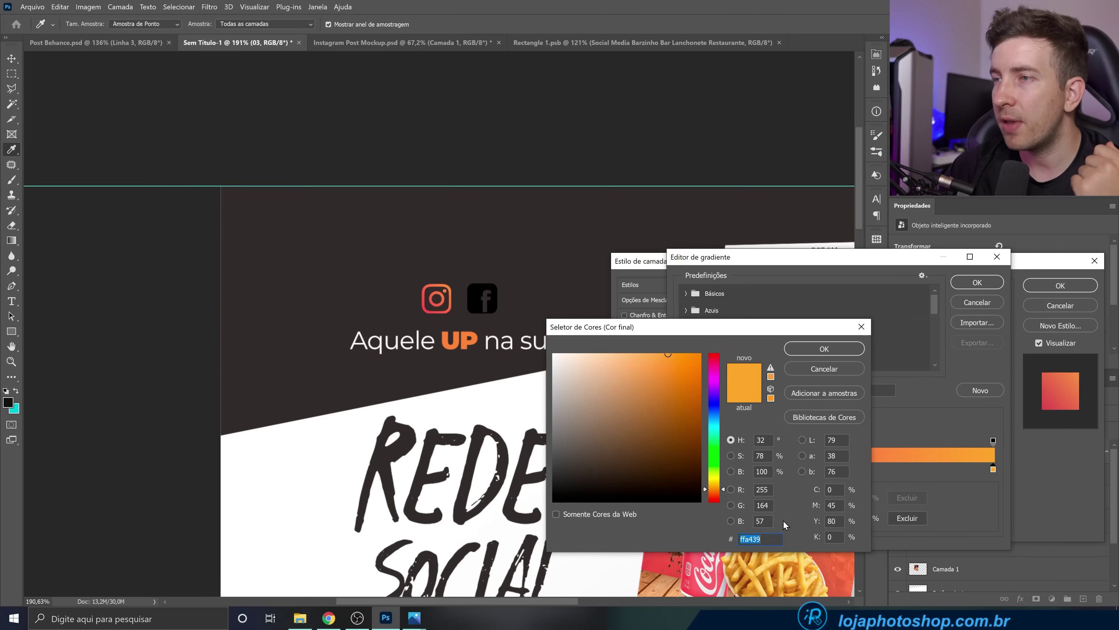
{"action": "left_click", "coordinate": [825, 349]}
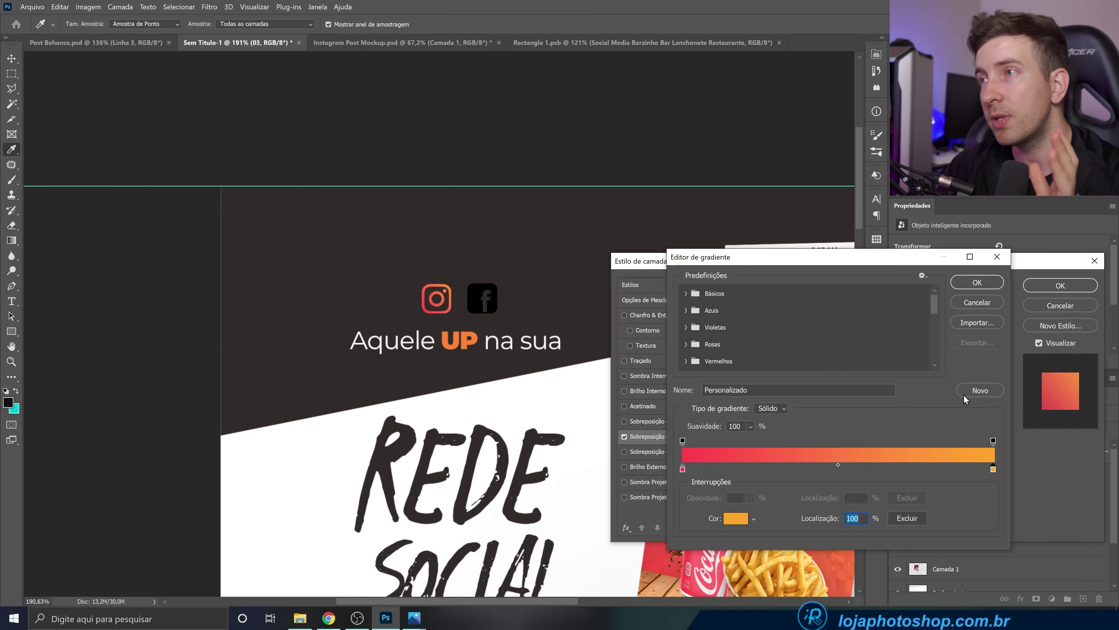
{"action": "left_click_drag", "start_coordinate": [935, 313], "coordinate": [934, 364]}
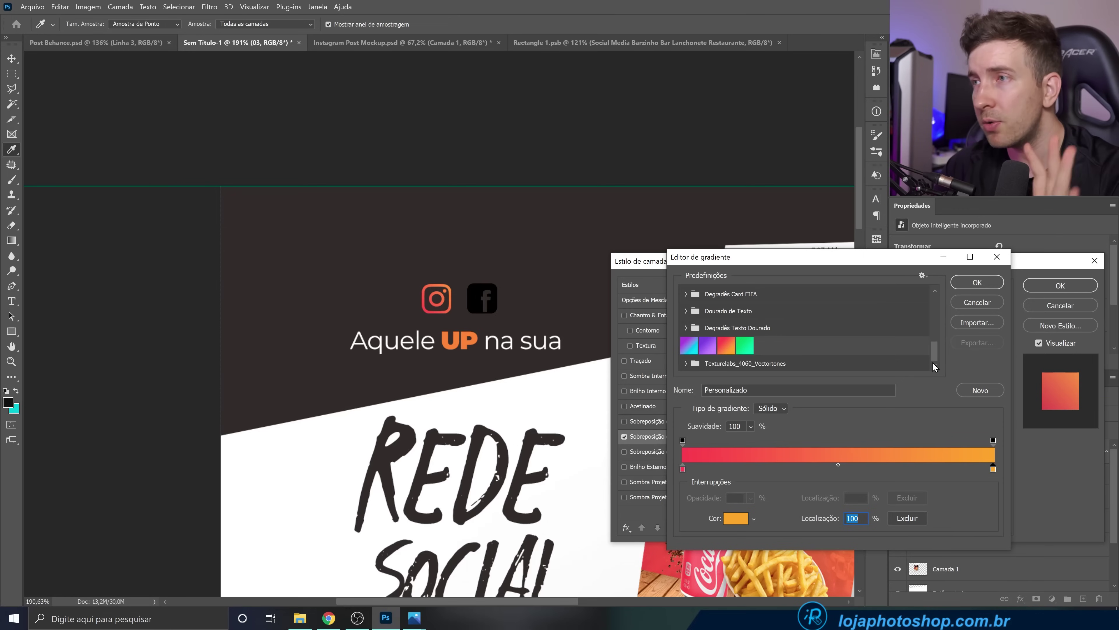
{"action": "left_click", "coordinate": [972, 282]}
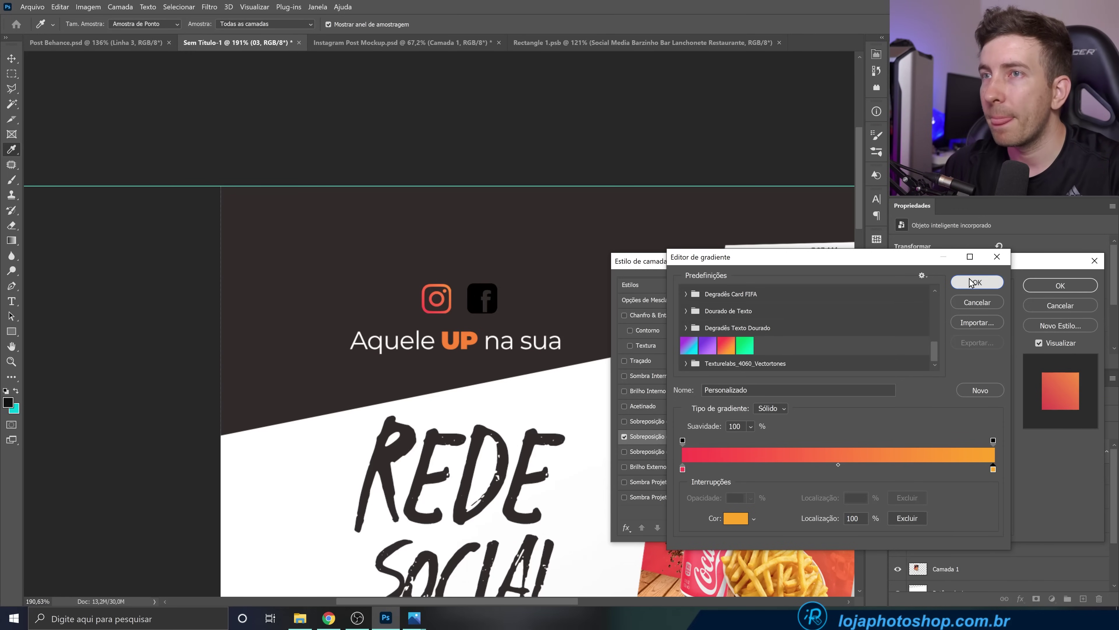
{"action": "left_click", "coordinate": [1043, 282]}
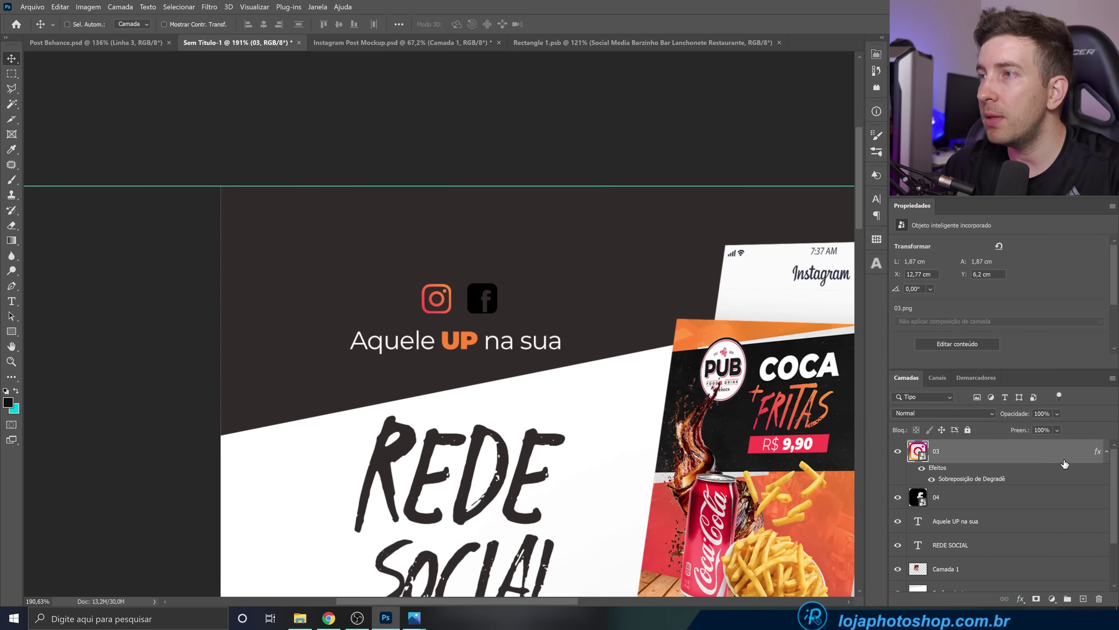
Copy the gradient overlay onto Facebook icon layer 04 and nudge it left
{"action": "left_click", "coordinate": [898, 497]}
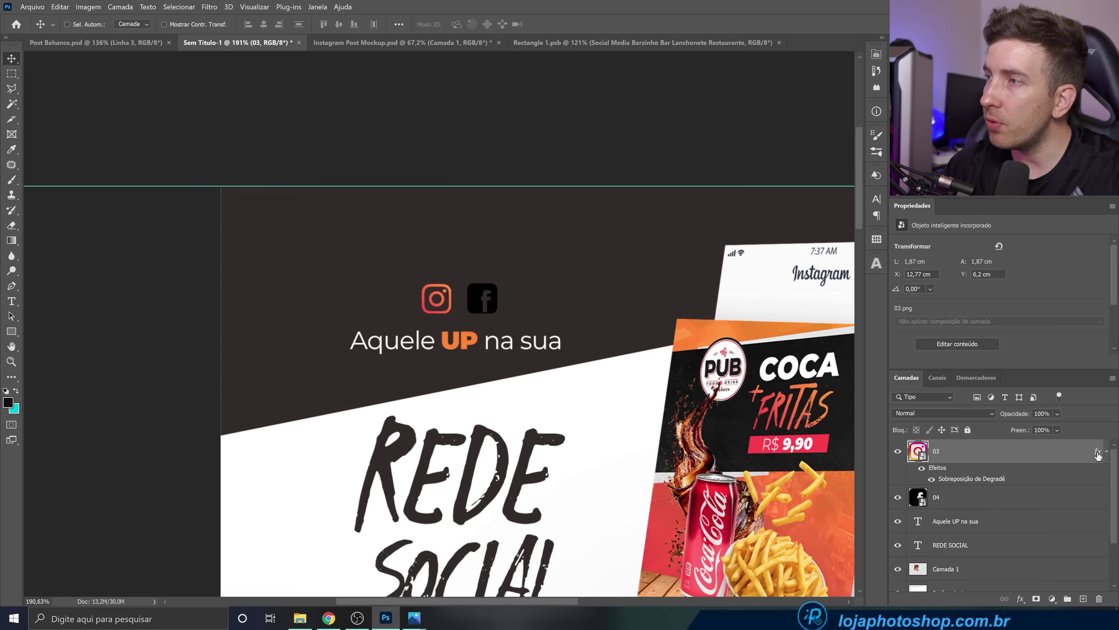
{"action": "left_click_drag", "start_coordinate": [1097, 451], "coordinate": [1098, 498]}
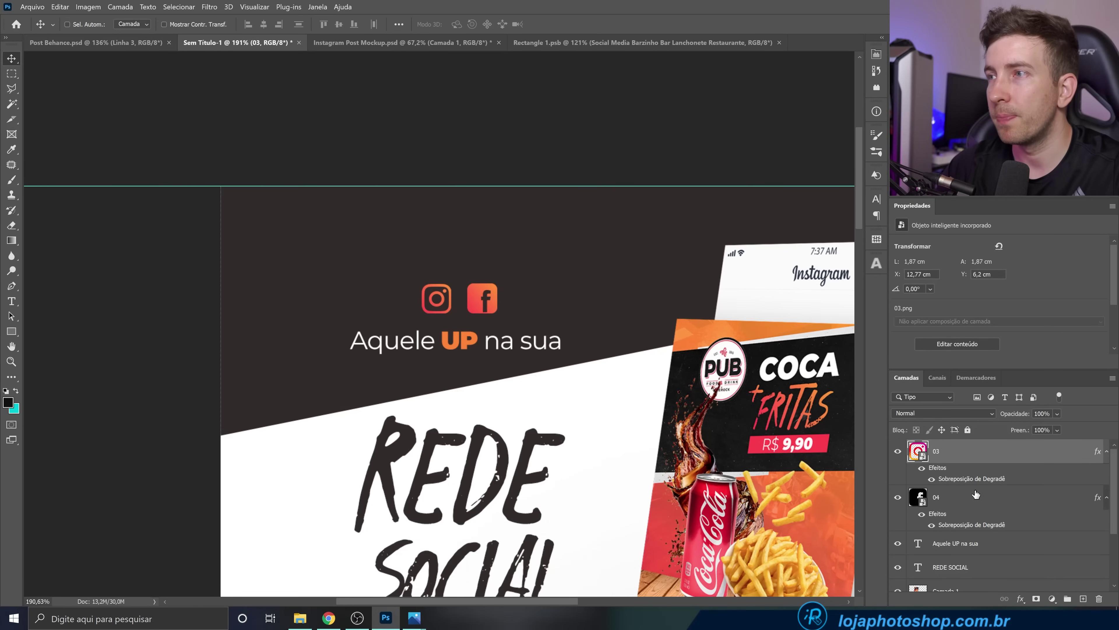
{"action": "left_click", "coordinate": [959, 499]}
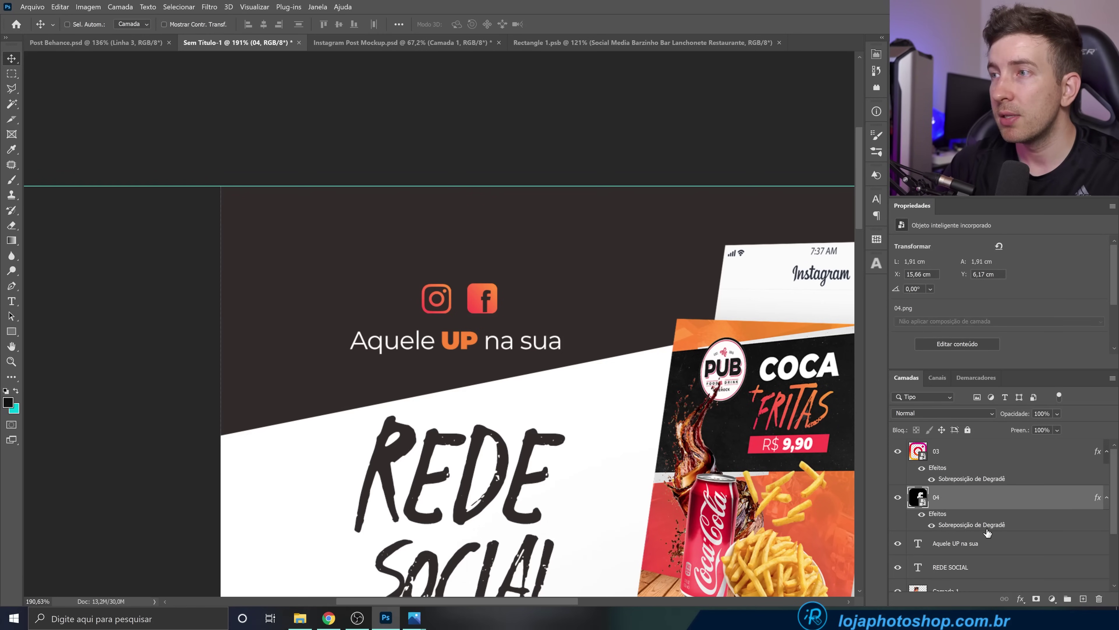
{"action": "key", "text": "Left"}
{"action": "key", "text": "Left"}
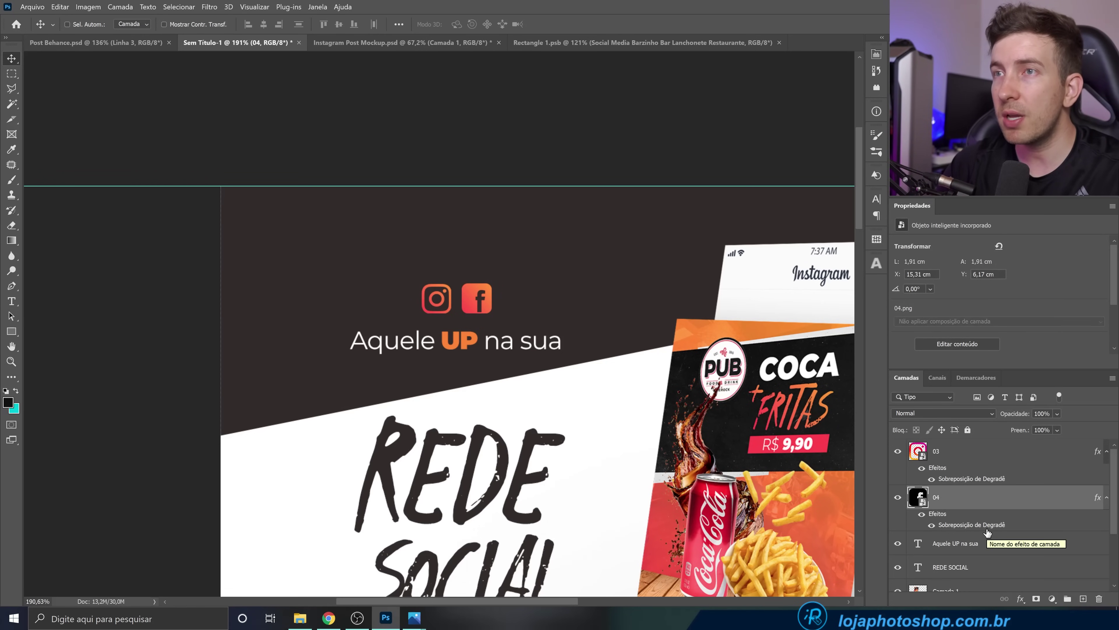
{"action": "key", "text": "Left"}
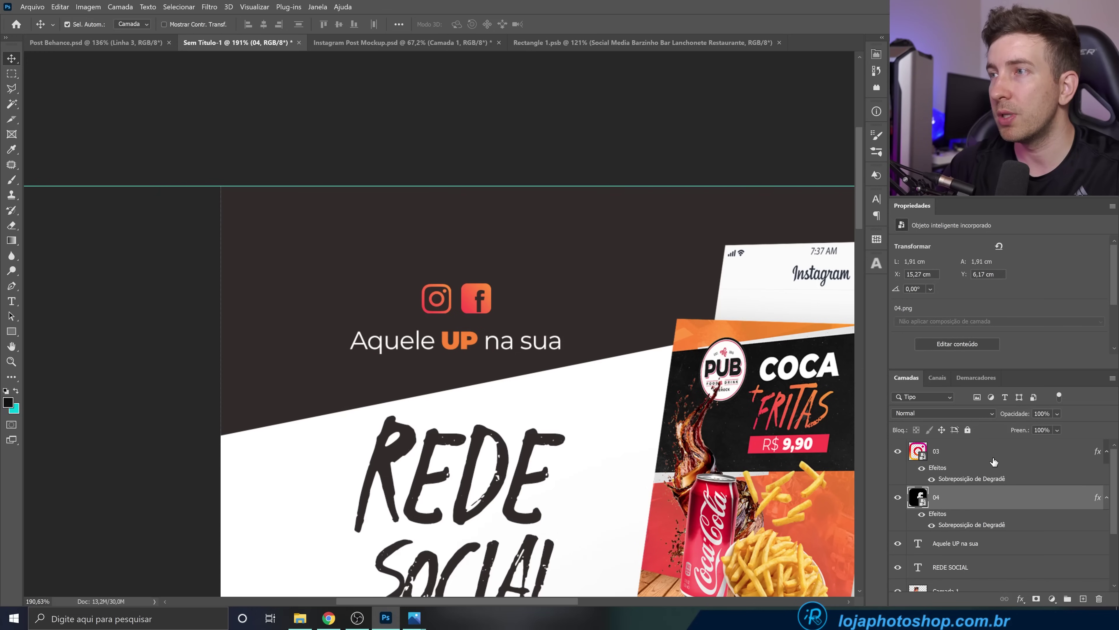
Nudge both icons together into their final spot above the tagline
{"action": "left_click", "coordinate": [994, 460], "text": "ctrl"}
{"action": "key", "text": "Right"}
{"action": "key", "text": "Right"}
{"action": "key", "text": "Right"}
{"action": "key", "text": "Right"}
{"action": "key", "text": "Down"}
{"action": "key", "text": "Down"}
{"action": "key", "text": "Left"}
{"action": "key", "text": "Down"}
{"action": "key", "text": "Down"}
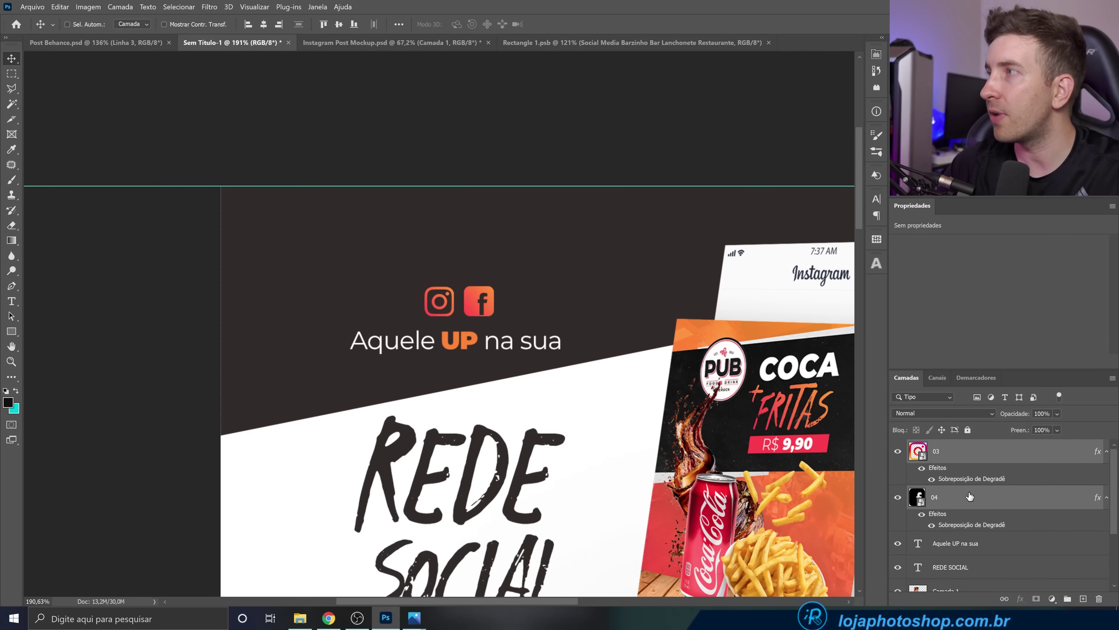
{"action": "key", "text": "Up"}
{"action": "key", "text": "Up"}
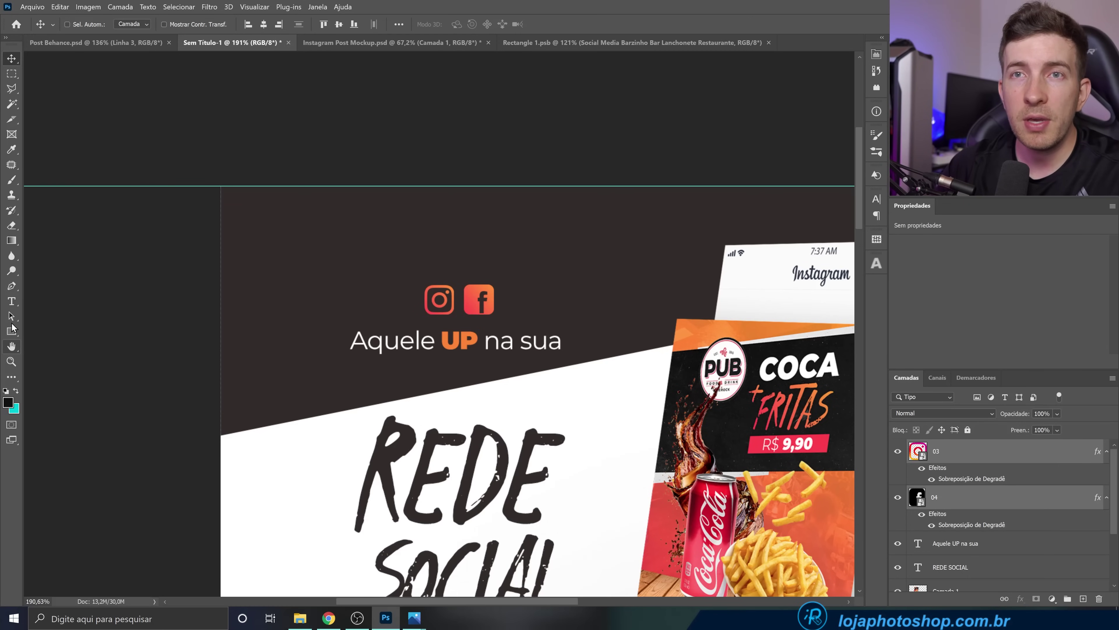
Set up the Line tool with an orange fill sampled from the canvas
{"action": "left_click", "coordinate": [13, 333]}
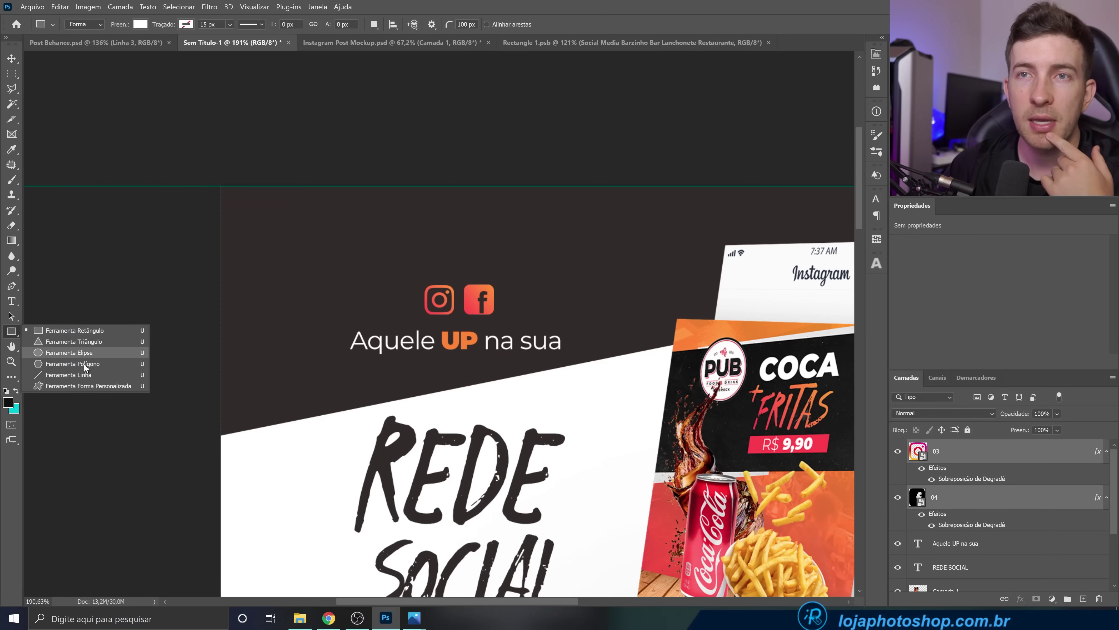
{"action": "left_click", "coordinate": [87, 378]}
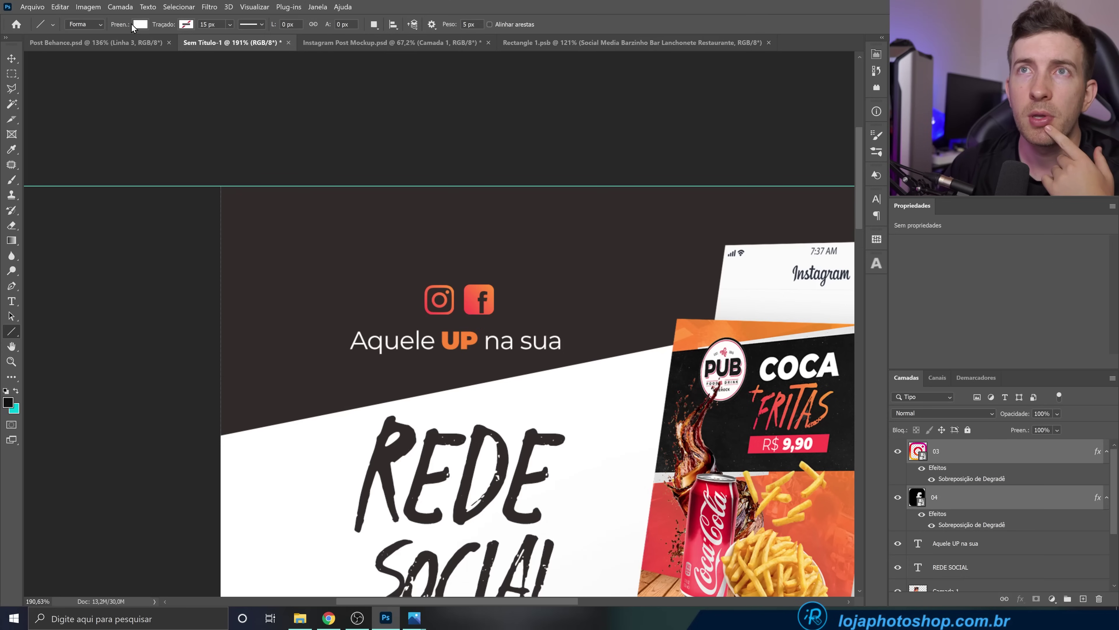
{"action": "left_click", "coordinate": [139, 25]}
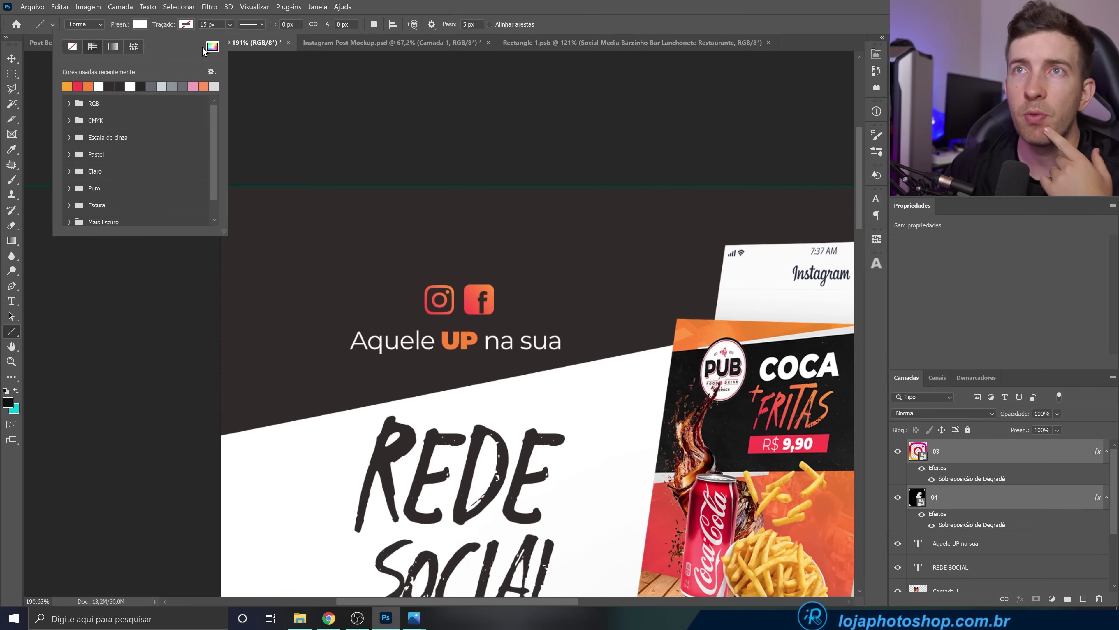
{"action": "left_click", "coordinate": [212, 46]}
{"action": "left_click_drag", "start_coordinate": [661, 328], "coordinate": [667, 525]}
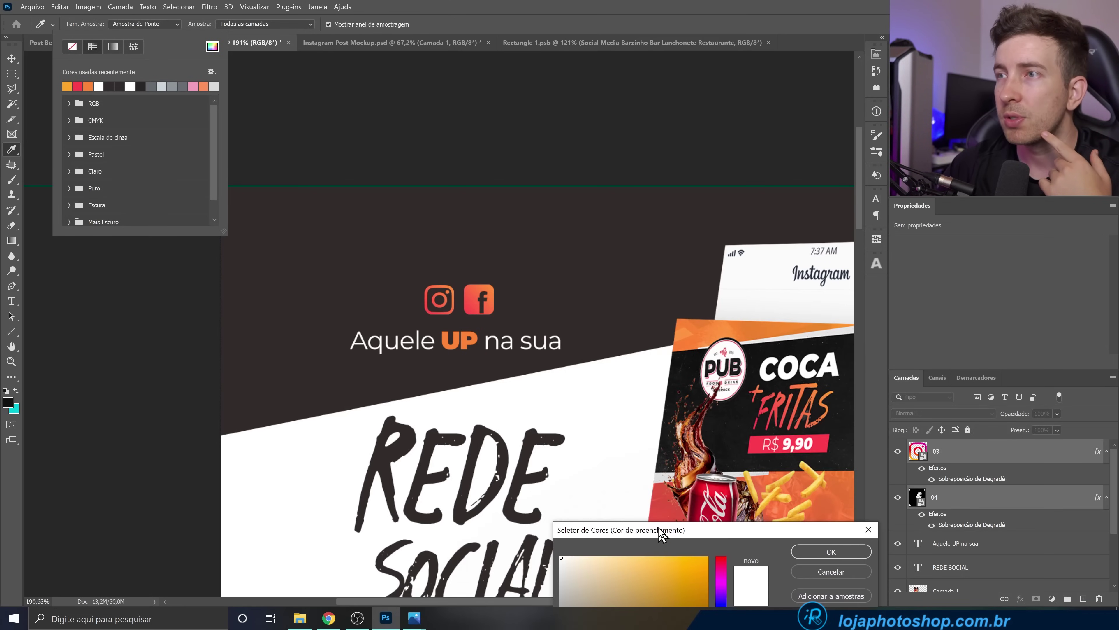
{"action": "left_click", "coordinate": [767, 327]}
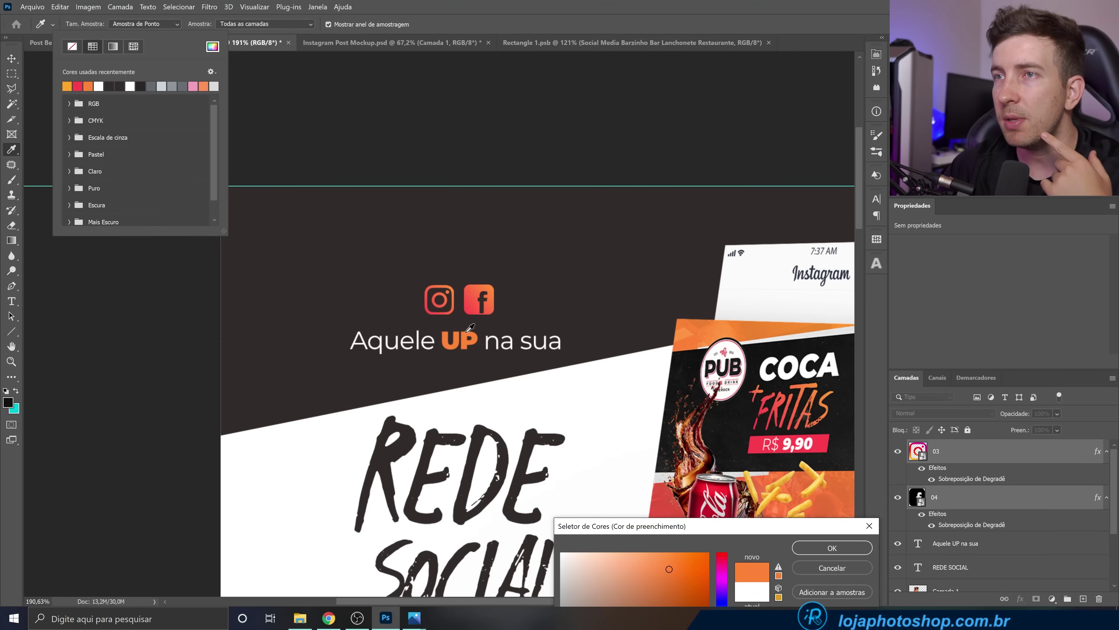
{"action": "left_click", "coordinate": [840, 547]}
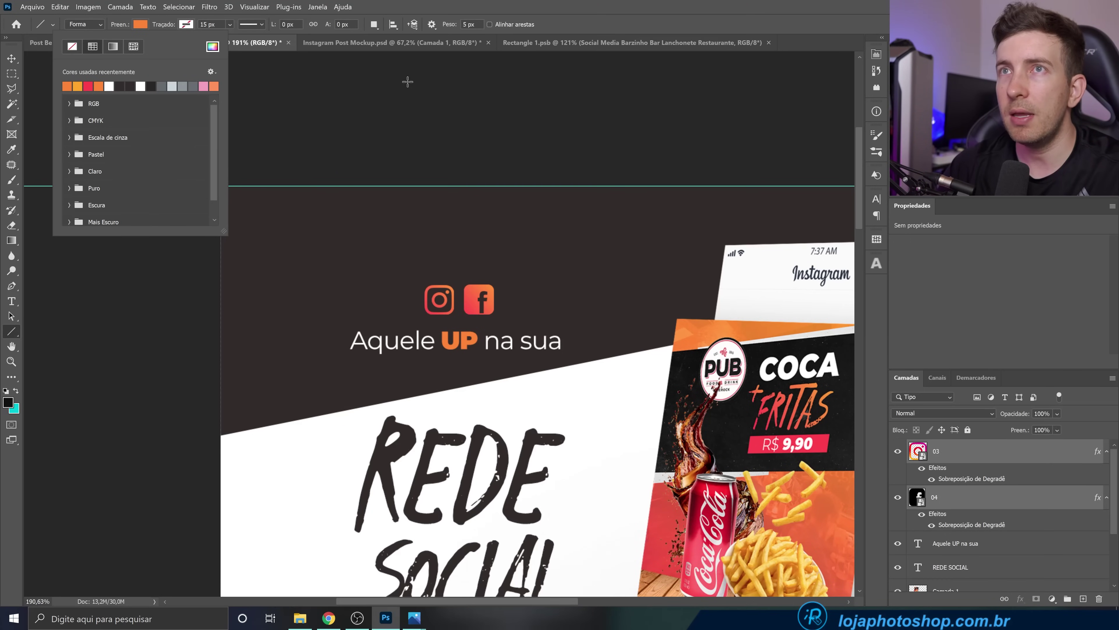
{"action": "left_click", "coordinate": [402, 6]}
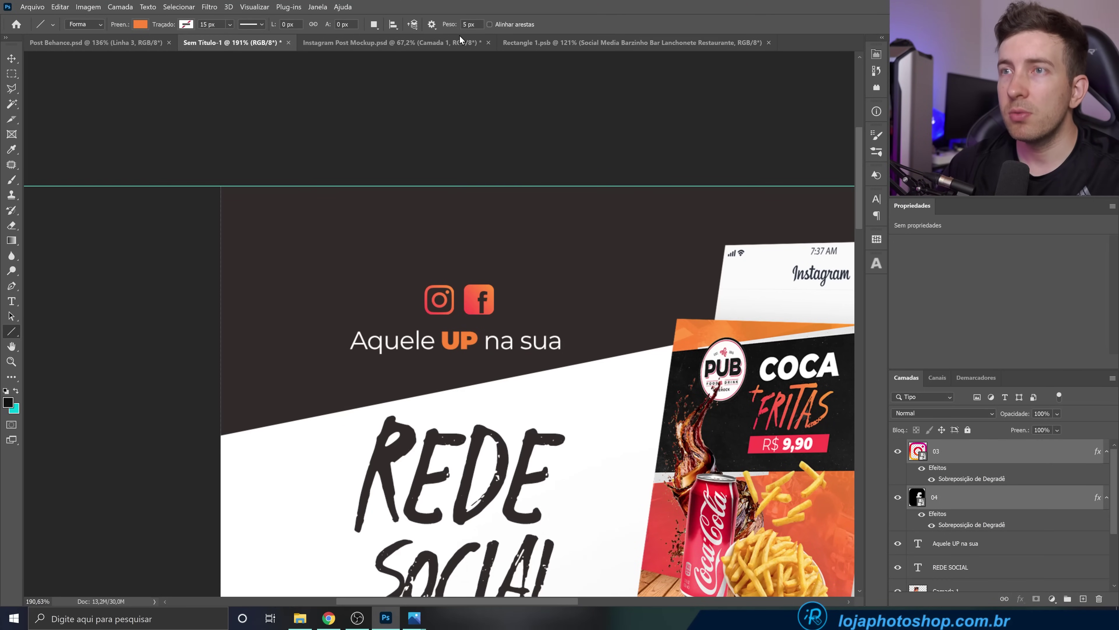
Draw a short orange ray above the word UP, redoing a misplaced first attempt
{"action": "scroll", "coordinate": [430, 283], "scroll_direction": "up", "scroll_amount": 3}
{"action": "scroll", "coordinate": [451, 331], "scroll_direction": "up", "scroll_amount": 2}
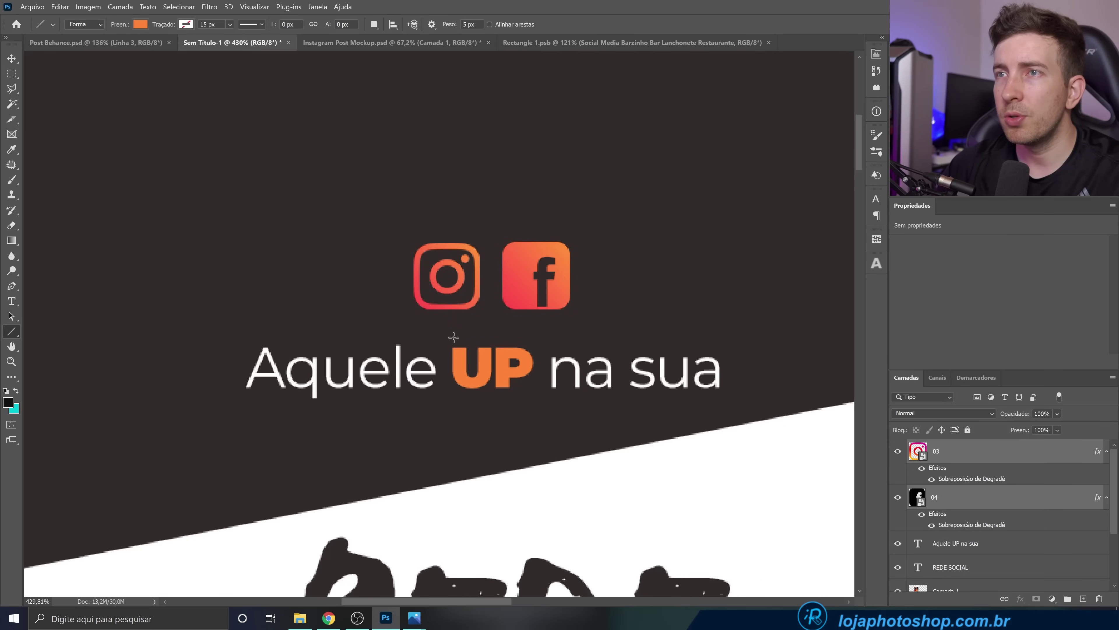
{"action": "mouse_move", "coordinate": [453, 337]}
{"action": "left_mouse_down"}
{"action": "mouse_move", "coordinate": [438, 308]}
{"action": "mouse_move", "coordinate": [430, 319]}
{"action": "left_mouse_up"}
{"action": "key", "text": "ctrl+z"}
{"action": "mouse_move", "coordinate": [489, 338]}
{"action": "left_mouse_down"}
{"action": "mouse_move", "coordinate": [489, 310]}
{"action": "mouse_move", "coordinate": [543, 317]}
{"action": "left_mouse_up"}
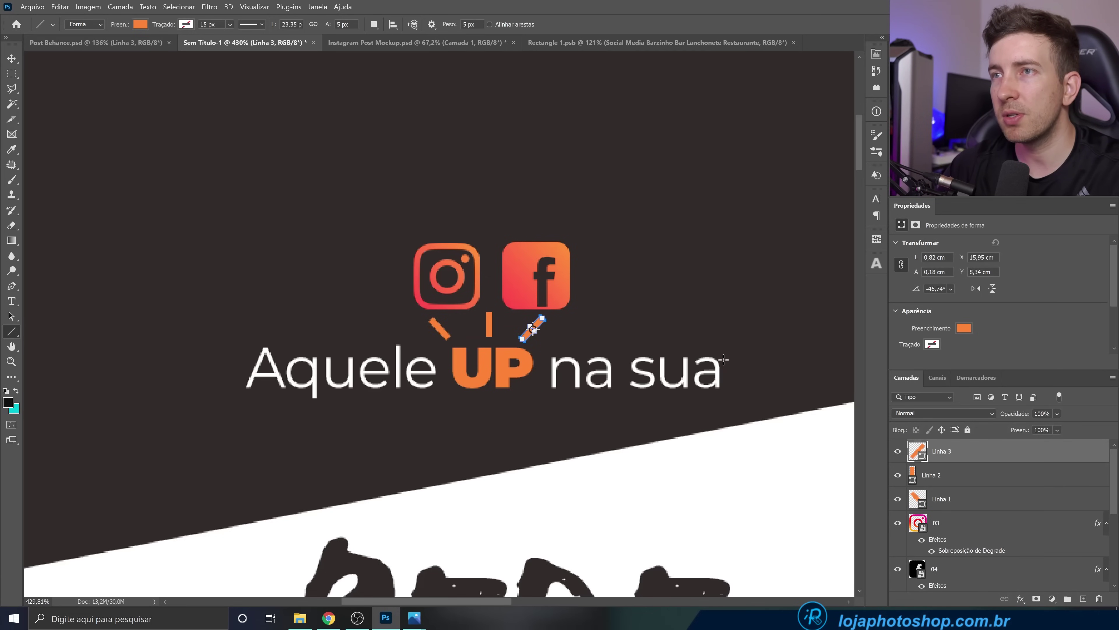
{"action": "key", "text": "v"}
{"action": "scroll", "coordinate": [419, 336], "scroll_direction": "down", "scroll_amount": 1}
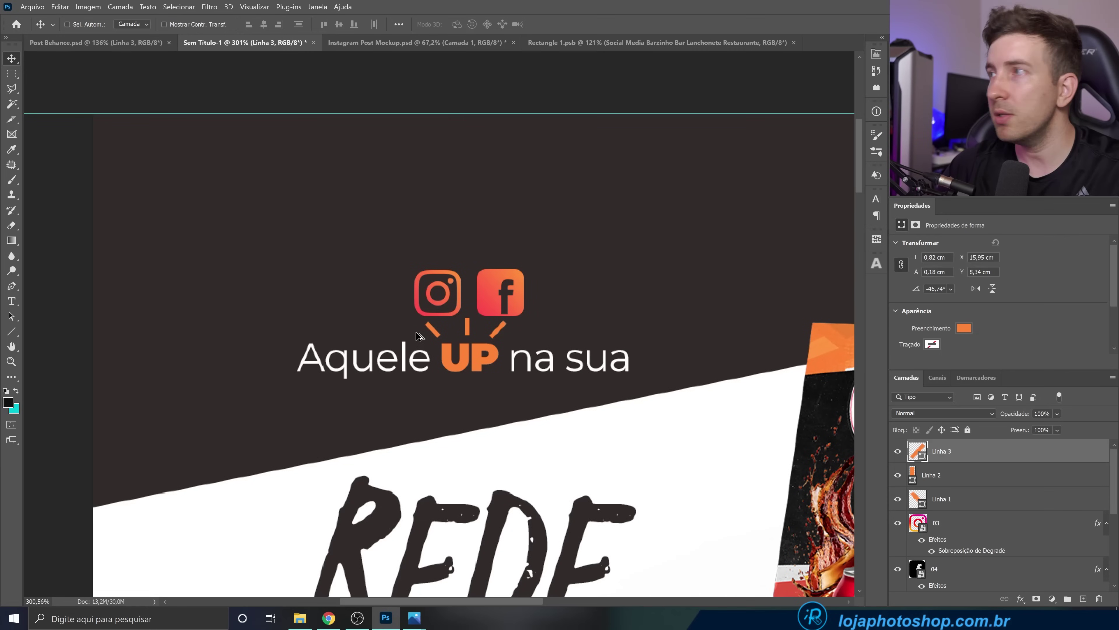
{"action": "scroll", "coordinate": [418, 336], "scroll_direction": "down", "scroll_amount": 1}
{"action": "scroll", "coordinate": [432, 353], "scroll_direction": "down", "scroll_amount": 1}
{"action": "scroll", "coordinate": [449, 379], "scroll_direction": "down", "scroll_amount": 1}
{"action": "scroll", "coordinate": [465, 404], "scroll_direction": "down", "scroll_amount": 2}
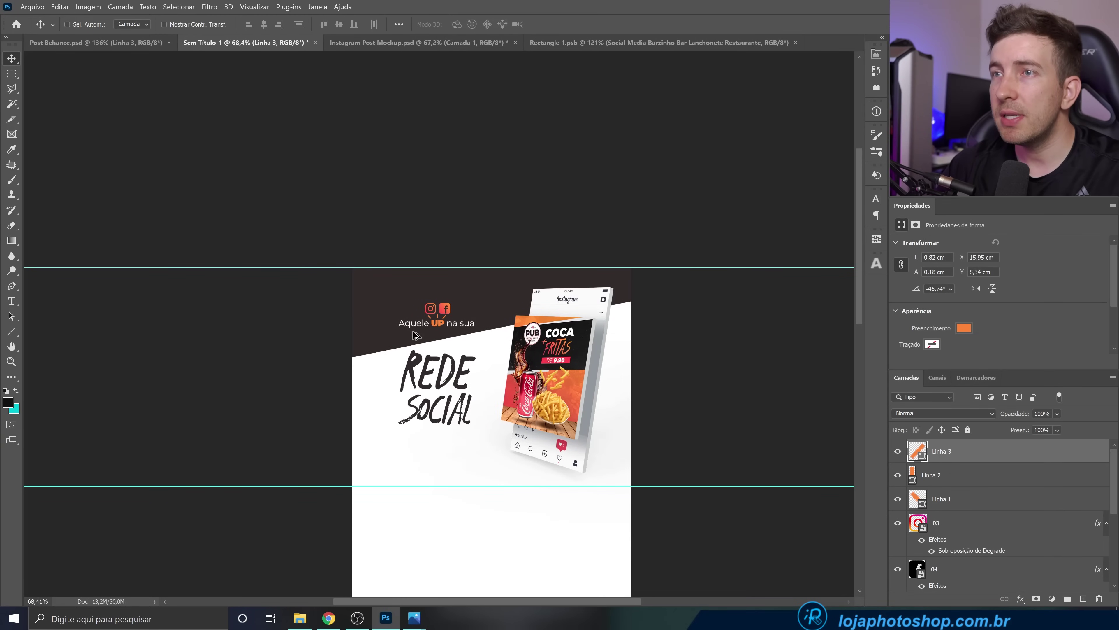
{"action": "scroll", "coordinate": [467, 386], "scroll_direction": "up", "scroll_amount": 3}
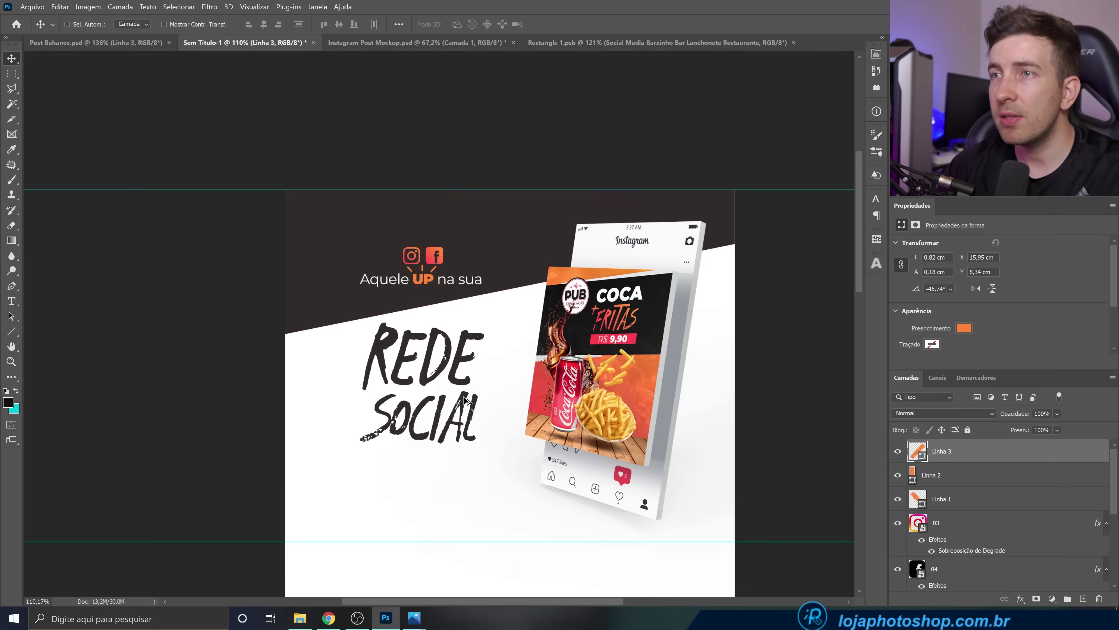
Group the tagline, social icon and ray layers into Agrupar 1, then hide it to check
{"action": "scroll", "coordinate": [506, 379], "scroll_direction": "up", "scroll_amount": 2}
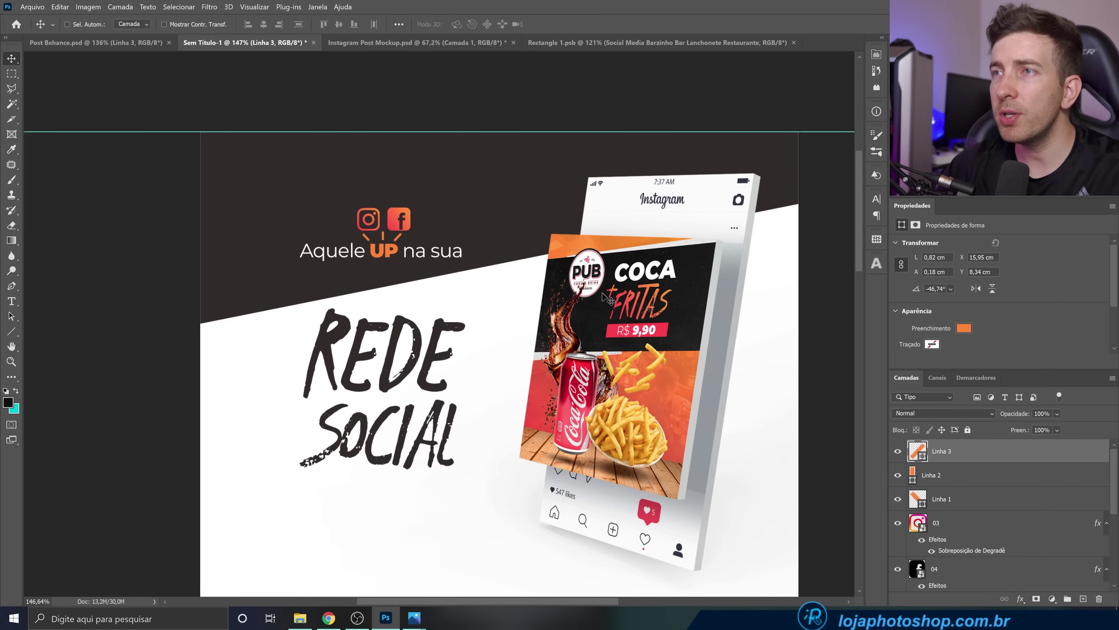
{"action": "scroll", "coordinate": [410, 322], "scroll_direction": "down", "scroll_amount": 2}
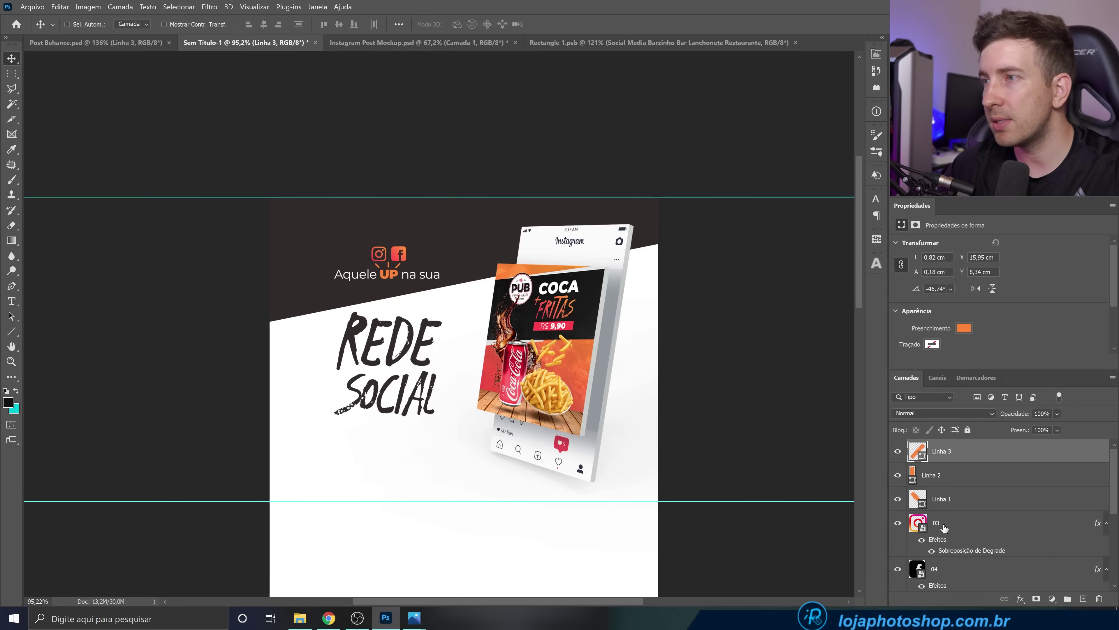
{"action": "scroll", "coordinate": [944, 527], "scroll_direction": "down", "scroll_amount": 2}
{"action": "scroll", "coordinate": [953, 517], "scroll_direction": "down", "scroll_amount": 1}
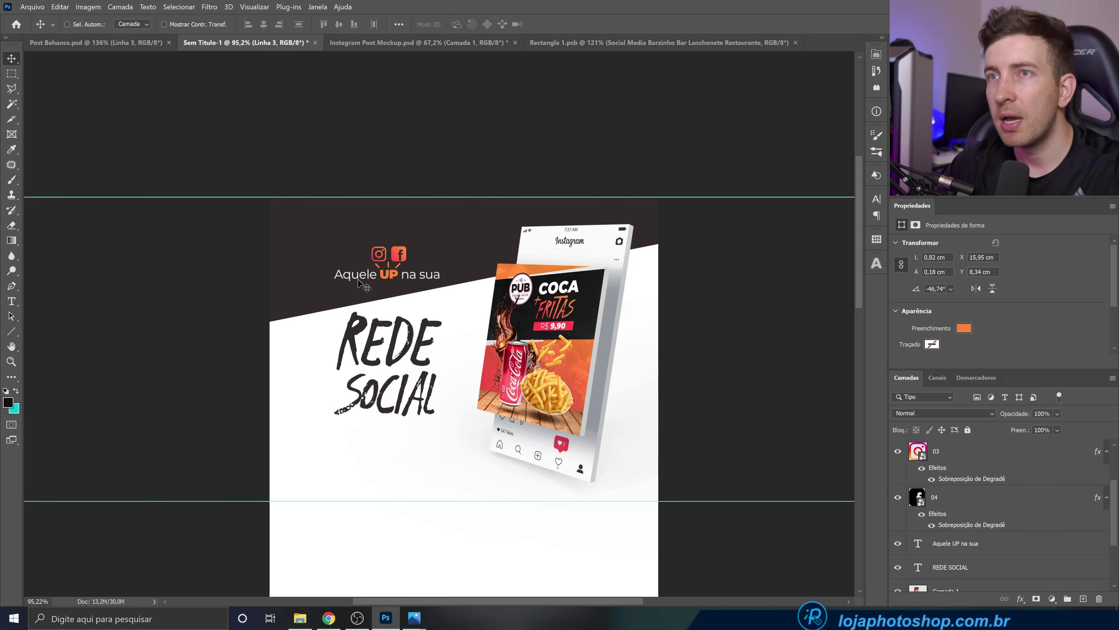
{"action": "left_click", "coordinate": [986, 548], "text": "shift"}
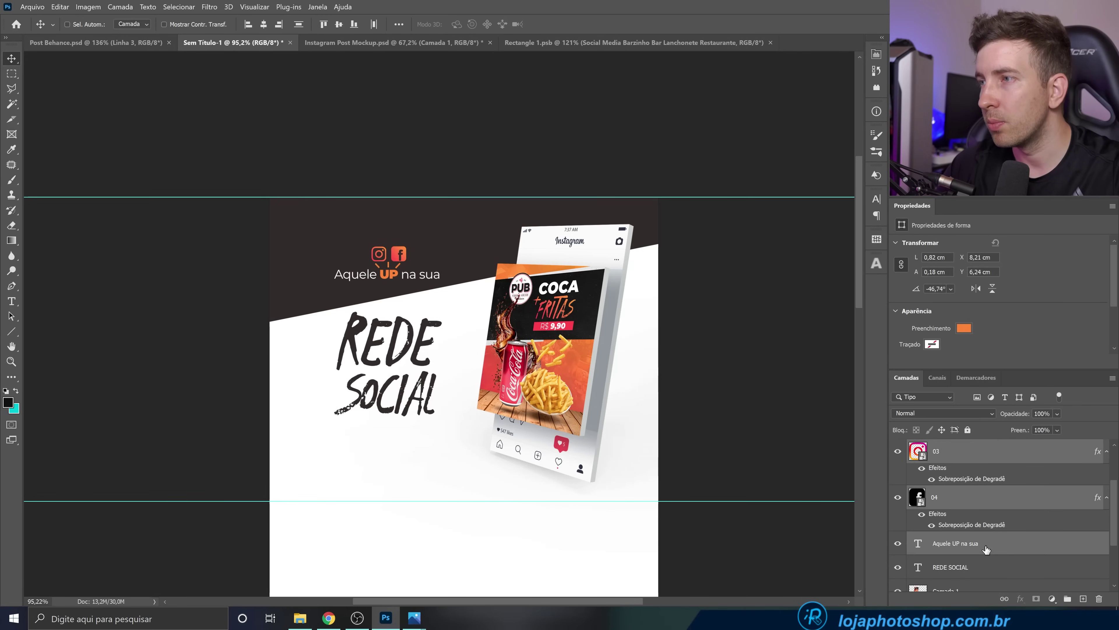
{"action": "scroll", "coordinate": [988, 549], "scroll_direction": "up", "scroll_amount": 1}
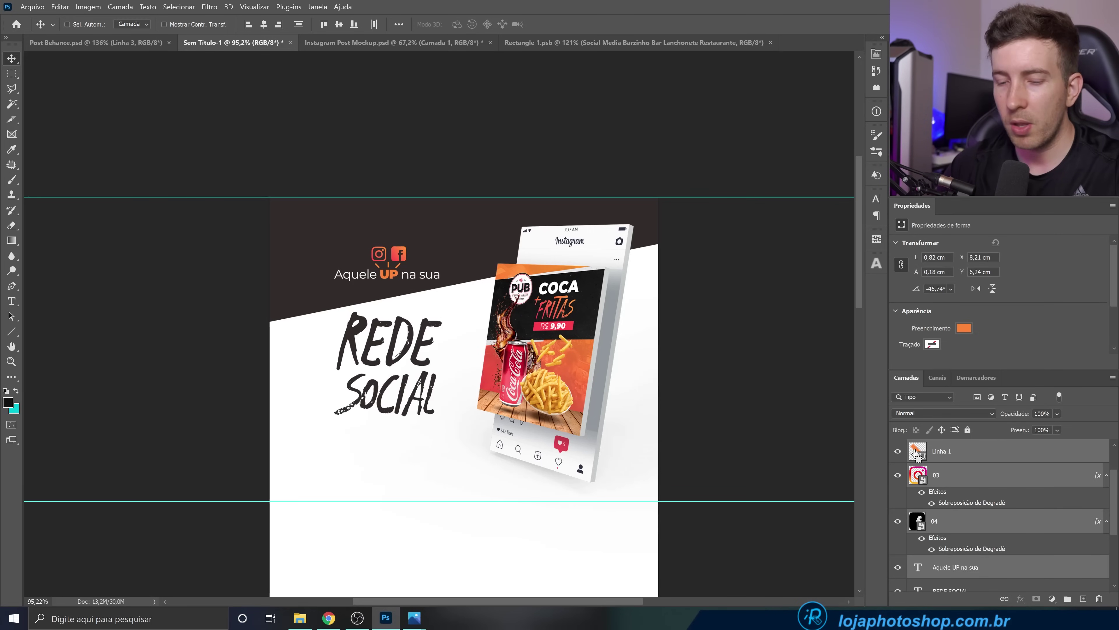
{"action": "key", "text": "ctrl+g"}
{"action": "left_click", "coordinate": [898, 447]}
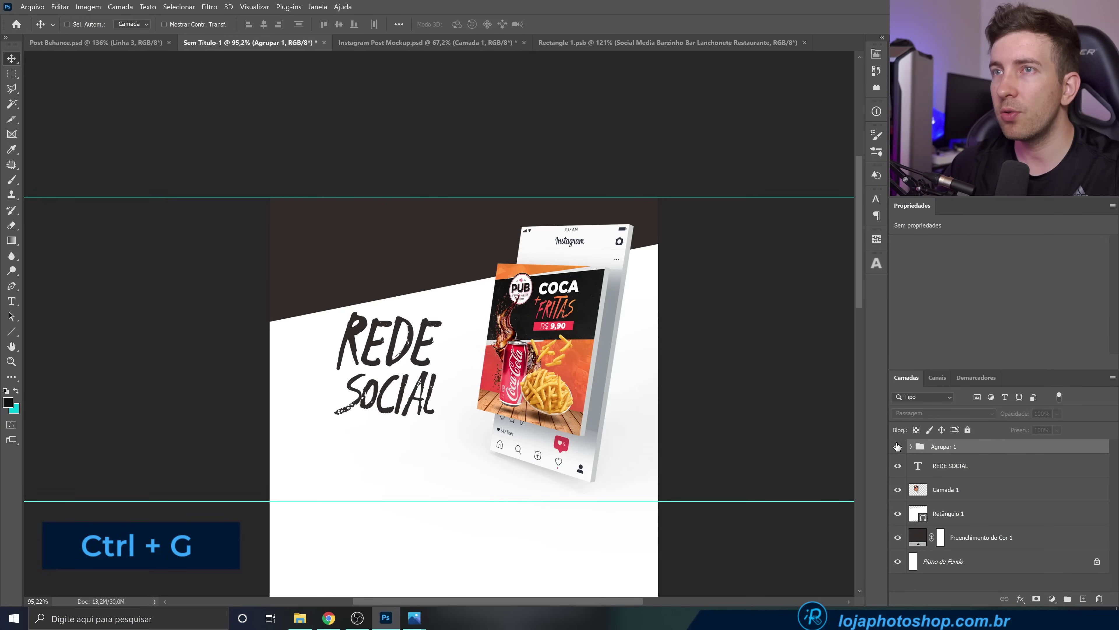
Skew the Agrupar 1 group about -10.5° so its right side rises with the panel
{"action": "left_click", "coordinate": [897, 446]}
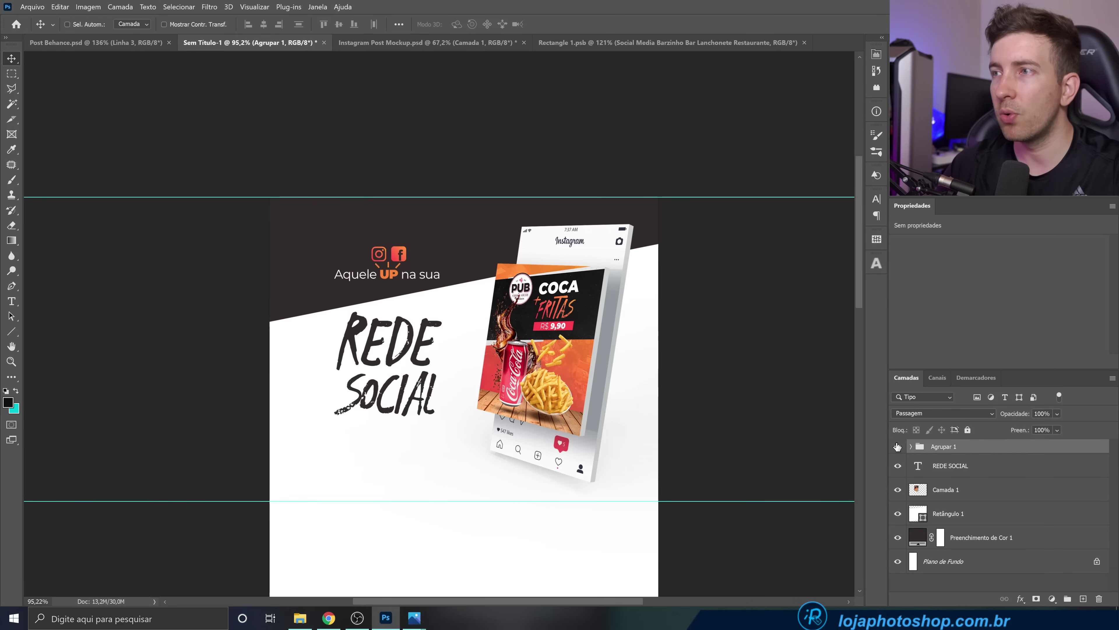
{"action": "scroll", "coordinate": [348, 240], "scroll_direction": "up", "scroll_amount": 3}
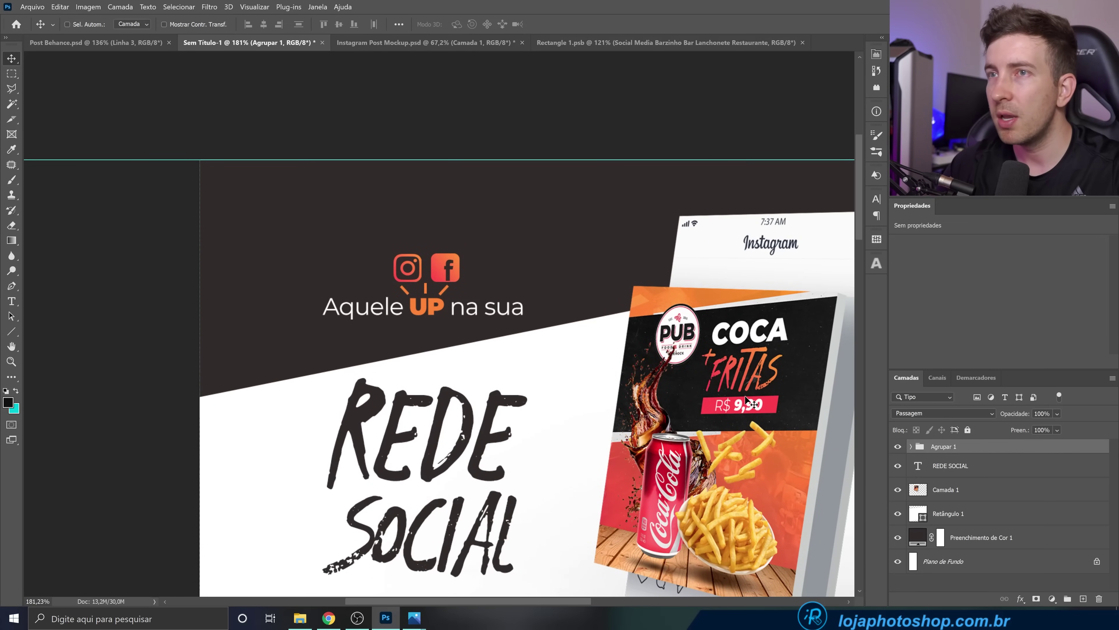
{"action": "key", "text": "ctrl+t"}
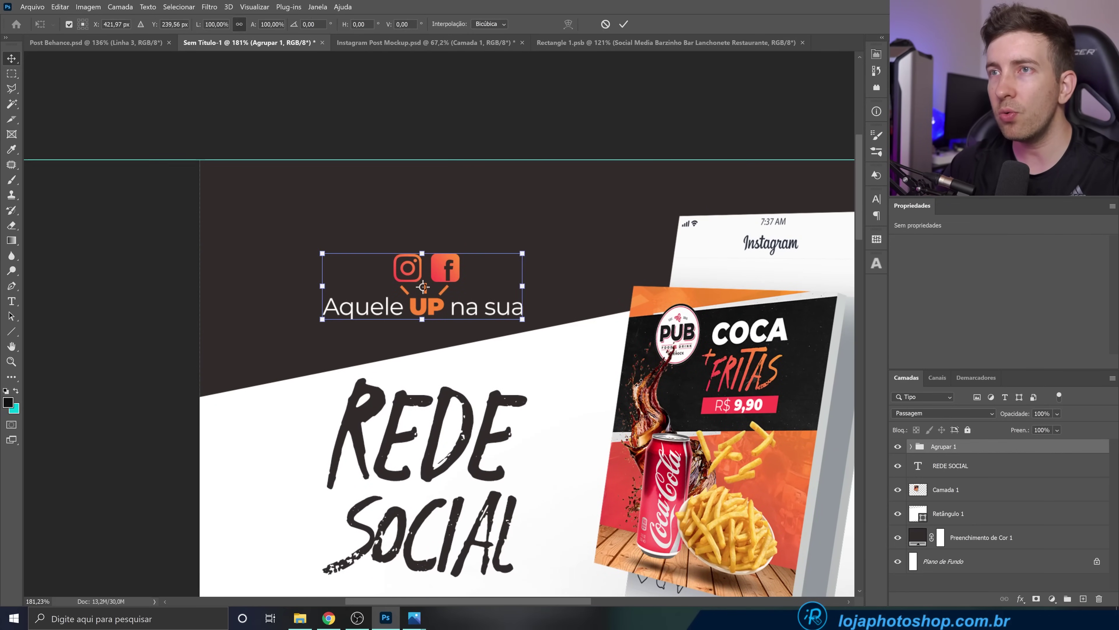
{"action": "left_click_drag", "start_coordinate": [523, 287], "coordinate": [524, 260]}
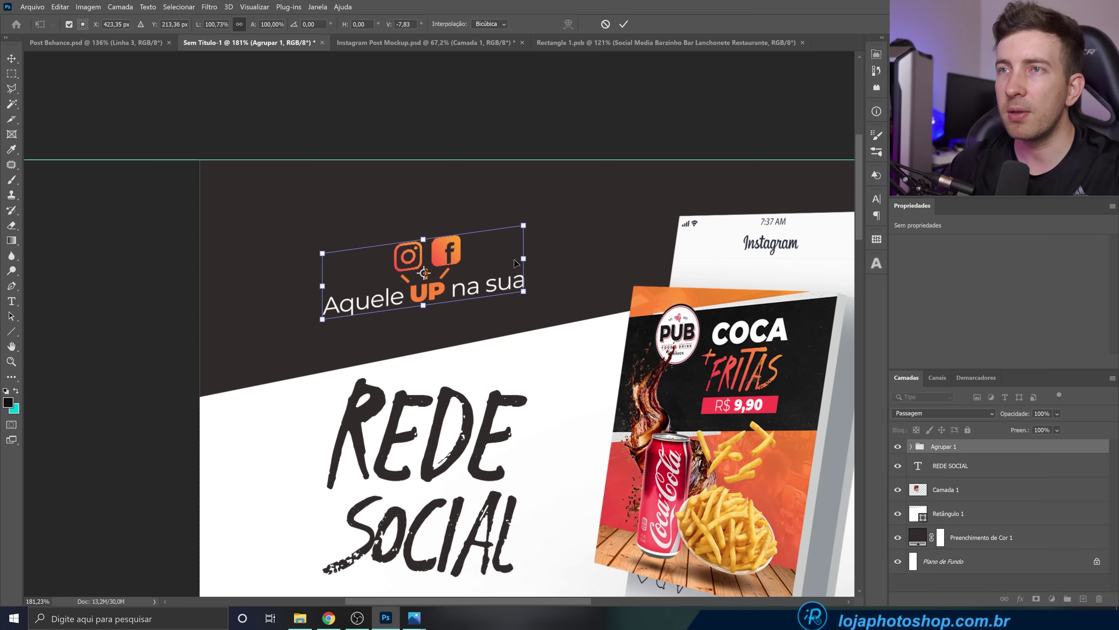
{"action": "left_click_drag", "start_coordinate": [514, 265], "coordinate": [517, 294]}
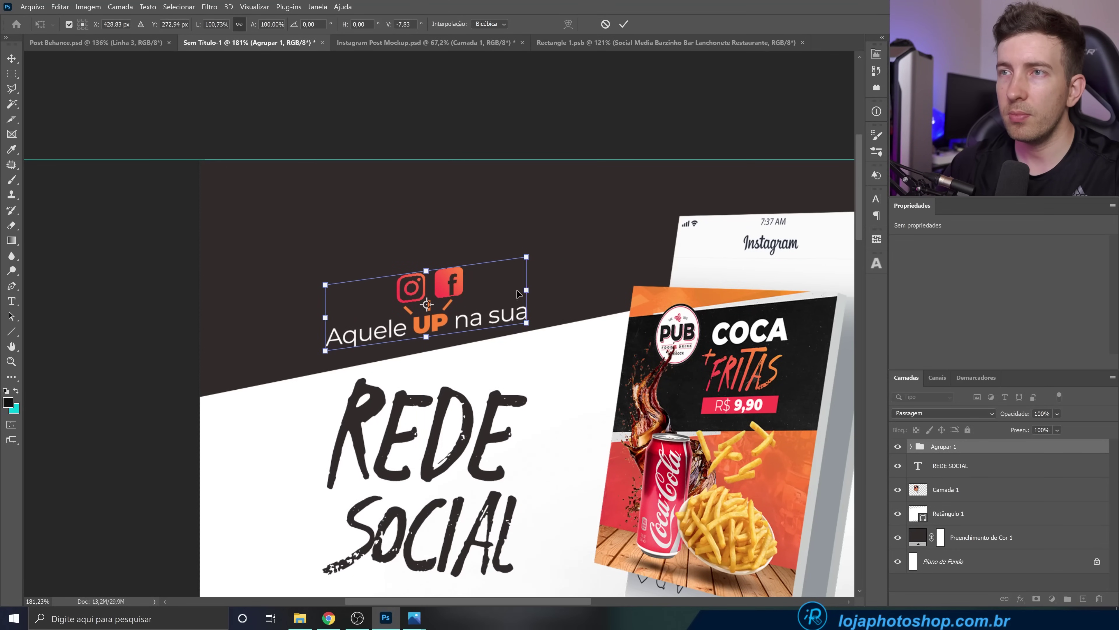
{"action": "left_click_drag", "start_coordinate": [527, 289], "coordinate": [527, 280]}
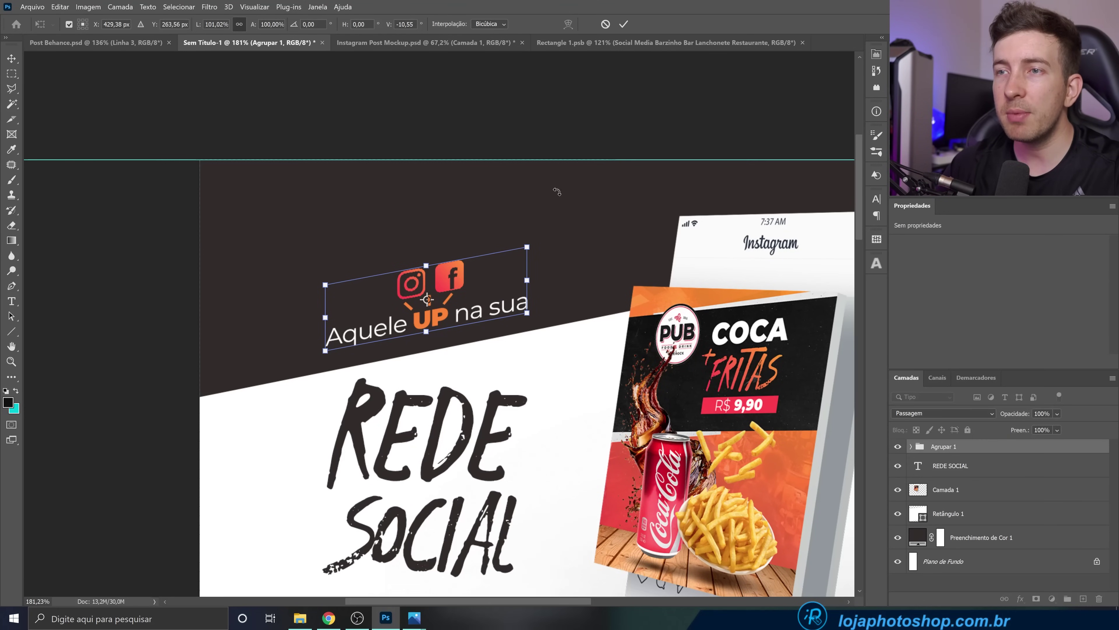
{"action": "left_click", "coordinate": [626, 26]}
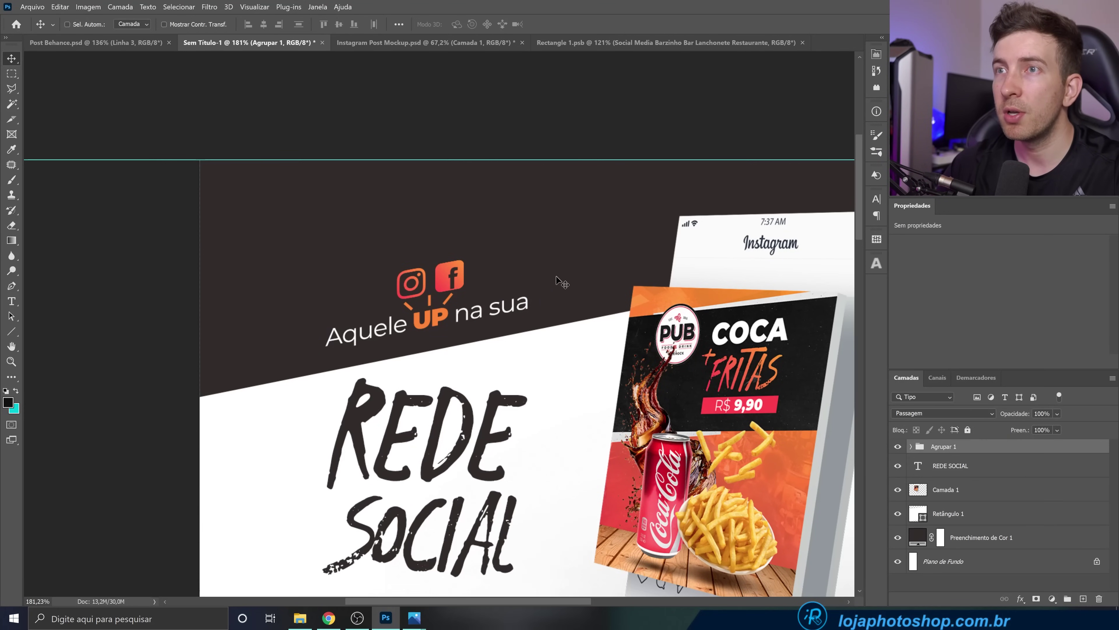
{"action": "scroll", "coordinate": [617, 353], "scroll_direction": "down", "scroll_amount": 2}
{"action": "scroll", "coordinate": [681, 404], "scroll_direction": "down", "scroll_amount": 1}
Skew the REDE SOCIAL heading about -10° so its right side rises
{"action": "key", "text": "alt+bracketleft"}
{"action": "key", "text": "ctrl+t"}
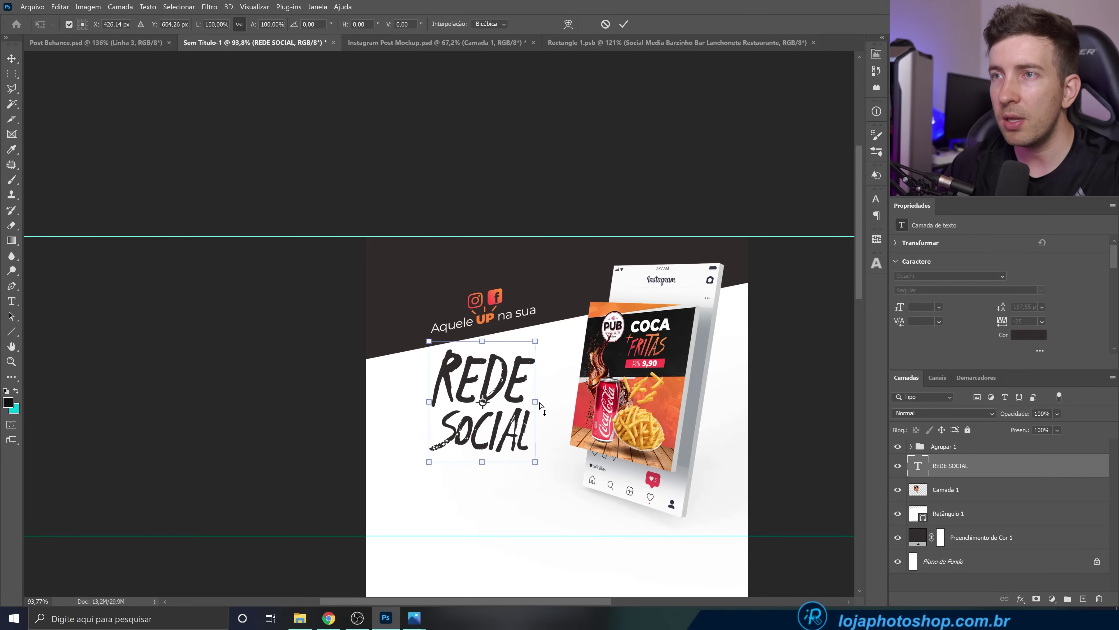
{"action": "left_click_drag", "start_coordinate": [537, 401], "coordinate": [538, 383]}
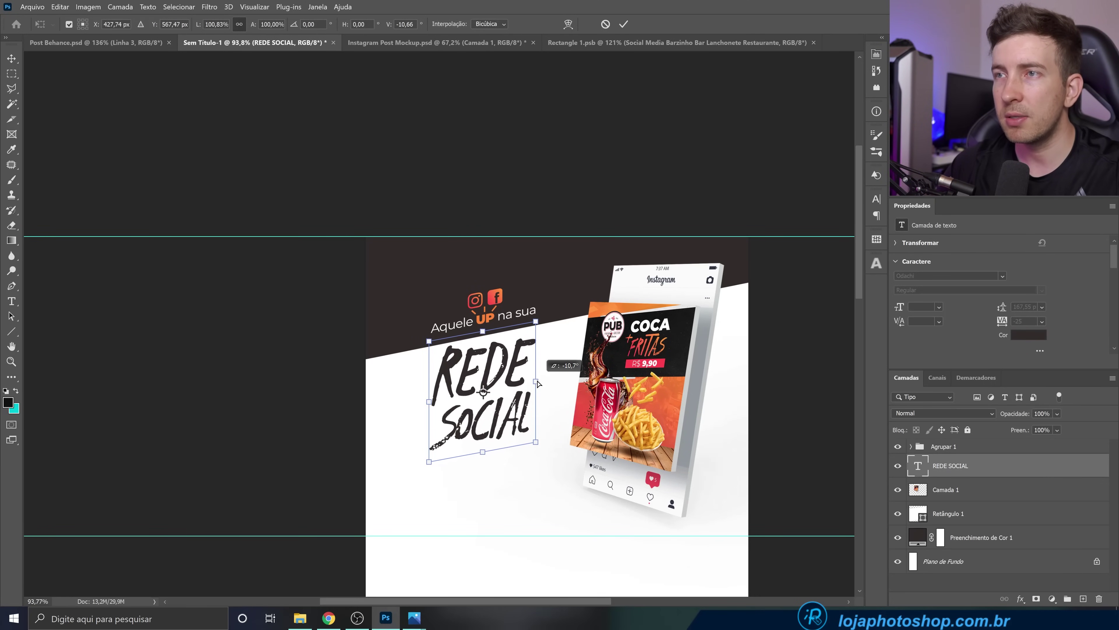
{"action": "left_click_drag", "start_coordinate": [537, 383], "coordinate": [537, 383]}
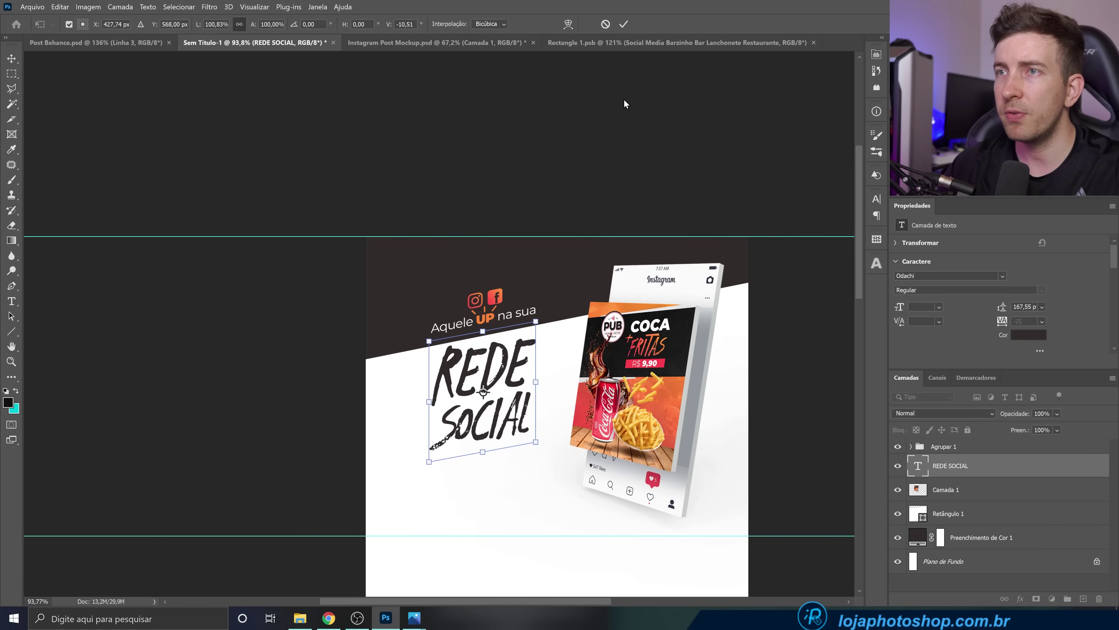
{"action": "left_click", "coordinate": [624, 24]}
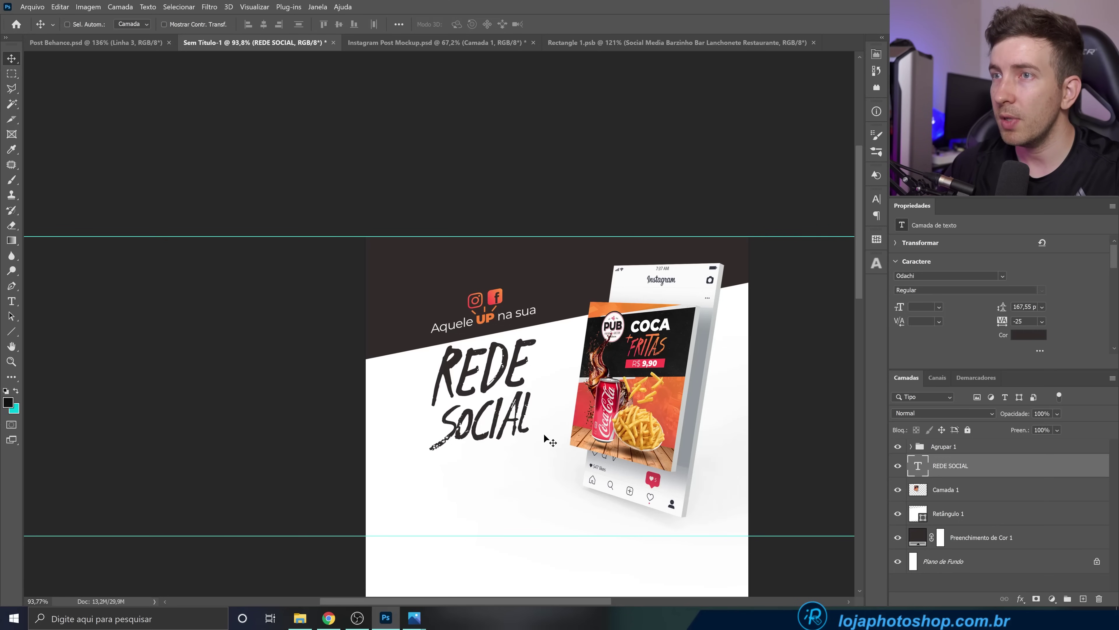
{"action": "scroll", "coordinate": [538, 446], "scroll_direction": "down", "scroll_amount": 4}
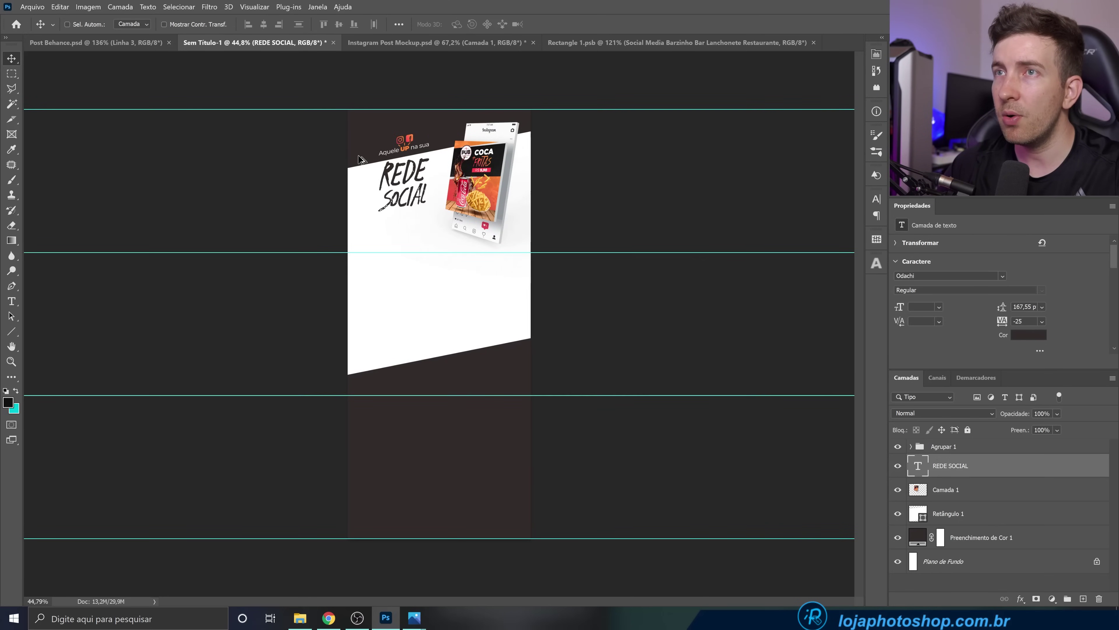
{"action": "scroll", "coordinate": [361, 158], "scroll_direction": "up", "scroll_amount": 2}
{"action": "scroll", "coordinate": [361, 152], "scroll_direction": "up", "scroll_amount": 2}
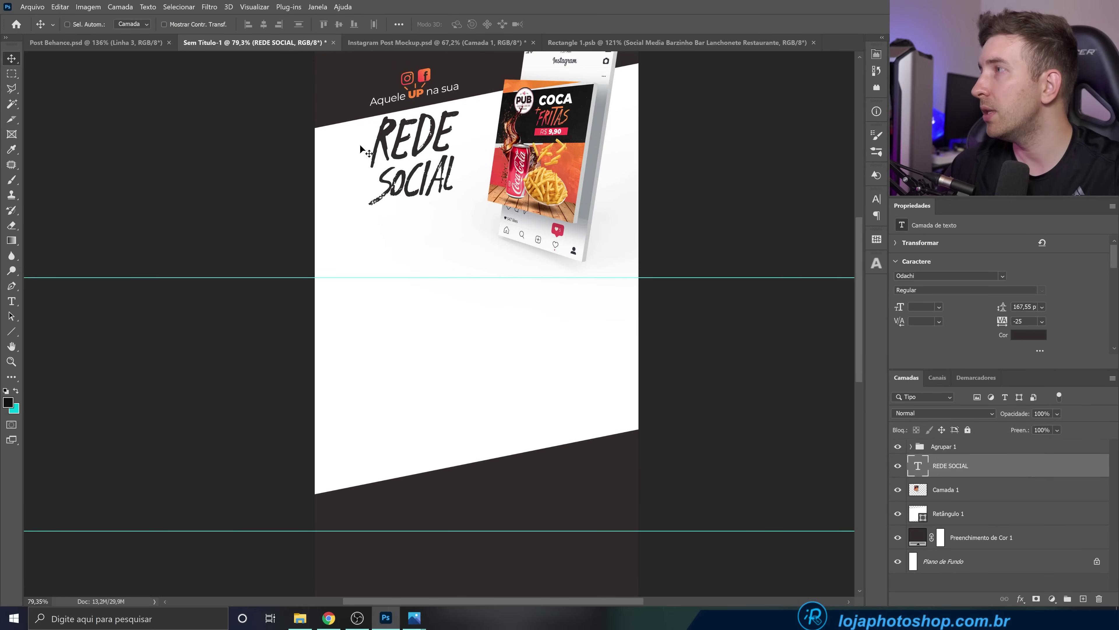
{"action": "scroll", "coordinate": [361, 144], "scroll_direction": "down", "scroll_amount": 2}
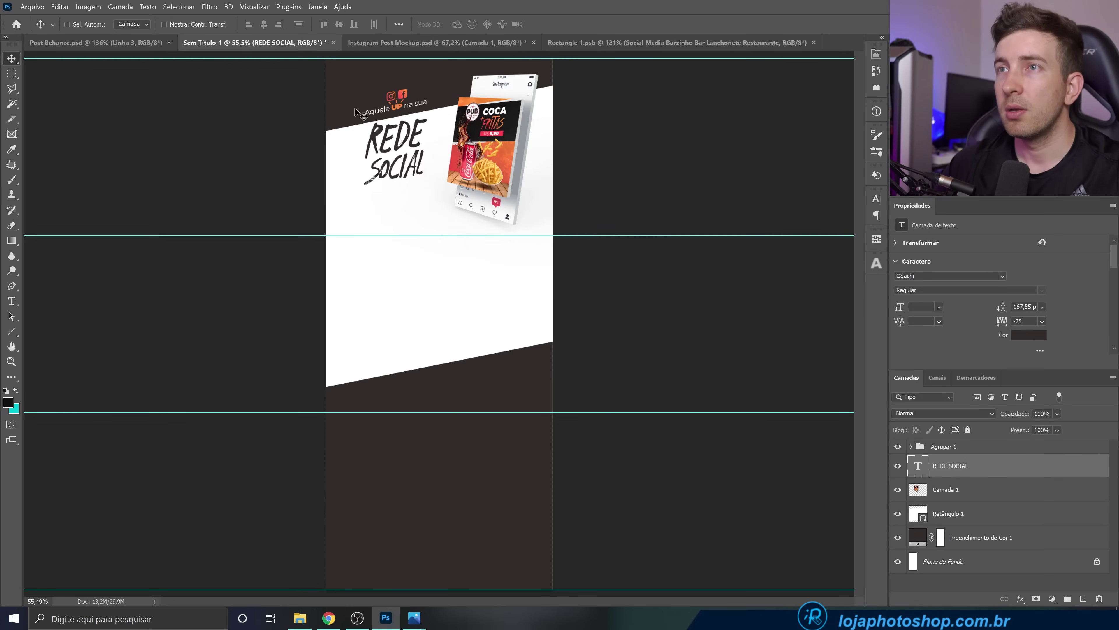
{"action": "scroll", "coordinate": [357, 123], "scroll_direction": "up", "scroll_amount": 2}
{"action": "scroll", "coordinate": [407, 275], "scroll_direction": "up", "scroll_amount": 2}
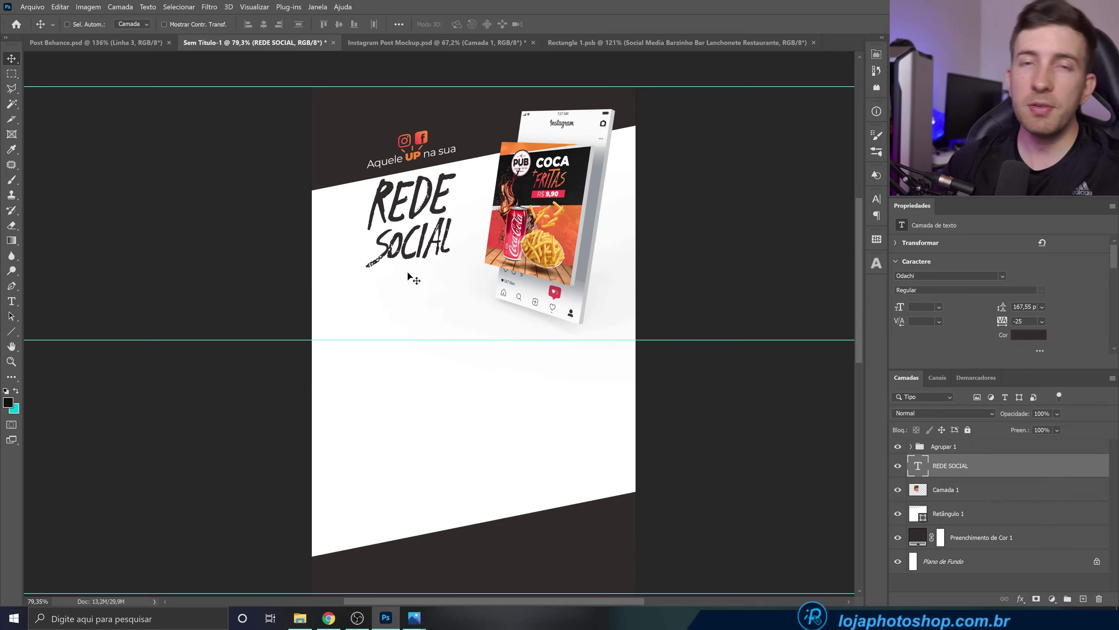
{"action": "scroll", "coordinate": [507, 335], "scroll_direction": "down", "scroll_amount": 2}
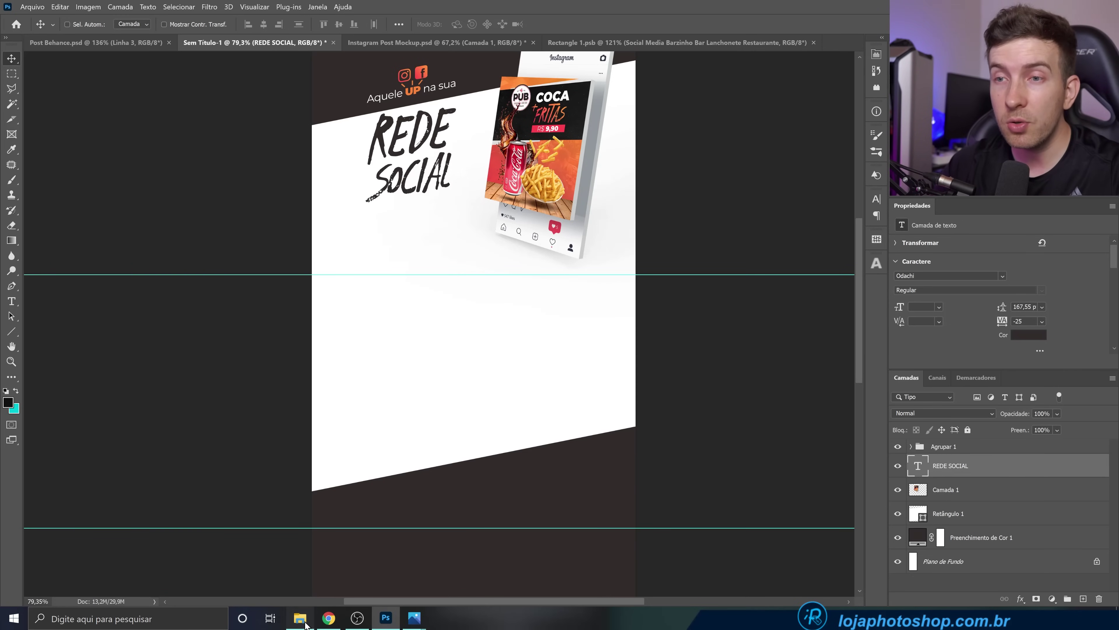
Drag the Social Media Barzinho image from TRABALHO NO BEHANCE onto the Photoshop canvas
{"action": "left_click", "coordinate": [300, 617]}
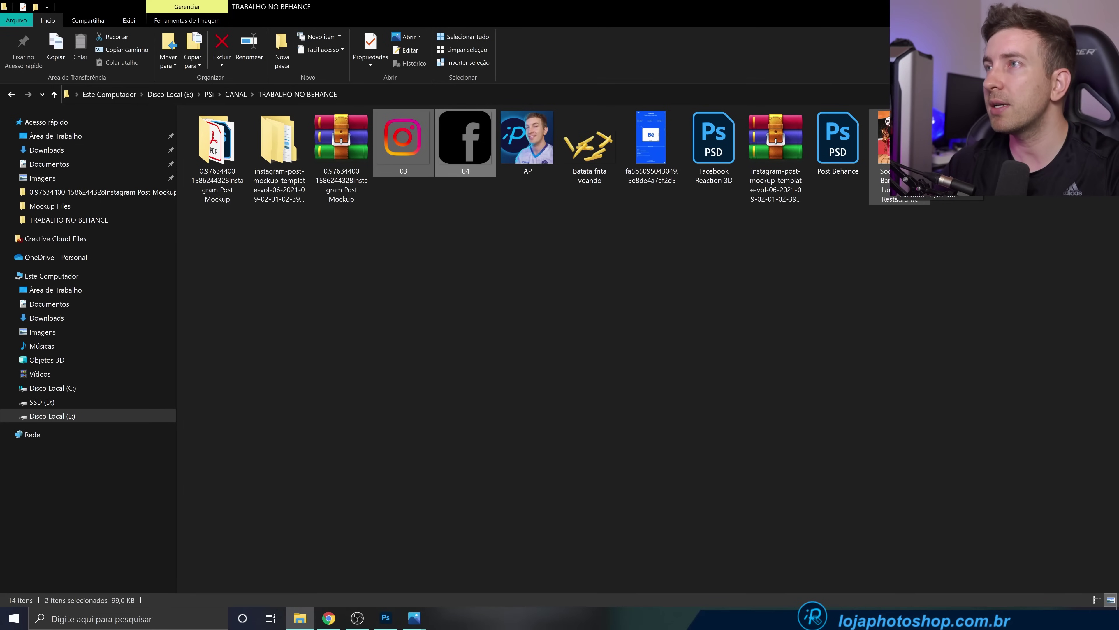
{"action": "left_click_drag", "start_coordinate": [882, 176], "coordinate": [394, 613]}
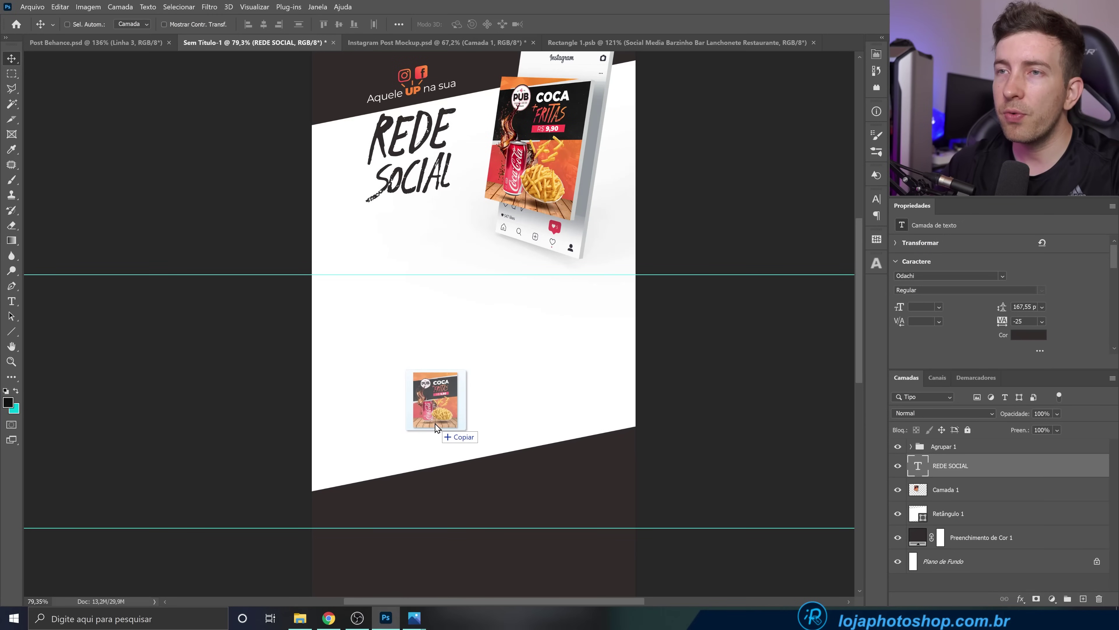
{"action": "mouse_move", "coordinate": [394, 613]}
{"action": "left_mouse_down"}
{"action": "mouse_move", "coordinate": [434, 423]}
{"action": "mouse_move", "coordinate": [480, 453]}
{"action": "left_mouse_up"}
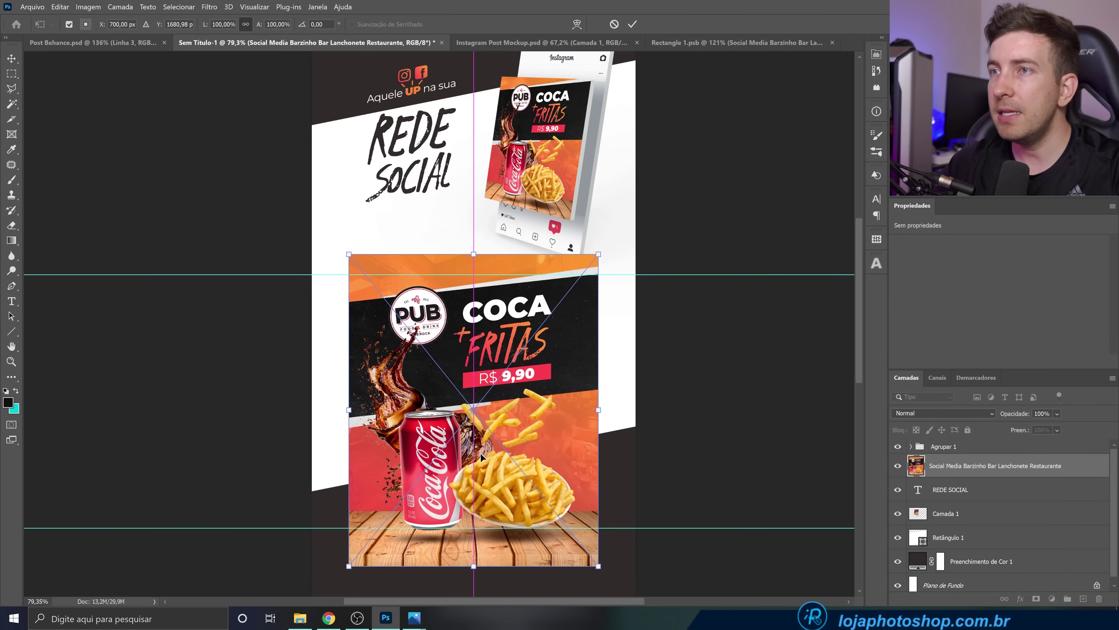
Distort the COCA + FRITAS post's corners and rotate it to about -8.61°
{"action": "left_click_drag", "start_coordinate": [479, 453], "coordinate": [498, 444]}
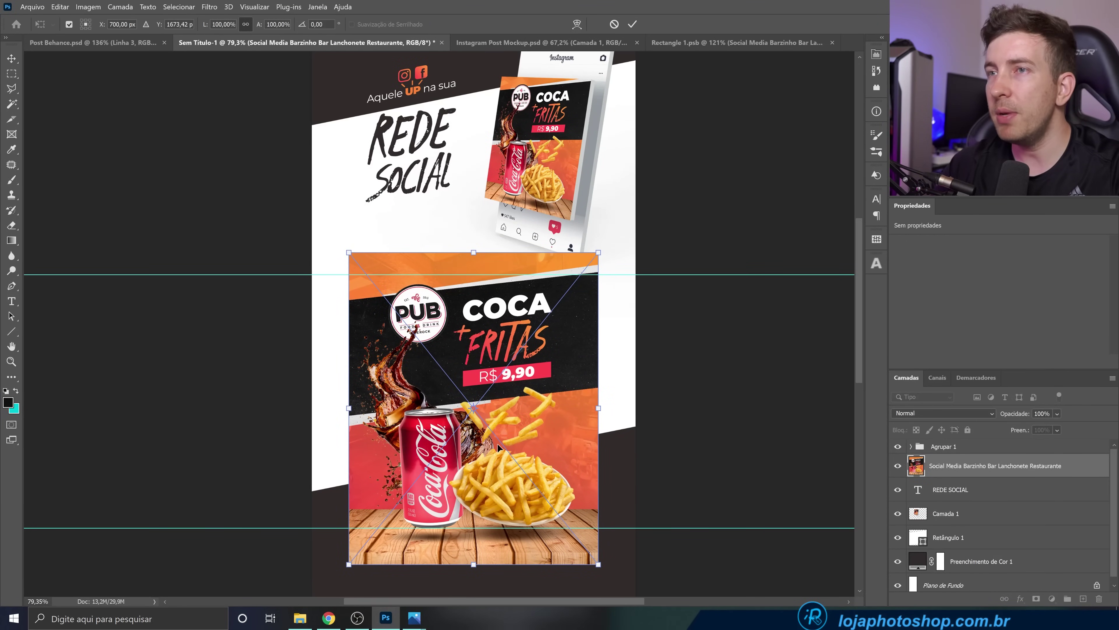
{"action": "left_click_drag", "start_coordinate": [602, 256], "coordinate": [586, 263]}
{"action": "left_click_drag", "start_coordinate": [600, 565], "coordinate": [592, 551]}
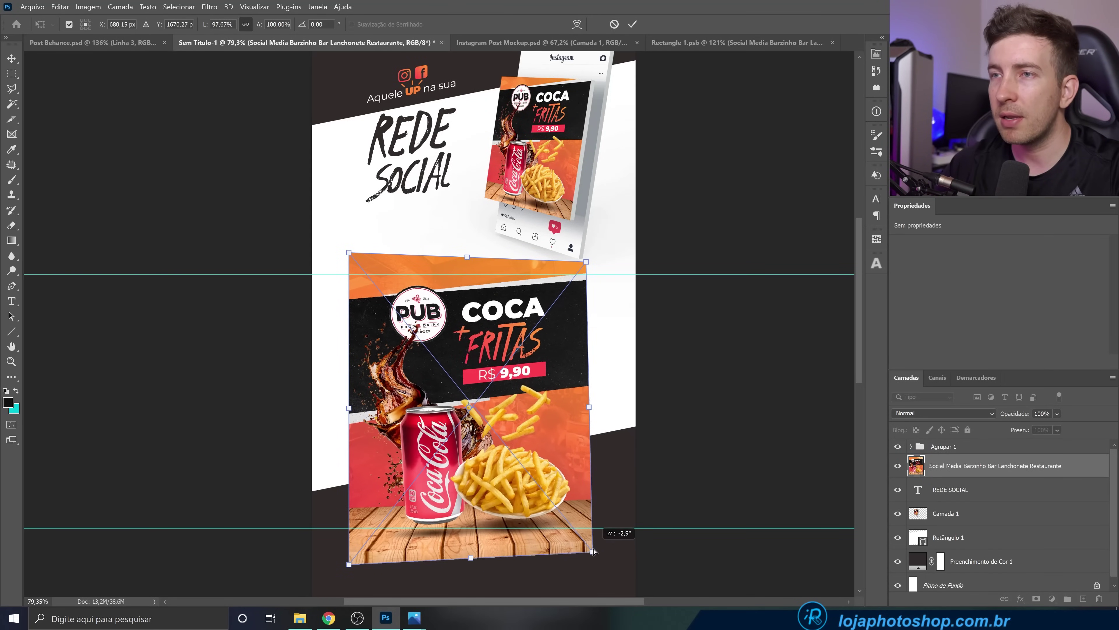
{"action": "left_click_drag", "start_coordinate": [351, 570], "coordinate": [351, 577]}
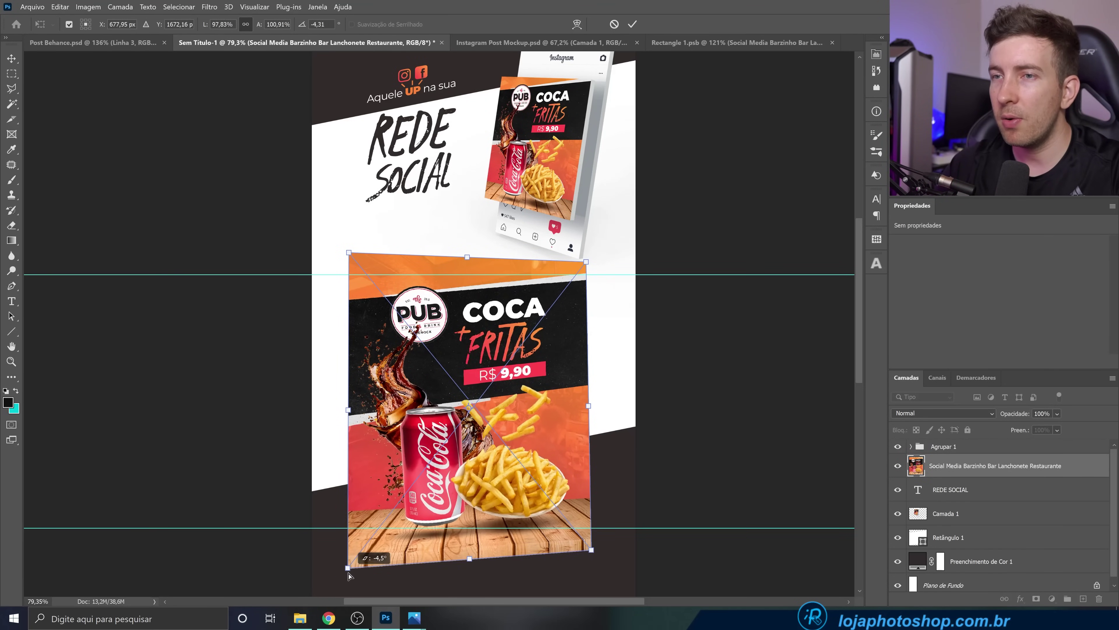
{"action": "scroll", "coordinate": [458, 467], "scroll_direction": "down", "scroll_amount": 1}
{"action": "scroll", "coordinate": [458, 467], "scroll_direction": "down", "scroll_amount": 2}
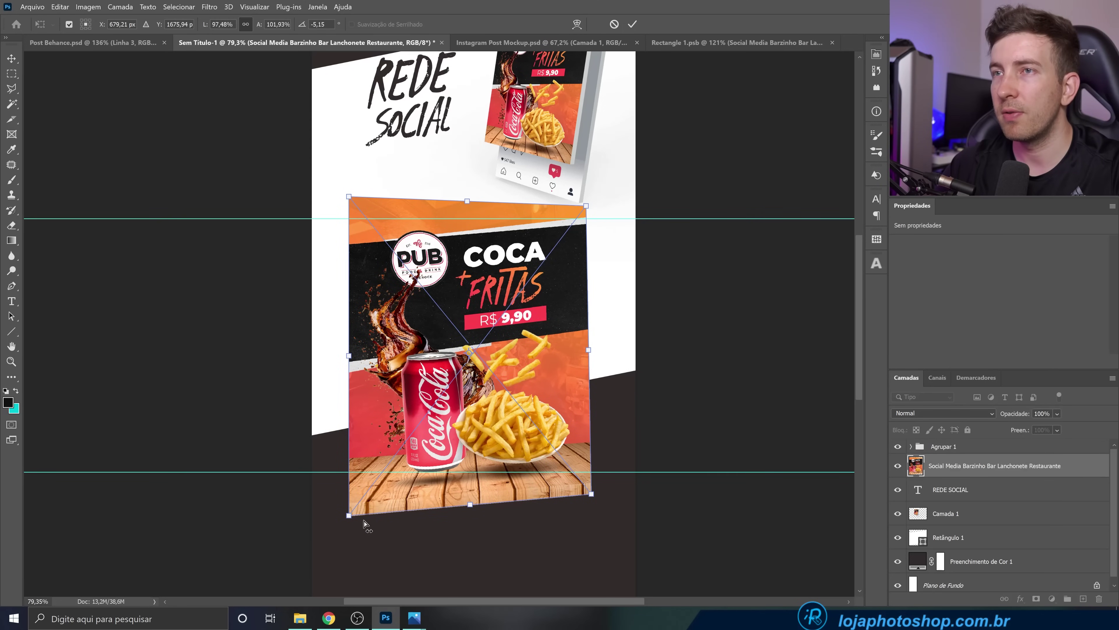
{"action": "left_click_drag", "start_coordinate": [354, 521], "coordinate": [394, 530]}
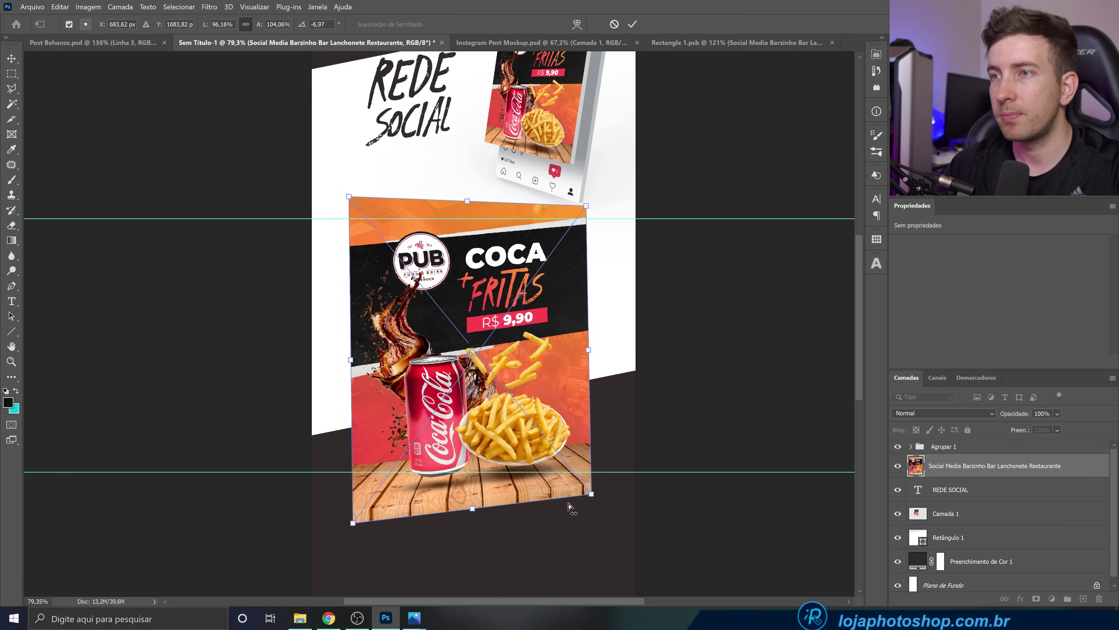
{"action": "left_click_drag", "start_coordinate": [591, 494], "coordinate": [591, 491]}
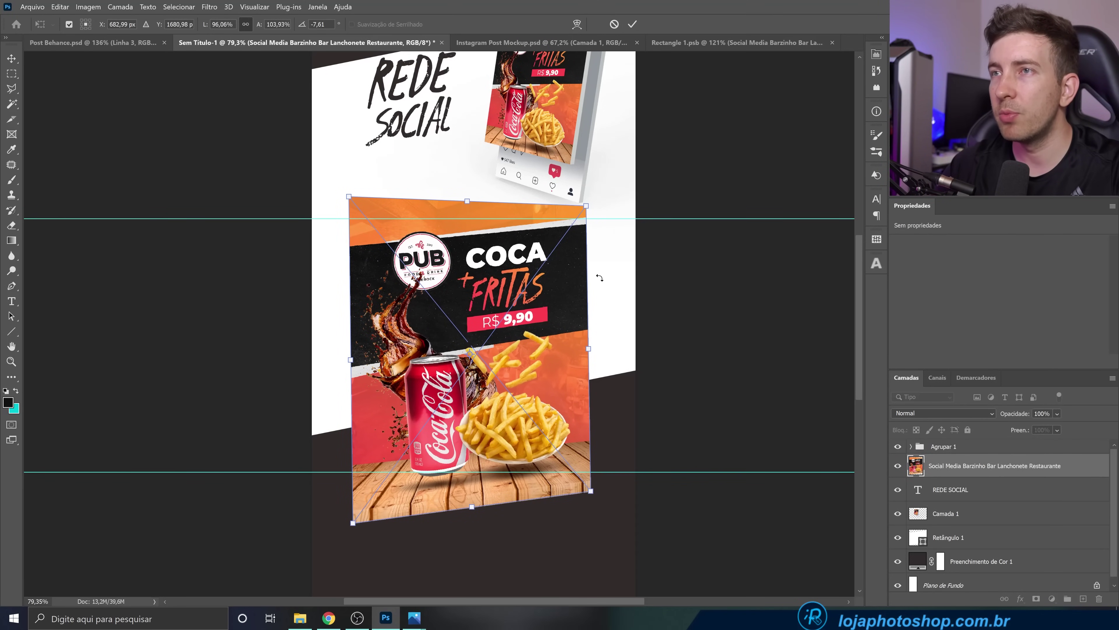
{"action": "left_click_drag", "start_coordinate": [590, 210], "coordinate": [582, 216]}
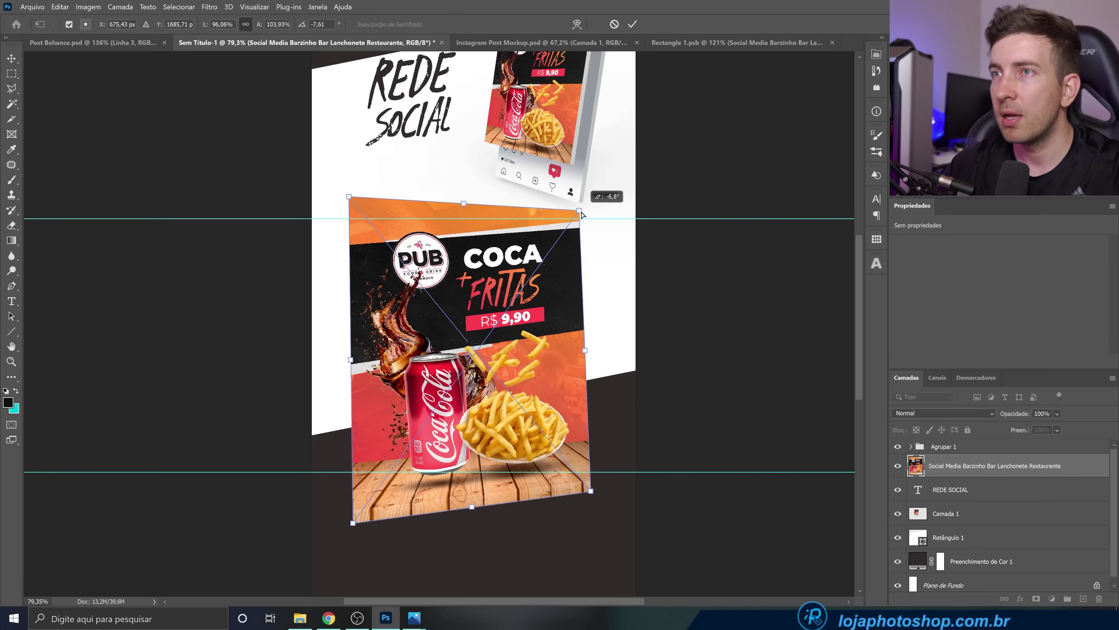
{"action": "scroll", "coordinate": [596, 333], "scroll_direction": "down", "scroll_amount": 1}
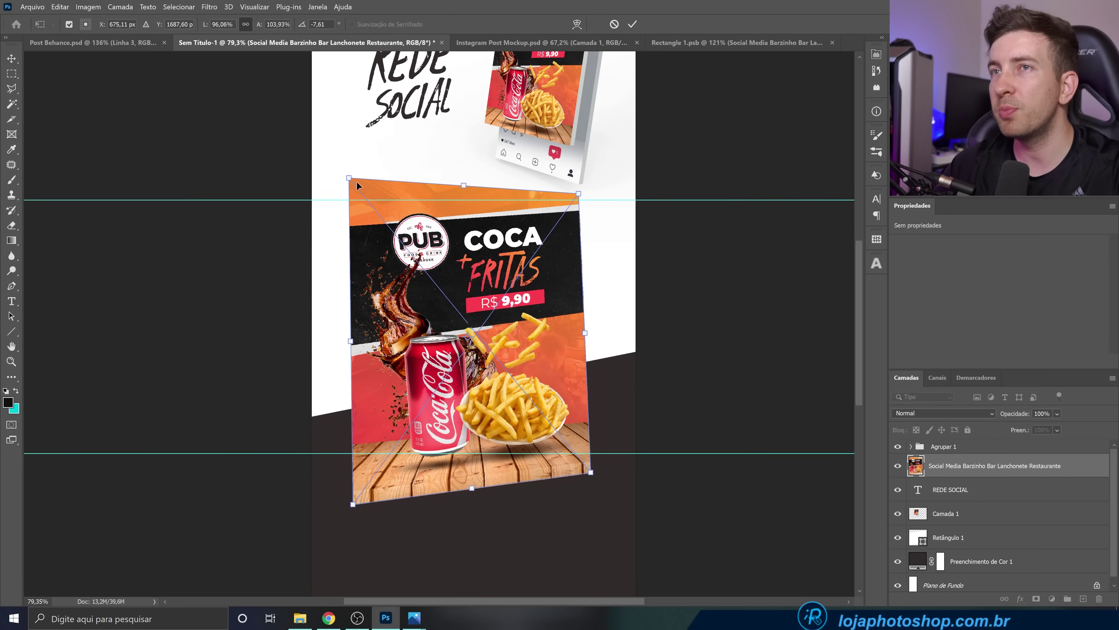
{"action": "left_click_drag", "start_coordinate": [347, 179], "coordinate": [345, 182]}
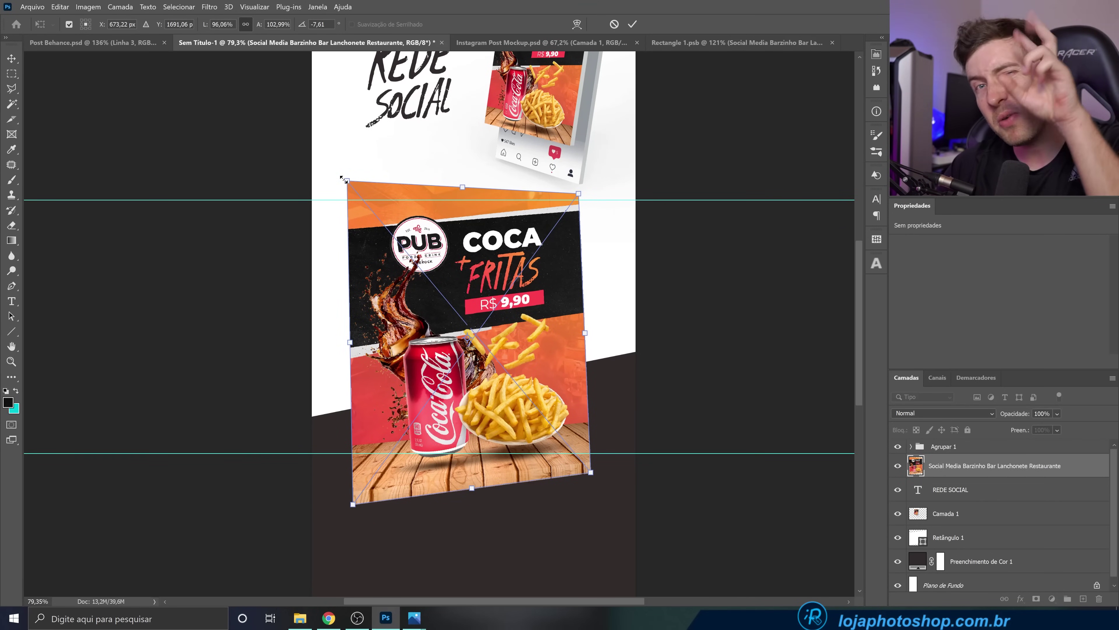
{"action": "scroll", "coordinate": [591, 159], "scroll_direction": "down", "scroll_amount": 1}
{"action": "left_click_drag", "start_coordinate": [609, 156], "coordinate": [614, 149]}
{"action": "left_click_drag", "start_coordinate": [566, 271], "coordinate": [572, 269]}
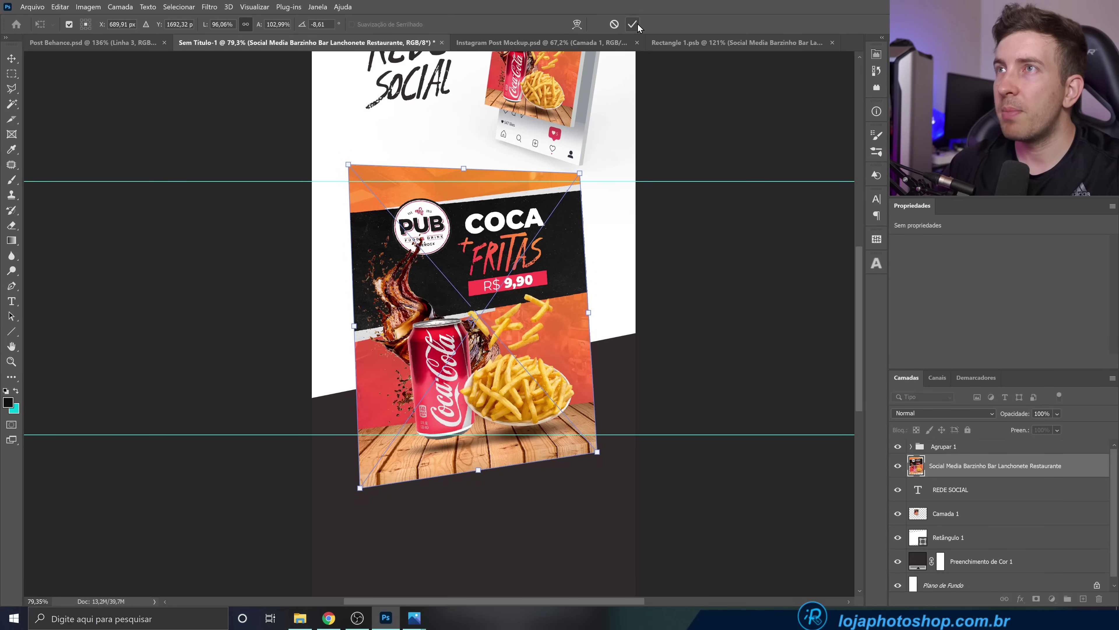
{"action": "key", "text": "Return"}
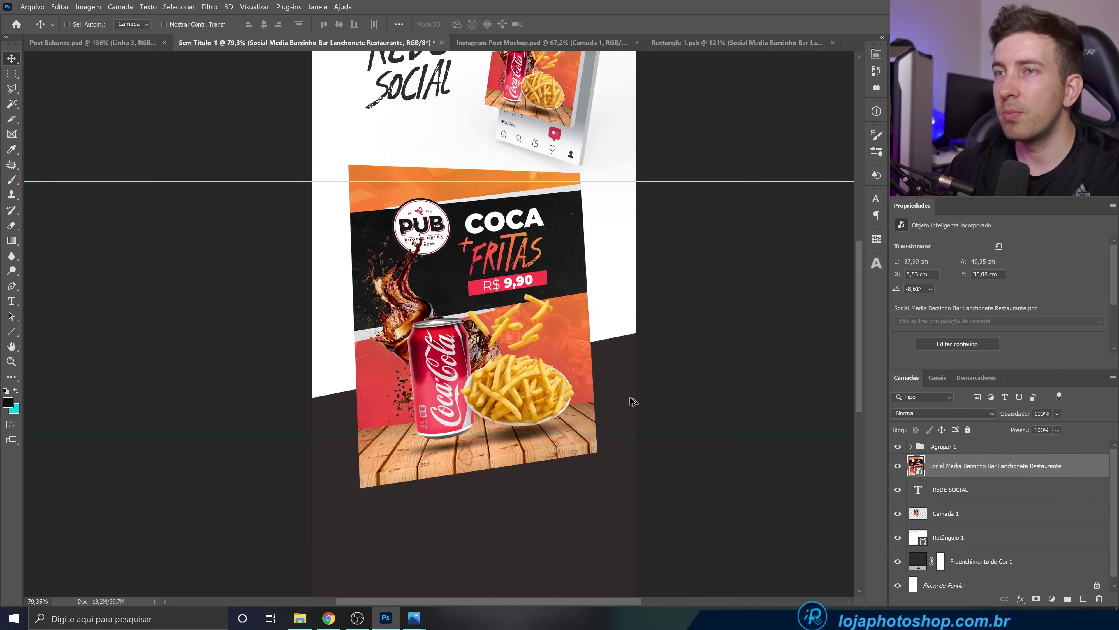
Nudge the post into place and scale it to 37.43 × 48.65 cm
{"action": "scroll", "coordinate": [608, 388], "scroll_direction": "down", "scroll_amount": 3}
{"action": "scroll", "coordinate": [573, 374], "scroll_direction": "down", "scroll_amount": 2}
{"action": "scroll", "coordinate": [405, 269], "scroll_direction": "up", "scroll_amount": 4}
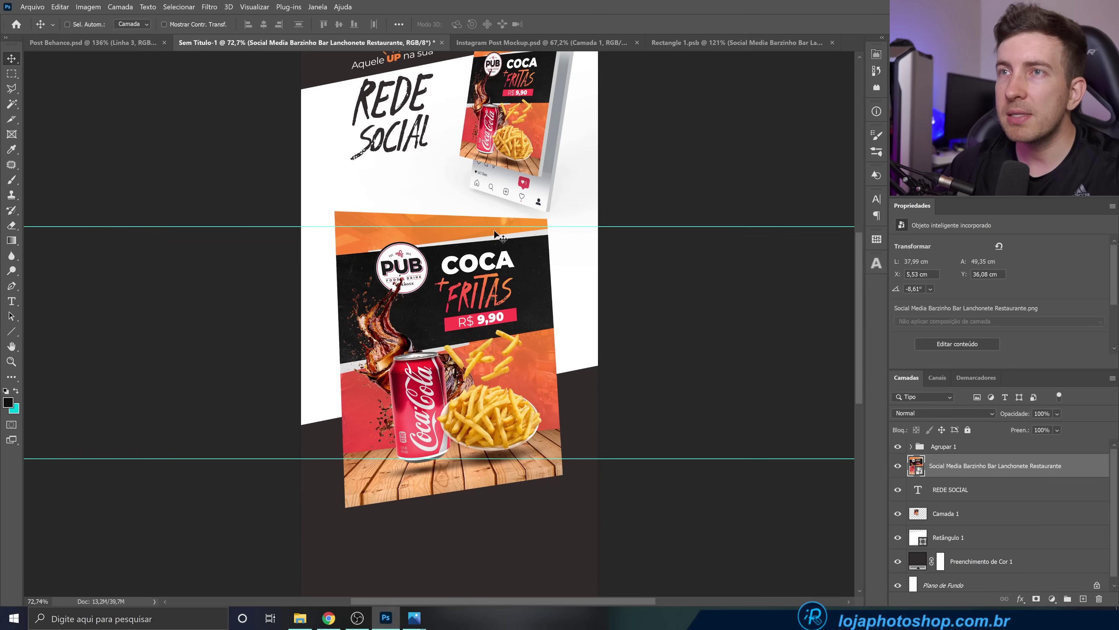
{"action": "left_click_drag", "start_coordinate": [482, 395], "coordinate": [486, 395]}
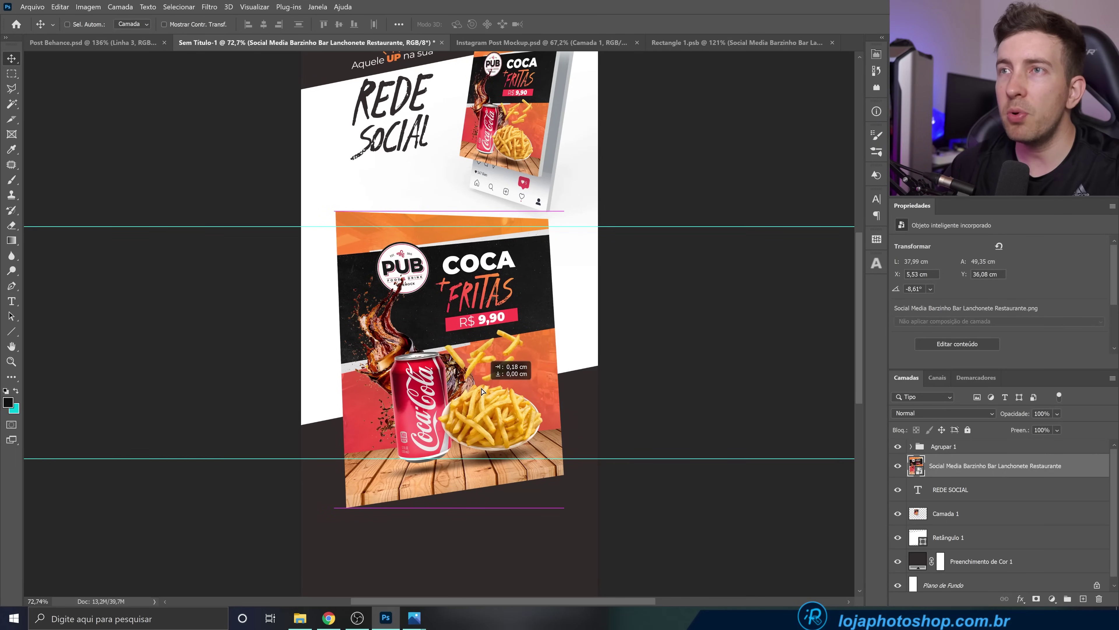
{"action": "scroll", "coordinate": [505, 432], "scroll_direction": "down", "scroll_amount": 2}
{"action": "scroll", "coordinate": [417, 266], "scroll_direction": "up", "scroll_amount": 1}
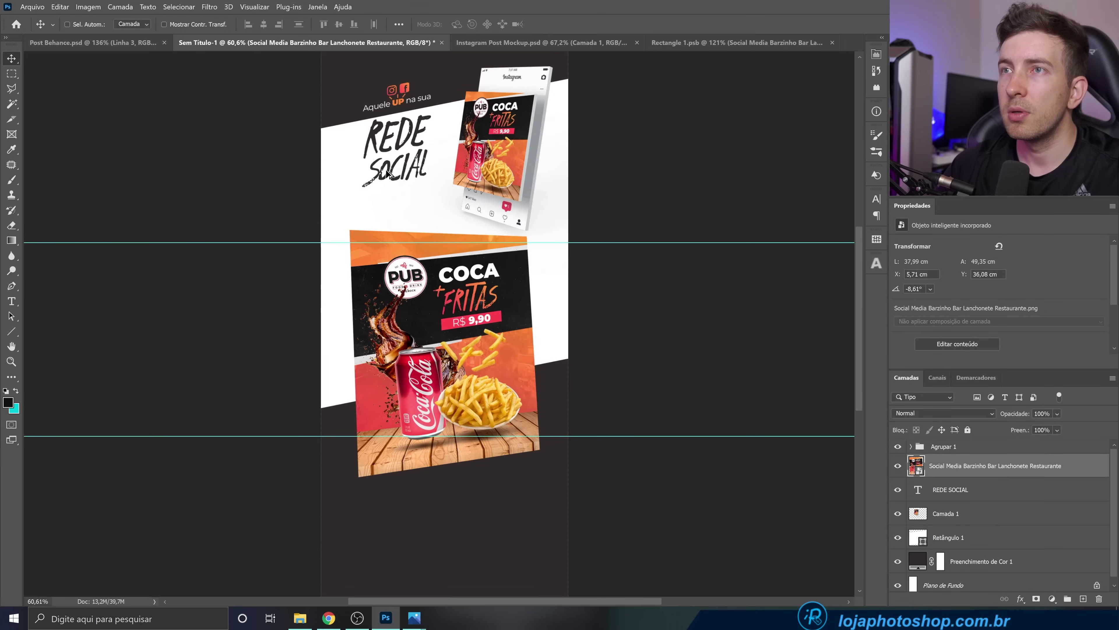
{"action": "scroll", "coordinate": [421, 267], "scroll_direction": "up", "scroll_amount": 1}
{"action": "left_click_drag", "start_coordinate": [460, 304], "coordinate": [461, 303]}
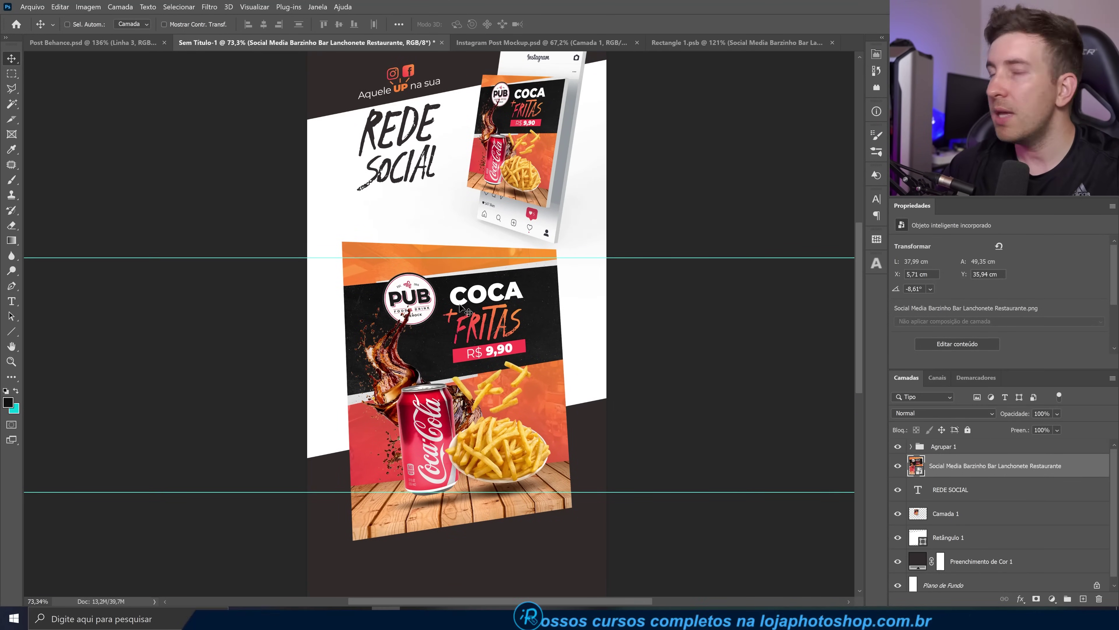
{"action": "scroll", "coordinate": [483, 451], "scroll_direction": "up", "scroll_amount": 1}
{"action": "scroll", "coordinate": [485, 441], "scroll_direction": "up", "scroll_amount": 1}
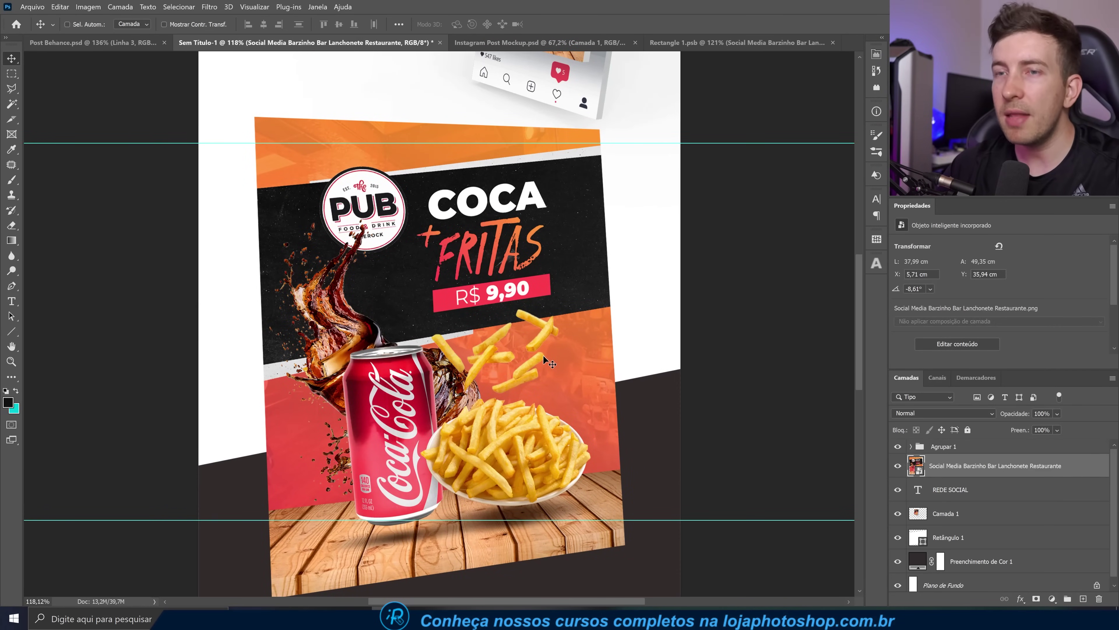
{"action": "key", "text": "ctrl+t"}
{"action": "left_click_drag", "start_coordinate": [602, 133], "coordinate": [600, 134]}
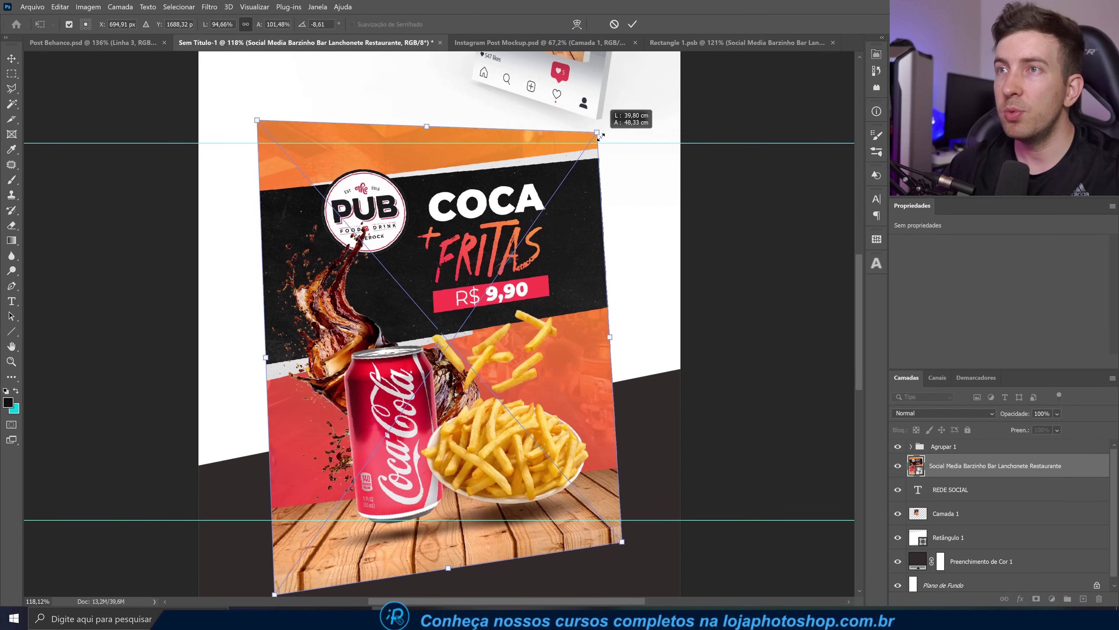
{"action": "left_click", "coordinate": [632, 24]}
{"action": "scroll", "coordinate": [603, 361], "scroll_direction": "down", "scroll_amount": 4}
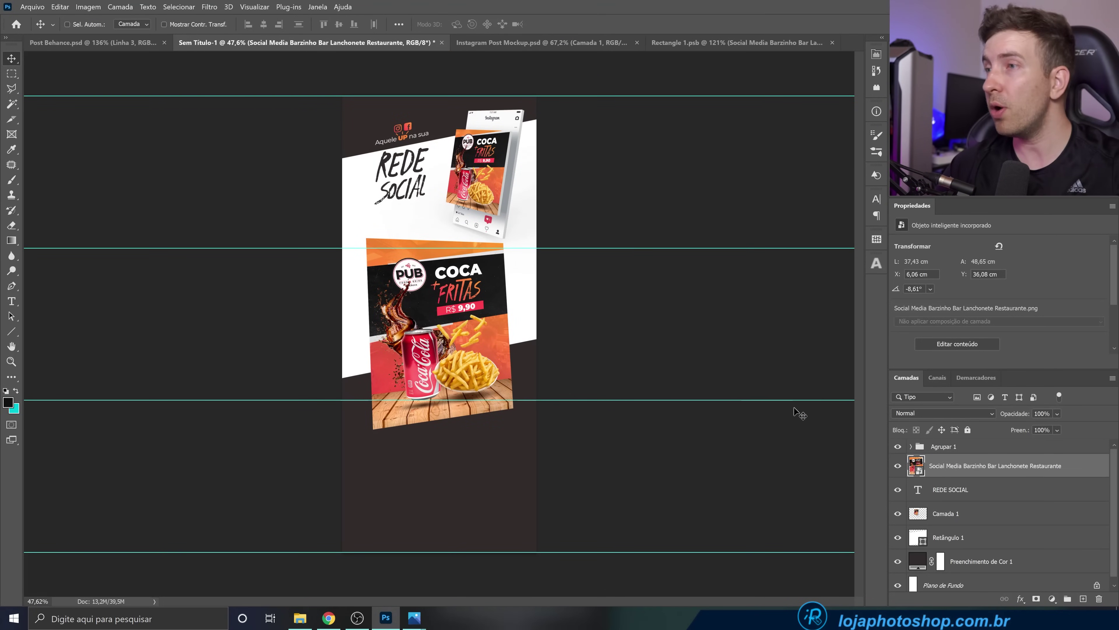
Move the post above Agrupar 1 and add an empty sombra layer beneath it
{"action": "left_click_drag", "start_coordinate": [964, 471], "coordinate": [964, 444]}
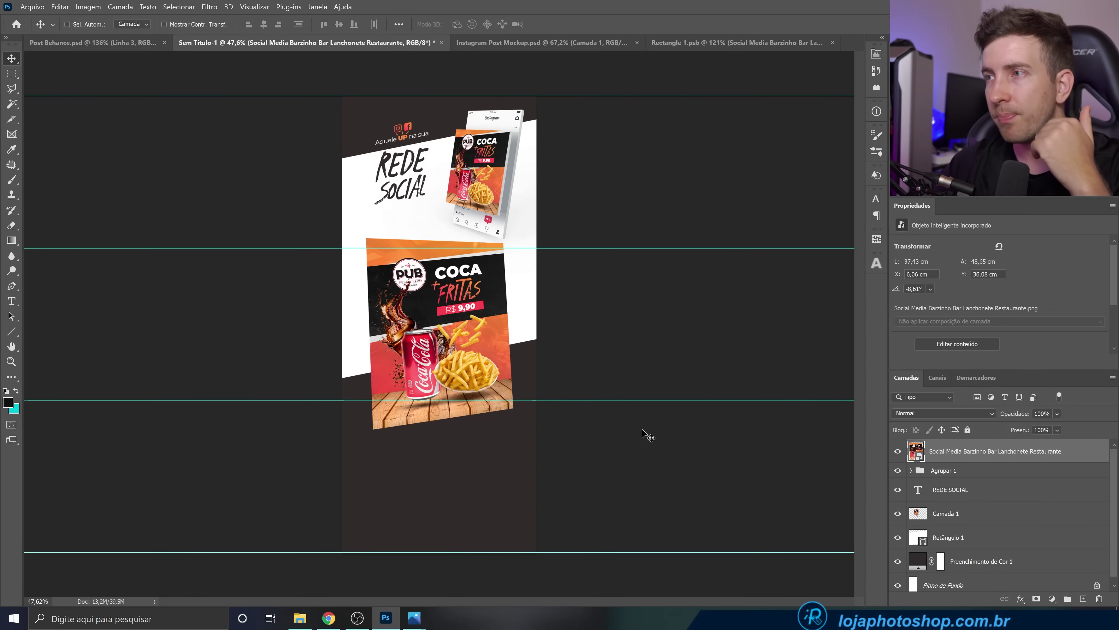
{"action": "left_click", "coordinate": [1083, 598]}
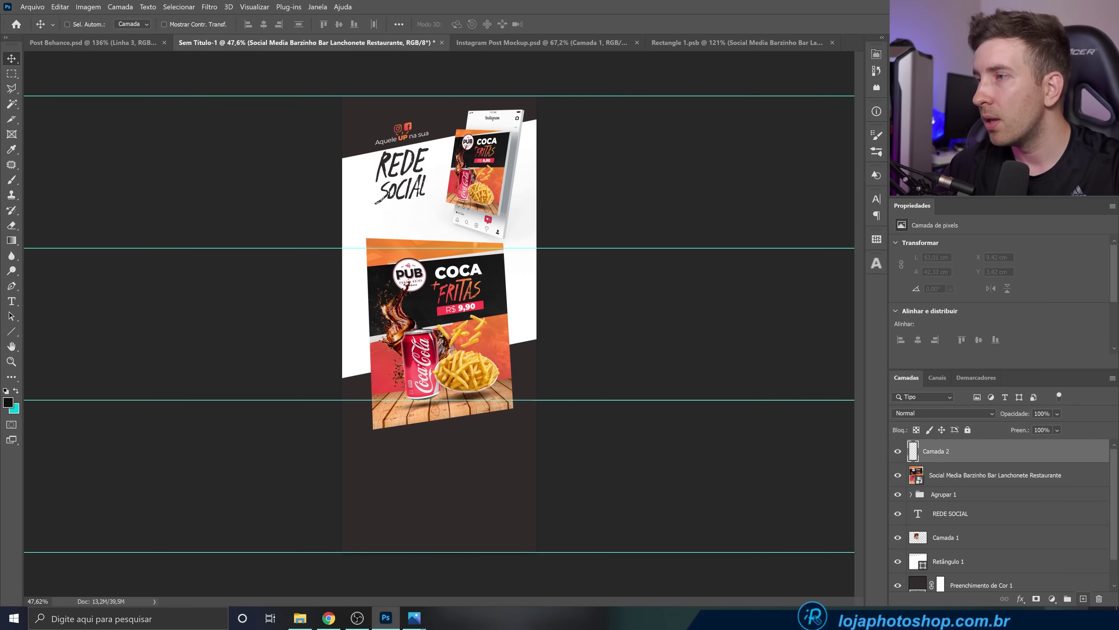
{"action": "mouse_move", "coordinate": [969, 452]}
{"action": "left_mouse_down"}
{"action": "mouse_move", "coordinate": [986, 476]}
{"action": "mouse_move", "coordinate": [969, 480]}
{"action": "left_mouse_up"}
{"action": "left_click", "coordinate": [899, 452]}
{"action": "type", "text": "sombra"}
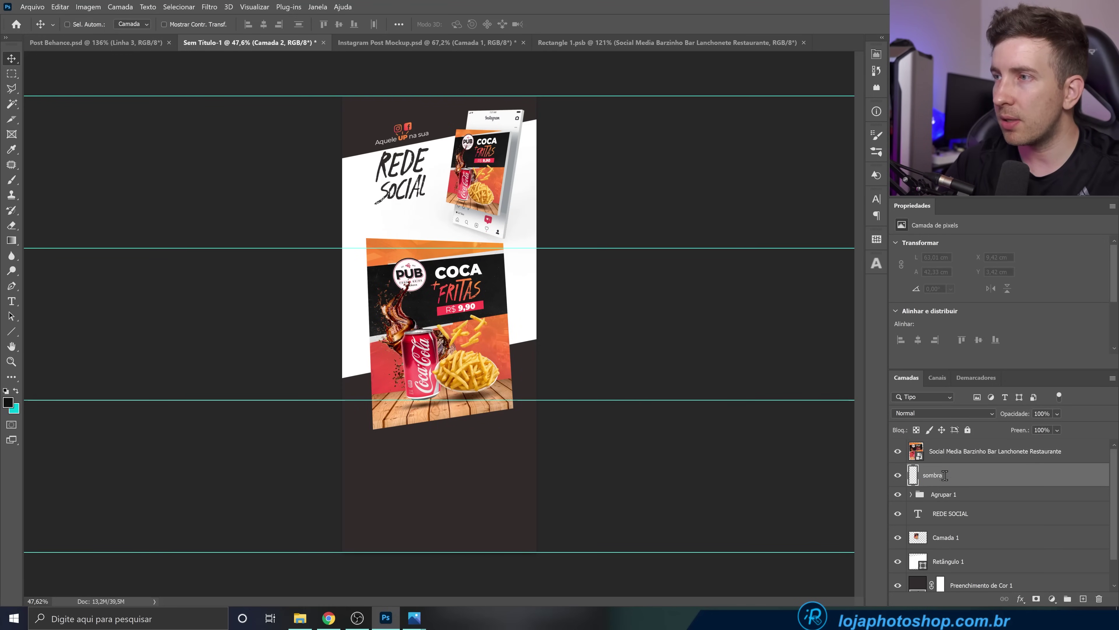
{"action": "key", "text": "Return"}
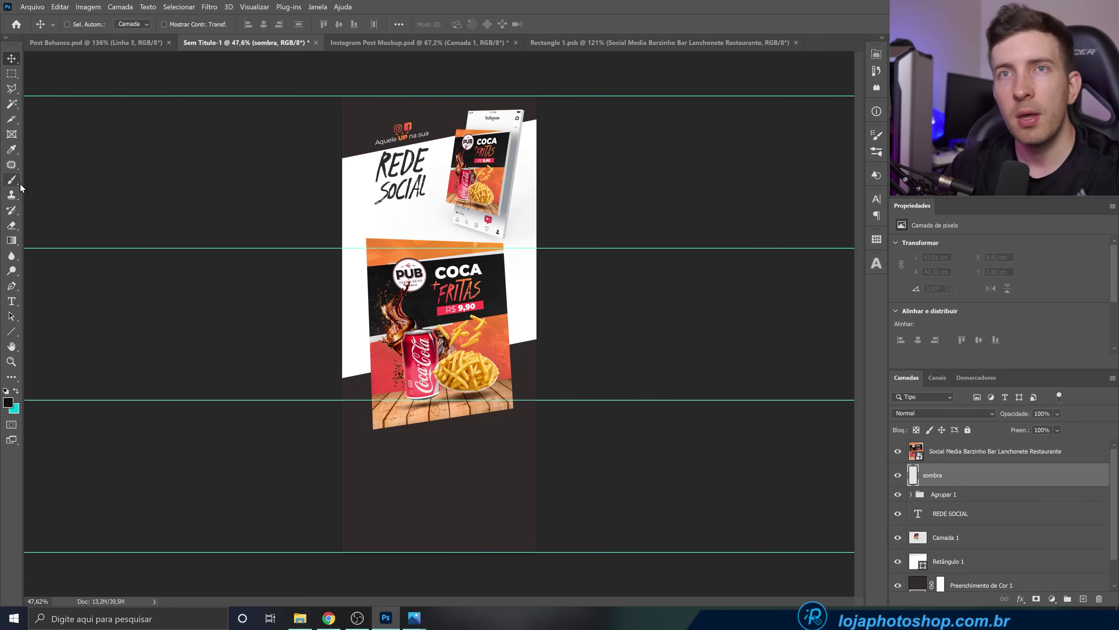
Choose the Brush with near-black #1c1b1a colour and 43% flow
{"action": "left_click", "coordinate": [13, 181]}
{"action": "left_click", "coordinate": [10, 403]}
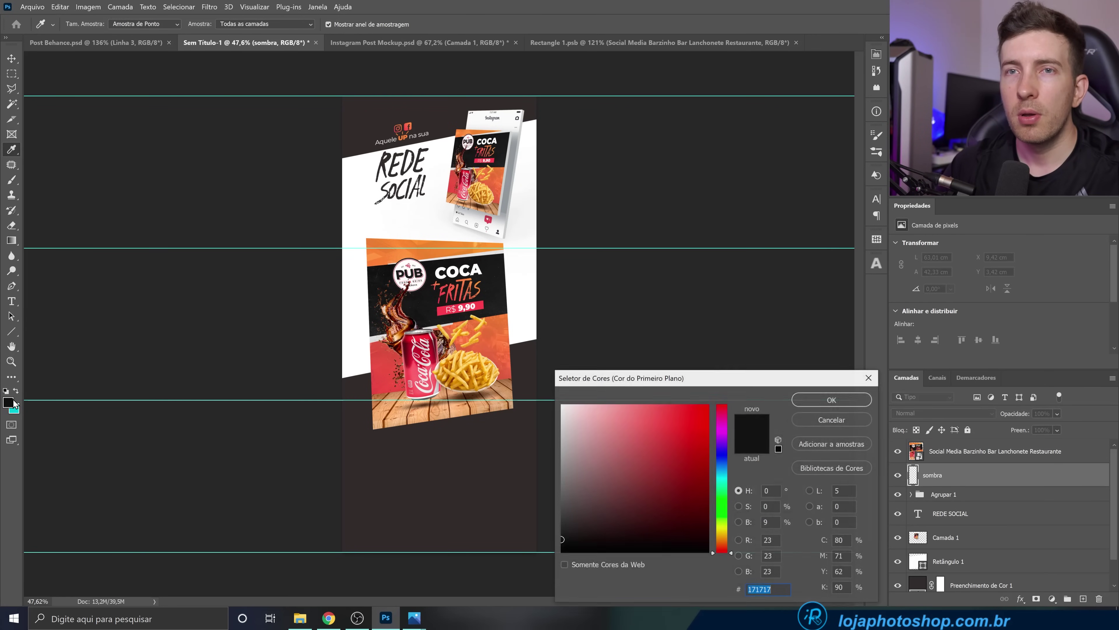
{"action": "left_click", "coordinate": [386, 458]}
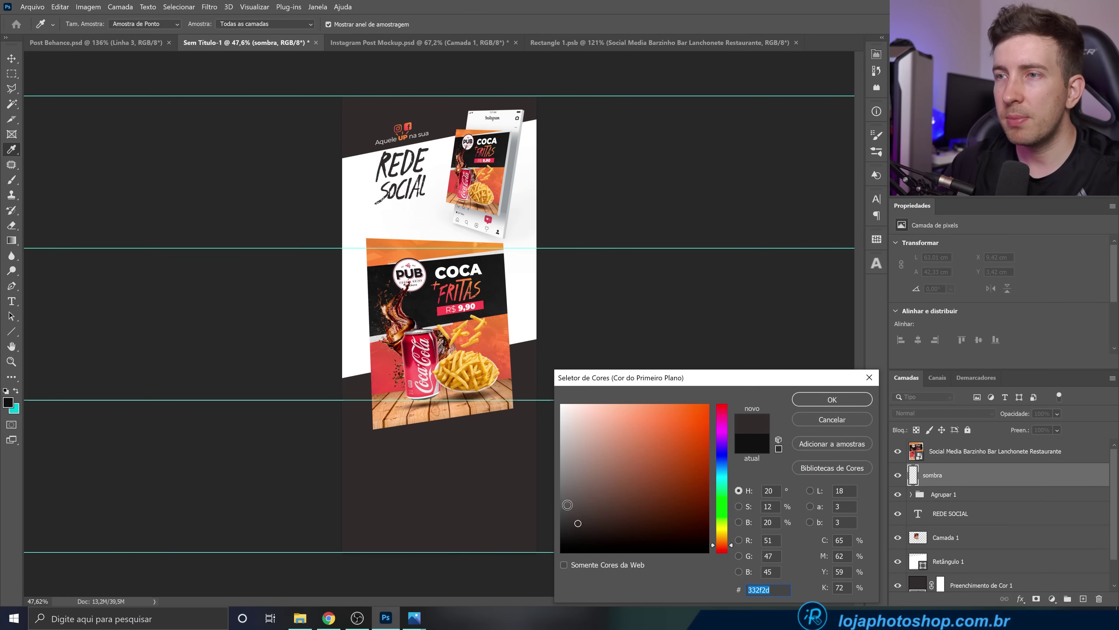
{"action": "left_click", "coordinate": [802, 401]}
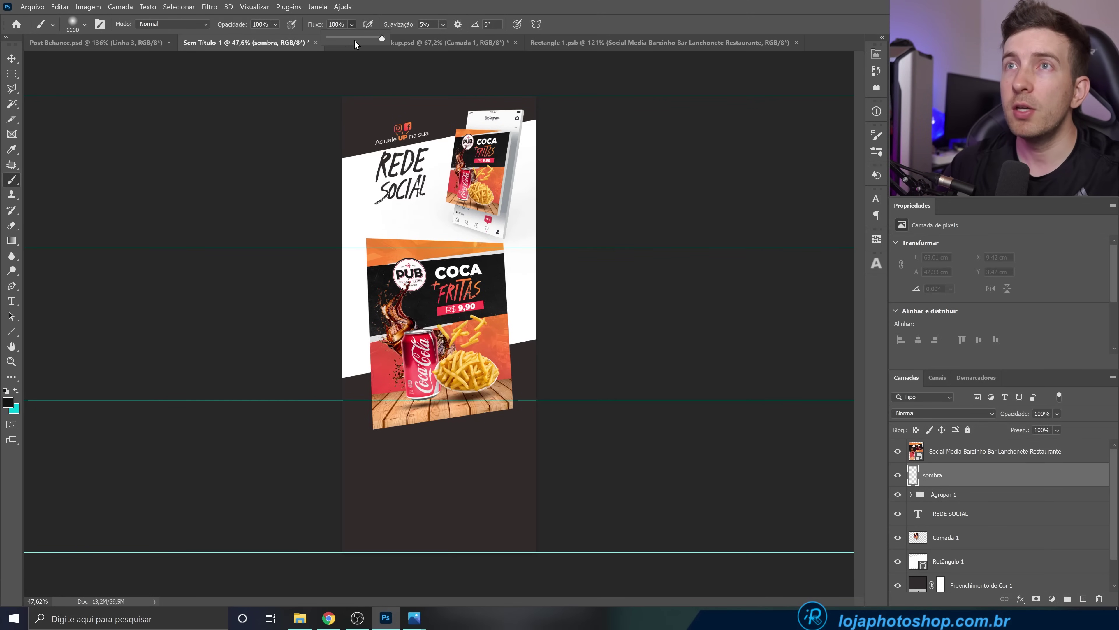
{"action": "left_click", "coordinate": [352, 24]}
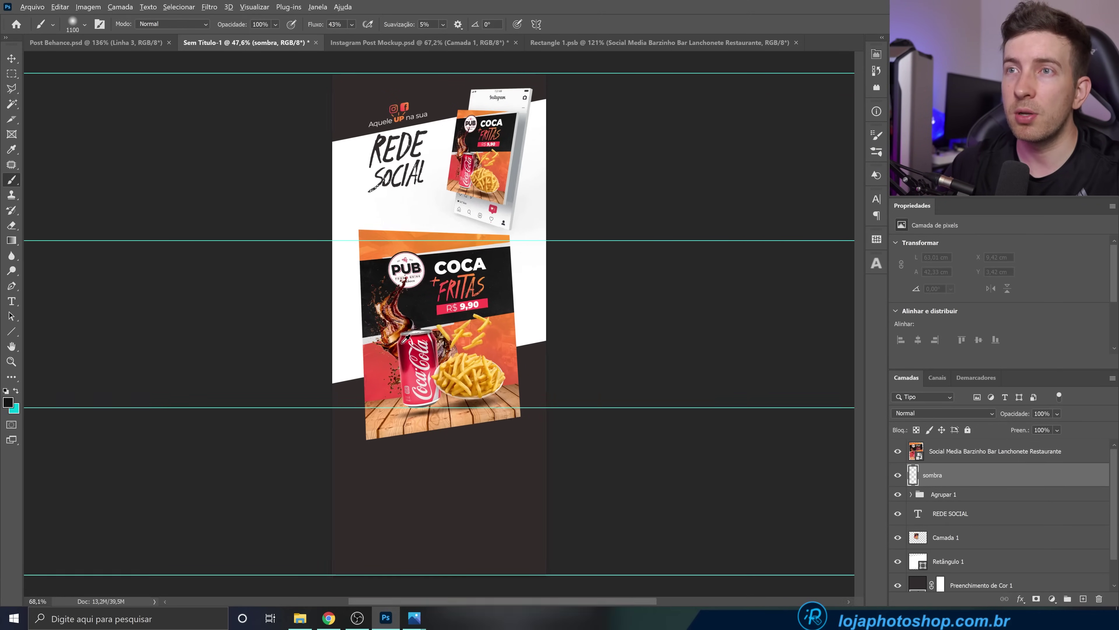
Set up a large, soft, zero-hardness brush for the shadow
{"action": "scroll", "coordinate": [381, 325], "scroll_direction": "up", "scroll_amount": 5}
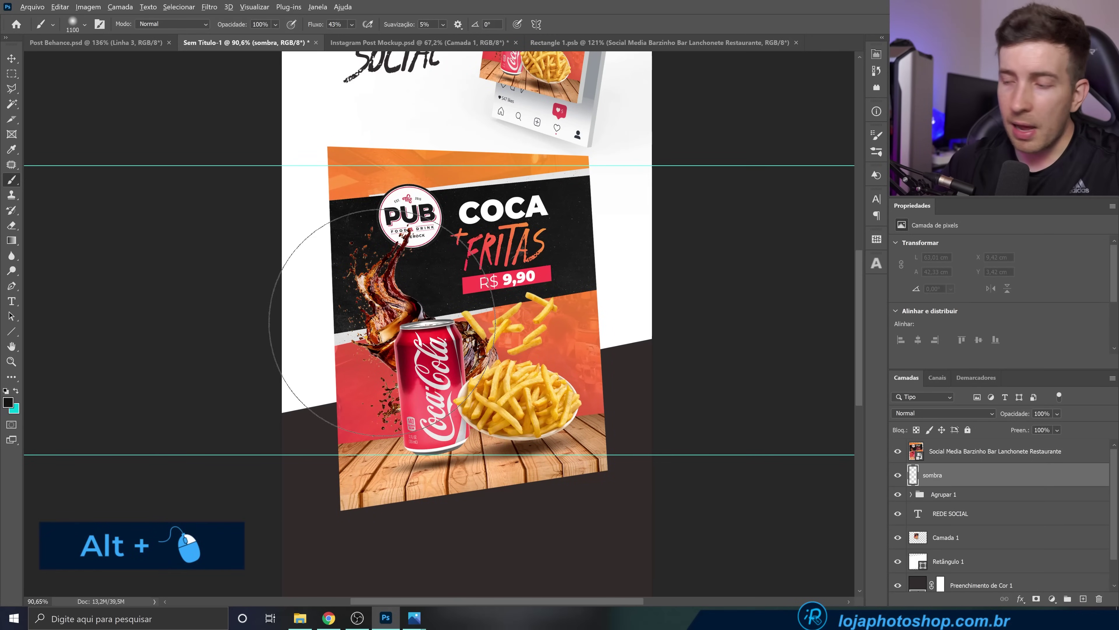
{"action": "mouse_move", "coordinate": [382, 323]}
{"action": "left_mouse_down"}
{"action": "mouse_move", "coordinate": [444, 319]}
{"action": "mouse_move", "coordinate": [483, 373]}
{"action": "mouse_move", "coordinate": [471, 291]}
{"action": "left_mouse_up"}
{"action": "left_click_drag", "start_coordinate": [465, 248], "coordinate": [468, 223]}
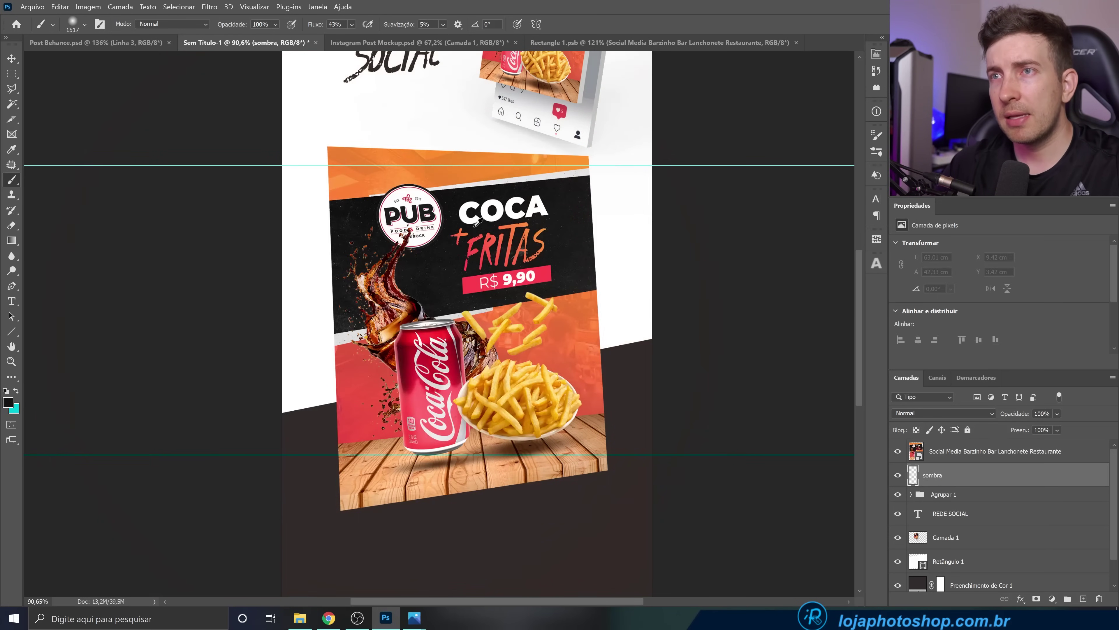
{"action": "mouse_move", "coordinate": [518, 256]}
{"action": "left_mouse_down"}
{"action": "mouse_move", "coordinate": [335, 249]}
{"action": "mouse_move", "coordinate": [347, 249]}
{"action": "left_mouse_up"}
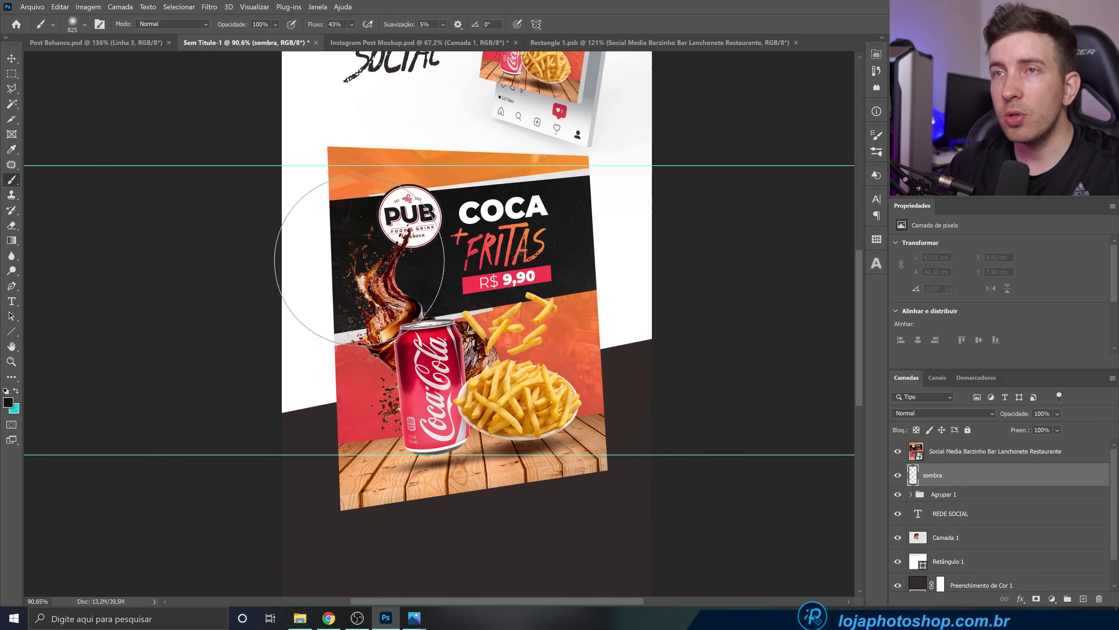
Paint a soft shadow behind and below the food post, redoing one stroke
{"action": "mouse_move", "coordinate": [412, 286]}
{"action": "left_mouse_down"}
{"action": "mouse_move", "coordinate": [430, 280]}
{"action": "mouse_move", "coordinate": [481, 316]}
{"action": "left_mouse_up"}
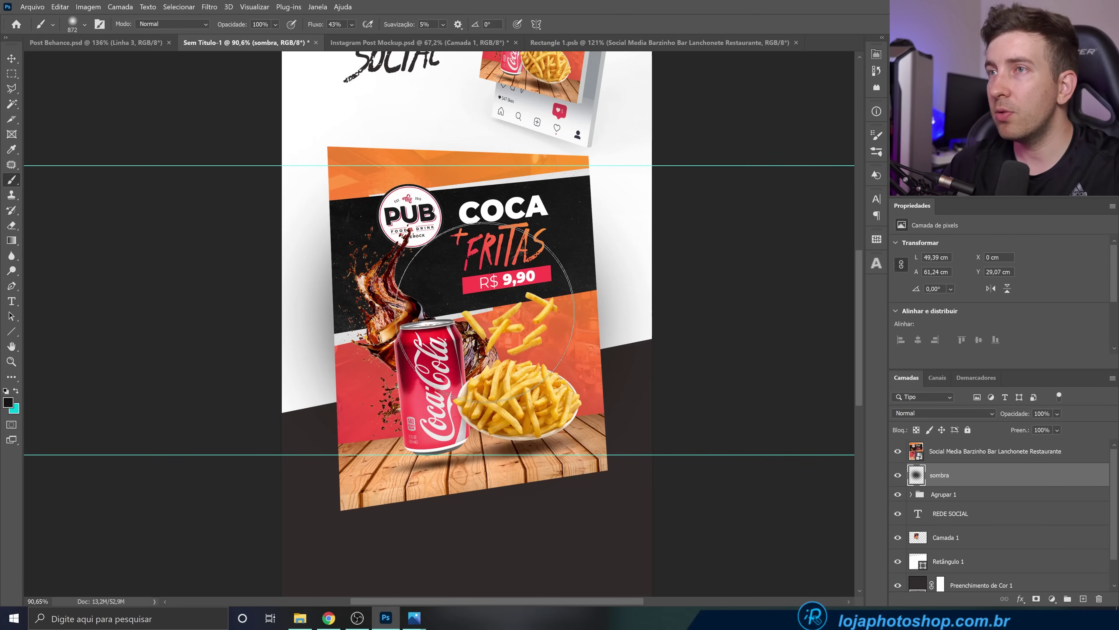
{"action": "key", "text": "ctrl+z"}
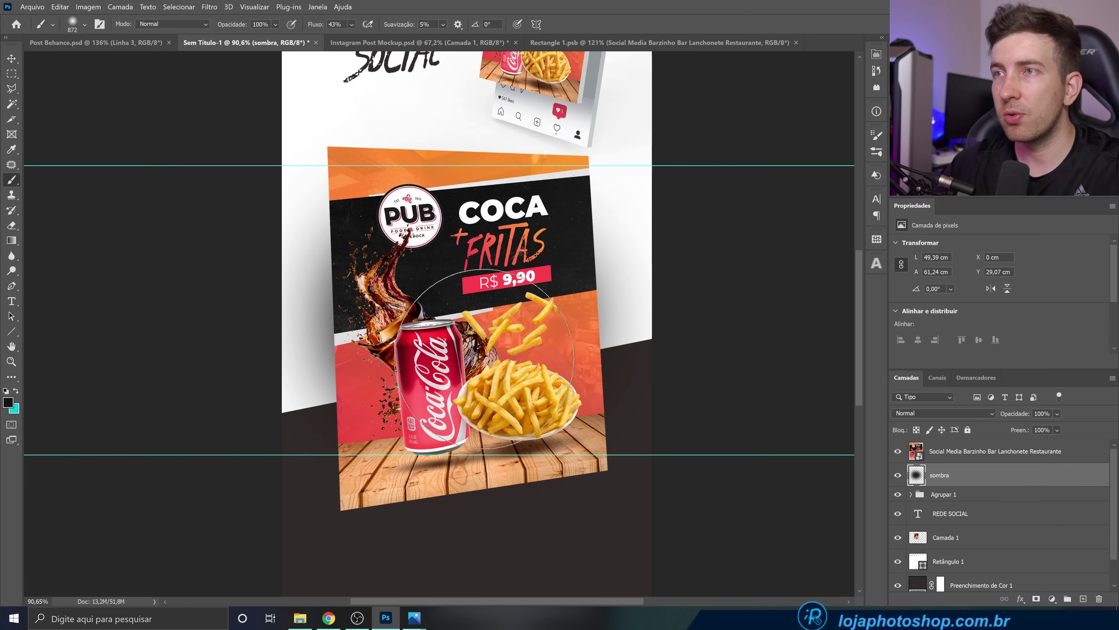
{"action": "scroll", "coordinate": [490, 313], "scroll_direction": "down", "scroll_amount": 3}
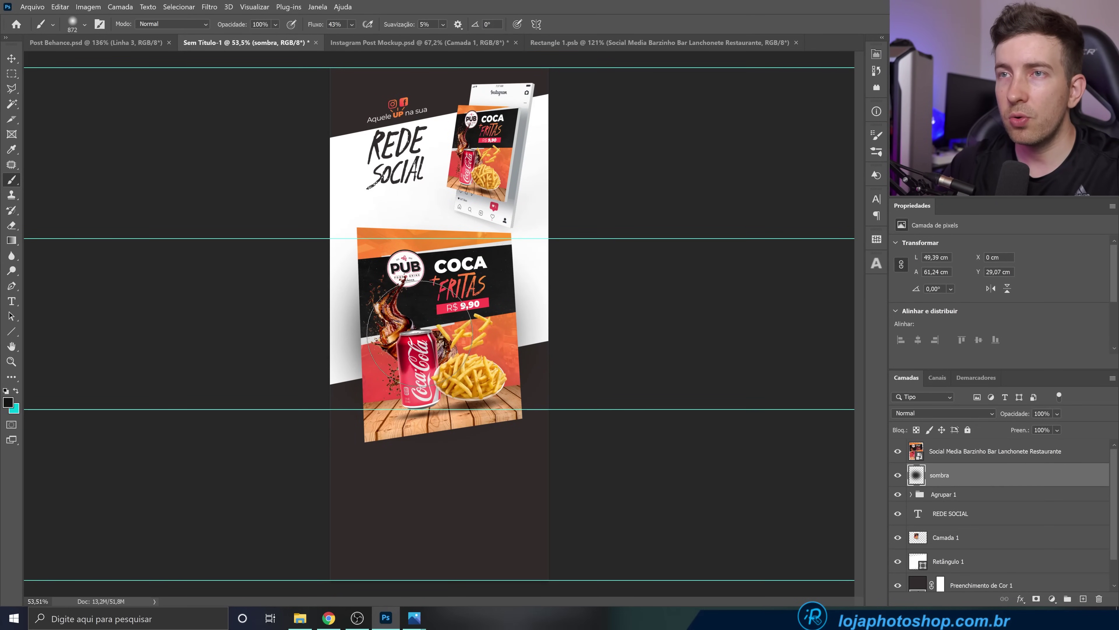
{"action": "key", "text": "z"}
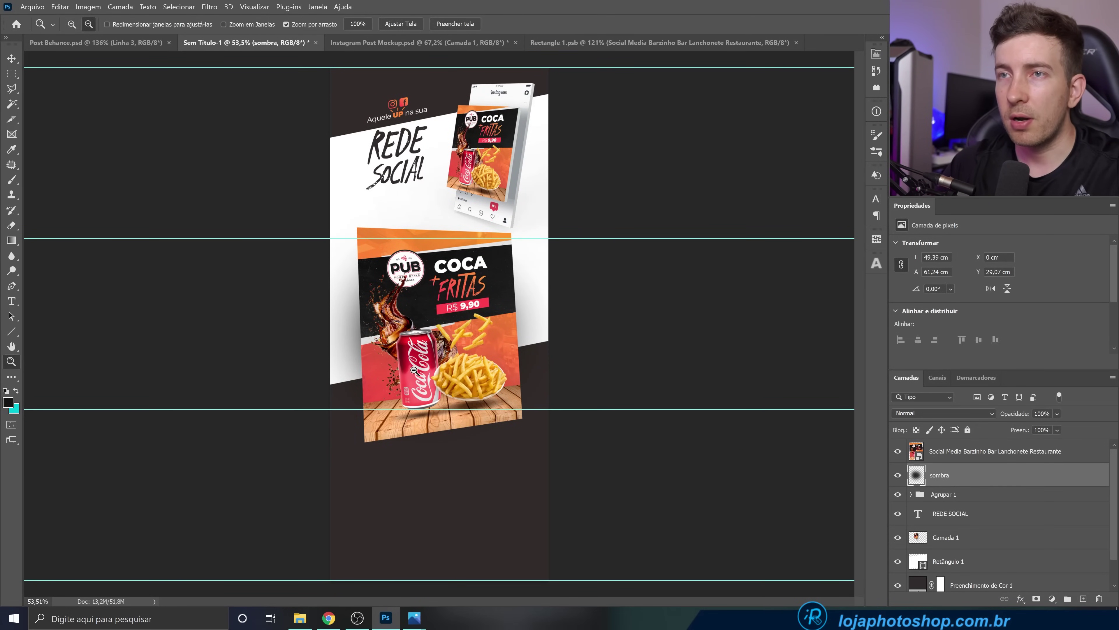
{"action": "key", "text": "b"}
{"action": "left_click_drag", "start_coordinate": [415, 358], "coordinate": [463, 355]}
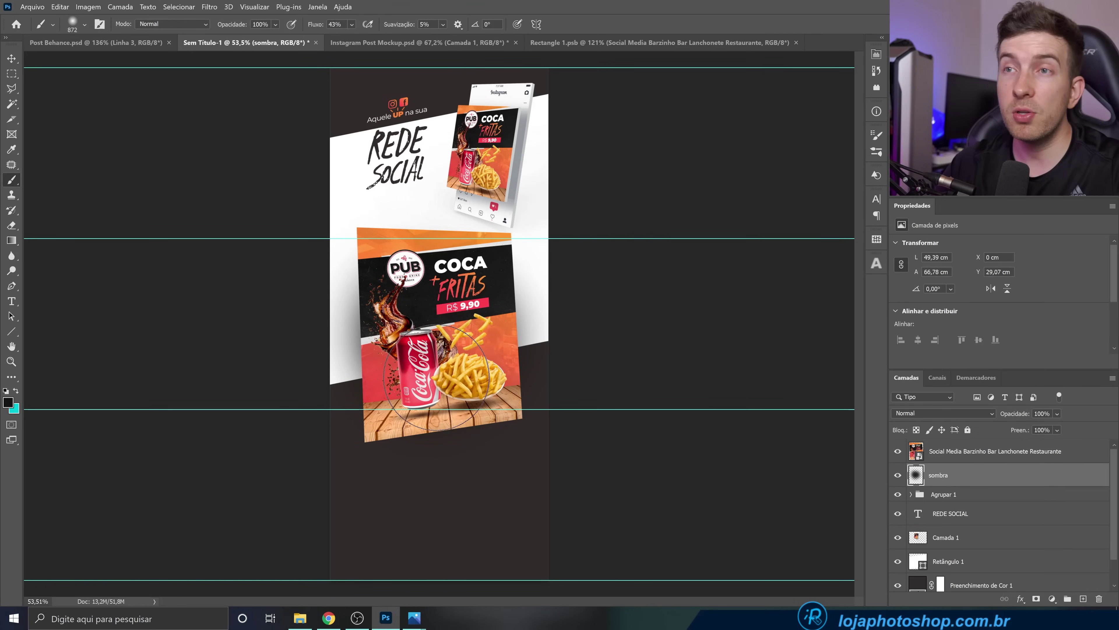
Toggle the sombra layer's visibility to compare the post with and without shadow
{"action": "scroll", "coordinate": [579, 380], "scroll_direction": "down", "scroll_amount": 1}
{"action": "scroll", "coordinate": [582, 408], "scroll_direction": "up", "scroll_amount": 2}
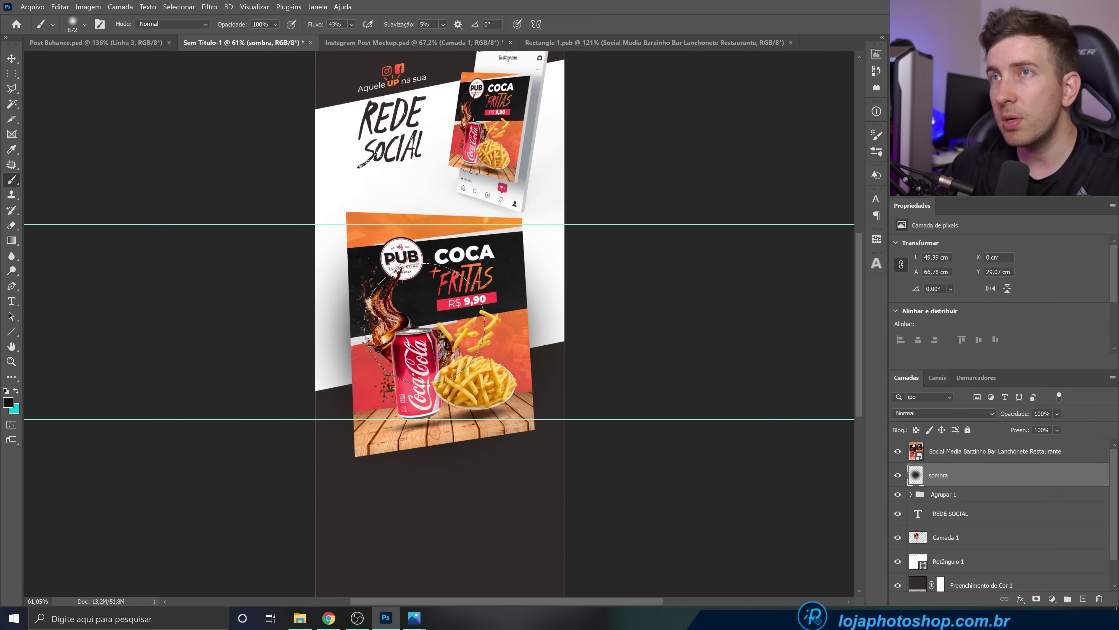
{"action": "scroll", "coordinate": [391, 266], "scroll_direction": "up", "scroll_amount": 2}
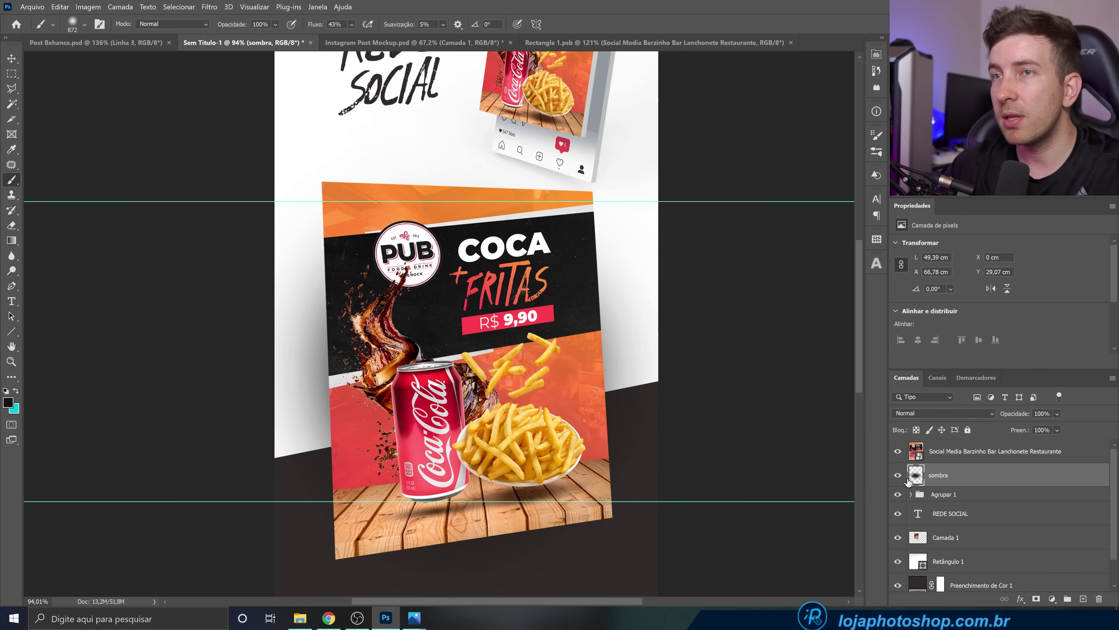
{"action": "left_click", "coordinate": [899, 476]}
{"action": "left_click", "coordinate": [899, 476]}
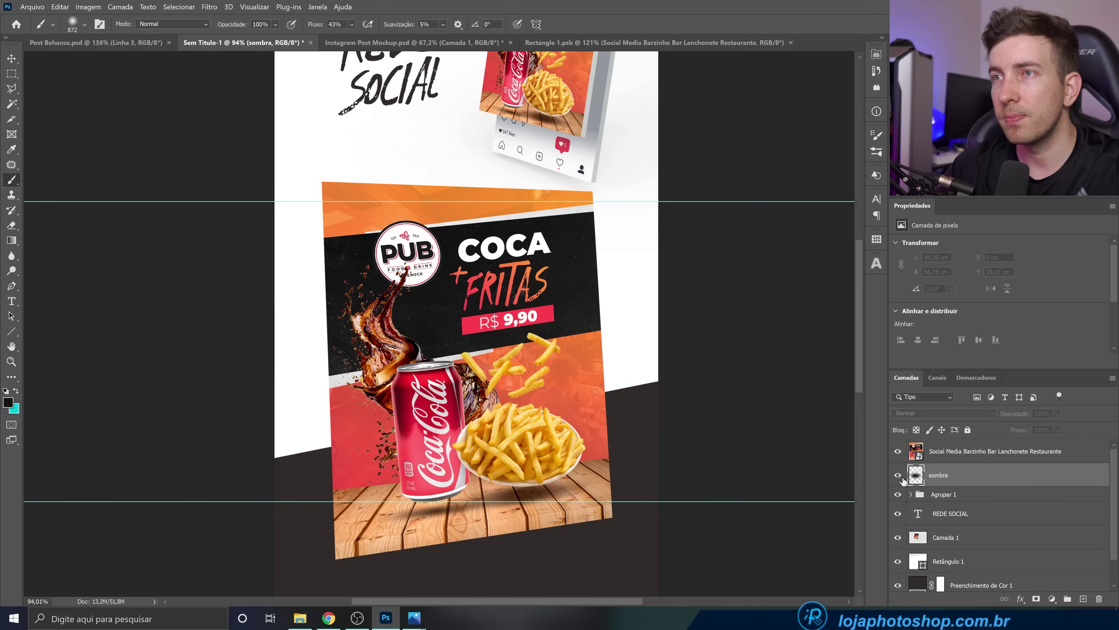
{"action": "left_click", "coordinate": [899, 475]}
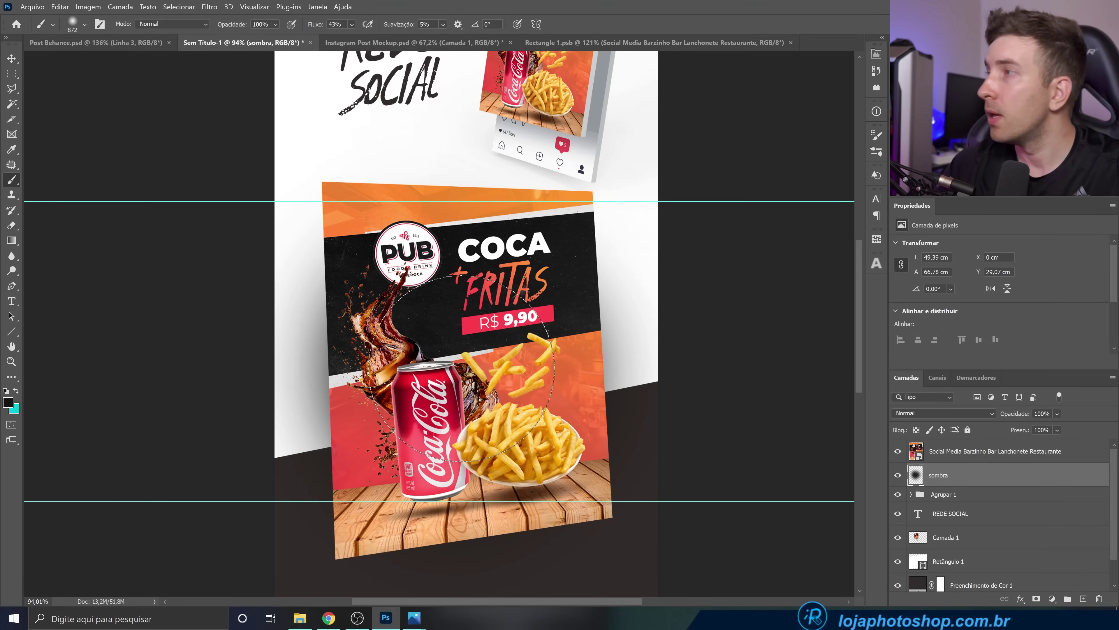
Bring up the project folder in File Explorer
{"action": "scroll", "coordinate": [463, 366], "scroll_direction": "down", "scroll_amount": 1}
{"action": "scroll", "coordinate": [462, 366], "scroll_direction": "down", "scroll_amount": 1}
{"action": "scroll", "coordinate": [462, 365], "scroll_direction": "down", "scroll_amount": 1}
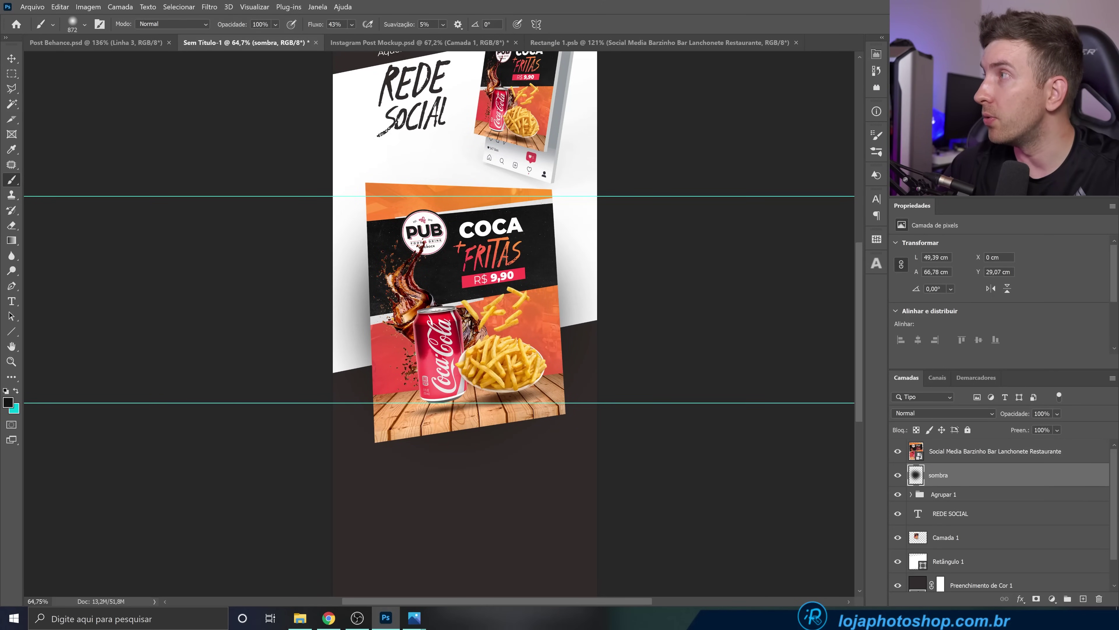
{"action": "left_click", "coordinate": [328, 618]}
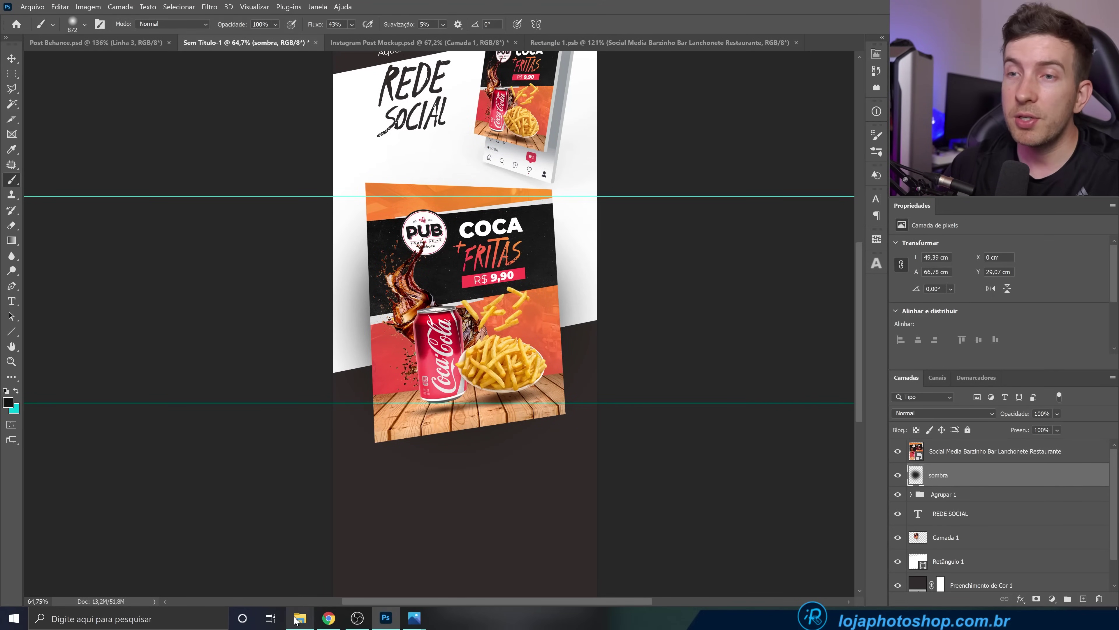
{"action": "left_click", "coordinate": [300, 618]}
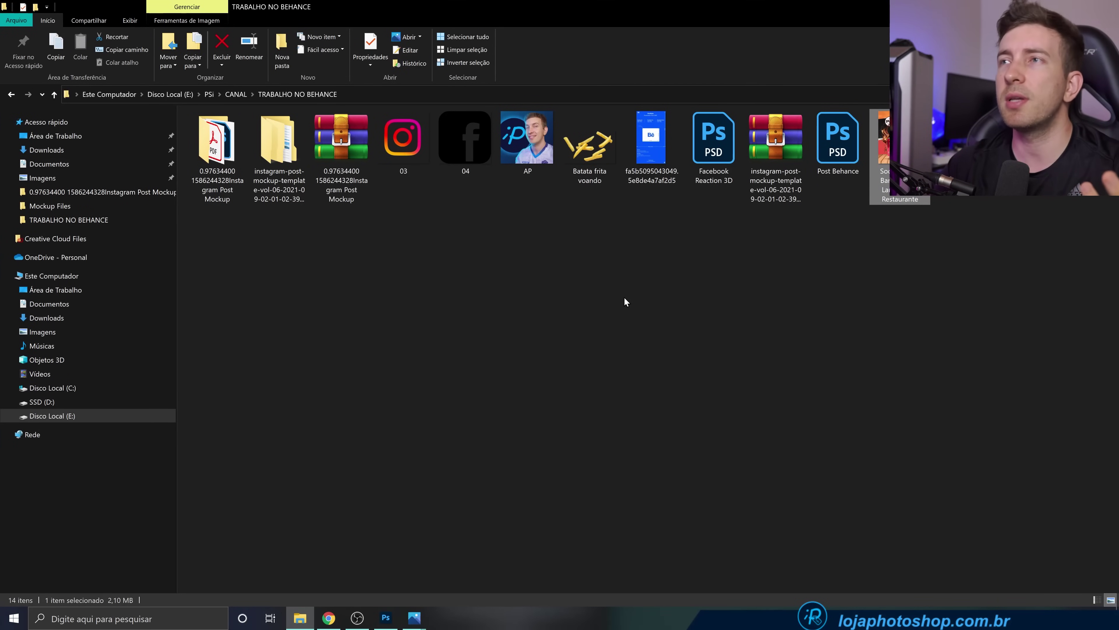
Open Facebook Reaction 3D.psd from the TRABALHO NO BEHANCE folder
{"action": "double_click", "coordinate": [723, 150]}
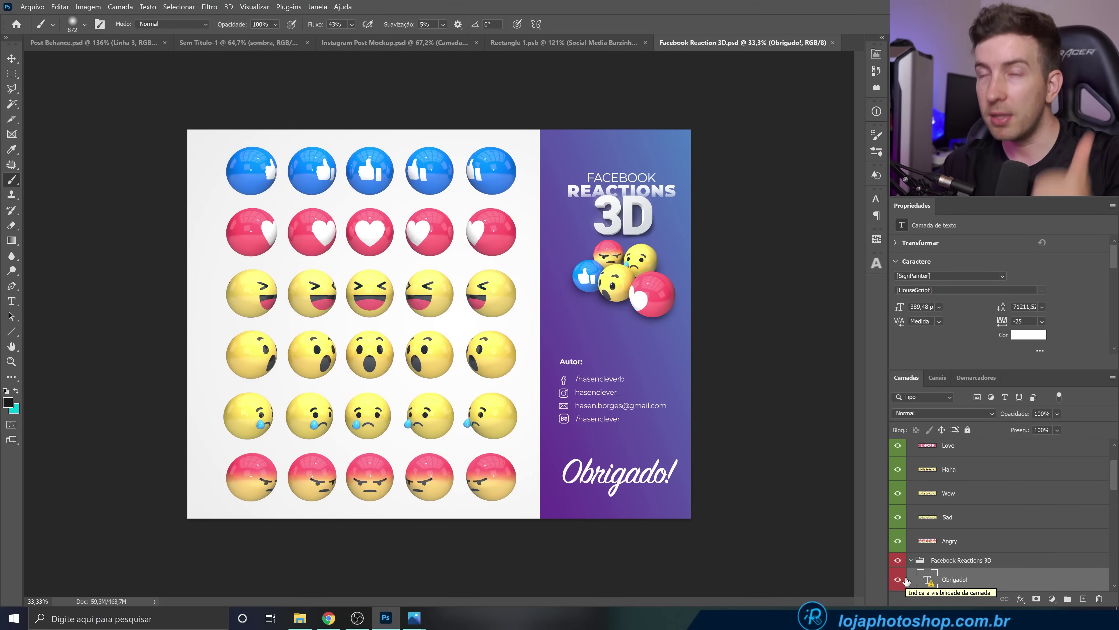
Choose the Rectangular Marquee tool and target the Like layer in the Reactions - Frontview group
{"action": "scroll", "coordinate": [910, 569], "scroll_direction": "up", "scroll_amount": 3}
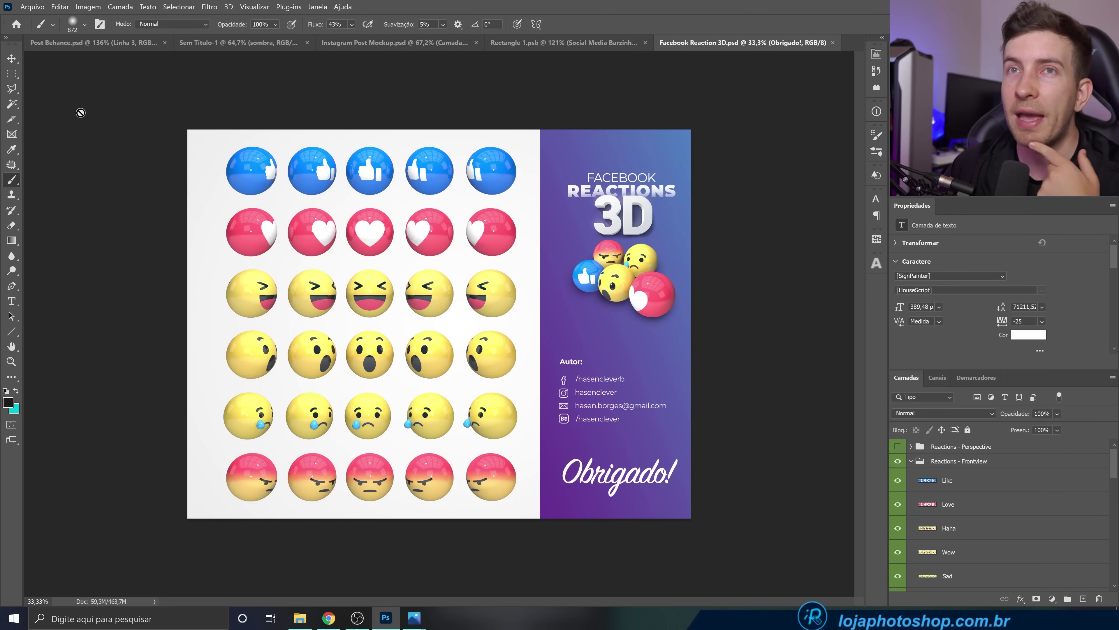
{"action": "left_click", "coordinate": [11, 77]}
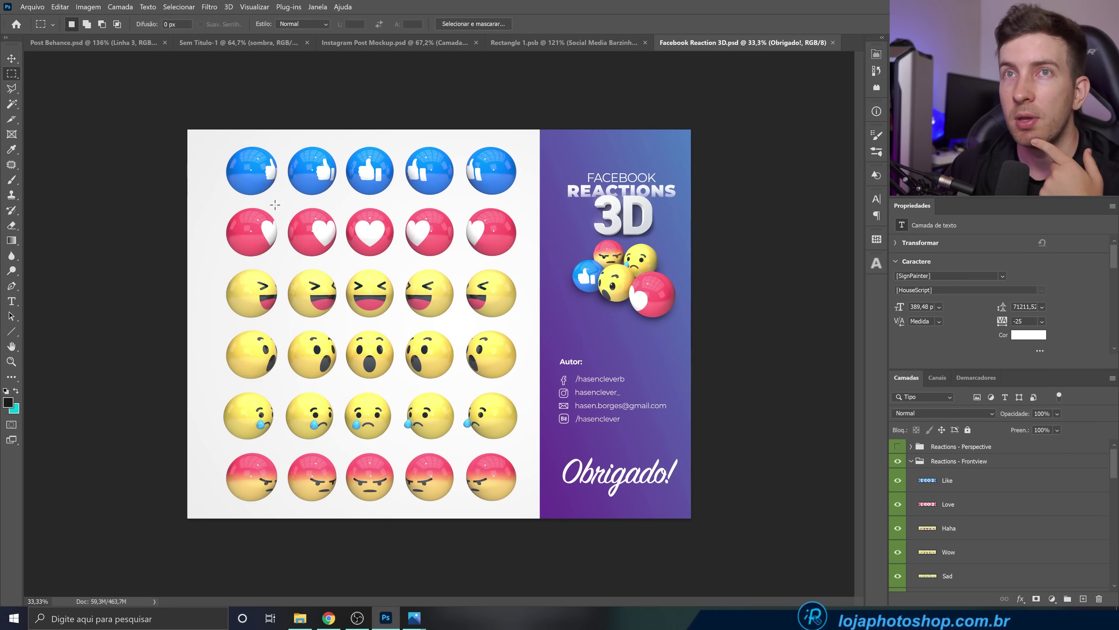
{"action": "left_click", "coordinate": [960, 486]}
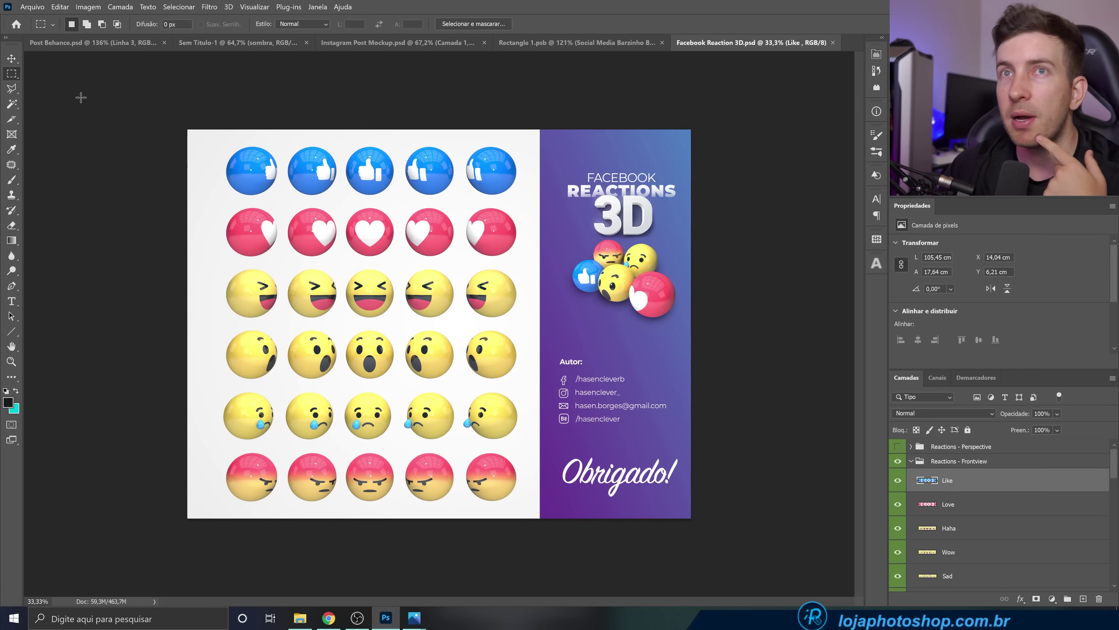
{"action": "right_click", "coordinate": [10, 78]}
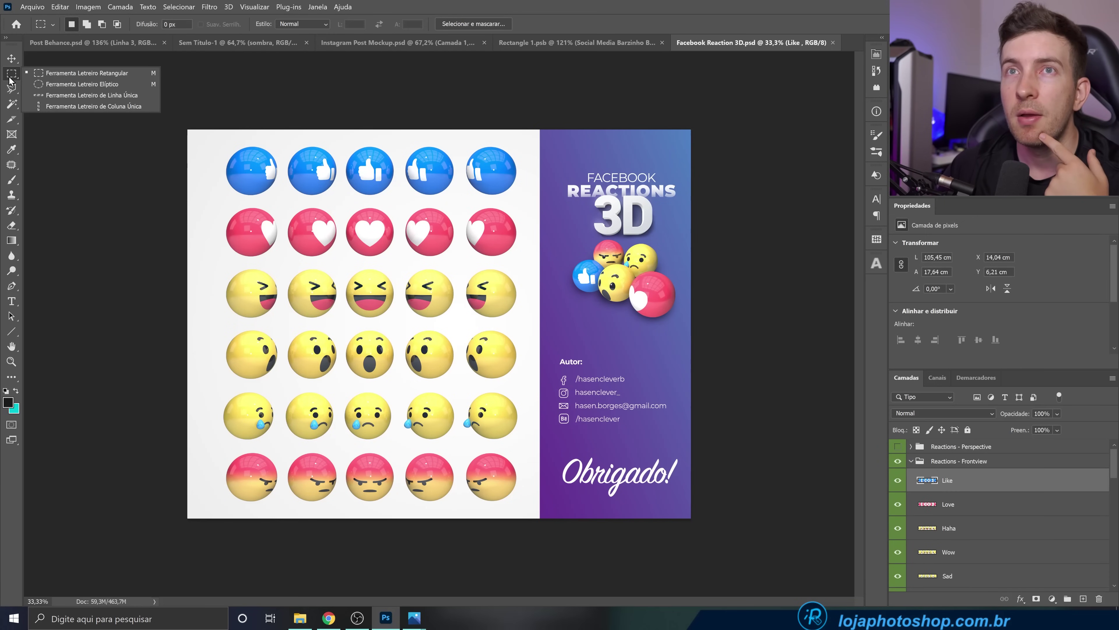
Copy the fourth Like emoji and paste it above the food post layer in Sem Título-1
{"action": "left_click", "coordinate": [53, 75]}
{"action": "left_click_drag", "start_coordinate": [399, 137], "coordinate": [457, 199]}
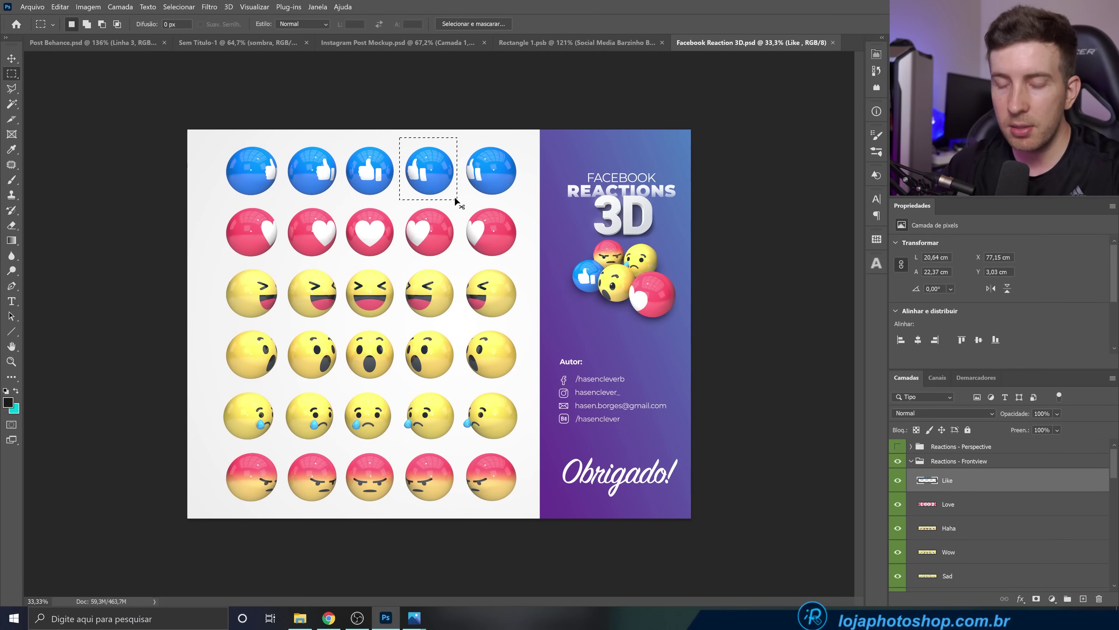
{"action": "left_click", "coordinate": [201, 47]}
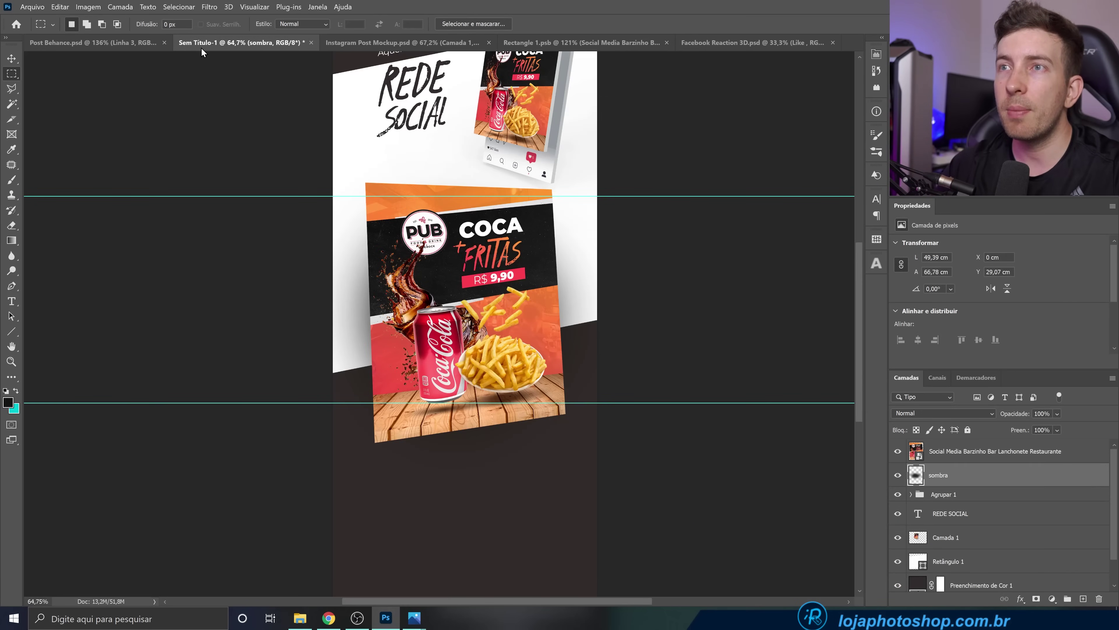
{"action": "scroll", "coordinate": [653, 521], "scroll_direction": "up", "scroll_amount": 2}
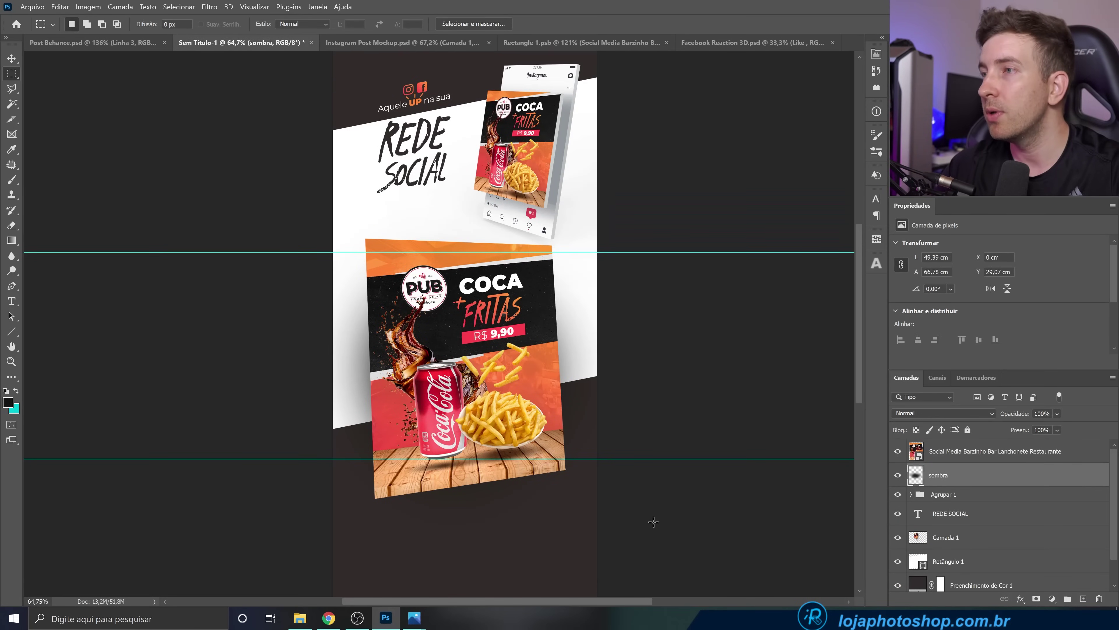
{"action": "left_click", "coordinate": [974, 458]}
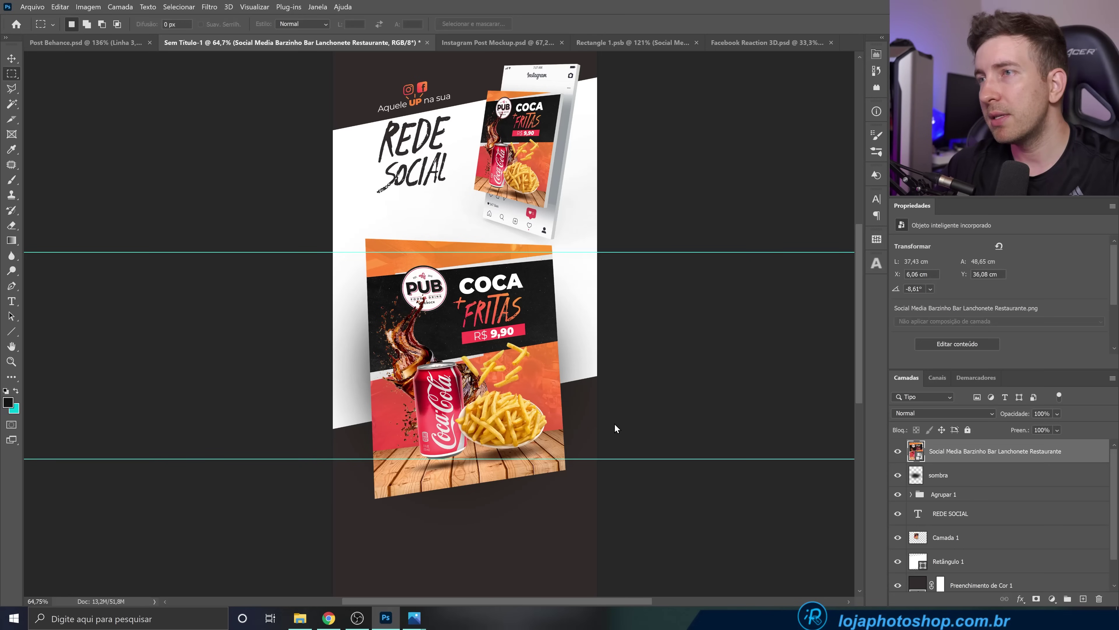
{"action": "key", "text": "ctrl+v"}
{"action": "left_click", "coordinate": [601, 260]}
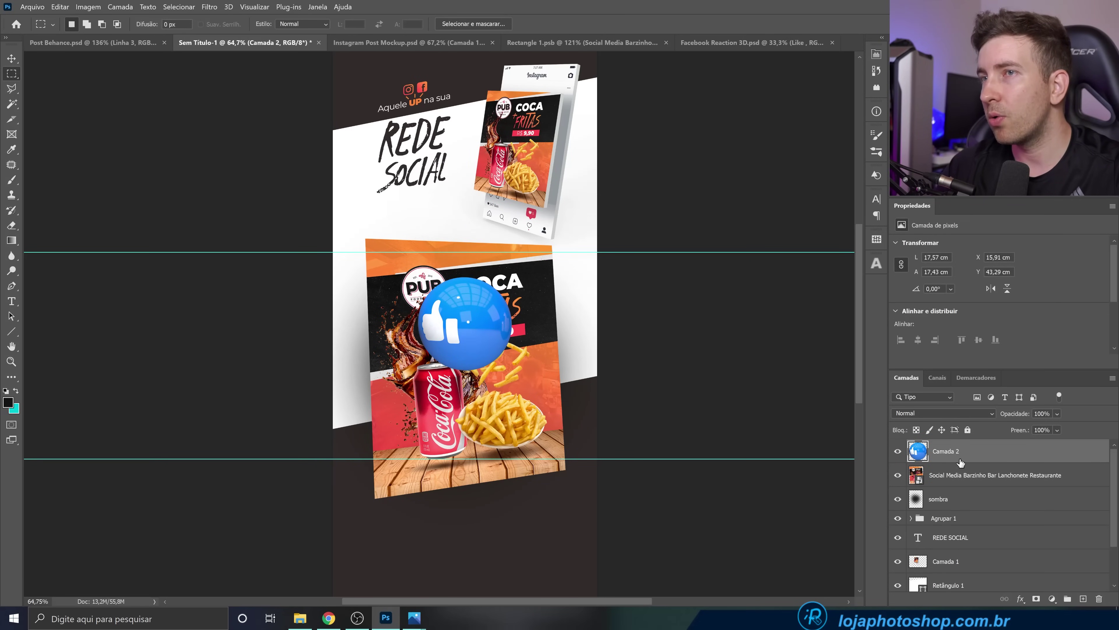
Scale the pasted Like down and position it beside the COCA heading
{"action": "key", "text": "ctrl+t"}
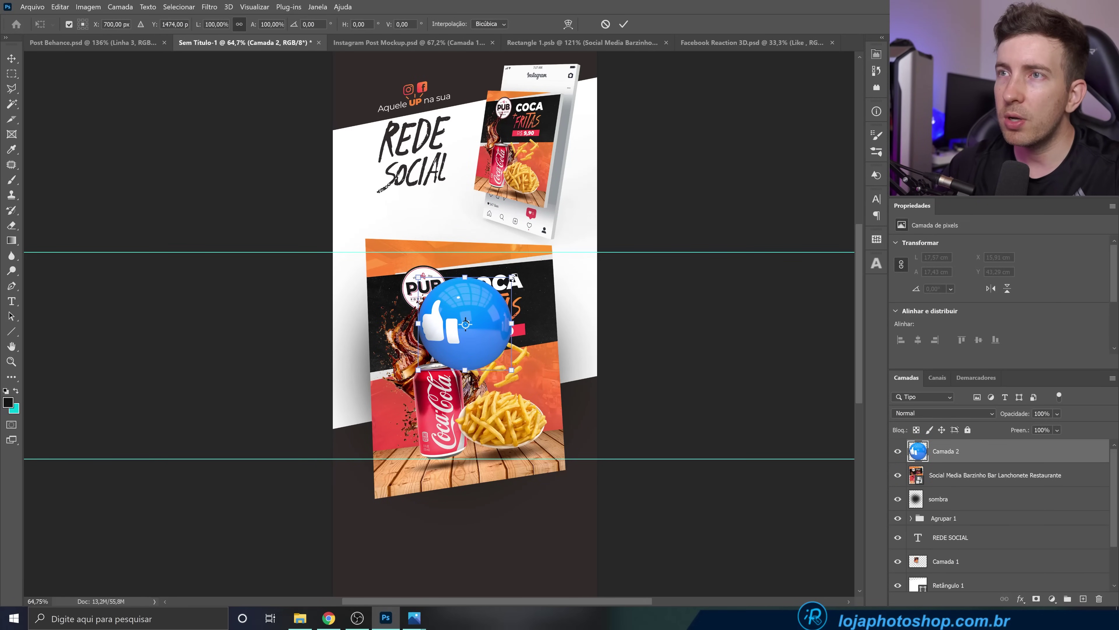
{"action": "mouse_move", "coordinate": [513, 278]}
{"action": "left_mouse_down"}
{"action": "mouse_move", "coordinate": [500, 290]}
{"action": "mouse_move", "coordinate": [581, 268]}
{"action": "mouse_move", "coordinate": [571, 276]}
{"action": "mouse_move", "coordinate": [594, 318]}
{"action": "left_mouse_up"}
{"action": "scroll", "coordinate": [518, 277], "scroll_direction": "up", "scroll_amount": 2}
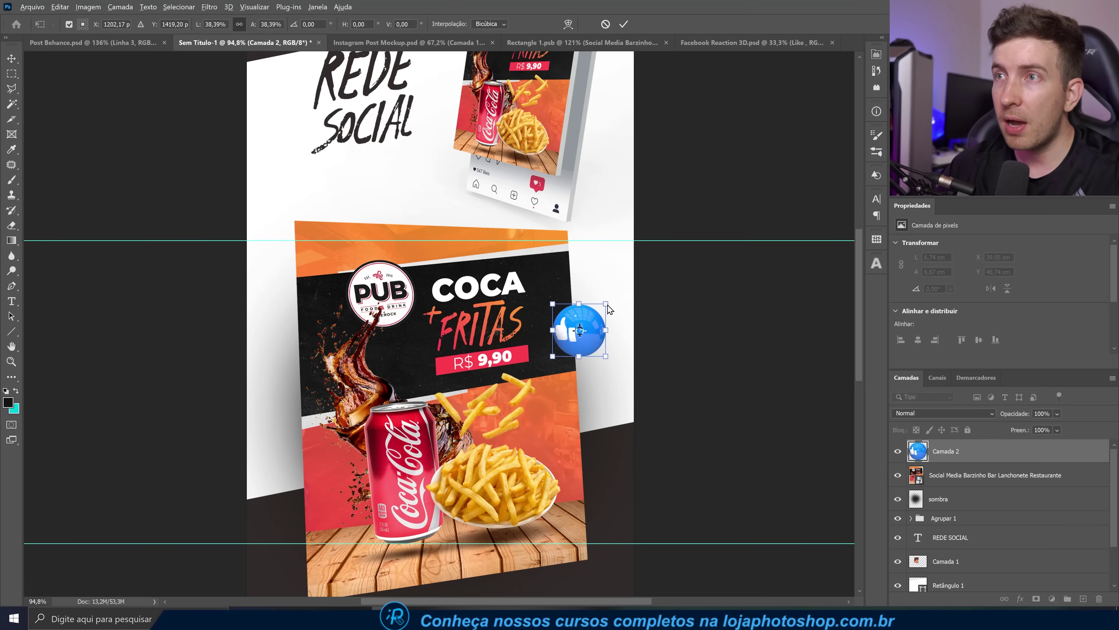
{"action": "left_click_drag", "start_coordinate": [606, 302], "coordinate": [603, 316]}
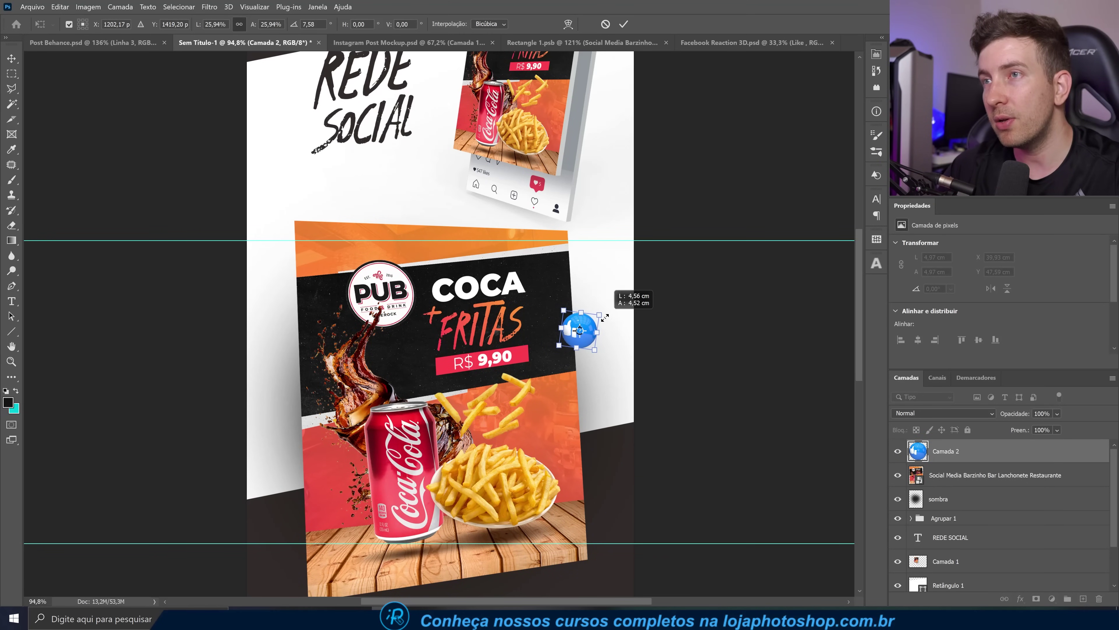
{"action": "key", "text": "Return"}
{"action": "key", "text": "m"}
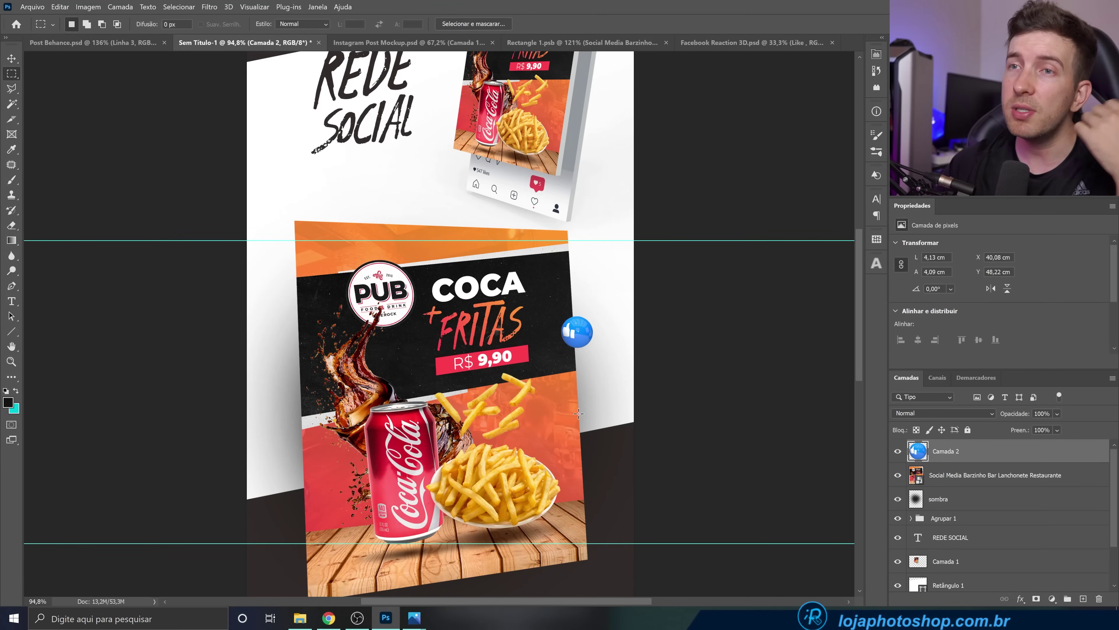
{"action": "scroll", "coordinate": [612, 132], "scroll_direction": "down", "scroll_amount": 2}
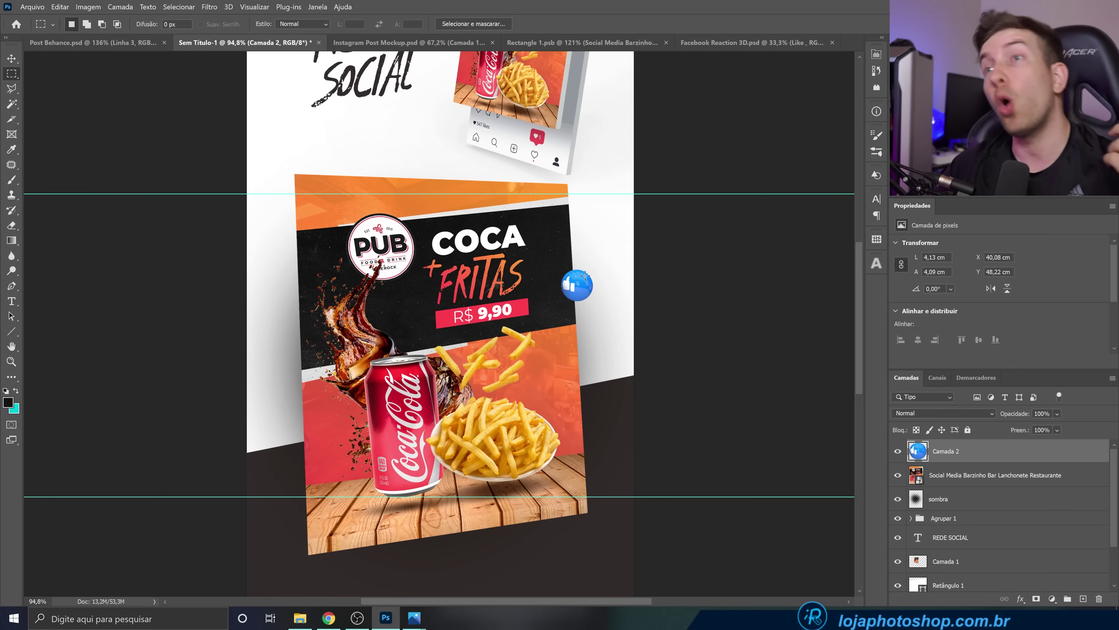
{"action": "left_click", "coordinate": [743, 43]}
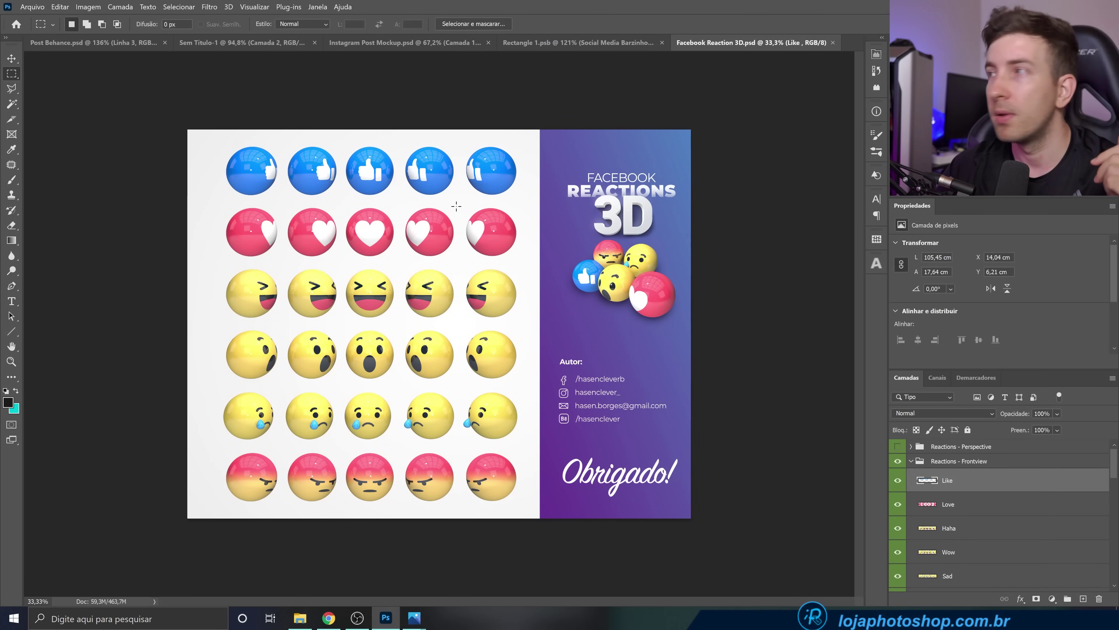
Copy the Love heart ball and paste it, scaled small, overlapping the blue Like
{"action": "left_click_drag", "start_coordinate": [458, 205], "coordinate": [525, 261]}
{"action": "left_click", "coordinate": [983, 504]}
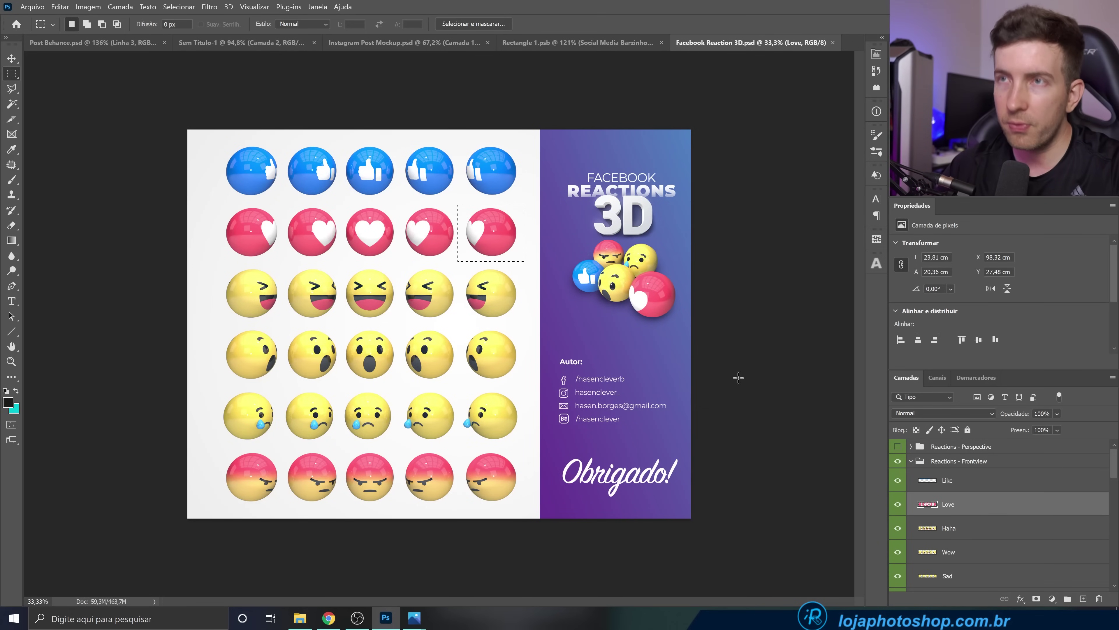
{"action": "left_click", "coordinate": [264, 42]}
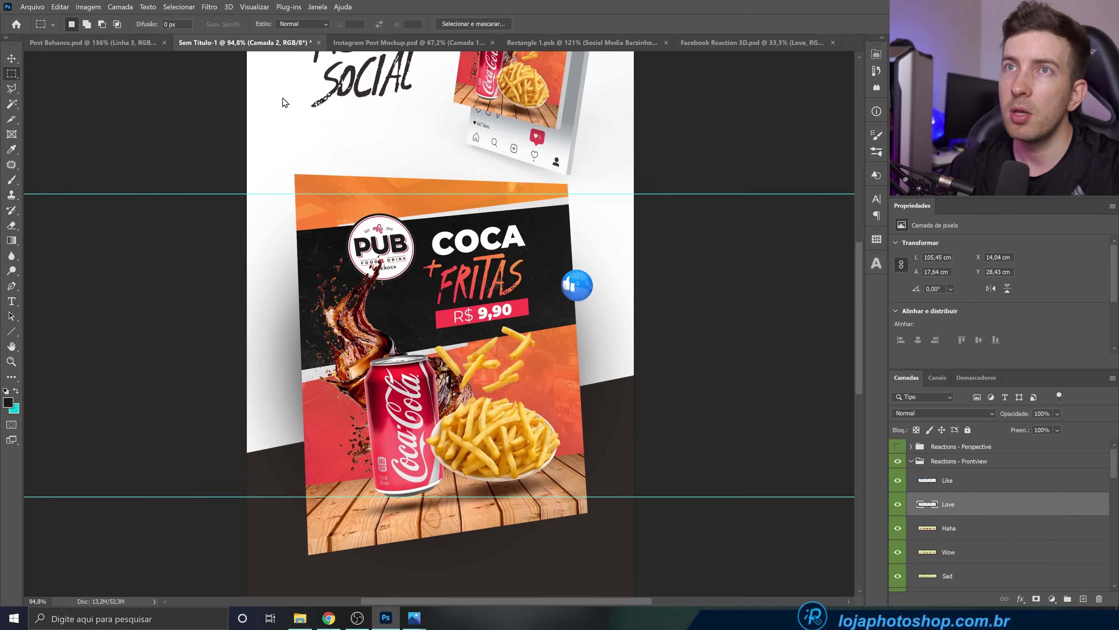
{"action": "key", "text": "ctrl+v"}
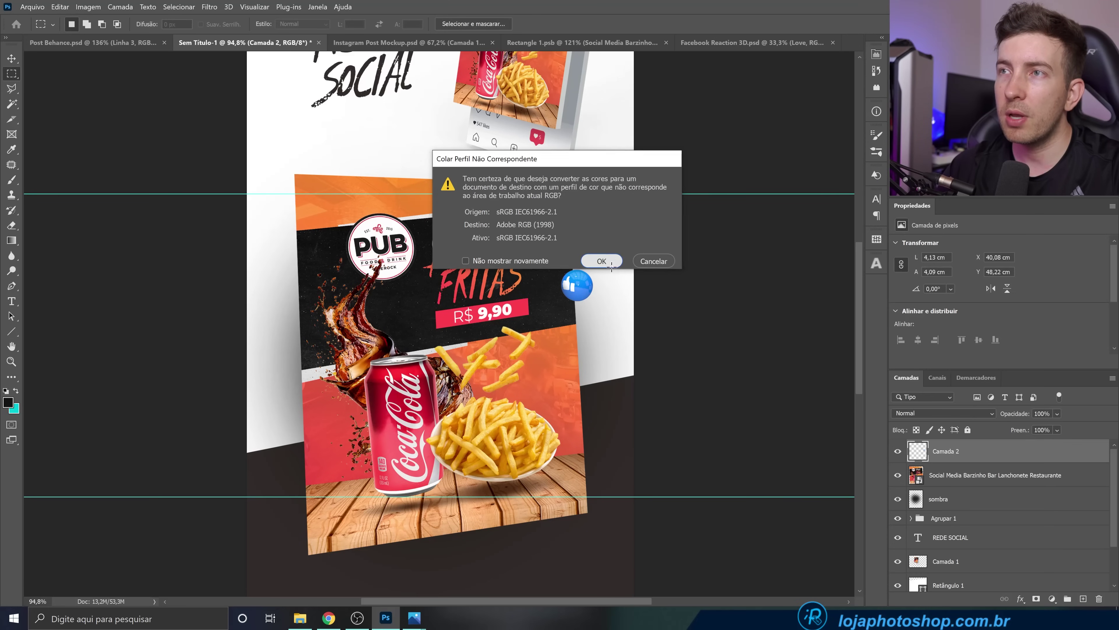
{"action": "left_click", "coordinate": [602, 261]}
{"action": "key", "text": "ctrl+t"}
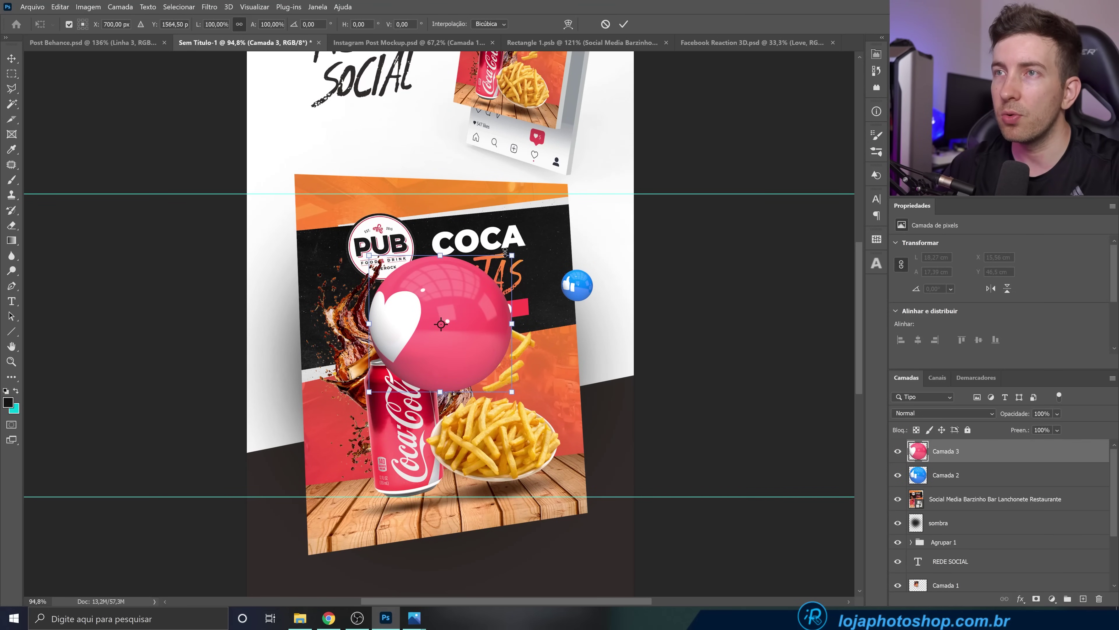
{"action": "mouse_move", "coordinate": [505, 255]}
{"action": "left_mouse_down"}
{"action": "mouse_move", "coordinate": [455, 310]}
{"action": "mouse_move", "coordinate": [582, 304]}
{"action": "mouse_move", "coordinate": [598, 290]}
{"action": "left_mouse_up"}
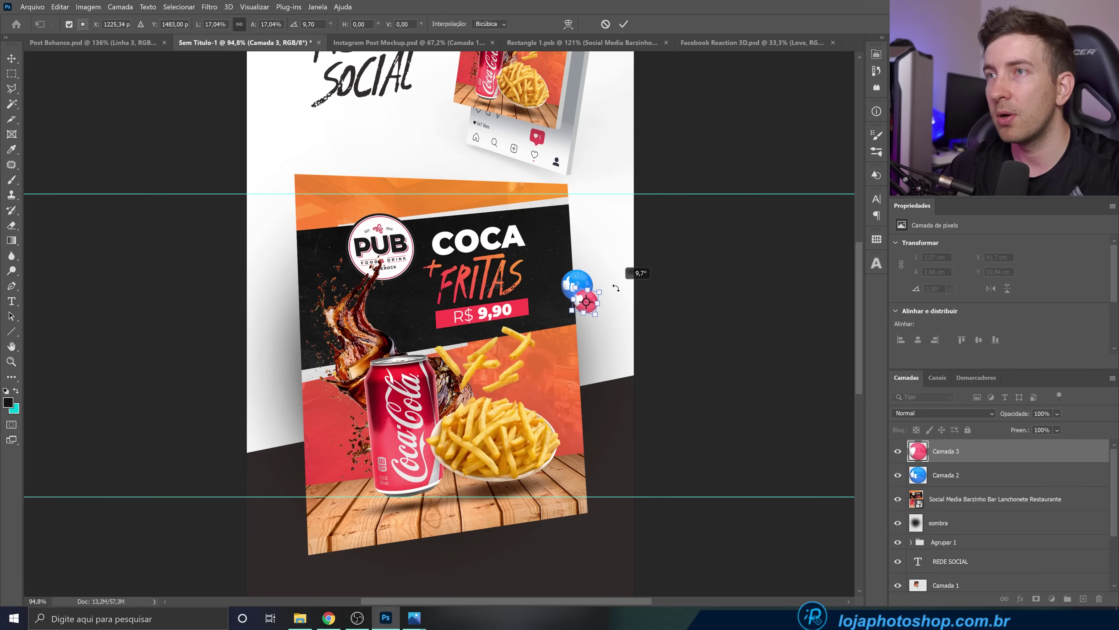
{"action": "key", "text": "Return"}
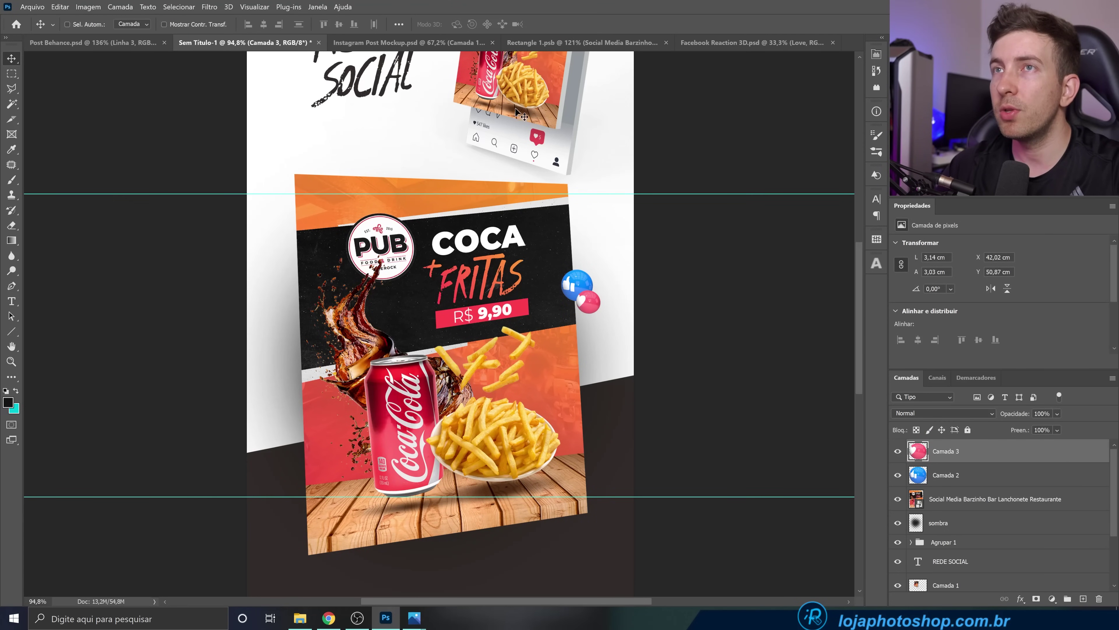
{"action": "left_click", "coordinate": [763, 44]}
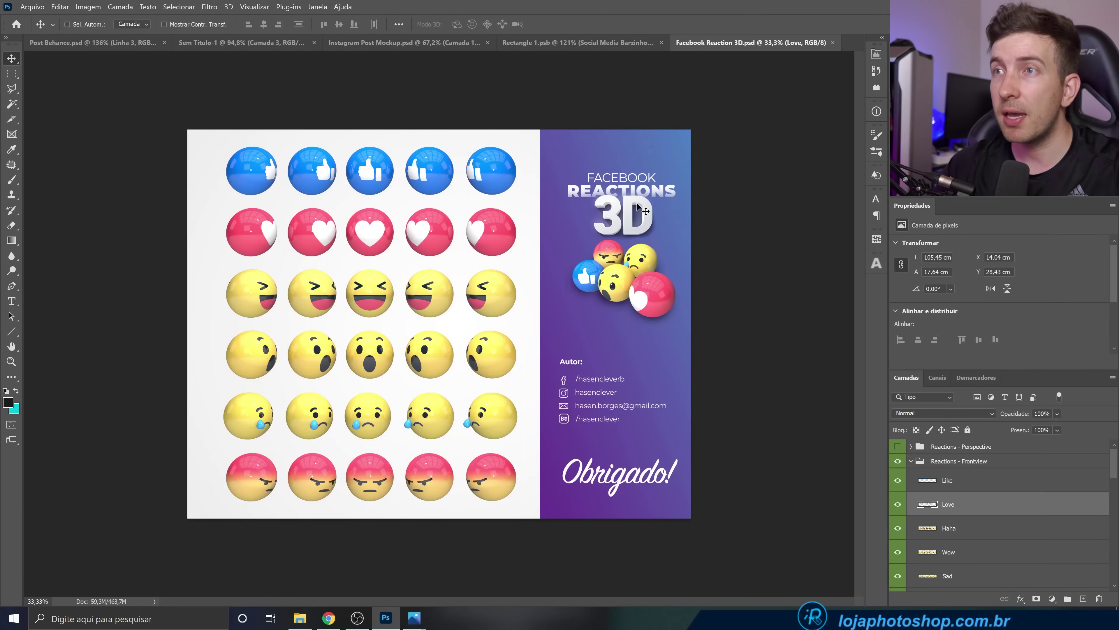
Copy a Wow emoji into the post and place it above its top-left corner
{"action": "left_click", "coordinate": [11, 73]}
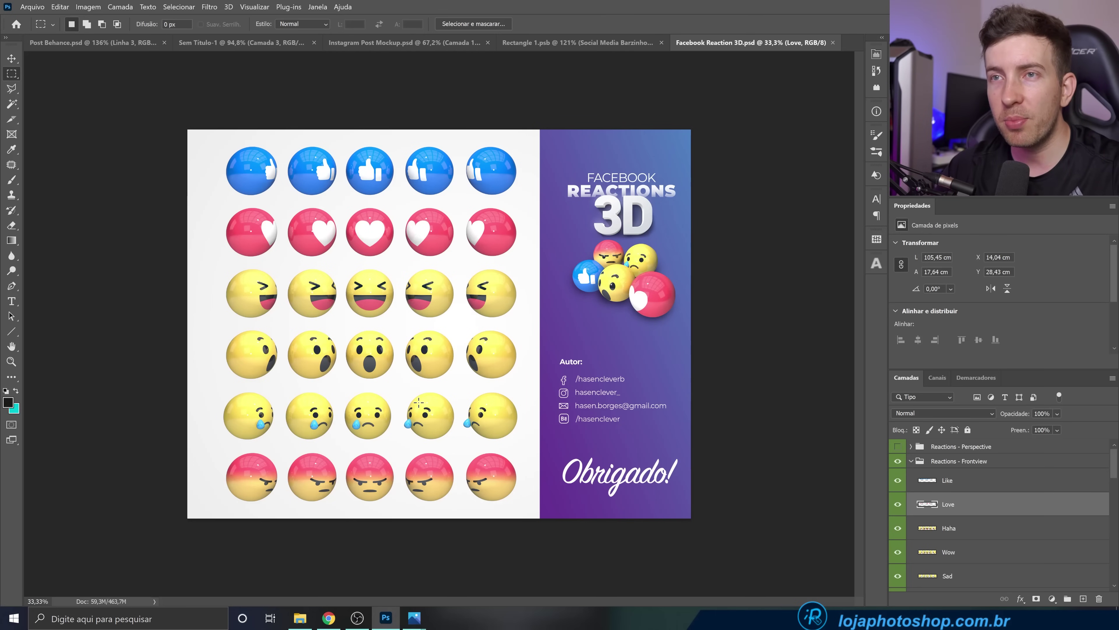
{"action": "left_click_drag", "start_coordinate": [282, 326], "coordinate": [341, 383]}
{"action": "key", "text": "ctrl+c"}
{"action": "left_click", "coordinate": [243, 42]}
{"action": "key", "text": "ctrl+v"}
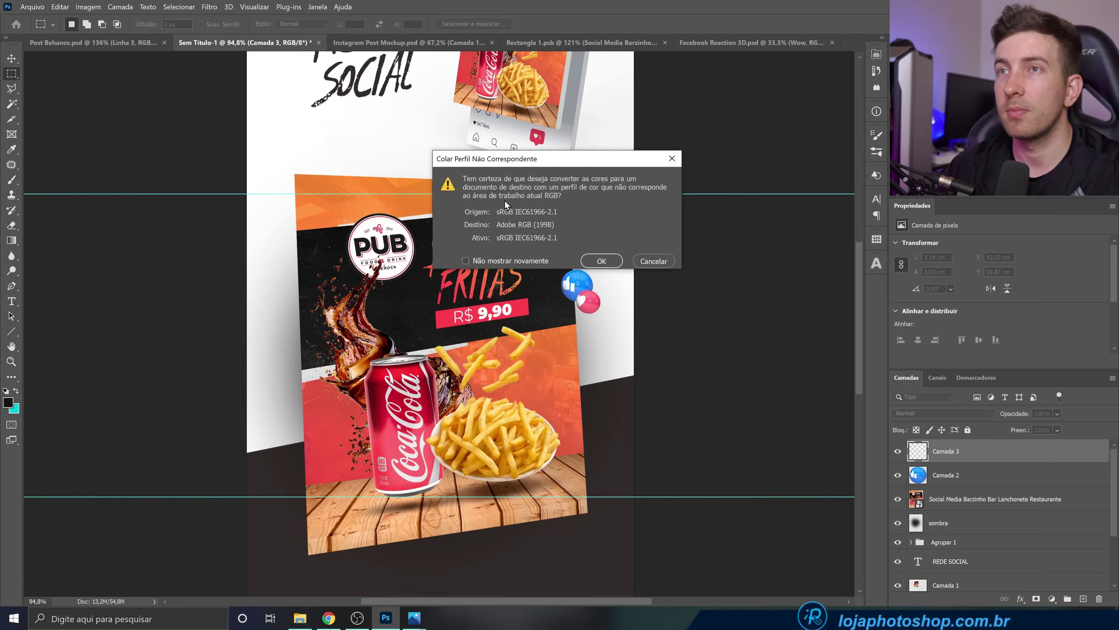
{"action": "key", "text": "Return"}
{"action": "key", "text": "ctrl+t"}
{"action": "left_click_drag", "start_coordinate": [456, 310], "coordinate": [385, 146]}
{"action": "key", "text": "Return"}
{"action": "scroll", "coordinate": [630, 527], "scroll_direction": "down", "scroll_amount": 2}
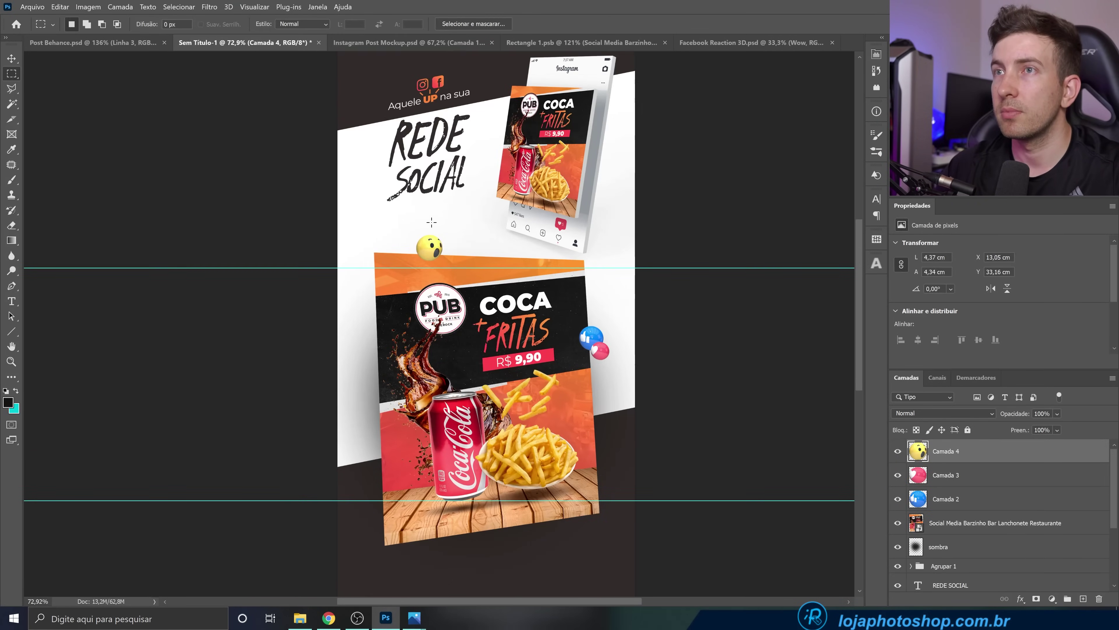
Add a second, smaller Wow emoji near the food post
{"action": "left_click", "coordinate": [752, 42]}
{"action": "left_click_drag", "start_coordinate": [311, 355], "coordinate": [430, 354]}
{"action": "key", "text": "ctrl+c"}
{"action": "left_click", "coordinate": [242, 42]}
{"action": "key", "text": "ctrl+v"}
{"action": "key", "text": "ctrl+t"}
{"action": "left_click_drag", "start_coordinate": [617, 489], "coordinate": [608, 474]}
{"action": "key", "text": "Return"}
Add a shrunken Like emoji at the lower left of the post
{"action": "left_click", "coordinate": [752, 42]}
{"action": "left_click_drag", "start_coordinate": [322, 153], "coordinate": [388, 193]}
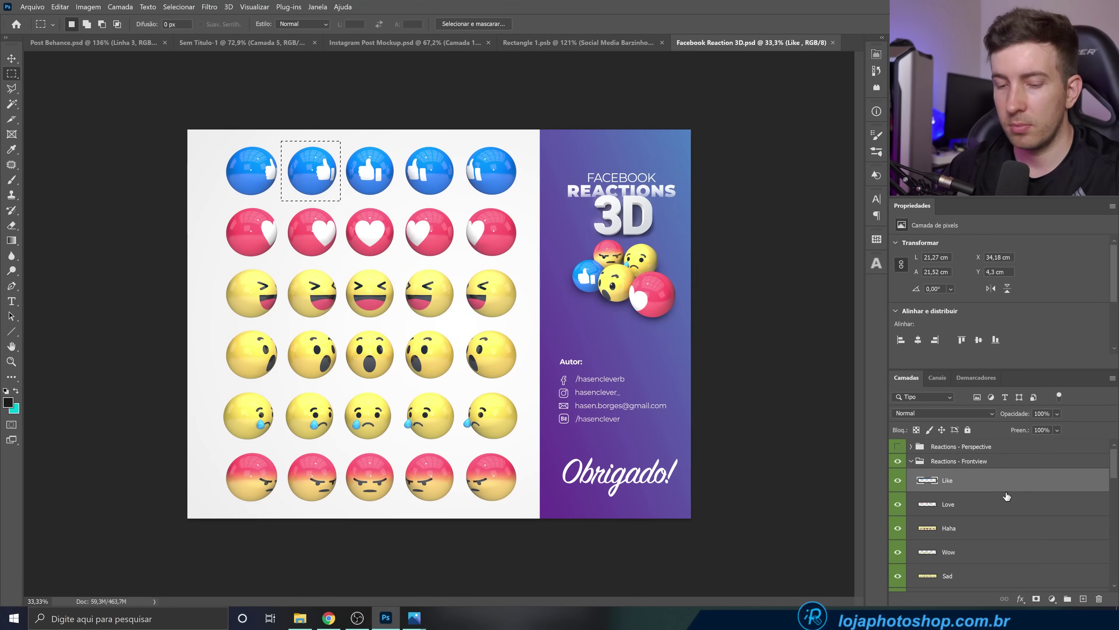
{"action": "key", "text": "ctrl+c"}
{"action": "left_click", "coordinate": [243, 42]}
{"action": "key", "text": "ctrl+v"}
{"action": "key", "text": "ctrl+t"}
{"action": "mouse_move", "coordinate": [432, 378]}
{"action": "left_mouse_down"}
{"action": "mouse_move", "coordinate": [529, 282]}
{"action": "mouse_move", "coordinate": [405, 510]}
{"action": "mouse_move", "coordinate": [367, 487]}
{"action": "left_mouse_up"}
{"action": "key", "text": "Return"}
{"action": "key", "text": "v"}
Add a small heart emoji beside the PUB logo
{"action": "left_click", "coordinate": [752, 42]}
{"action": "left_click_drag", "start_coordinate": [343, 208], "coordinate": [395, 259]}
{"action": "key", "text": "ctrl+c"}
{"action": "left_click", "coordinate": [242, 42]}
{"action": "key", "text": "ctrl+v"}
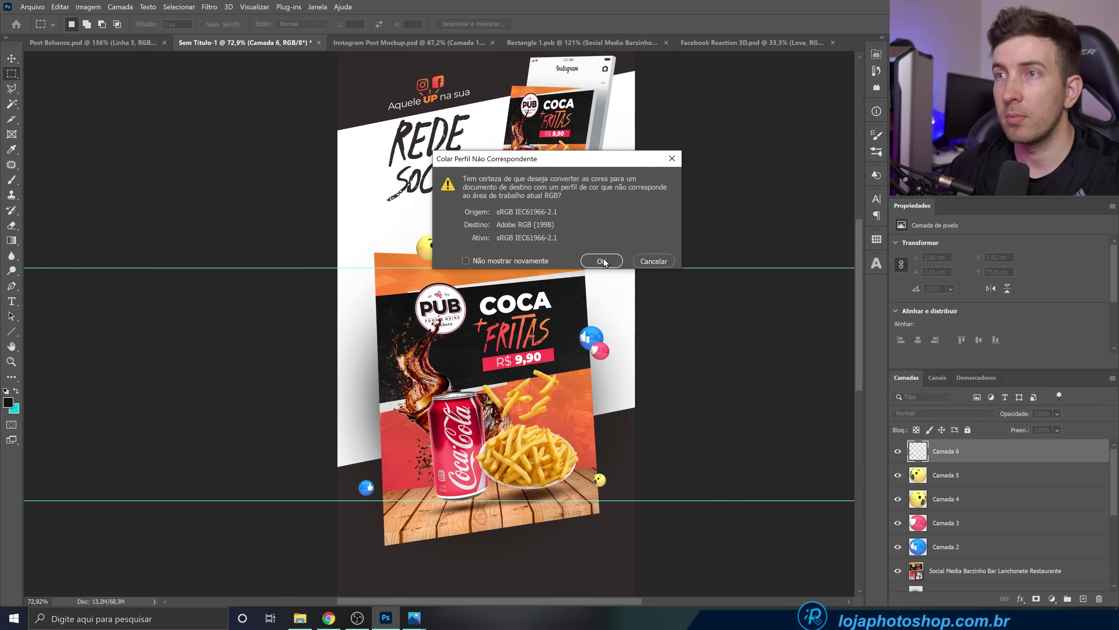
{"action": "key", "text": "ctrl+t"}
{"action": "left_click_drag", "start_coordinate": [500, 302], "coordinate": [374, 313]}
{"action": "key", "text": "Return"}
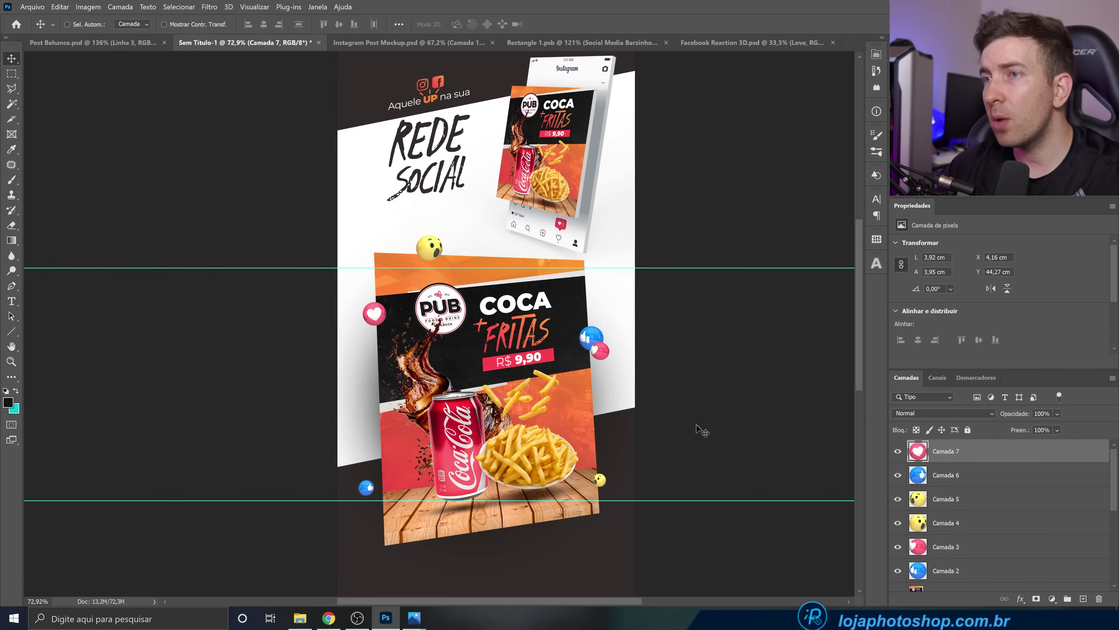
{"action": "scroll", "coordinate": [465, 421], "scroll_direction": "up", "scroll_amount": 3}
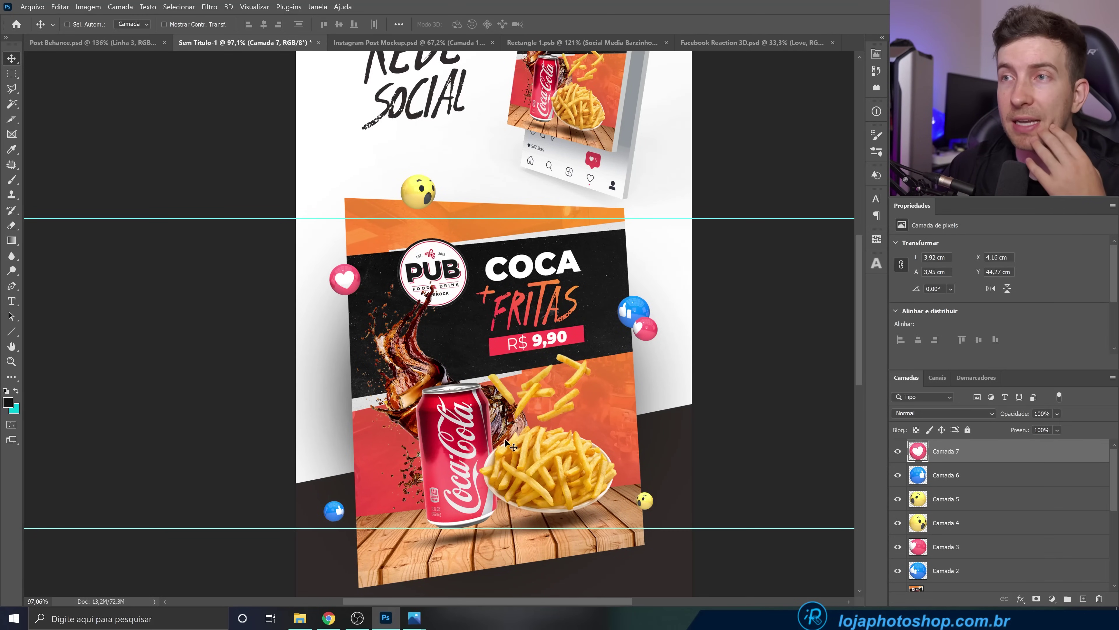
{"action": "scroll", "coordinate": [506, 399], "scroll_direction": "down", "scroll_amount": 2}
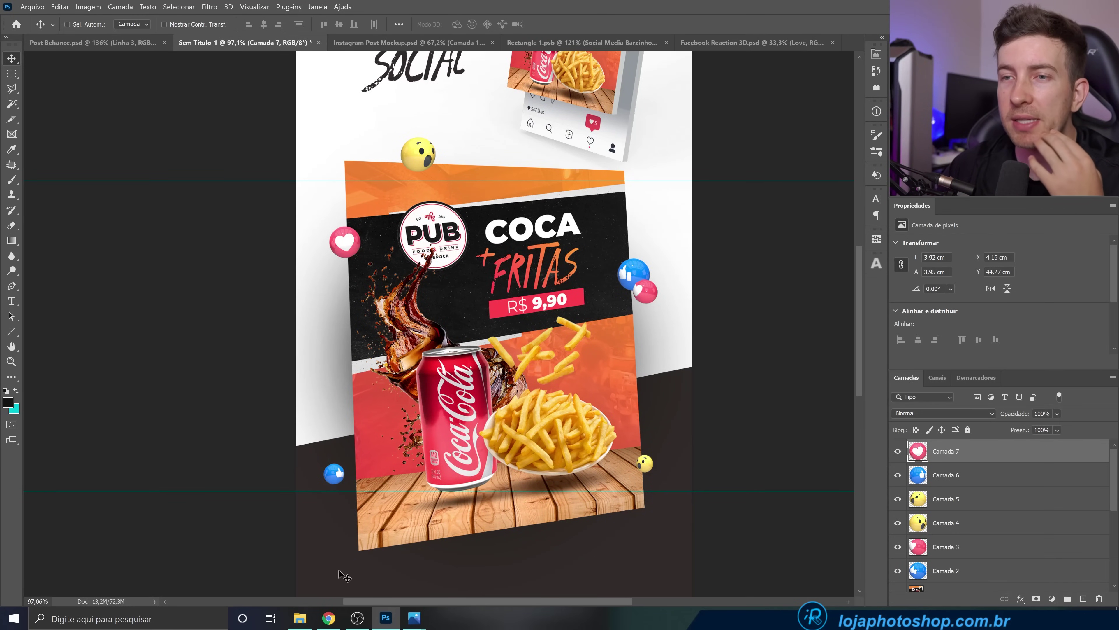
{"action": "left_click", "coordinate": [308, 619]}
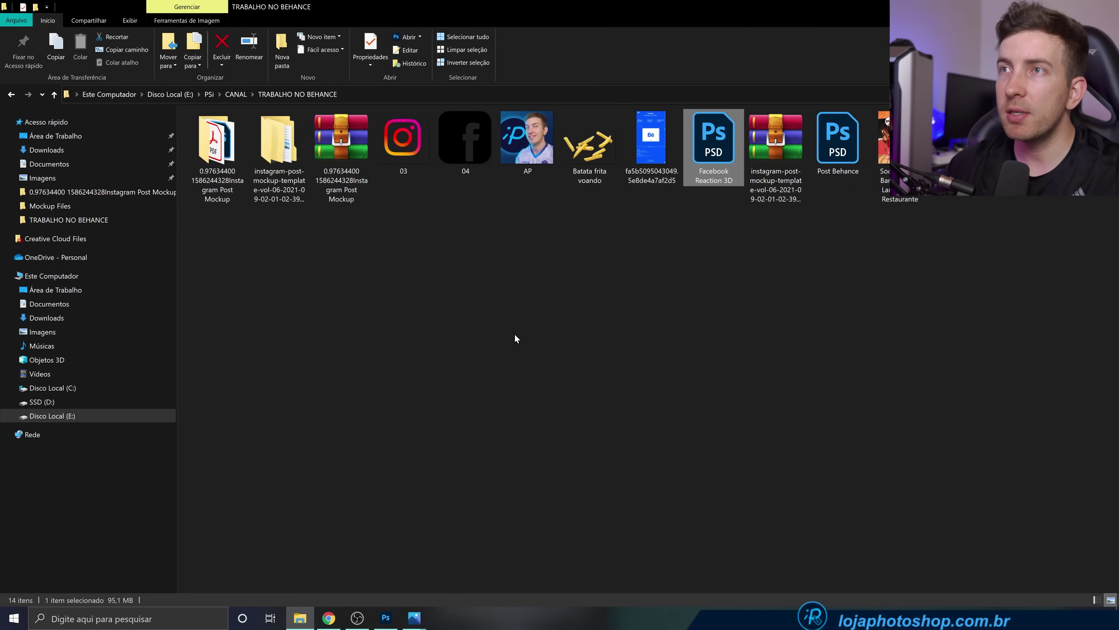
Drag the Batata frita voando image from the TRABALHO NO BEHANCE folder toward Photoshop
{"action": "left_click", "coordinate": [385, 618]}
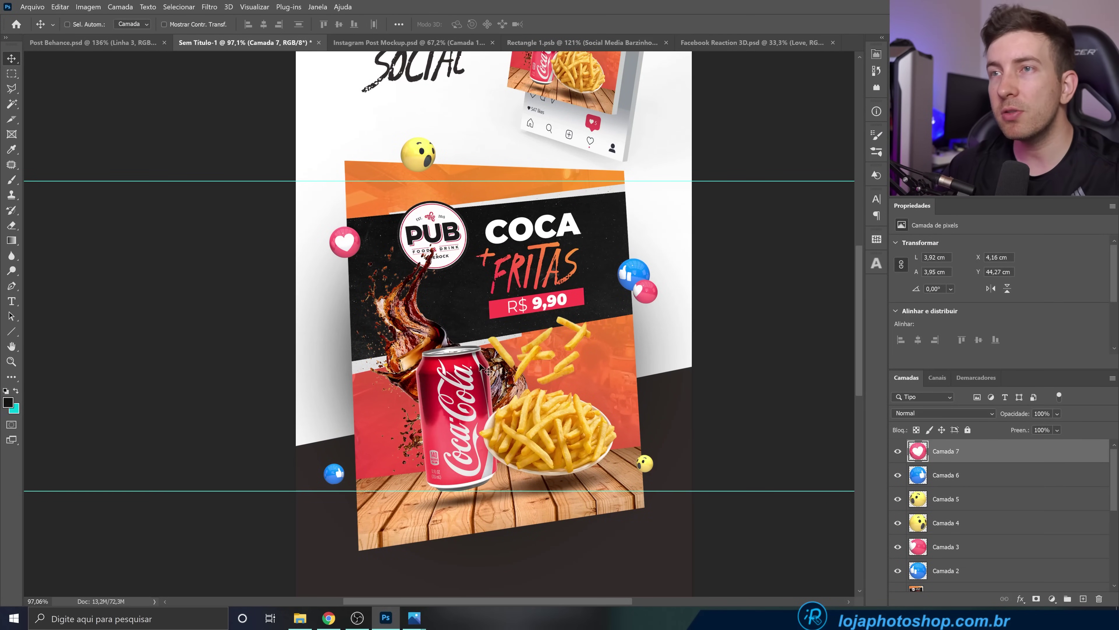
{"action": "scroll", "coordinate": [435, 332], "scroll_direction": "up", "scroll_amount": 3}
{"action": "left_click", "coordinate": [299, 617]}
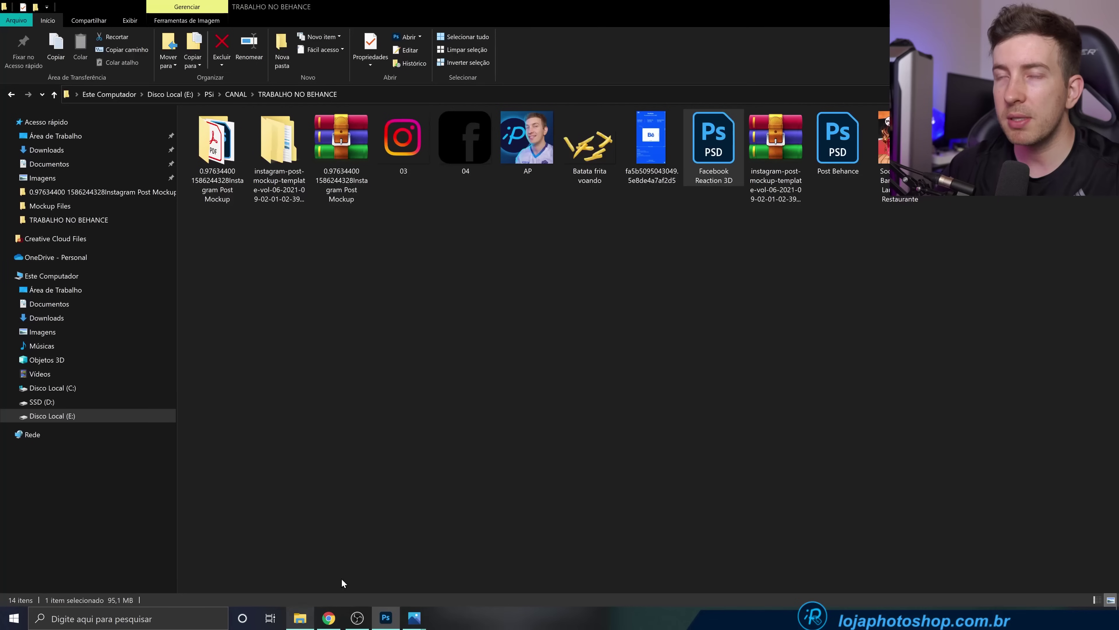
{"action": "left_click_drag", "start_coordinate": [596, 144], "coordinate": [437, 335]}
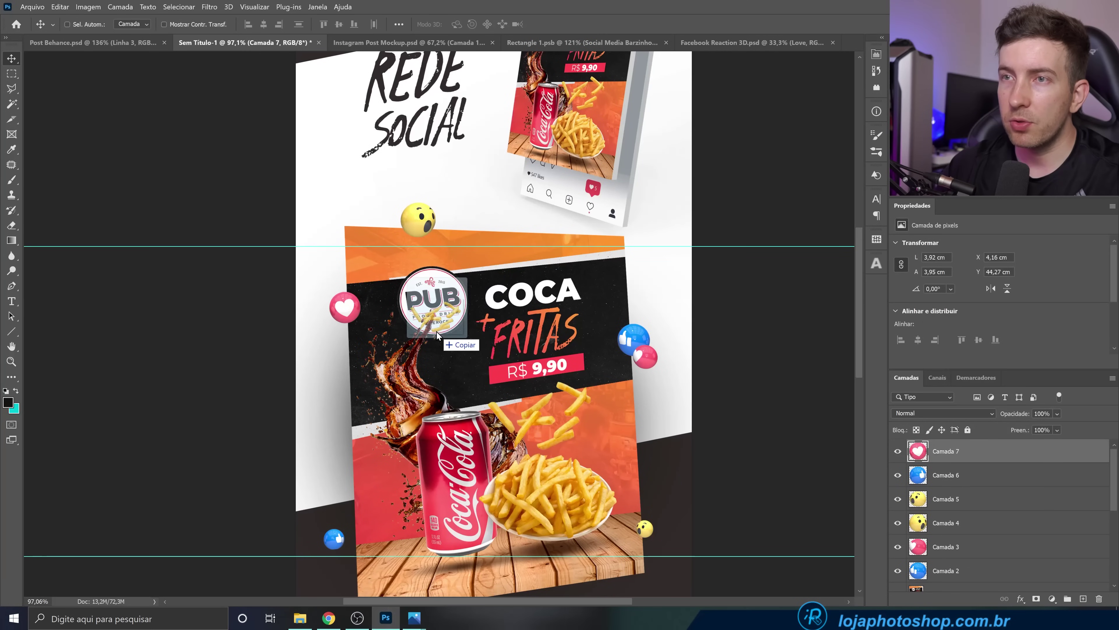
Place the flying fries image, enlarged to about 118.8%, just above the post
{"action": "left_click_drag", "start_coordinate": [438, 335], "coordinate": [438, 336]}
{"action": "mouse_move", "coordinate": [527, 347]}
{"action": "left_mouse_down"}
{"action": "mouse_move", "coordinate": [526, 374]}
{"action": "mouse_move", "coordinate": [646, 236]}
{"action": "left_mouse_up"}
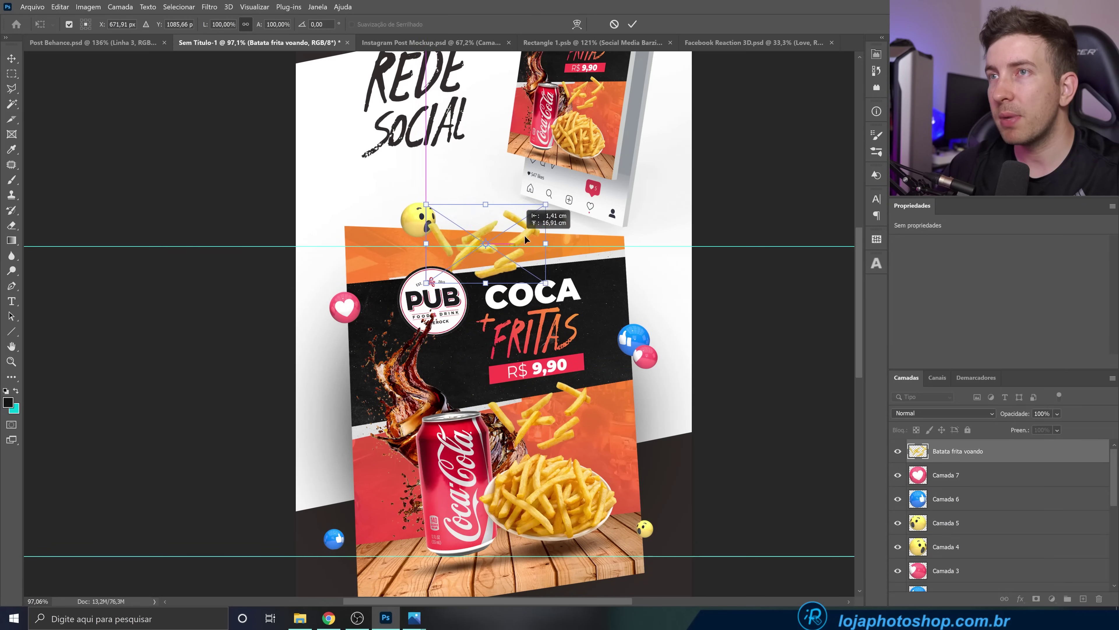
{"action": "left_click_drag", "start_coordinate": [646, 234], "coordinate": [549, 231]}
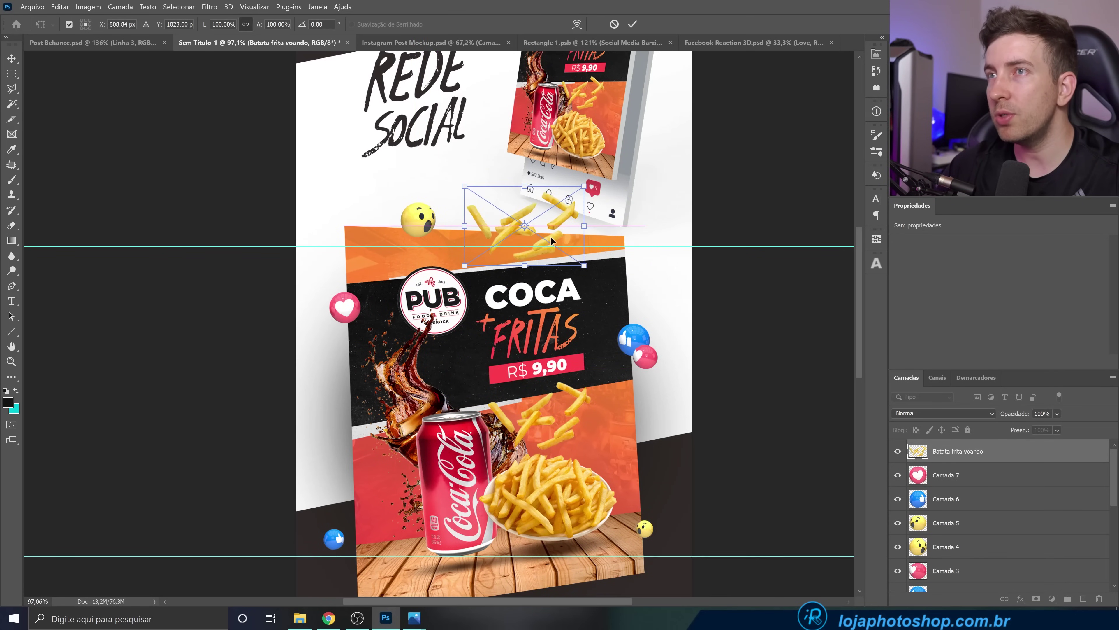
{"action": "scroll", "coordinate": [560, 320], "scroll_direction": "down", "scroll_amount": 3}
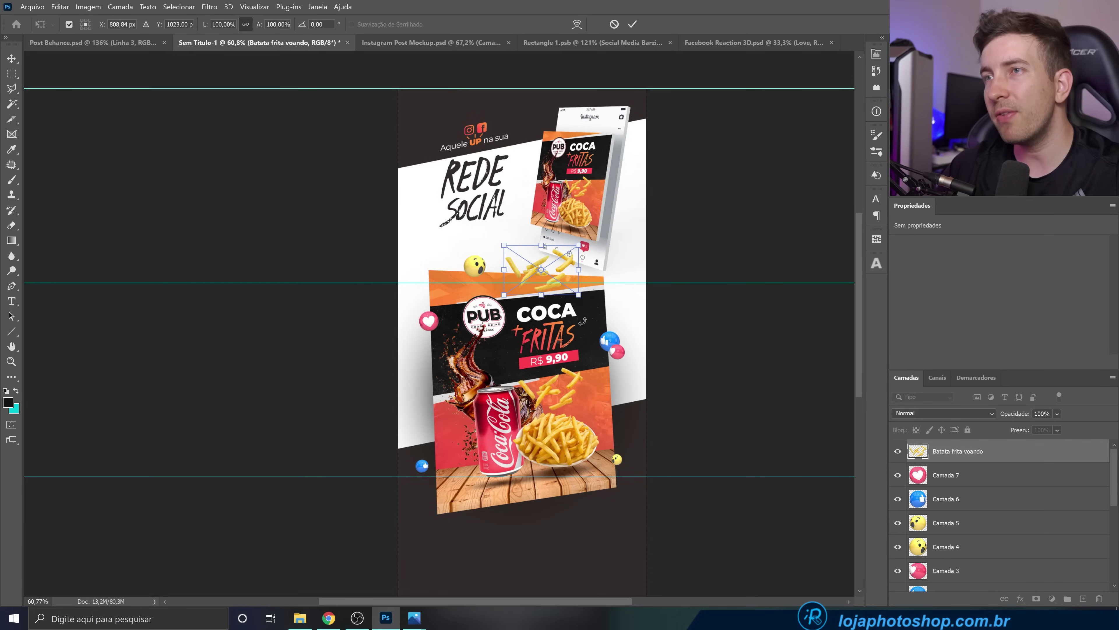
{"action": "mouse_move", "coordinate": [561, 265]}
{"action": "left_mouse_down"}
{"action": "mouse_move", "coordinate": [553, 262]}
{"action": "mouse_move", "coordinate": [550, 339]}
{"action": "mouse_move", "coordinate": [571, 310]}
{"action": "left_mouse_up"}
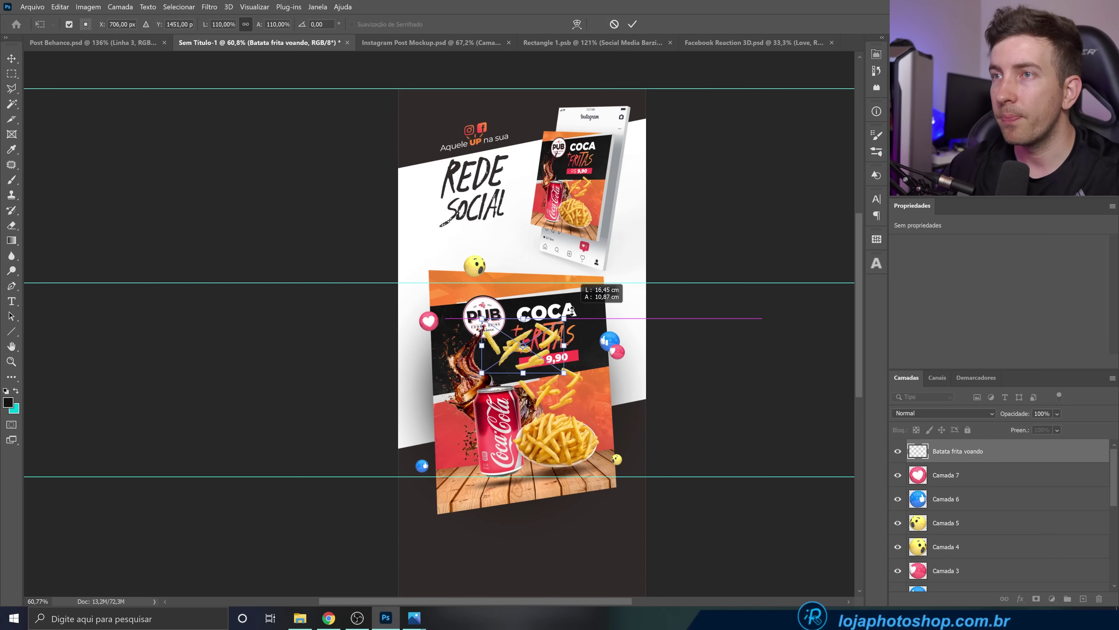
{"action": "left_click_drag", "start_coordinate": [572, 310], "coordinate": [566, 320]}
{"action": "left_click", "coordinate": [636, 26]}
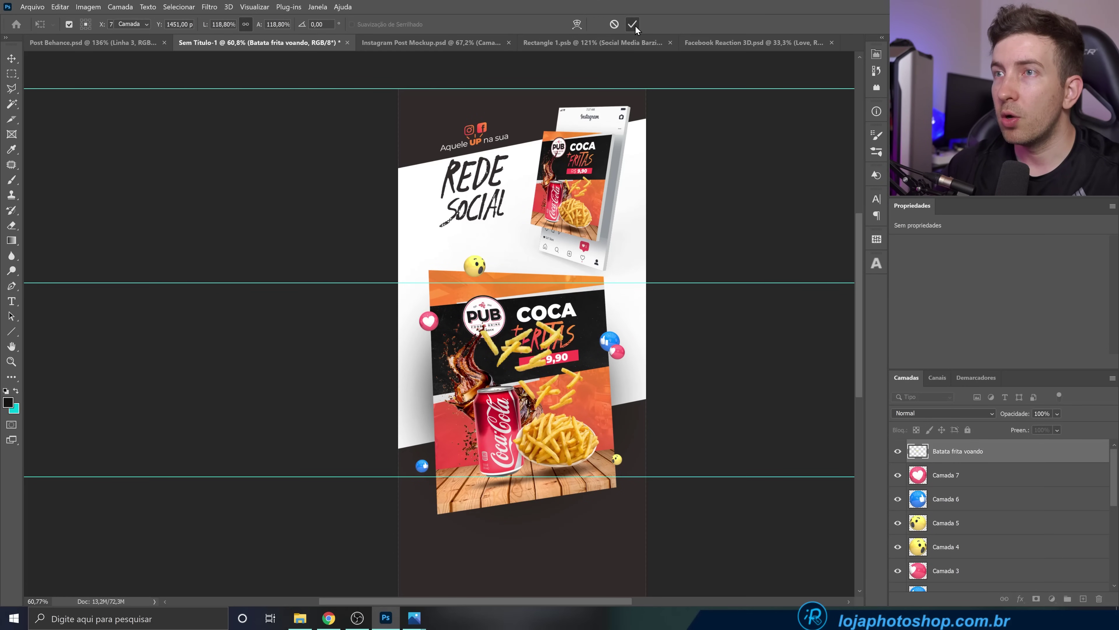
Fine-tune the fries over the post's top edge, then choose the Polygonal Lasso tool
{"action": "left_click_drag", "start_coordinate": [474, 369], "coordinate": [500, 269]}
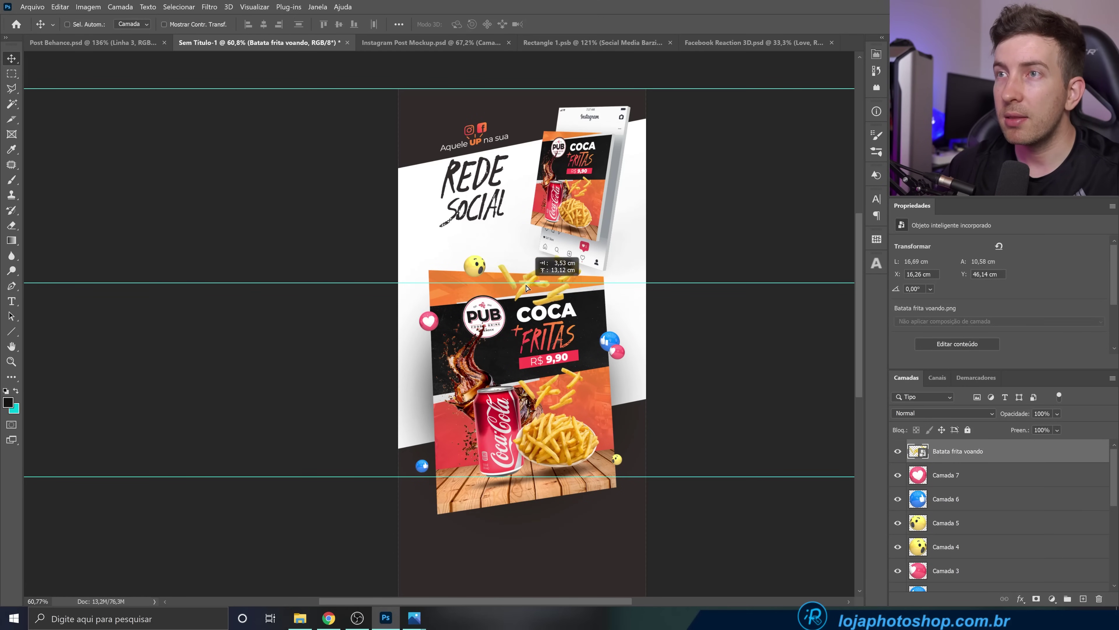
{"action": "scroll", "coordinate": [552, 238], "scroll_direction": "up", "scroll_amount": 5}
{"action": "scroll", "coordinate": [552, 252], "scroll_direction": "up", "scroll_amount": 2}
{"action": "scroll", "coordinate": [552, 253], "scroll_direction": "up", "scroll_amount": 2}
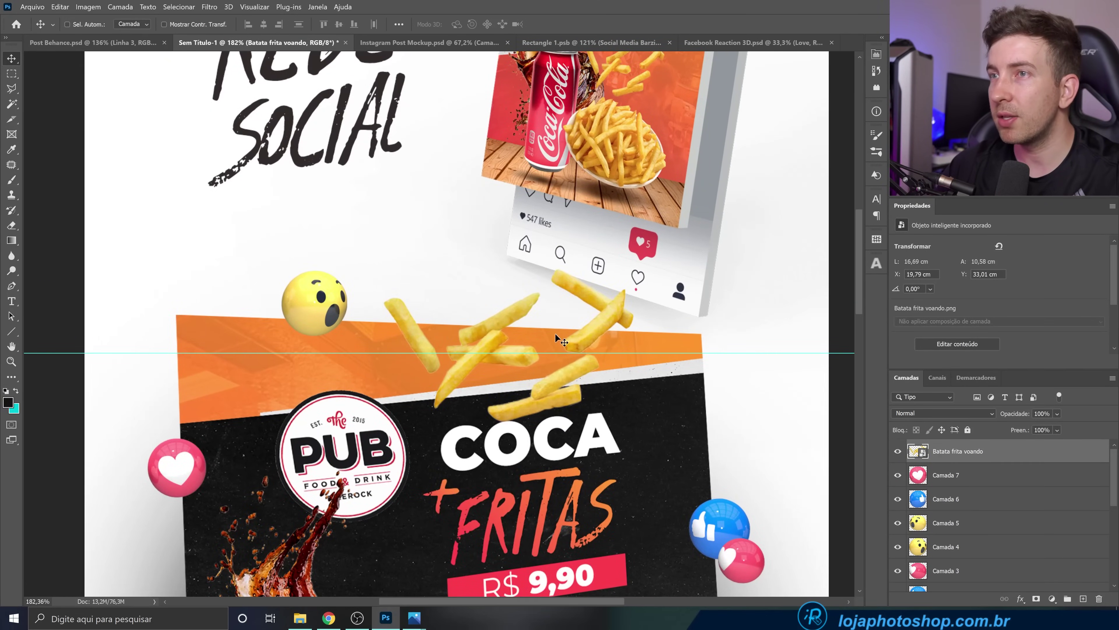
{"action": "left_click_drag", "start_coordinate": [533, 329], "coordinate": [533, 344]}
{"action": "left_click", "coordinate": [11, 92]}
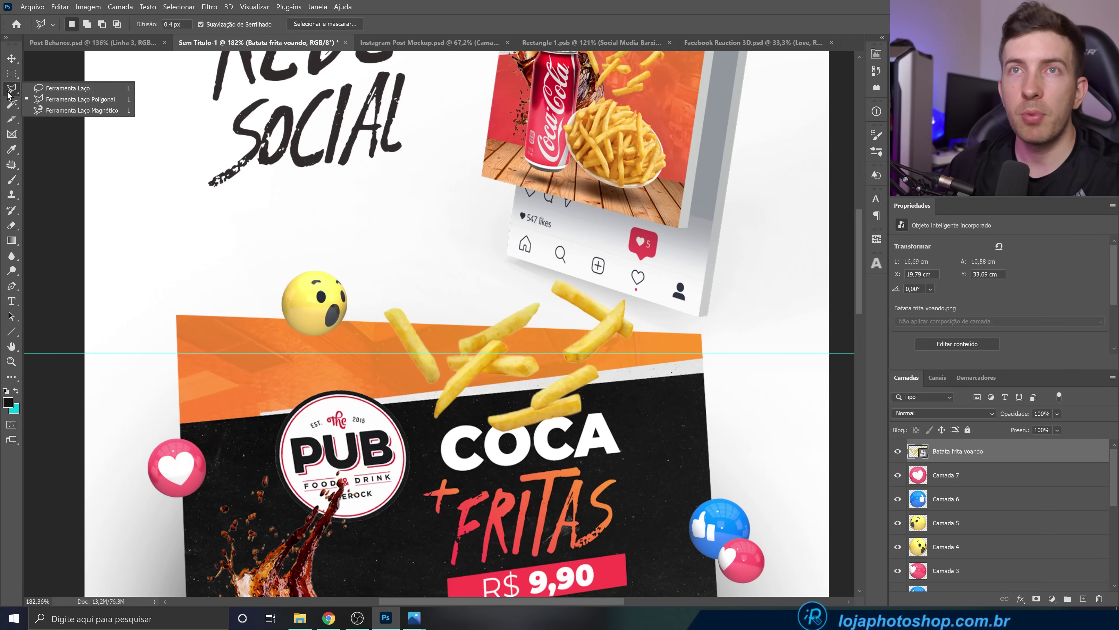
{"action": "left_click", "coordinate": [48, 100]}
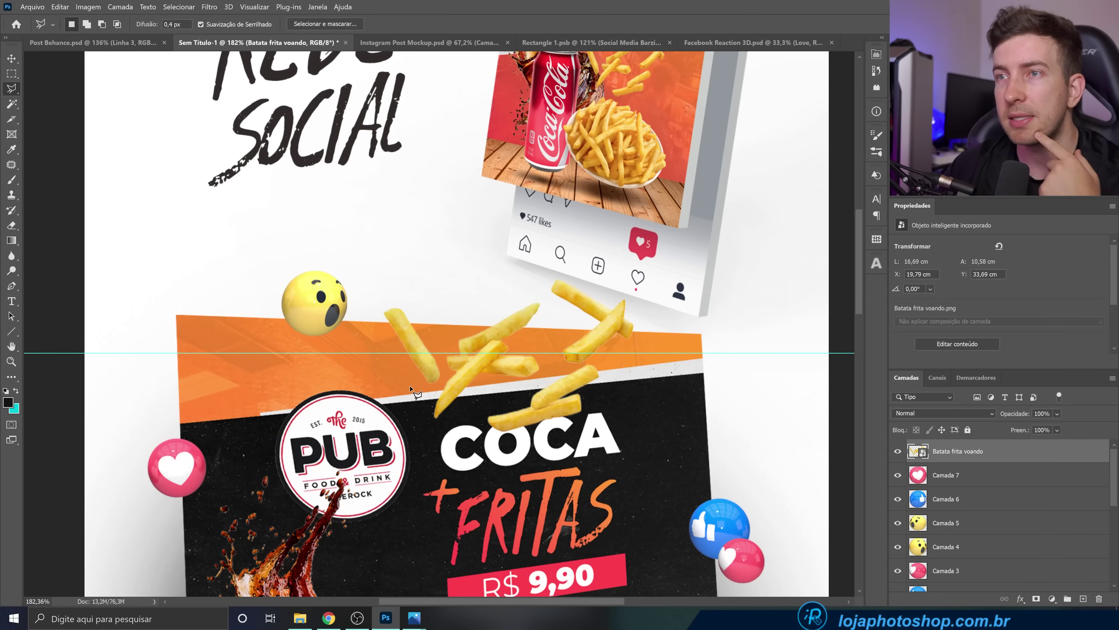
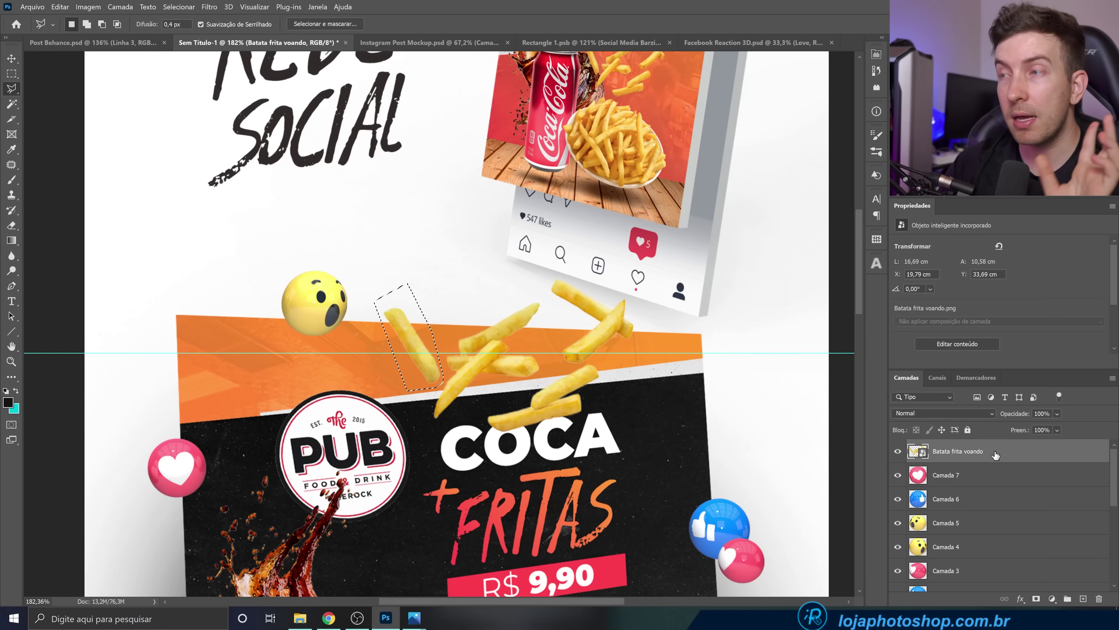
Rasterize the 'Batata frita voando' layer and cut the first outlined fry onto Camada 8
{"action": "right_click", "coordinate": [997, 452]}
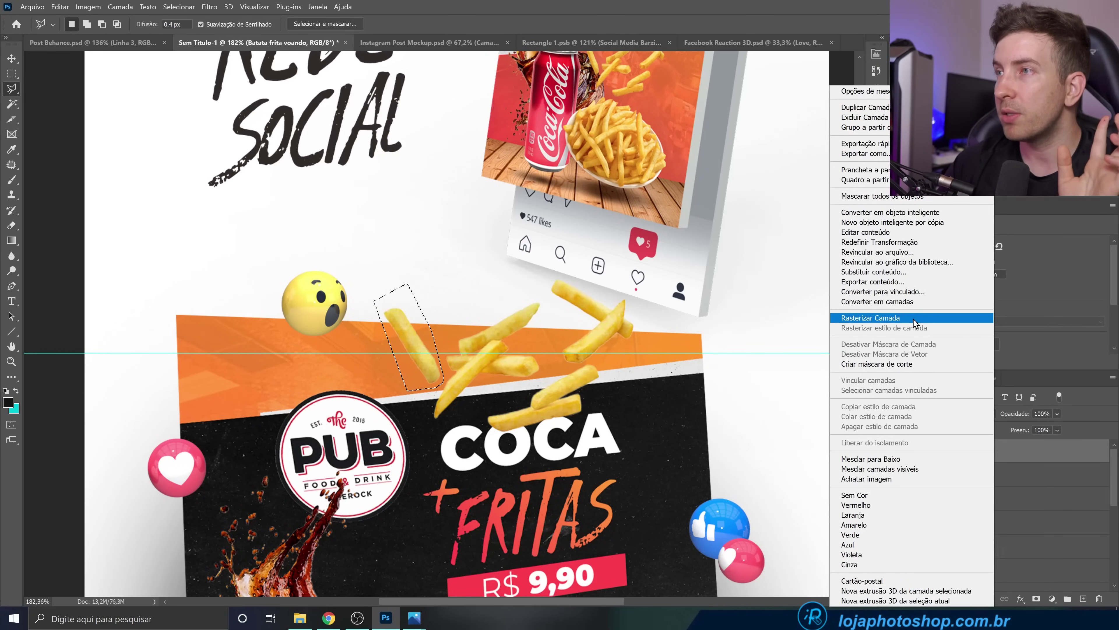
{"action": "left_click", "coordinate": [913, 318]}
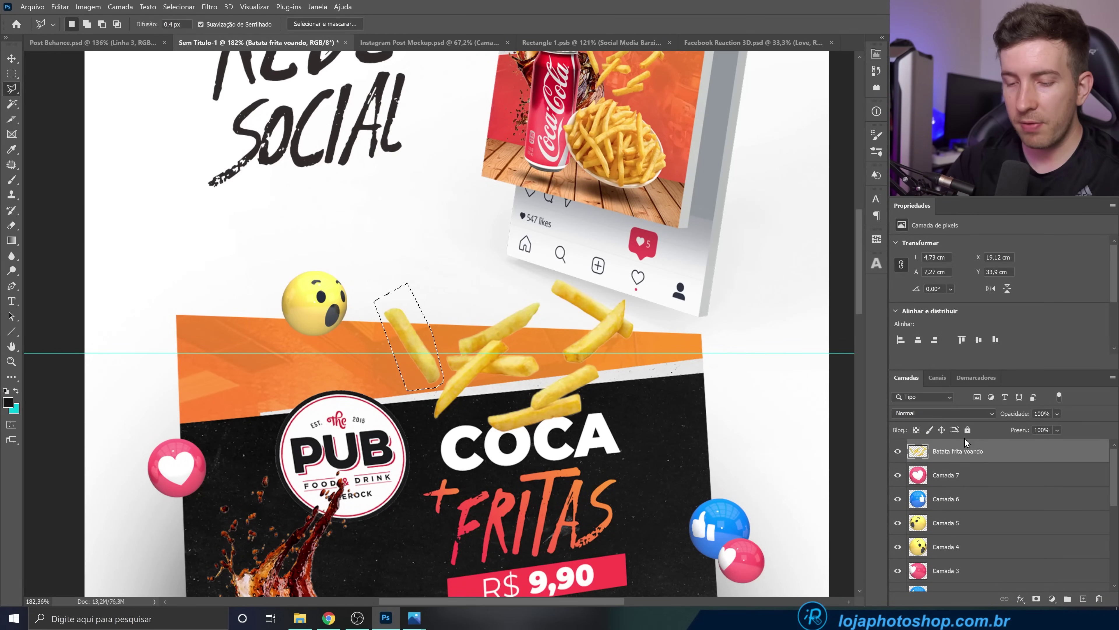
{"action": "key", "text": "ctrl+shift+j"}
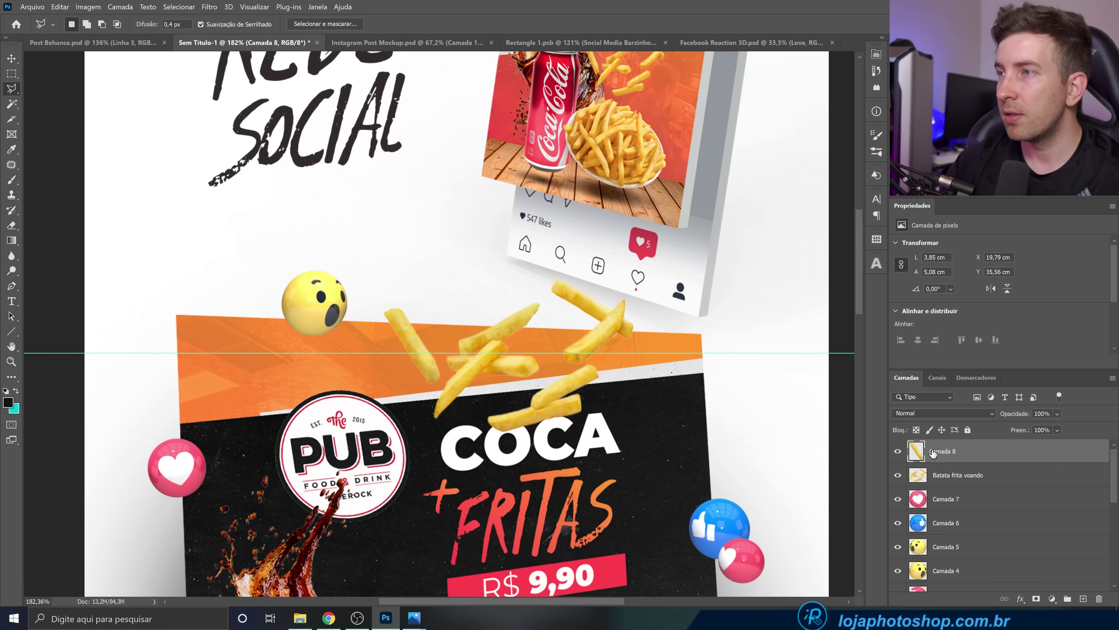
{"action": "left_click", "coordinate": [899, 452]}
{"action": "left_click", "coordinate": [899, 451]}
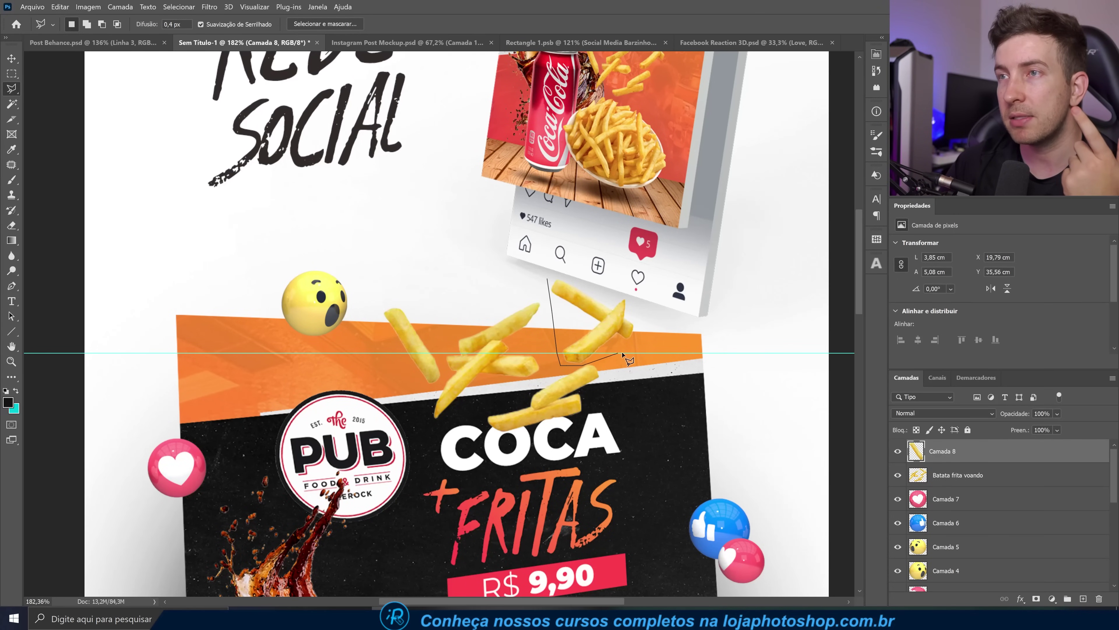
Lasso another fry and cut it onto its own layer, Camada 9
{"action": "left_click", "coordinate": [659, 305]}
{"action": "left_click", "coordinate": [598, 267]}
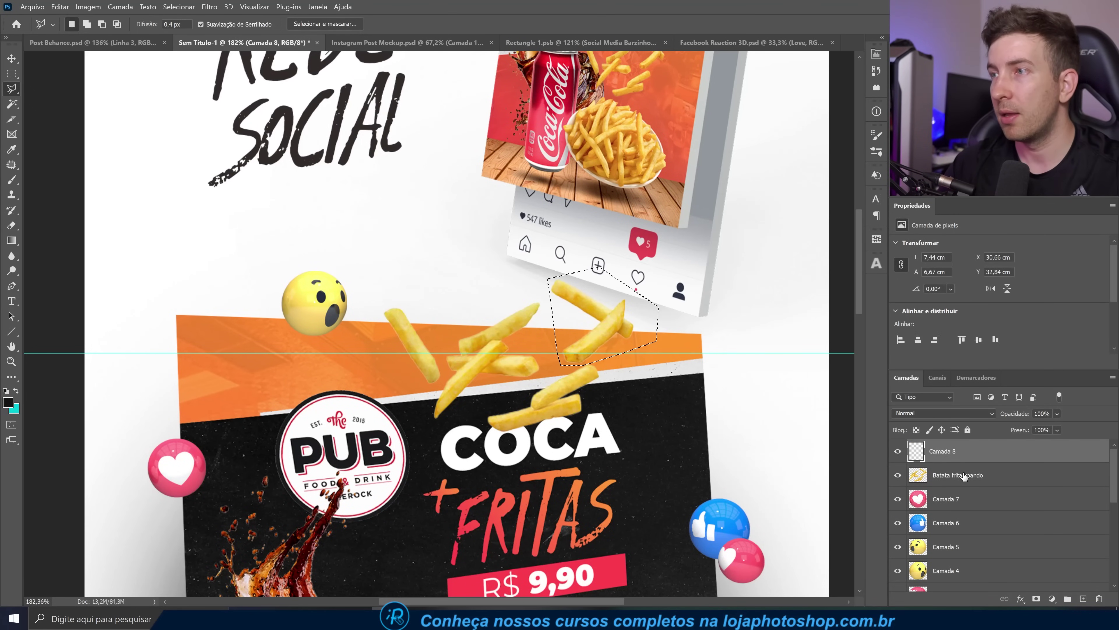
{"action": "left_click", "coordinate": [548, 279]}
{"action": "left_click", "coordinate": [960, 474]}
{"action": "left_click", "coordinate": [897, 475]}
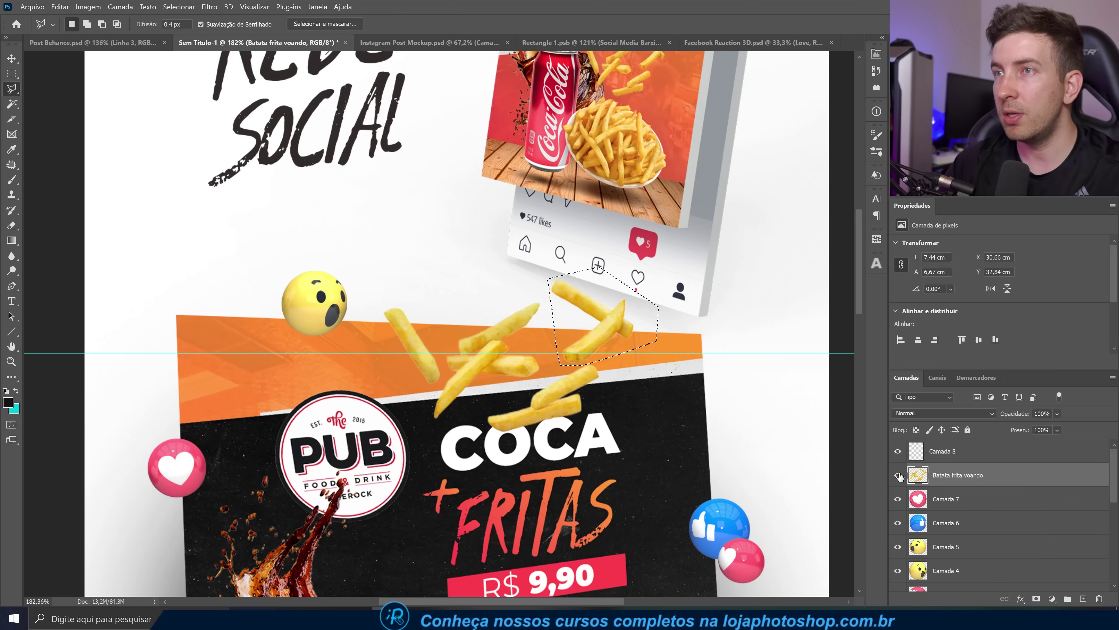
{"action": "key", "text": "ctrl+shift+j"}
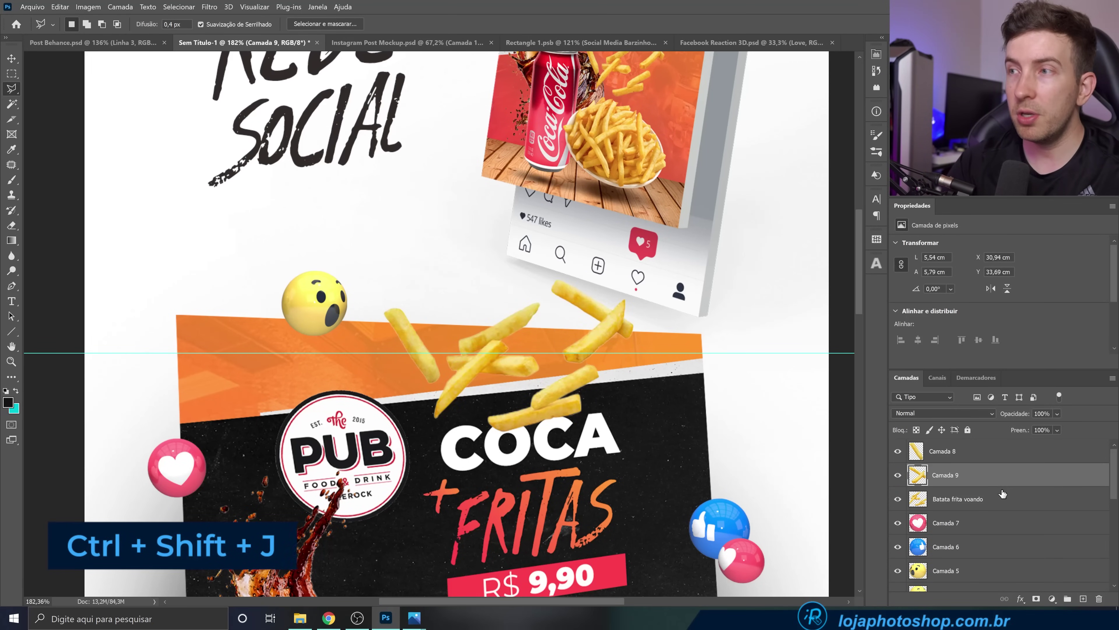
{"action": "left_click", "coordinate": [898, 475]}
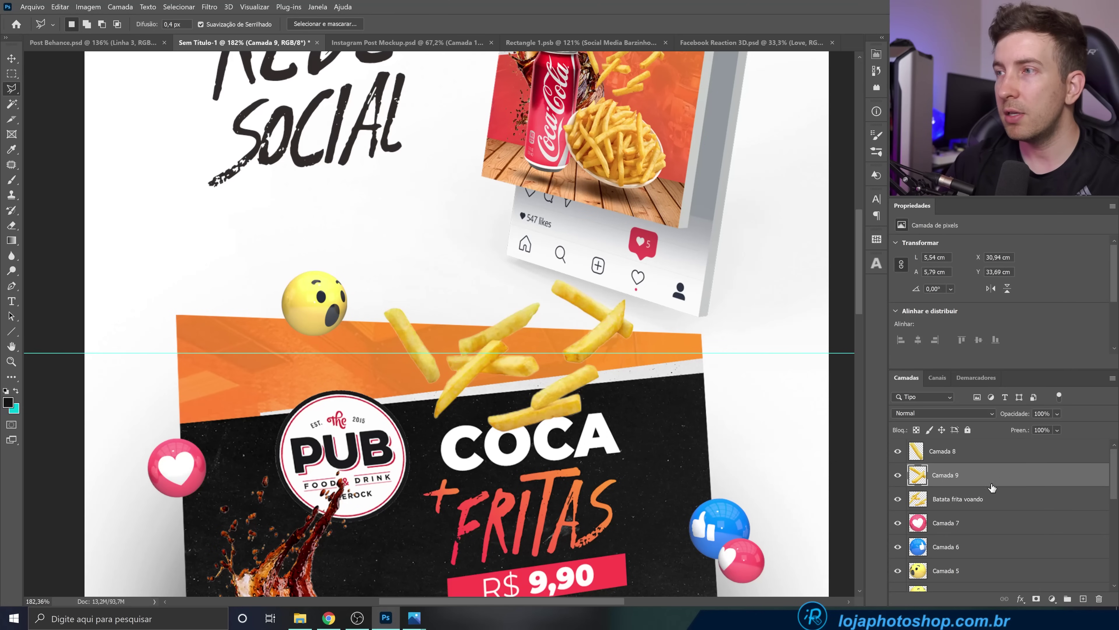
Lasso the lower group of fries and cut it onto Camada 10
{"action": "left_click", "coordinate": [943, 489]}
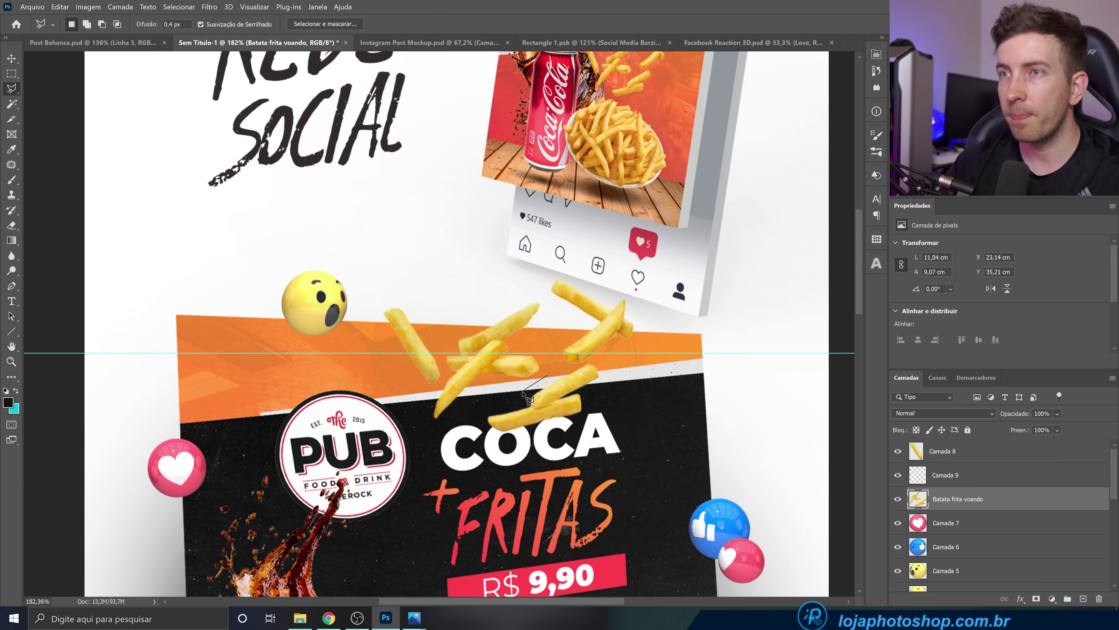
{"action": "left_click", "coordinate": [622, 440]}
{"action": "left_click", "coordinate": [637, 367]}
{"action": "left_click", "coordinate": [616, 353]}
{"action": "left_click", "coordinate": [548, 376]}
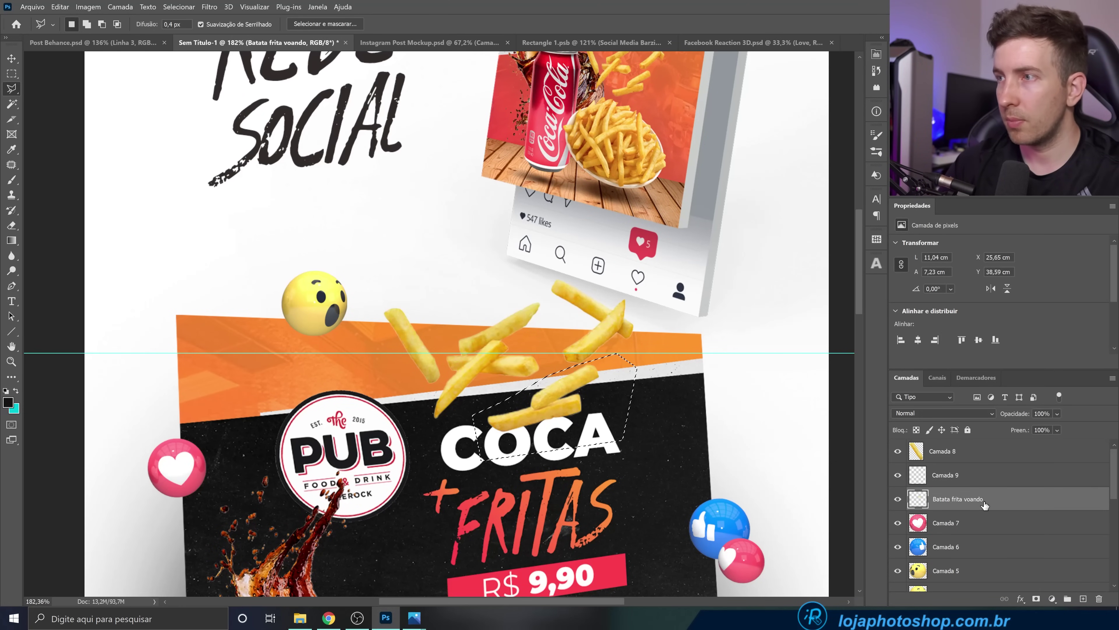
{"action": "key", "text": "ctrl+shift+j"}
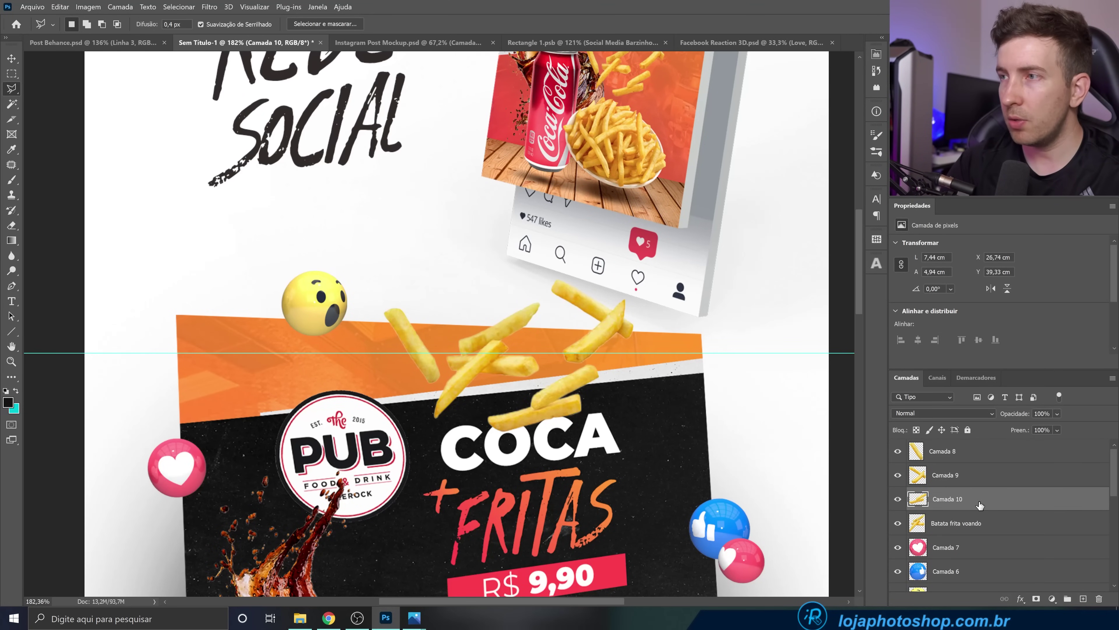
Hide and show the separated fry layers to compare them with the original
{"action": "left_click_drag", "start_coordinate": [897, 521], "coordinate": [897, 475]}
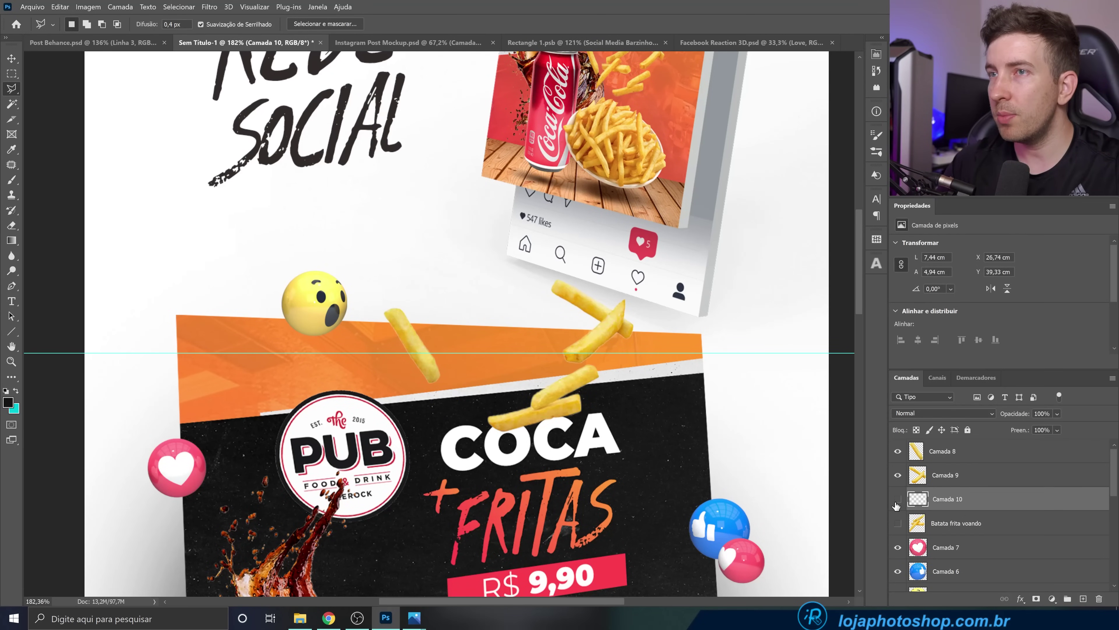
{"action": "left_click", "coordinate": [898, 475]}
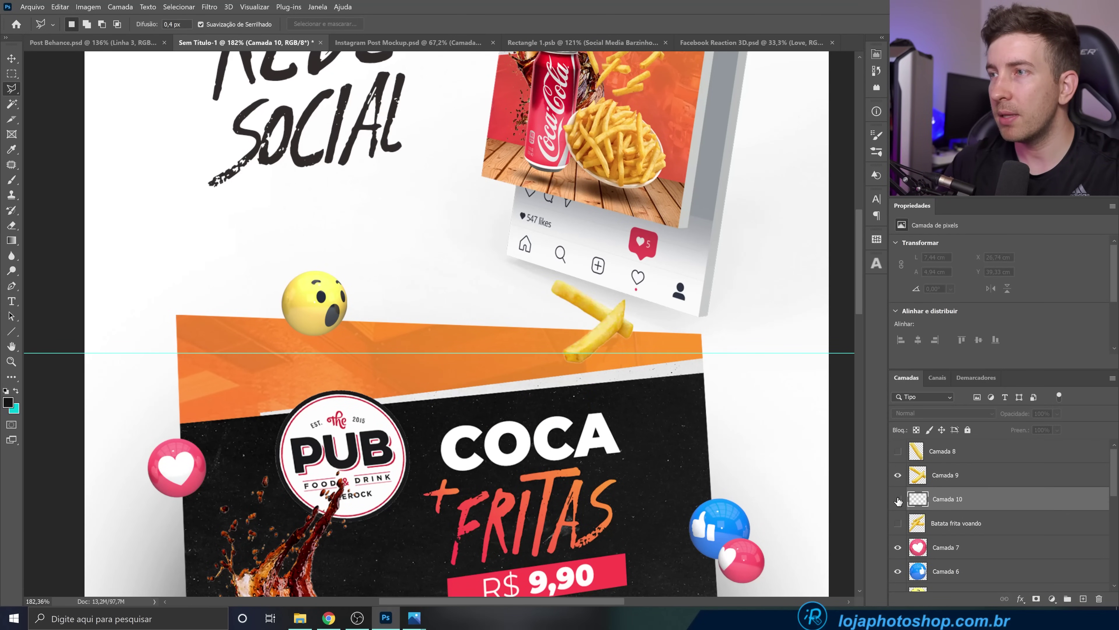
{"action": "left_click", "coordinate": [898, 498]}
{"action": "left_click", "coordinate": [898, 523]}
{"action": "left_click", "coordinate": [898, 451]}
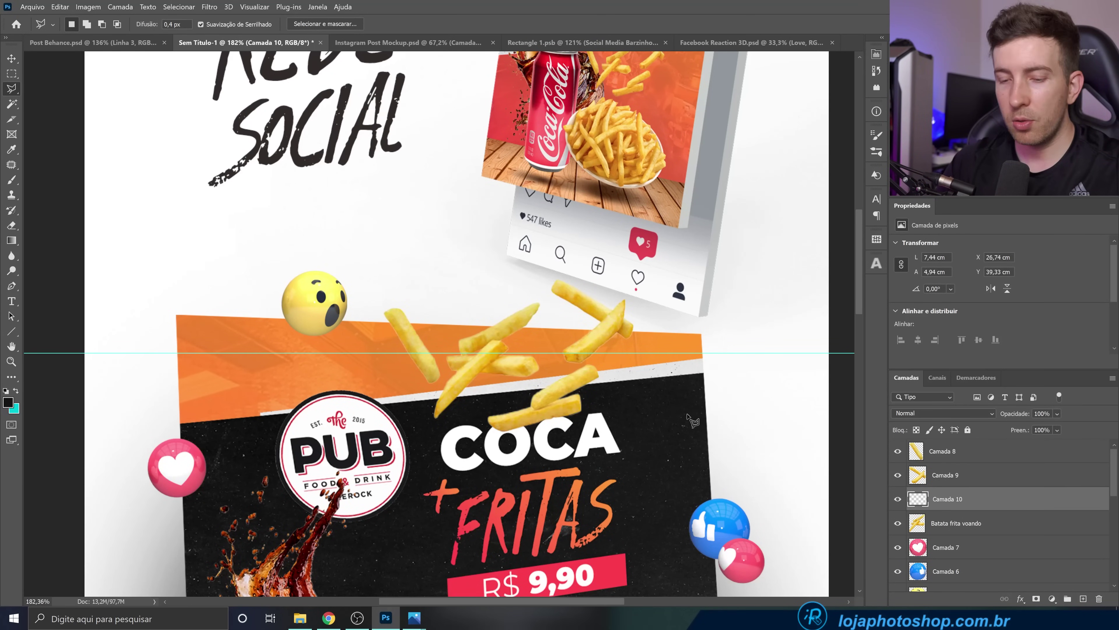
{"action": "key", "text": "v"}
{"action": "scroll", "coordinate": [429, 341], "scroll_direction": "down", "scroll_amount": 2}
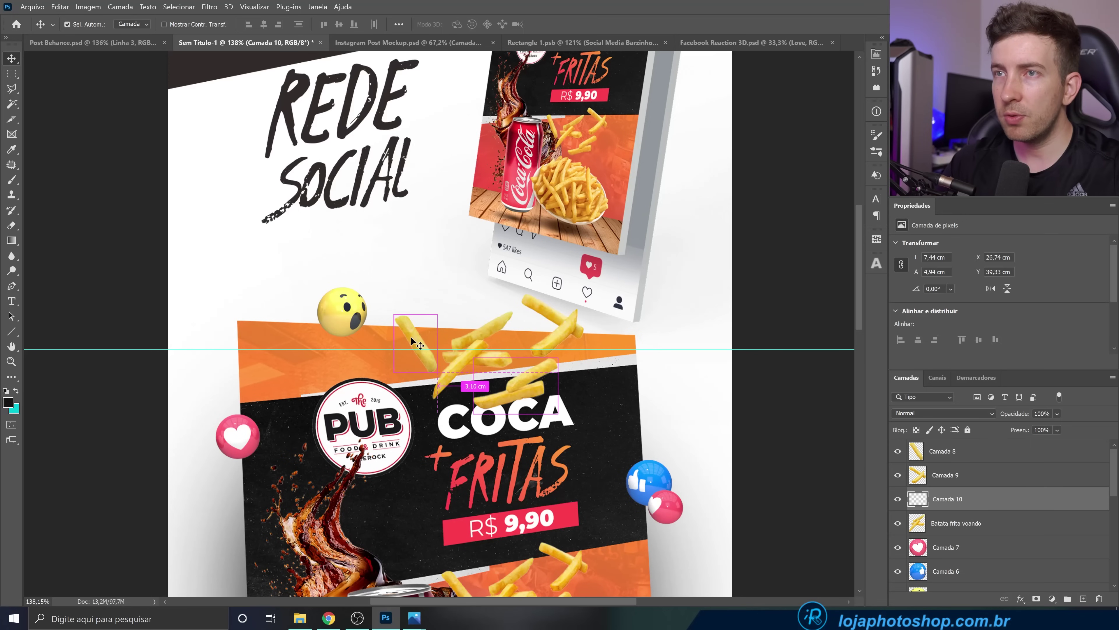
Move the Camada 8 fry beside the surprised emoji and enlarge it to about 138%
{"action": "left_click", "coordinate": [417, 345], "text": "ctrl"}
{"action": "left_click_drag", "start_coordinate": [417, 345], "coordinate": [266, 315]}
{"action": "key", "text": "ctrl+r"}
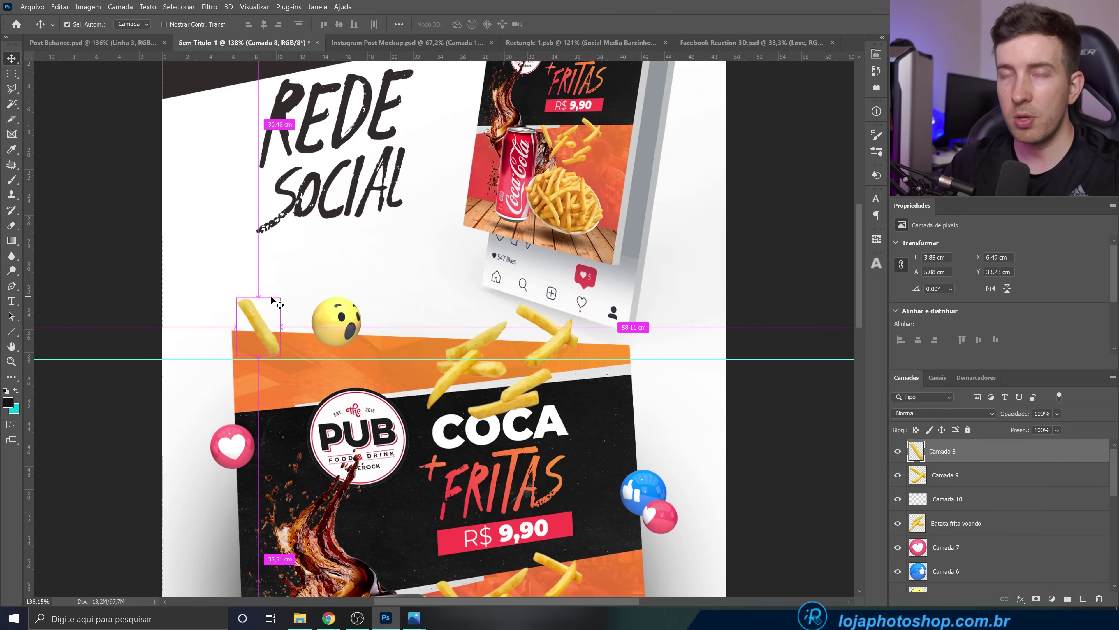
{"action": "key", "text": "ctrl+r"}
{"action": "key", "text": "ctrl+t"}
{"action": "mouse_move", "coordinate": [280, 284]}
{"action": "left_mouse_down"}
{"action": "mouse_move", "coordinate": [295, 264]}
{"action": "mouse_move", "coordinate": [285, 278]}
{"action": "left_mouse_up"}
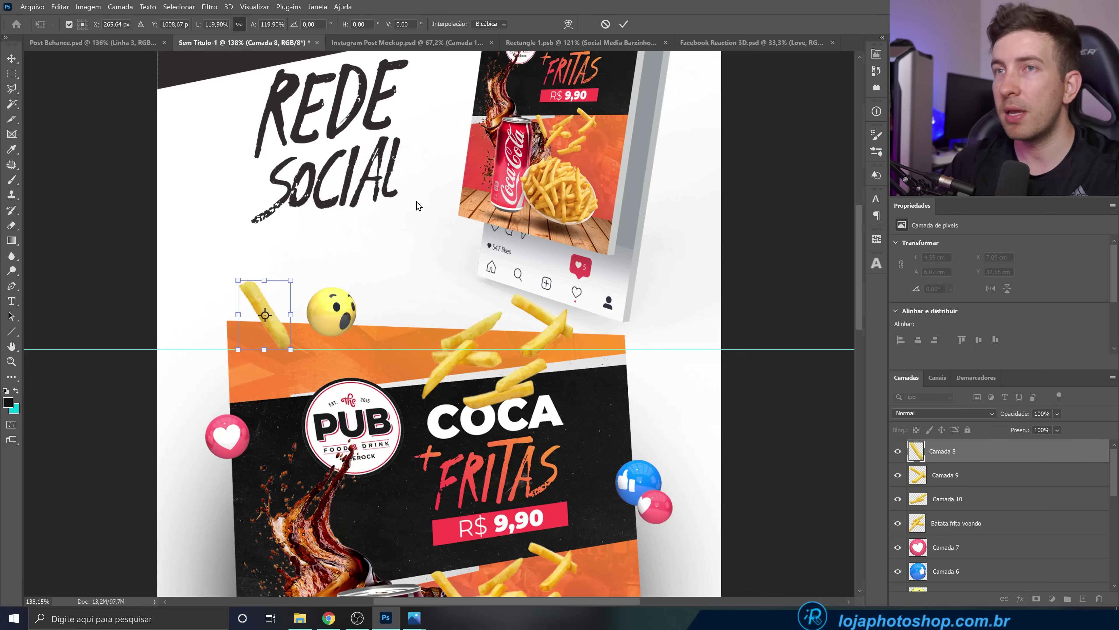
{"action": "left_click", "coordinate": [624, 25]}
{"action": "scroll", "coordinate": [473, 373], "scroll_direction": "down", "scroll_amount": 2}
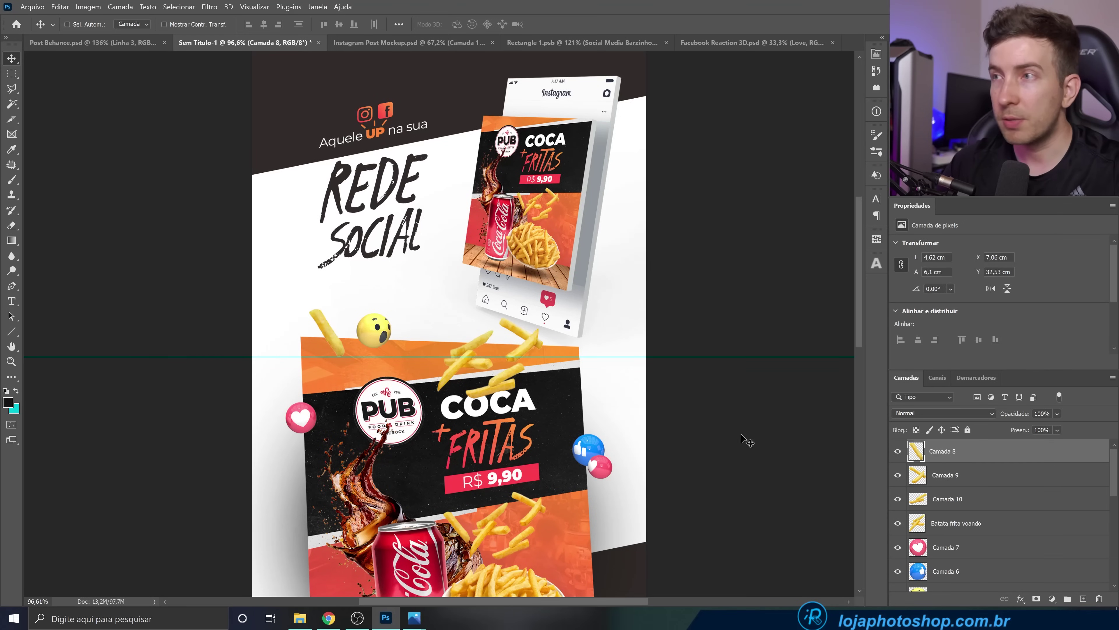
Duplicate the enlarged fry and place the copy, rotated, beside the phone mockup
{"action": "key", "text": "ctrl+j"}
{"action": "left_click_drag", "start_coordinate": [337, 334], "coordinate": [625, 267]}
{"action": "key", "text": "ctrl+t"}
{"action": "mouse_move", "coordinate": [644, 227]}
{"action": "left_mouse_down"}
{"action": "mouse_move", "coordinate": [582, 242]}
{"action": "mouse_move", "coordinate": [607, 227]}
{"action": "left_mouse_up"}
{"action": "key", "text": "Return"}
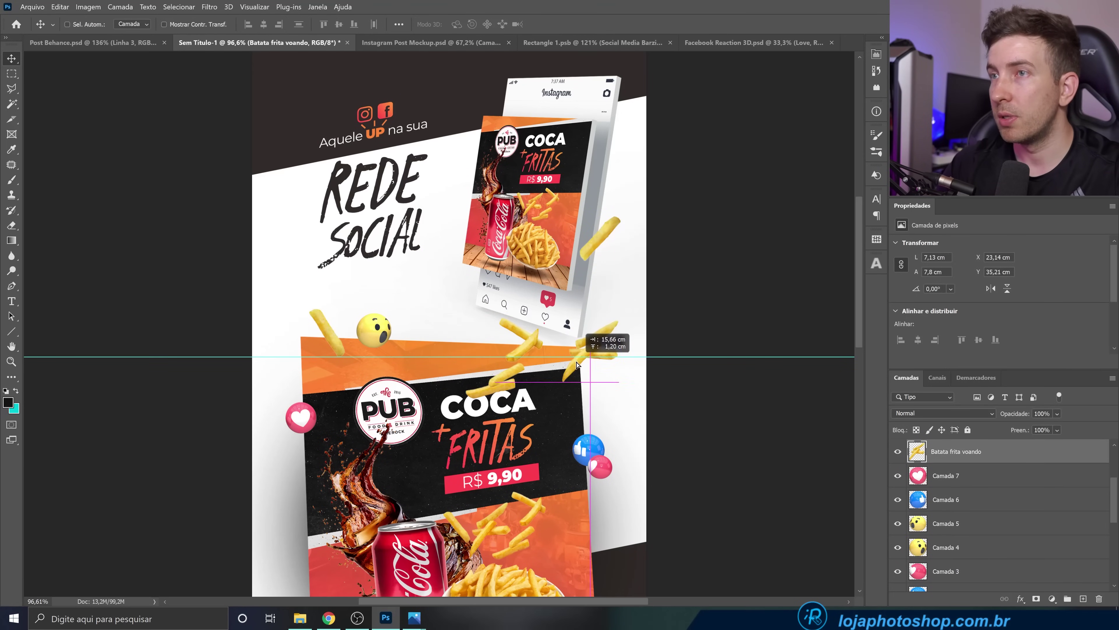
Move the original 'Batata frita voando' fries group toward the right edge
{"action": "left_click_drag", "start_coordinate": [474, 365], "coordinate": [577, 379]}
{"action": "key", "text": "ctrl+t"}
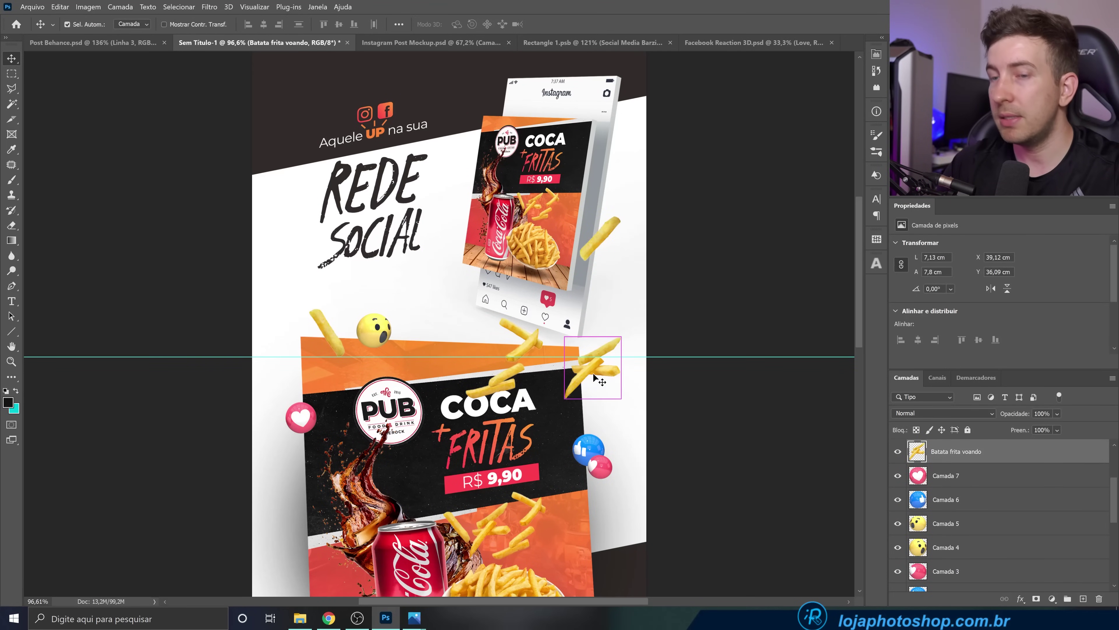
{"action": "key", "text": "Return"}
{"action": "scroll", "coordinate": [502, 300], "scroll_direction": "down", "scroll_amount": 5}
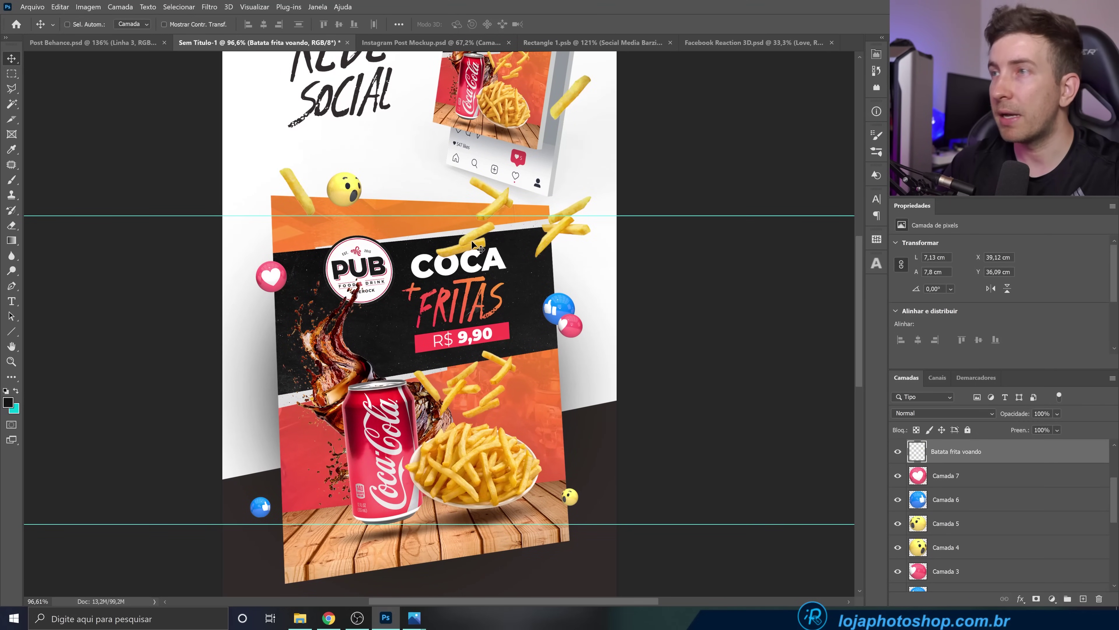
Move a fries piece below the wooden table, rotating, scaling and fine-tuning its position
{"action": "mouse_move", "coordinate": [472, 240]}
{"action": "left_mouse_down"}
{"action": "mouse_move", "coordinate": [387, 571]}
{"action": "mouse_move", "coordinate": [414, 544]}
{"action": "mouse_move", "coordinate": [290, 391]}
{"action": "mouse_move", "coordinate": [565, 379]}
{"action": "left_mouse_up"}
{"action": "key", "text": "ctrl+t"}
{"action": "key", "text": "Return"}
{"action": "scroll", "coordinate": [414, 544], "scroll_direction": "down", "scroll_amount": 1}
{"action": "left_click_drag", "start_coordinate": [661, 330], "coordinate": [652, 334]}
{"action": "scroll", "coordinate": [422, 337], "scroll_direction": "down", "scroll_amount": 3}
{"action": "scroll", "coordinate": [422, 337], "scroll_direction": "up", "scroll_amount": 1}
{"action": "scroll", "coordinate": [423, 337], "scroll_direction": "up", "scroll_amount": 1}
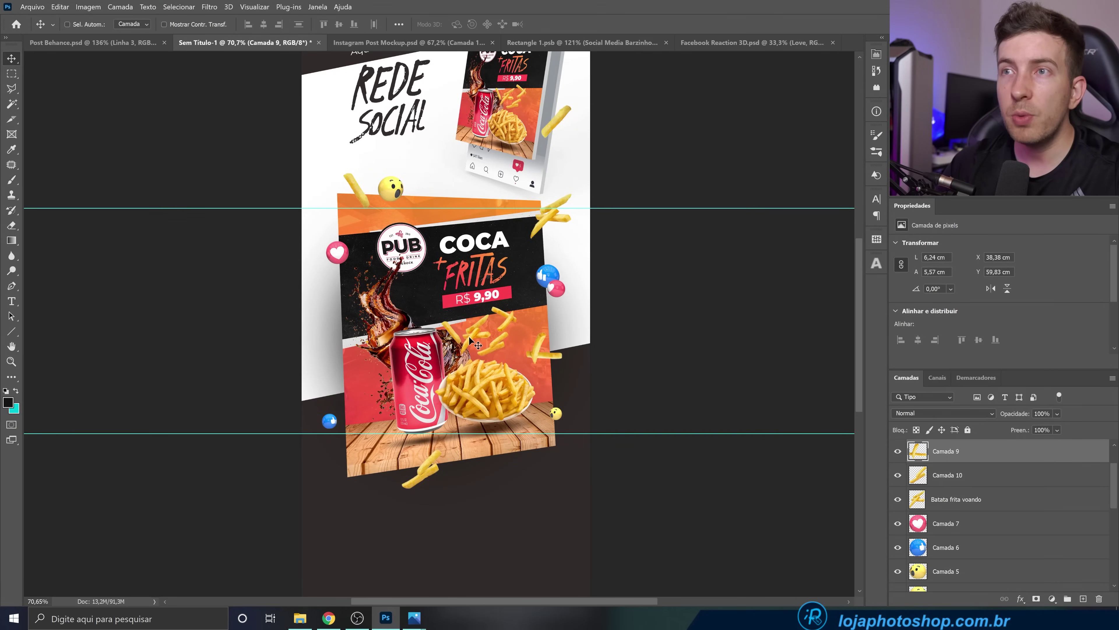
Drag another fries piece lower on the poster and review the arrangement
{"action": "left_click_drag", "start_coordinate": [470, 342], "coordinate": [490, 433]}
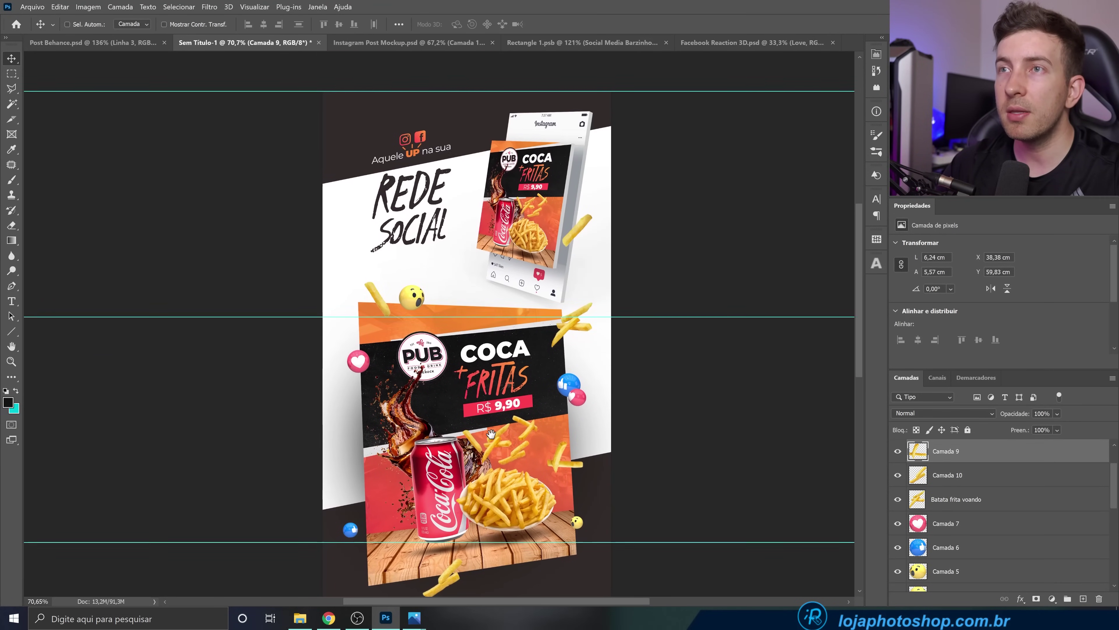
{"action": "scroll", "coordinate": [456, 419], "scroll_direction": "up", "scroll_amount": 1}
{"action": "scroll", "coordinate": [440, 361], "scroll_direction": "down", "scroll_amount": 1}
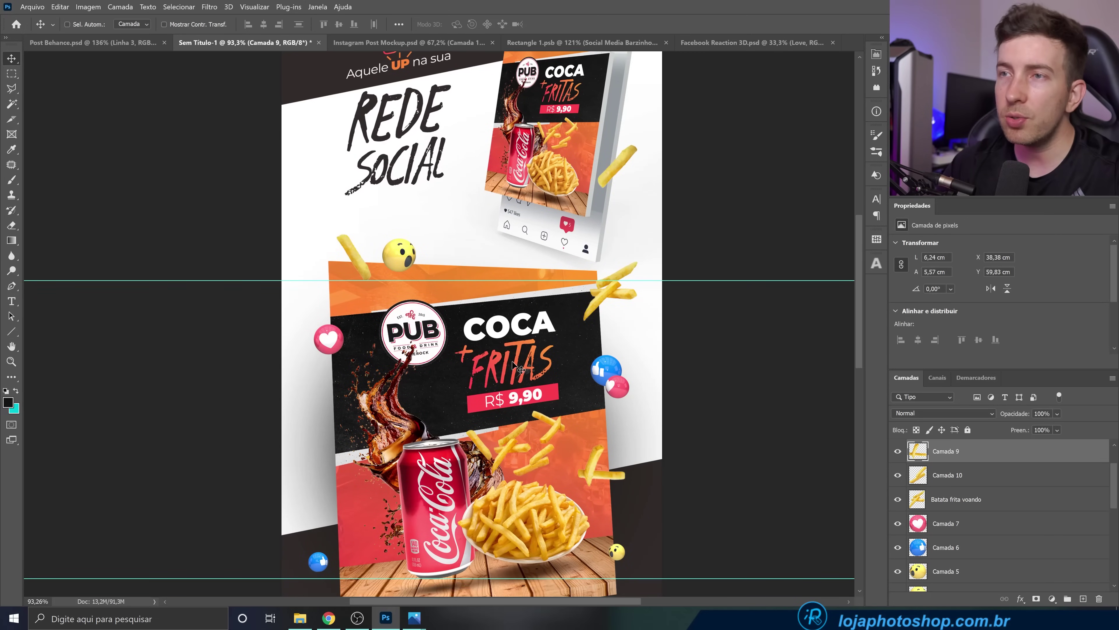
{"action": "scroll", "coordinate": [513, 363], "scroll_direction": "down", "scroll_amount": 1}
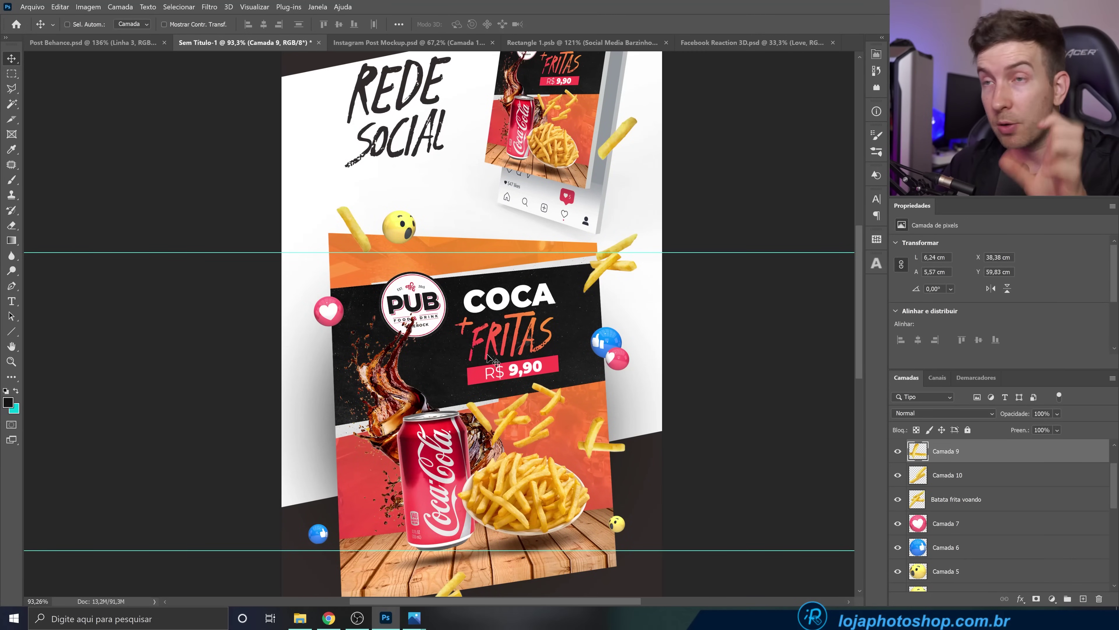
{"action": "scroll", "coordinate": [485, 371], "scroll_direction": "down", "scroll_amount": 2}
{"action": "scroll", "coordinate": [480, 383], "scroll_direction": "down", "scroll_amount": 1}
{"action": "scroll", "coordinate": [481, 386], "scroll_direction": "down", "scroll_amount": 1}
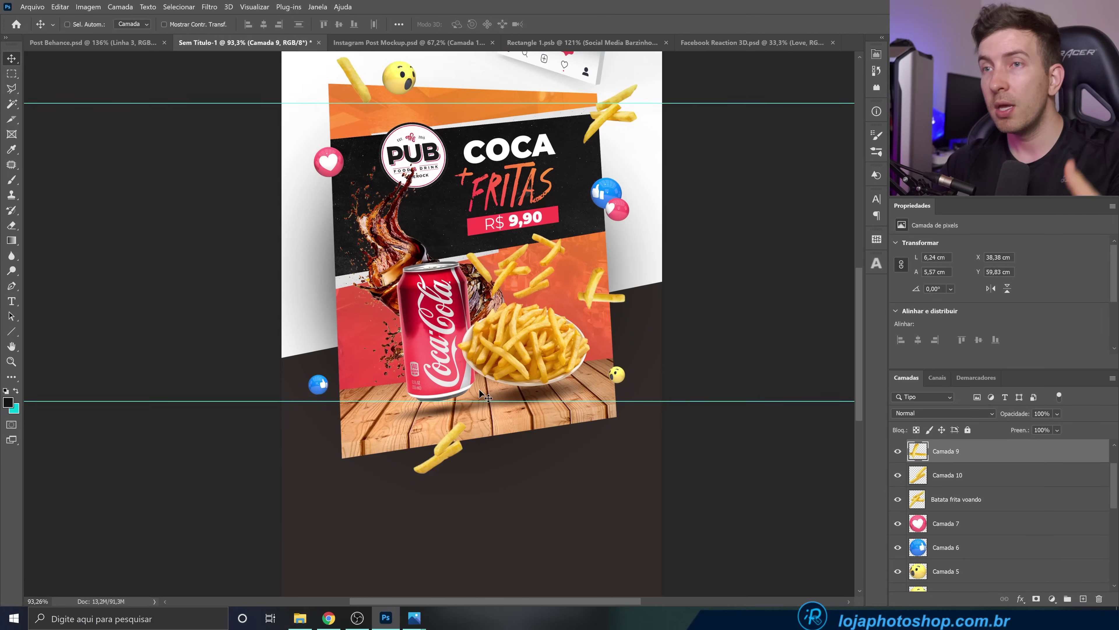
{"action": "scroll", "coordinate": [482, 392], "scroll_direction": "down", "scroll_amount": 2}
{"action": "scroll", "coordinate": [482, 392], "scroll_direction": "down", "scroll_amount": 1}
{"action": "scroll", "coordinate": [480, 394], "scroll_direction": "down", "scroll_amount": 1}
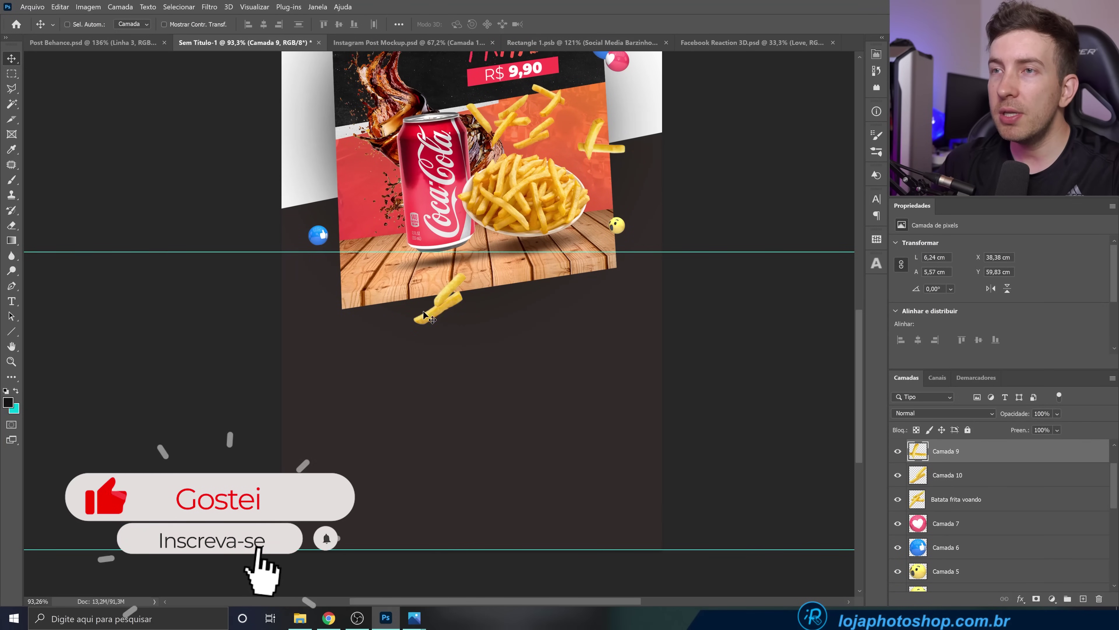
{"action": "scroll", "coordinate": [959, 476], "scroll_direction": "up", "scroll_amount": 2}
{"action": "scroll", "coordinate": [460, 371], "scroll_direction": "up", "scroll_amount": 3}
{"action": "scroll", "coordinate": [460, 370], "scroll_direction": "up", "scroll_amount": 1}
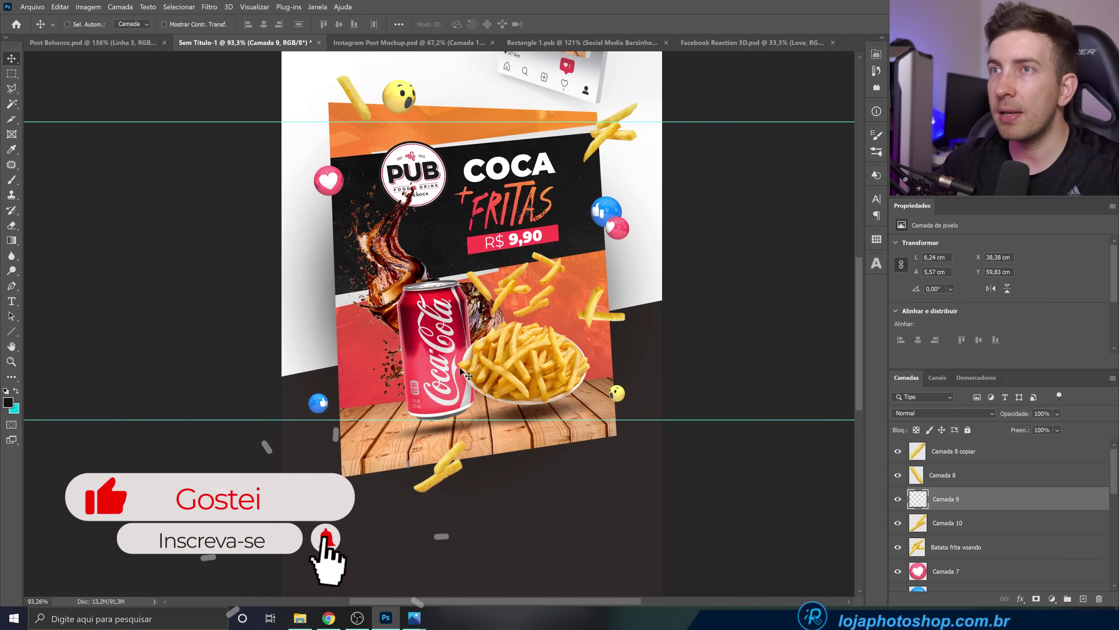
{"action": "scroll", "coordinate": [460, 370], "scroll_direction": "up", "scroll_amount": 1}
{"action": "scroll", "coordinate": [449, 441], "scroll_direction": "down", "scroll_amount": 2}
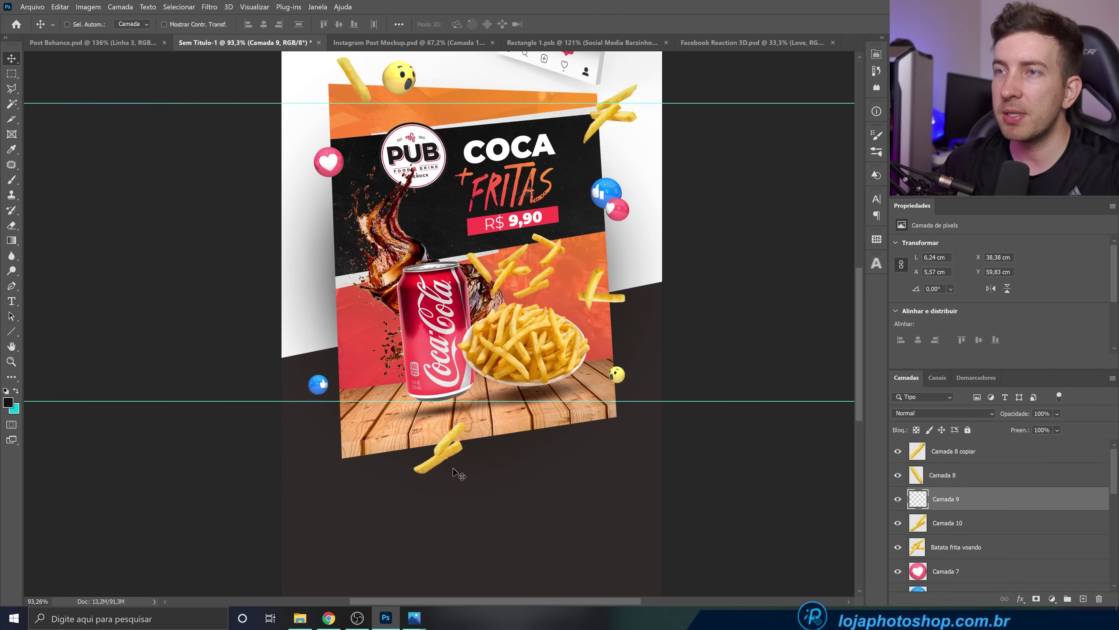
{"action": "scroll", "coordinate": [438, 497], "scroll_direction": "down", "scroll_amount": 2}
{"action": "scroll", "coordinate": [374, 380], "scroll_direction": "up", "scroll_amount": 2}
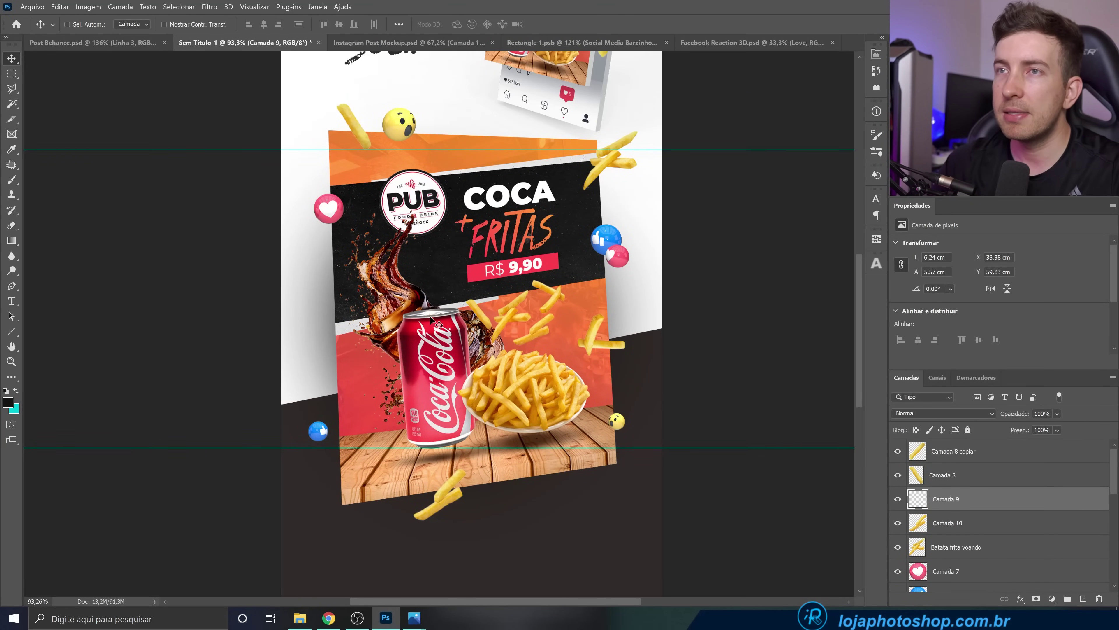
{"action": "scroll", "coordinate": [438, 312], "scroll_direction": "down", "scroll_amount": 2}
{"action": "scroll", "coordinate": [438, 441], "scroll_direction": "down", "scroll_amount": 2}
{"action": "scroll", "coordinate": [440, 446], "scroll_direction": "up", "scroll_amount": 2}
{"action": "scroll", "coordinate": [457, 410], "scroll_direction": "up", "scroll_amount": 3}
{"action": "scroll", "coordinate": [458, 410], "scroll_direction": "up", "scroll_amount": 1}
{"action": "scroll", "coordinate": [463, 414], "scroll_direction": "down", "scroll_amount": 2}
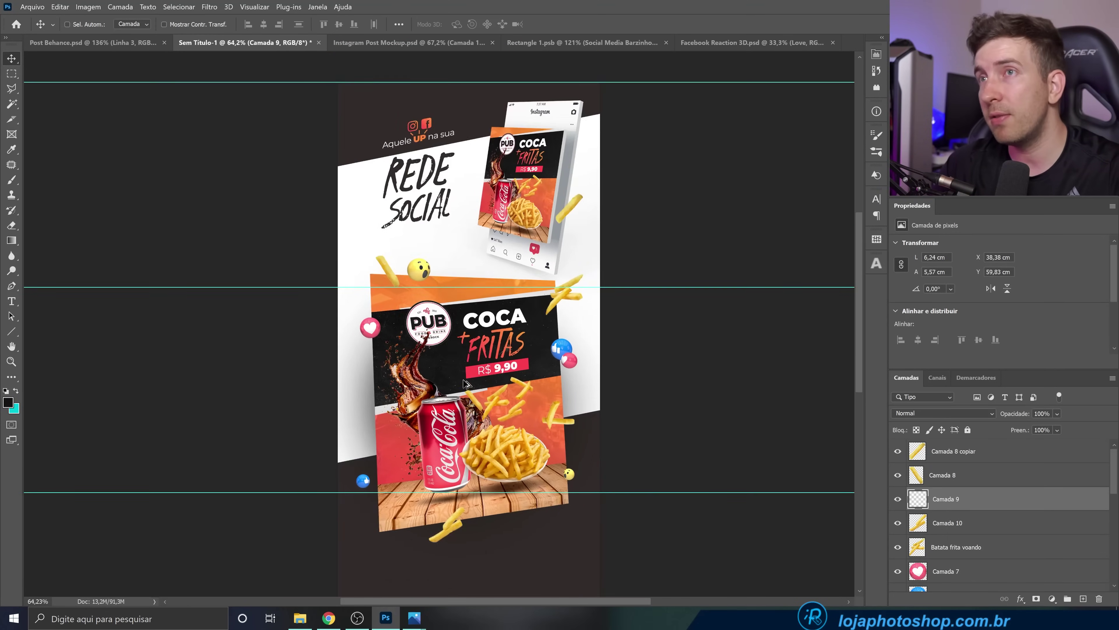
{"action": "scroll", "coordinate": [458, 346], "scroll_direction": "down", "scroll_amount": 2}
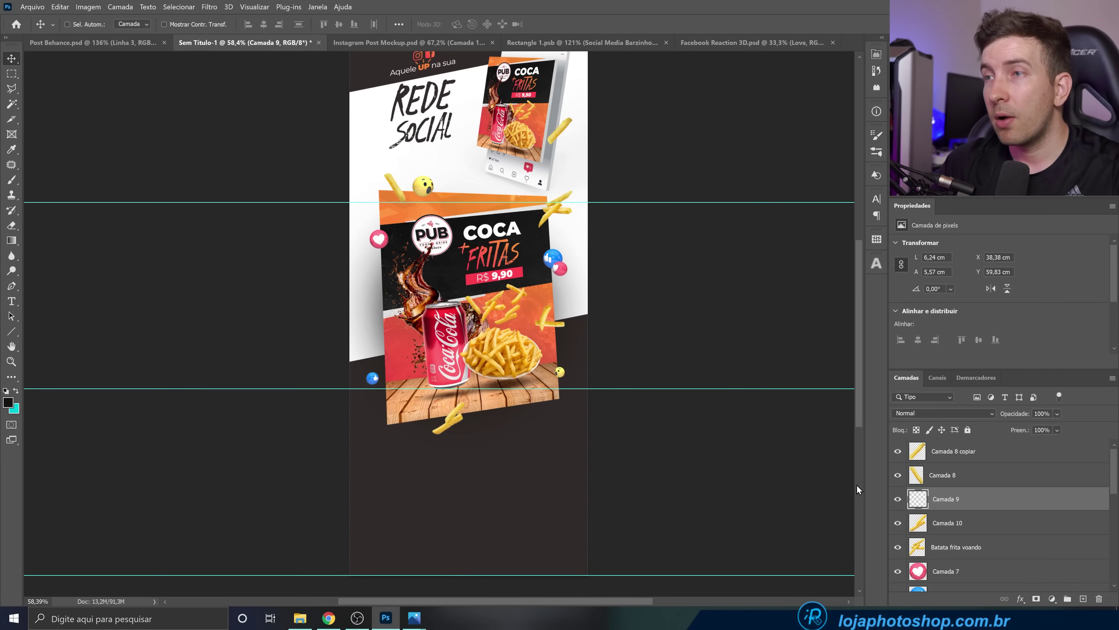
Set up the Rectangle tool with an 80 px corner radius and white fill
{"action": "left_click", "coordinate": [995, 459]}
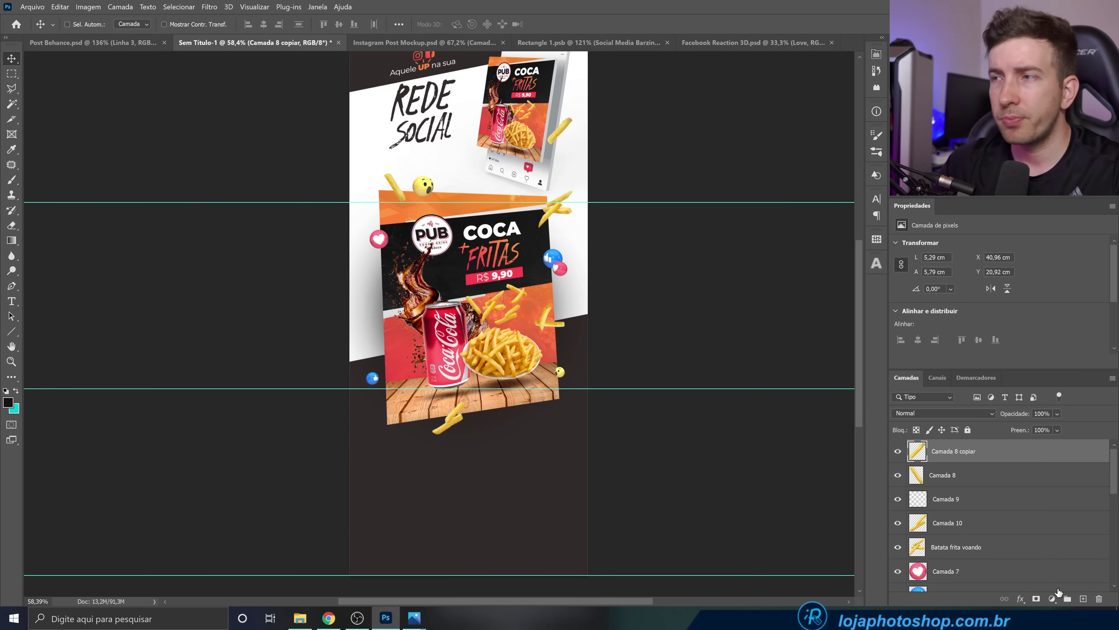
{"action": "left_click", "coordinate": [12, 331]}
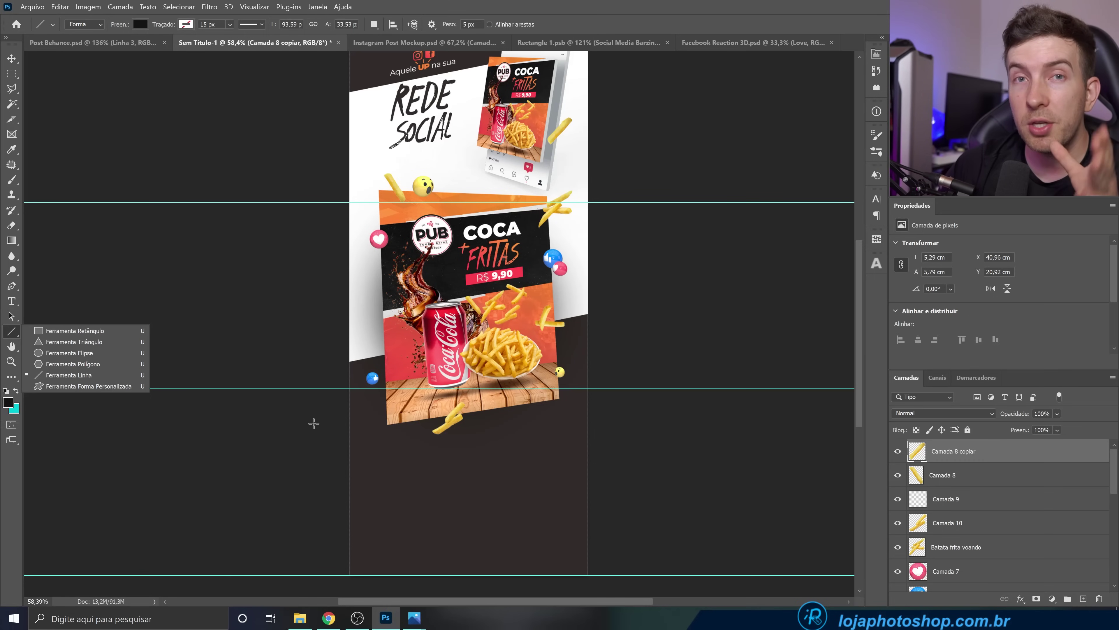
{"action": "left_click", "coordinate": [95, 329]}
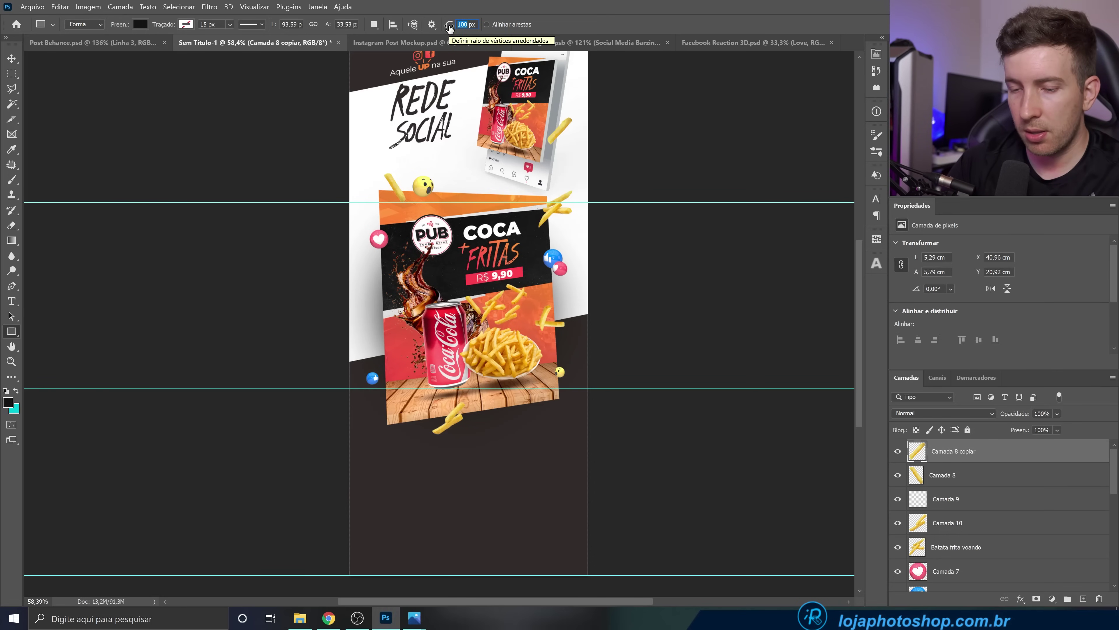
{"action": "left_click_drag", "start_coordinate": [449, 27], "coordinate": [441, 27]}
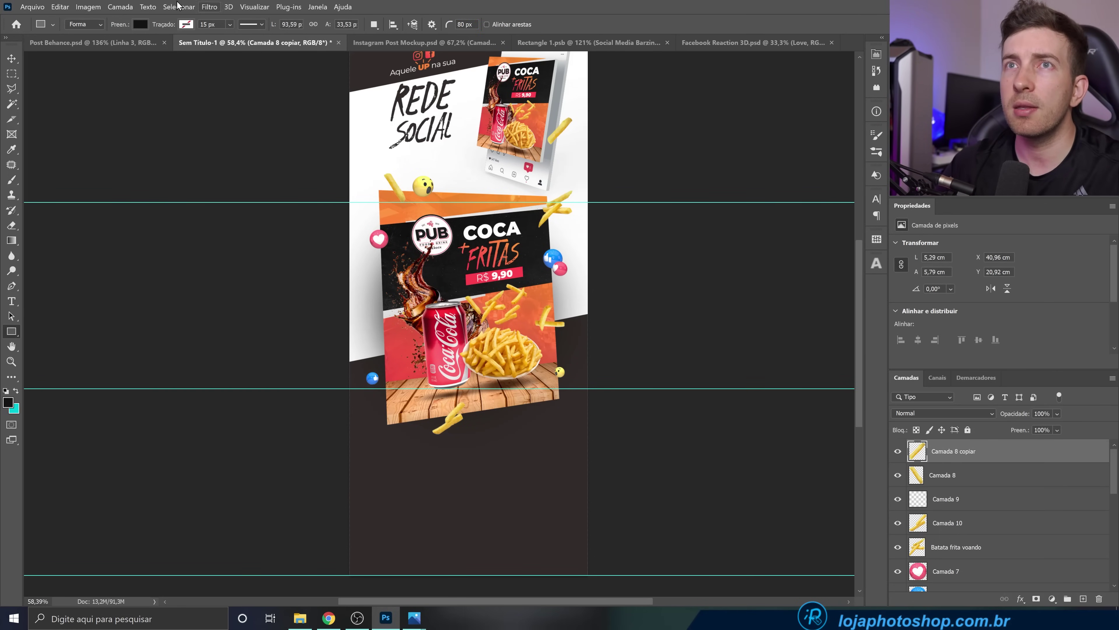
{"action": "left_click", "coordinate": [140, 25]}
{"action": "left_click", "coordinate": [151, 86]}
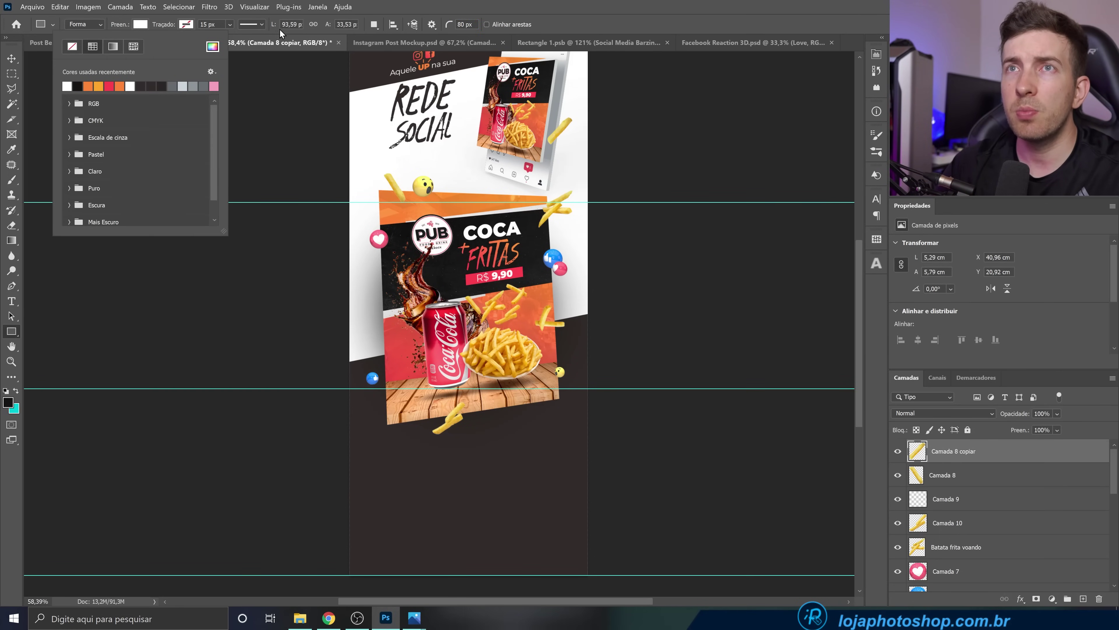
Draw a white rounded rectangle below the poster from the Plano de Fundo layer
{"action": "scroll", "coordinate": [451, 441], "scroll_direction": "up", "scroll_amount": 5}
{"action": "scroll", "coordinate": [441, 375], "scroll_direction": "up", "scroll_amount": 2}
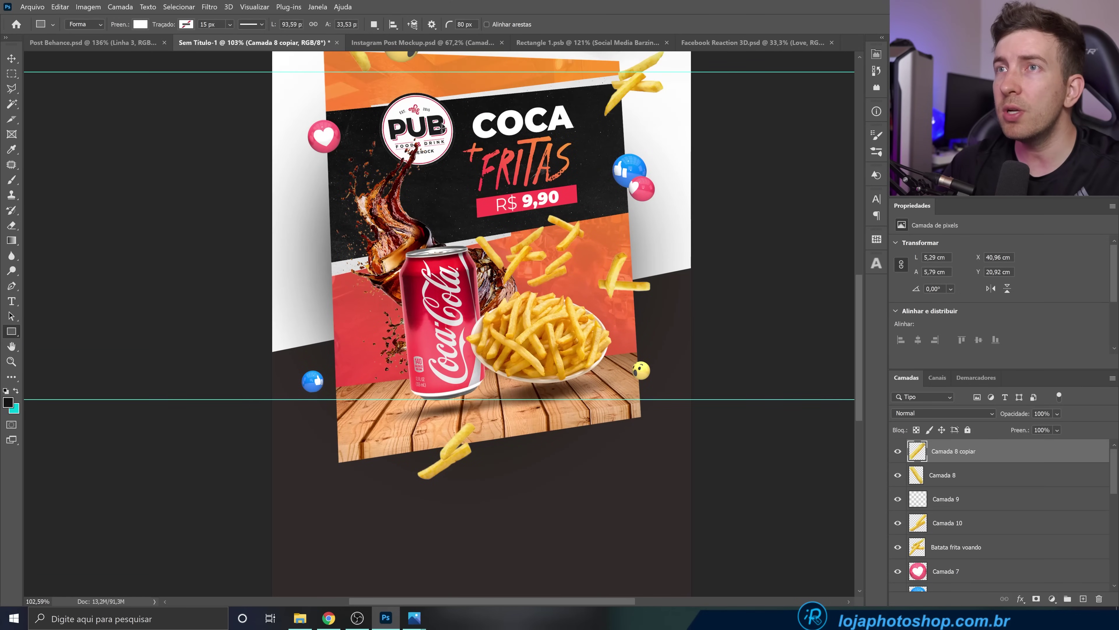
{"action": "scroll", "coordinate": [447, 179], "scroll_direction": "down", "scroll_amount": 2}
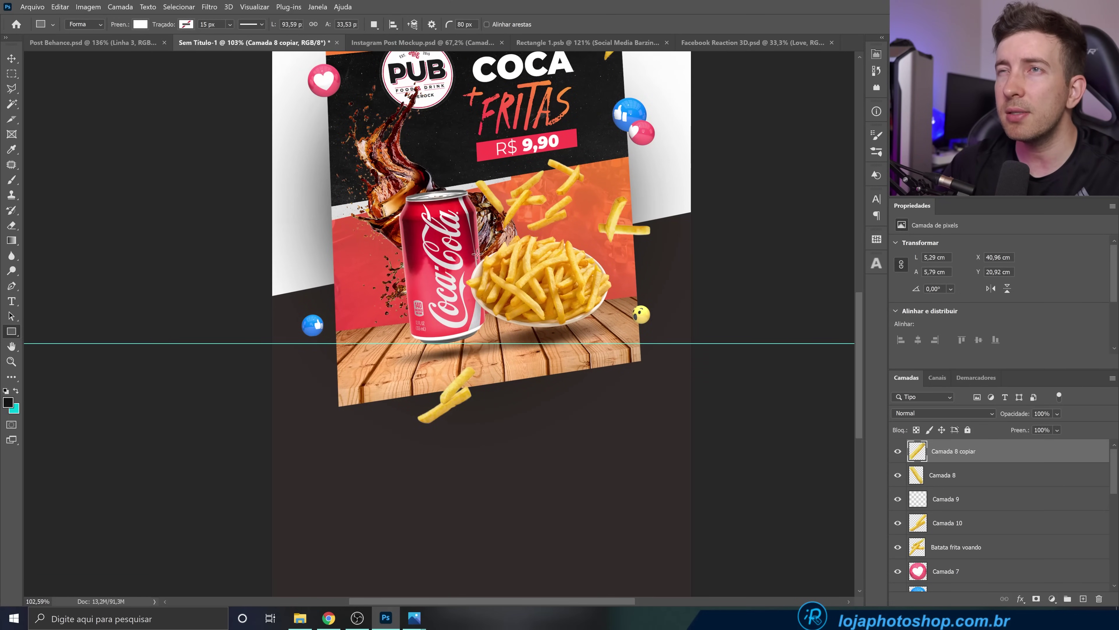
{"action": "scroll", "coordinate": [447, 179], "scroll_direction": "down", "scroll_amount": 3}
{"action": "scroll", "coordinate": [447, 179], "scroll_direction": "down", "scroll_amount": 2}
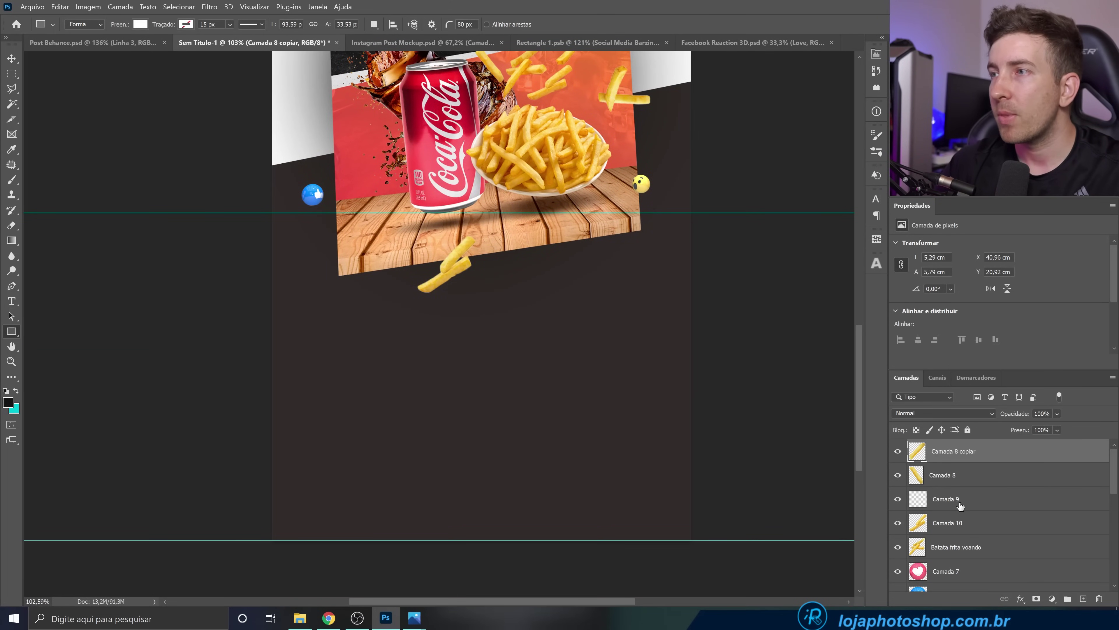
{"action": "scroll", "coordinate": [959, 505], "scroll_direction": "down", "scroll_amount": 5}
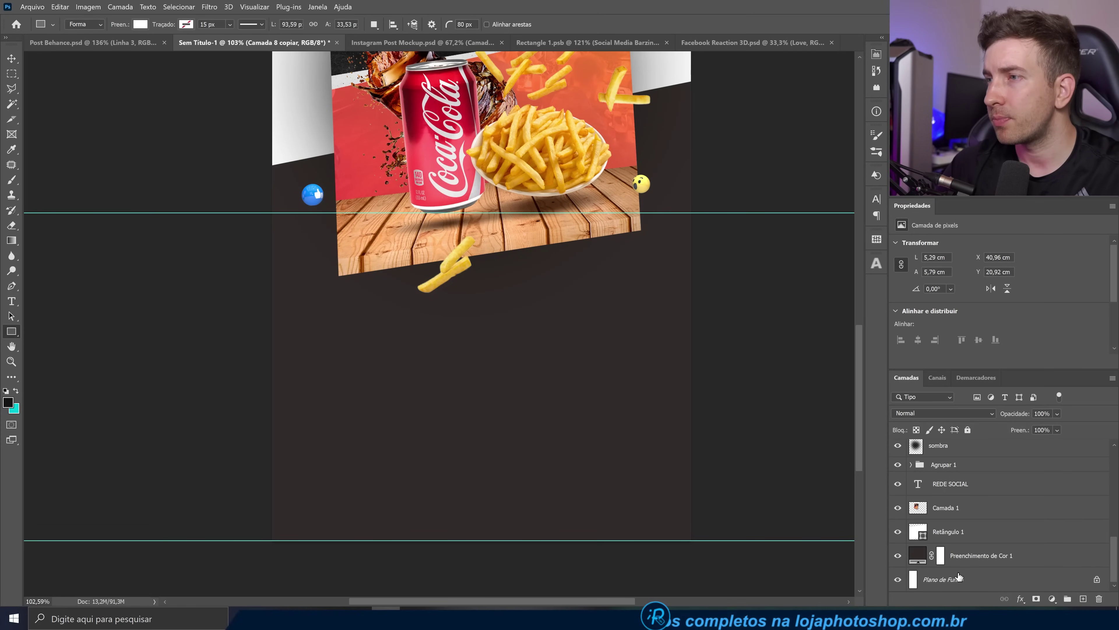
{"action": "left_click", "coordinate": [969, 580]}
{"action": "left_click", "coordinate": [1071, 598]}
{"action": "left_click_drag", "start_coordinate": [307, 256], "coordinate": [651, 441]}
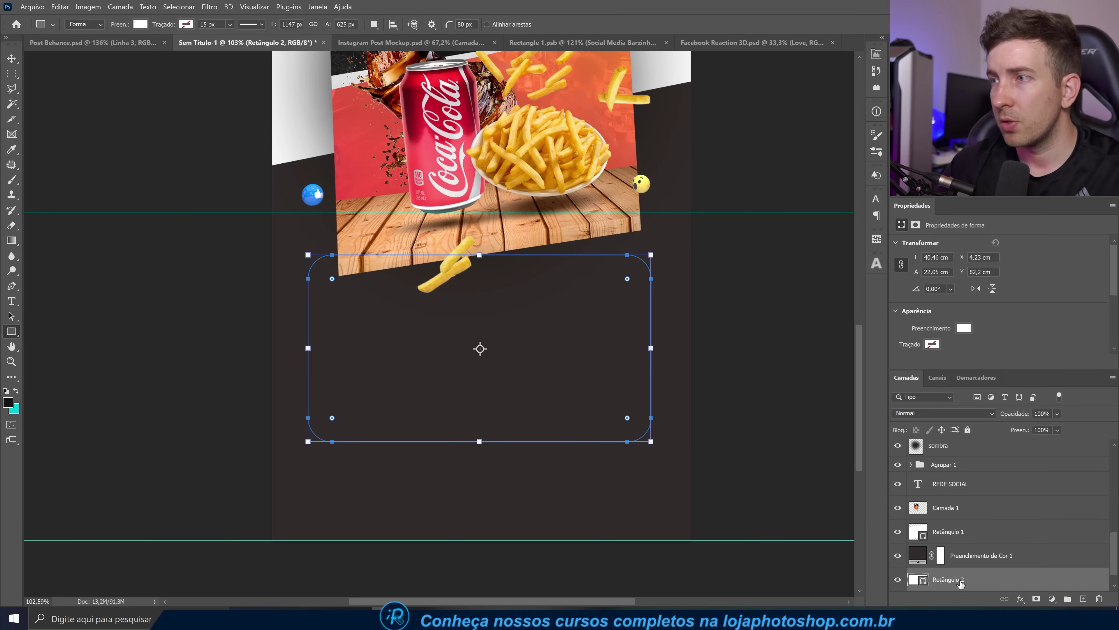
Move the rectangle layer above the colour fill and nudge the shape slightly down-right
{"action": "left_click_drag", "start_coordinate": [961, 583], "coordinate": [958, 545]}
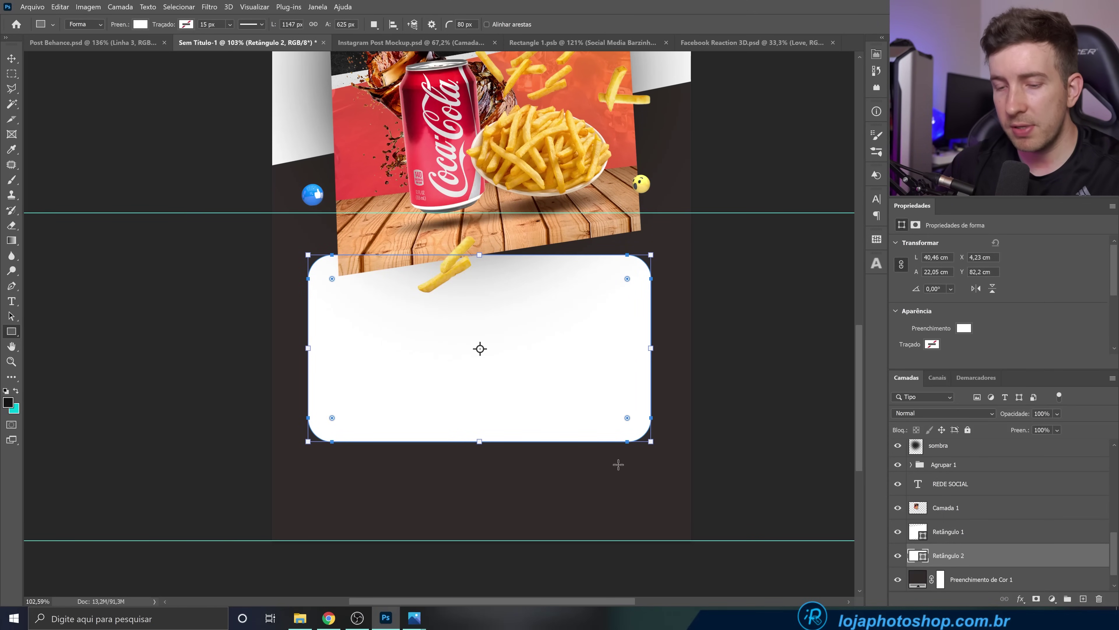
{"action": "key", "text": "v"}
{"action": "left_click_drag", "start_coordinate": [591, 423], "coordinate": [595, 425]}
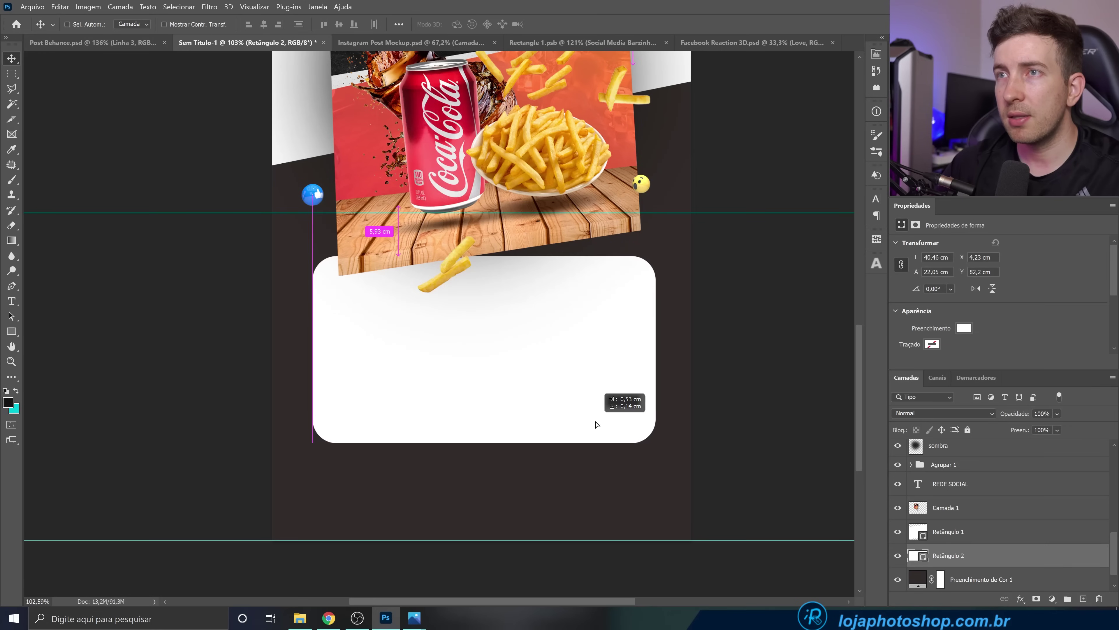
{"action": "left_click_drag", "start_coordinate": [595, 424], "coordinate": [597, 426]}
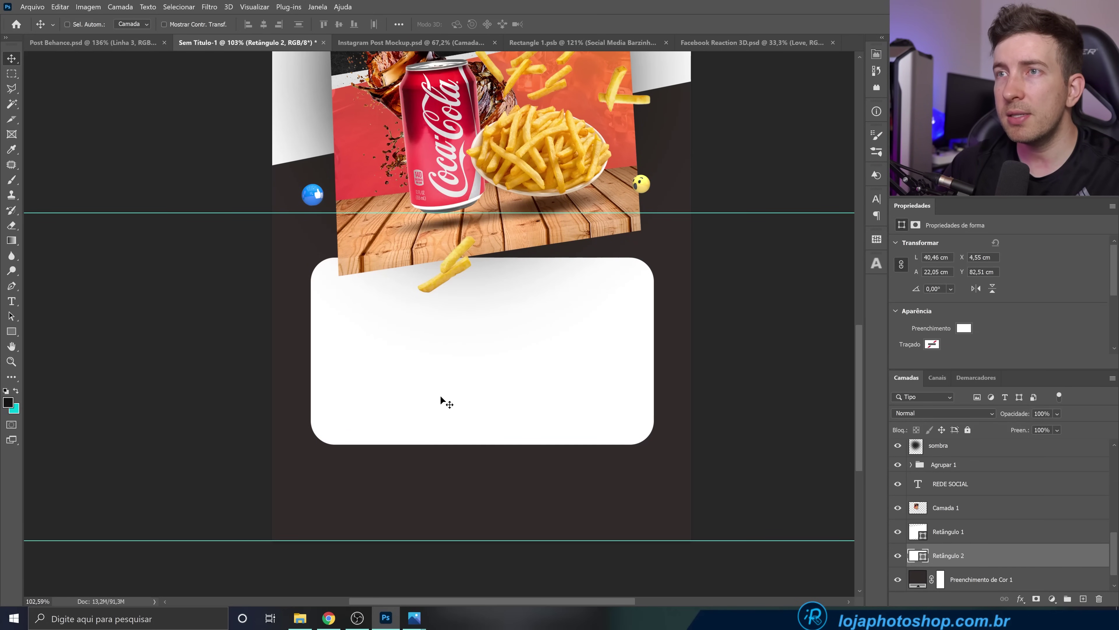
{"action": "scroll", "coordinate": [447, 407], "scroll_direction": "down", "scroll_amount": 2}
{"action": "scroll", "coordinate": [477, 475], "scroll_direction": "down", "scroll_amount": 2}
{"action": "scroll", "coordinate": [479, 475], "scroll_direction": "down", "scroll_amount": 1}
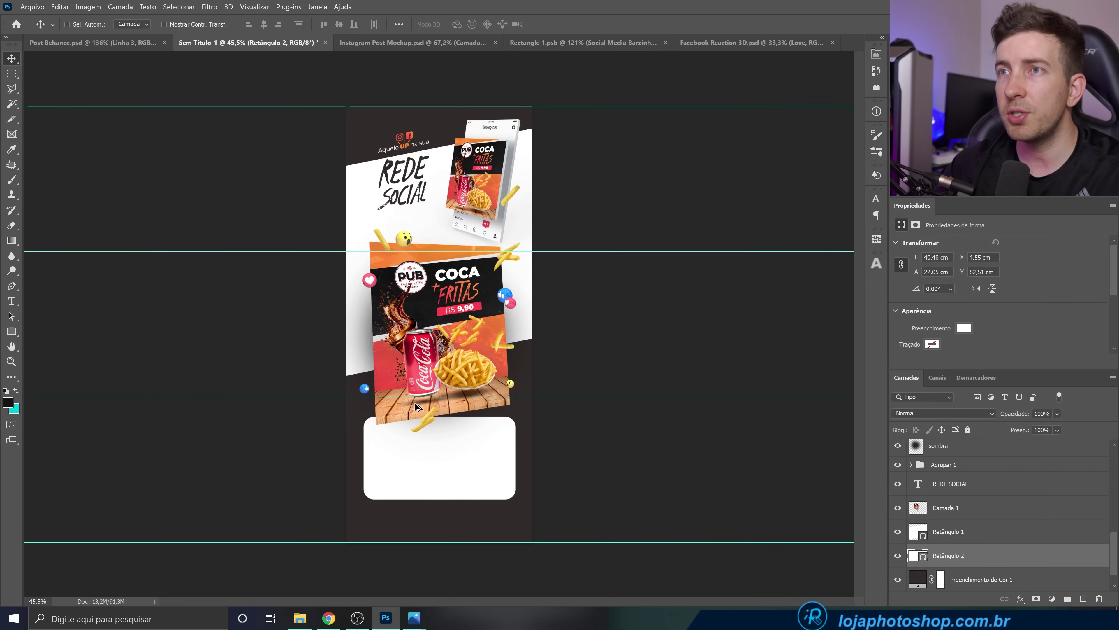
{"action": "scroll", "coordinate": [419, 441], "scroll_direction": "up", "scroll_amount": 2}
{"action": "scroll", "coordinate": [432, 470], "scroll_direction": "up", "scroll_amount": 3}
{"action": "scroll", "coordinate": [431, 472], "scroll_direction": "down", "scroll_amount": 1}
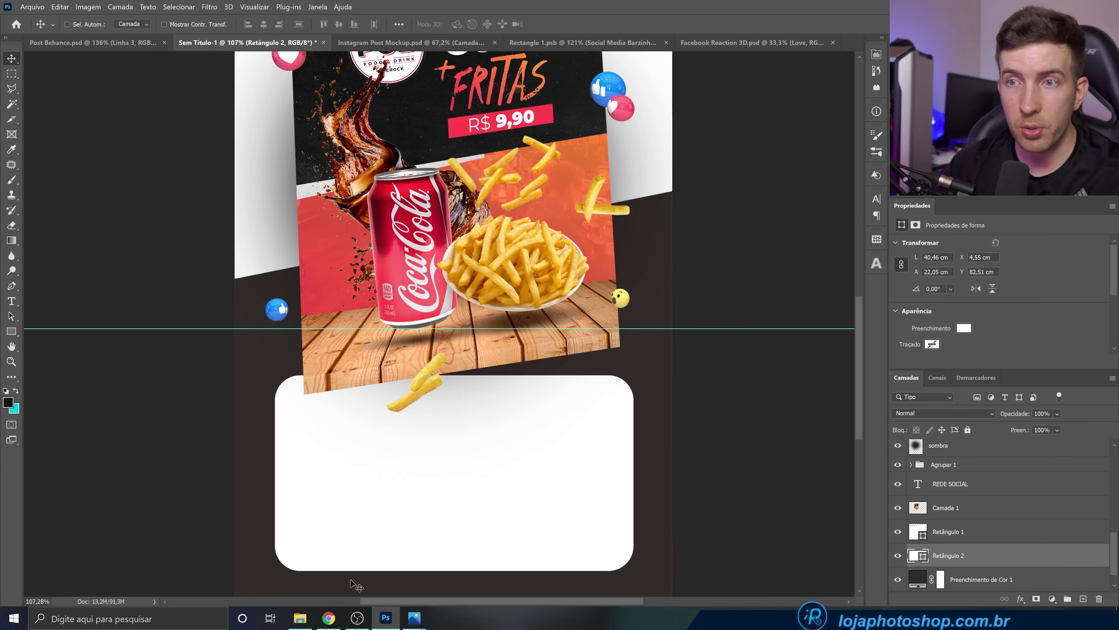
{"action": "left_click", "coordinate": [300, 617]}
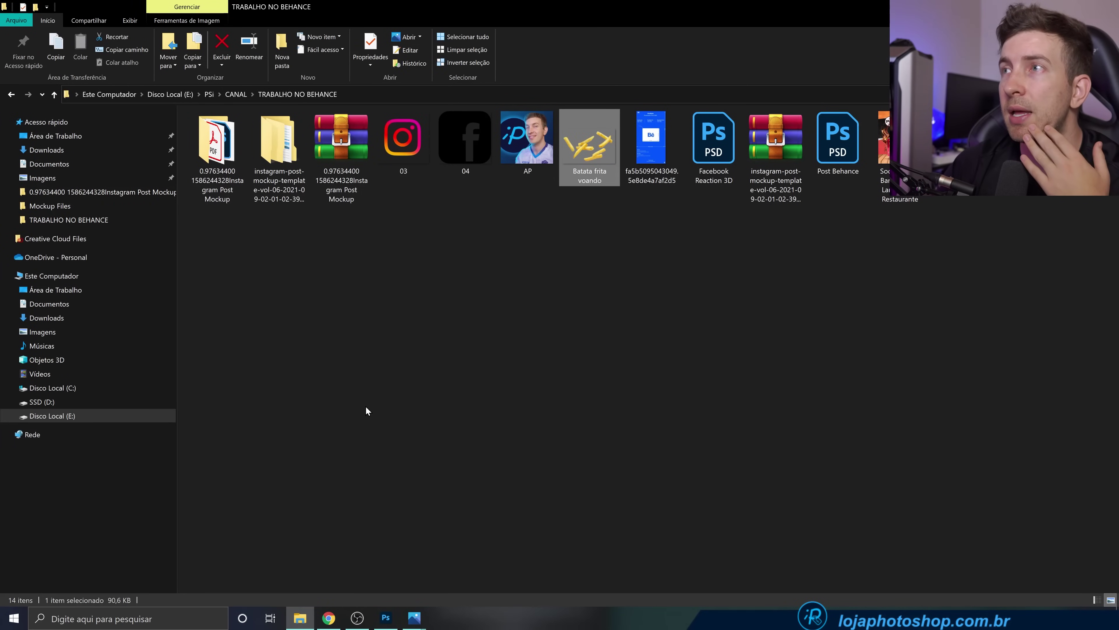
{"action": "left_click", "coordinate": [899, 155]}
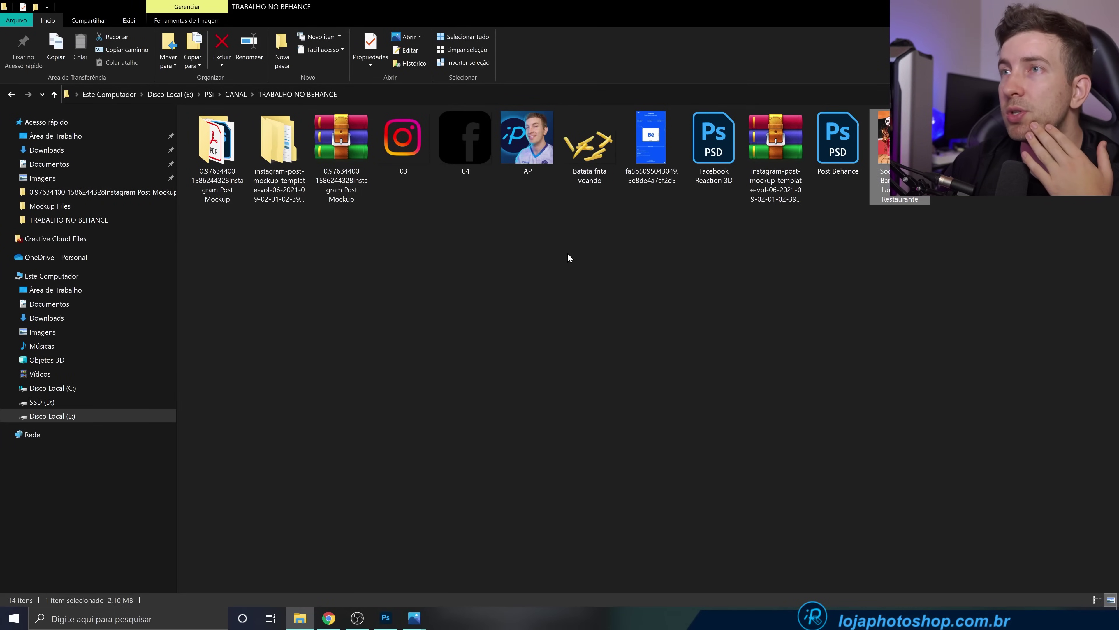
{"action": "key", "text": "Return"}
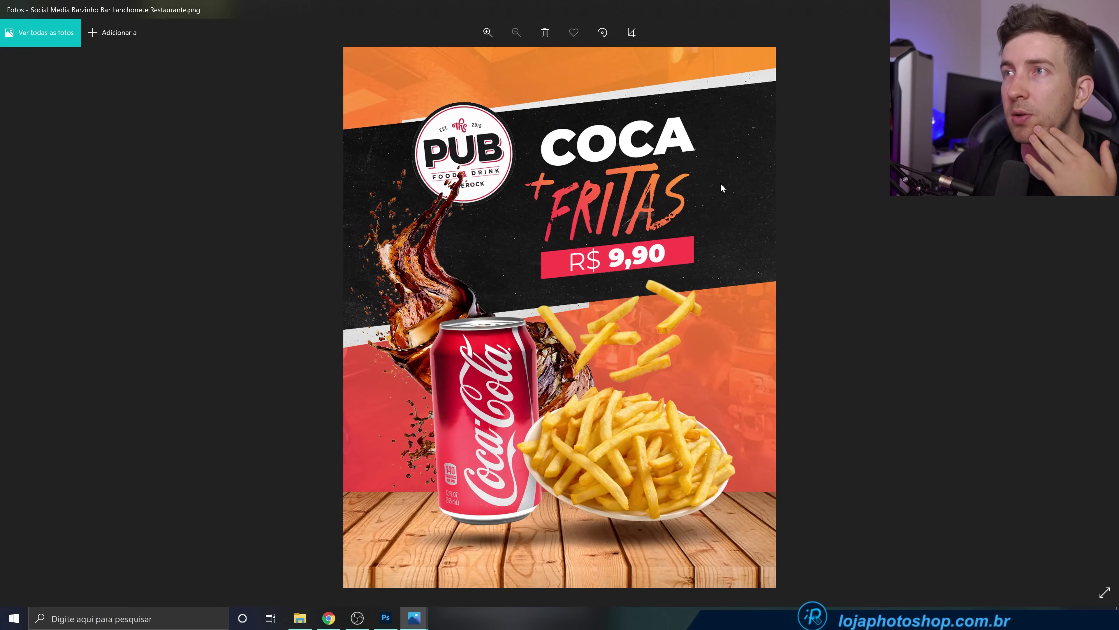
{"action": "key", "text": "alt+F4"}
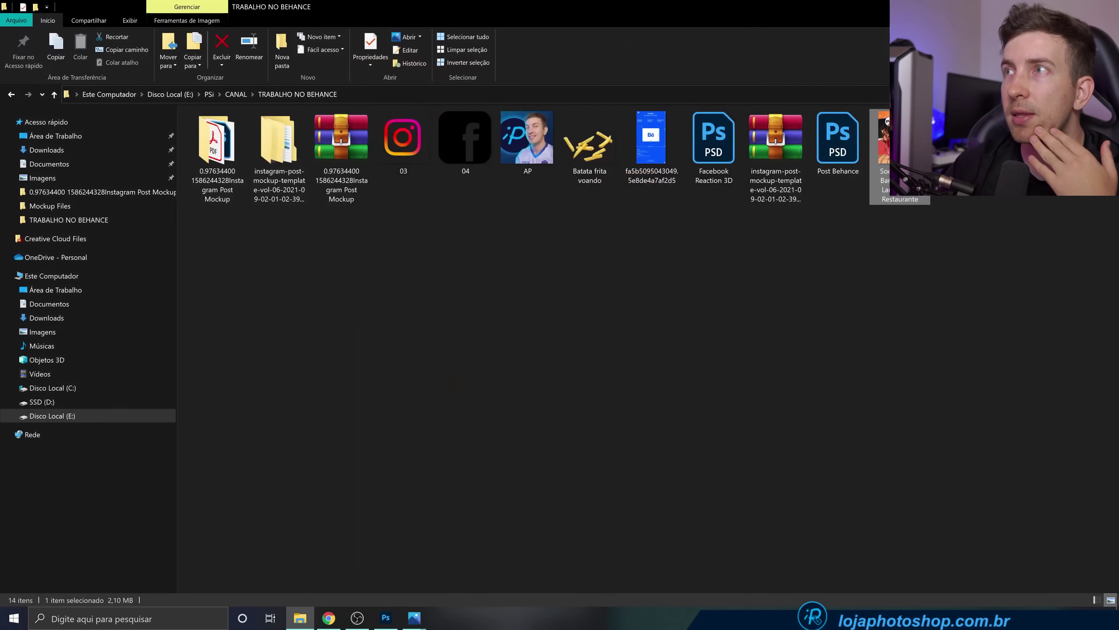
{"action": "left_click", "coordinate": [385, 619]}
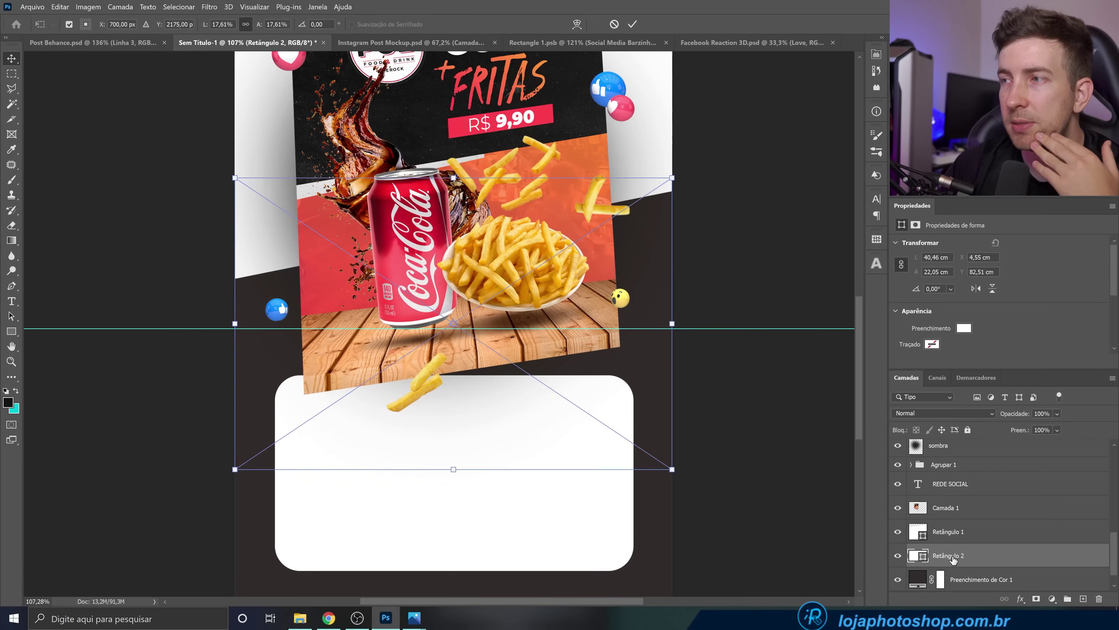
Place the Textura preta image over the card and clip it to Retângulo 2
{"action": "left_click_drag", "start_coordinate": [635, 441], "coordinate": [635, 553]}
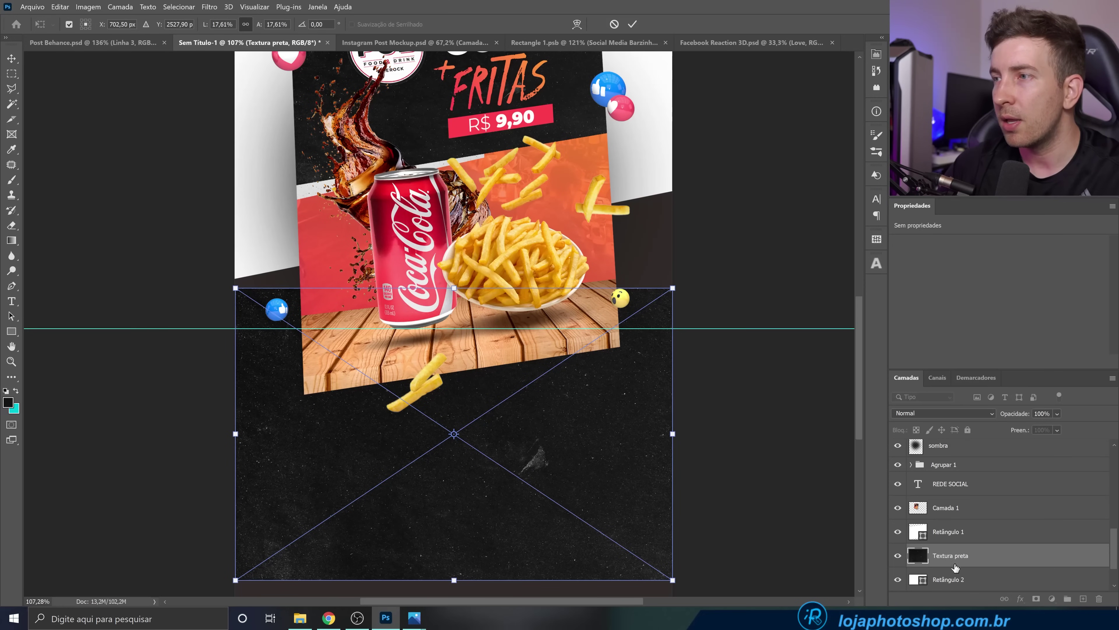
{"action": "scroll", "coordinate": [961, 563], "scroll_direction": "down", "scroll_amount": 2}
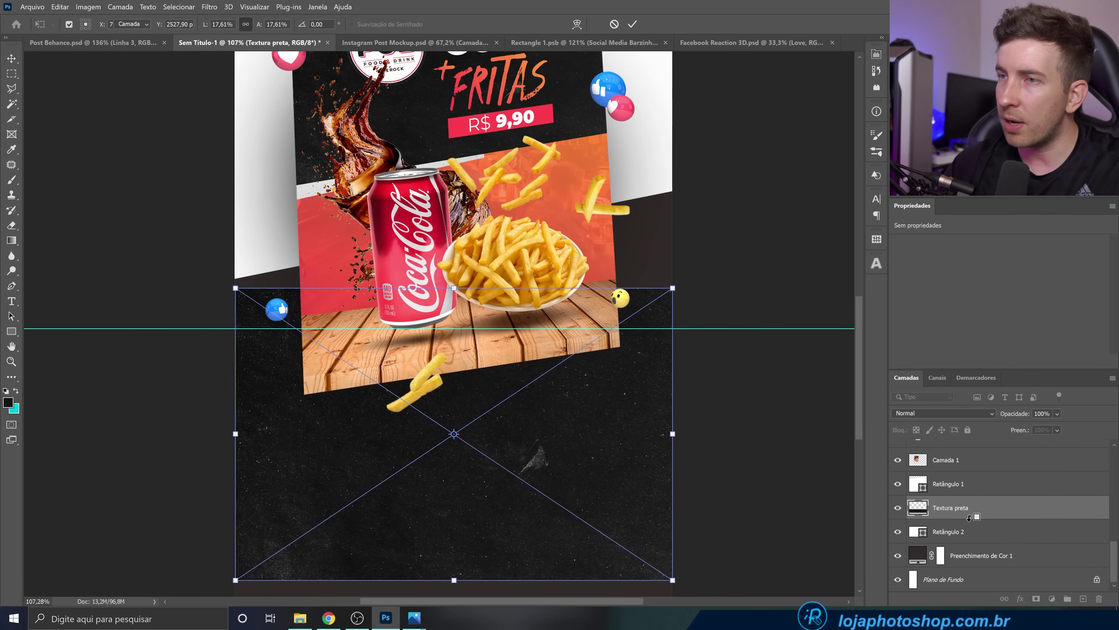
{"action": "left_click", "coordinate": [968, 521], "text": "alt"}
{"action": "left_click", "coordinate": [898, 507]}
{"action": "scroll", "coordinate": [516, 441], "scroll_direction": "down", "scroll_amount": 2}
{"action": "scroll", "coordinate": [516, 441], "scroll_direction": "down", "scroll_amount": 1}
{"action": "left_click", "coordinate": [1009, 533]}
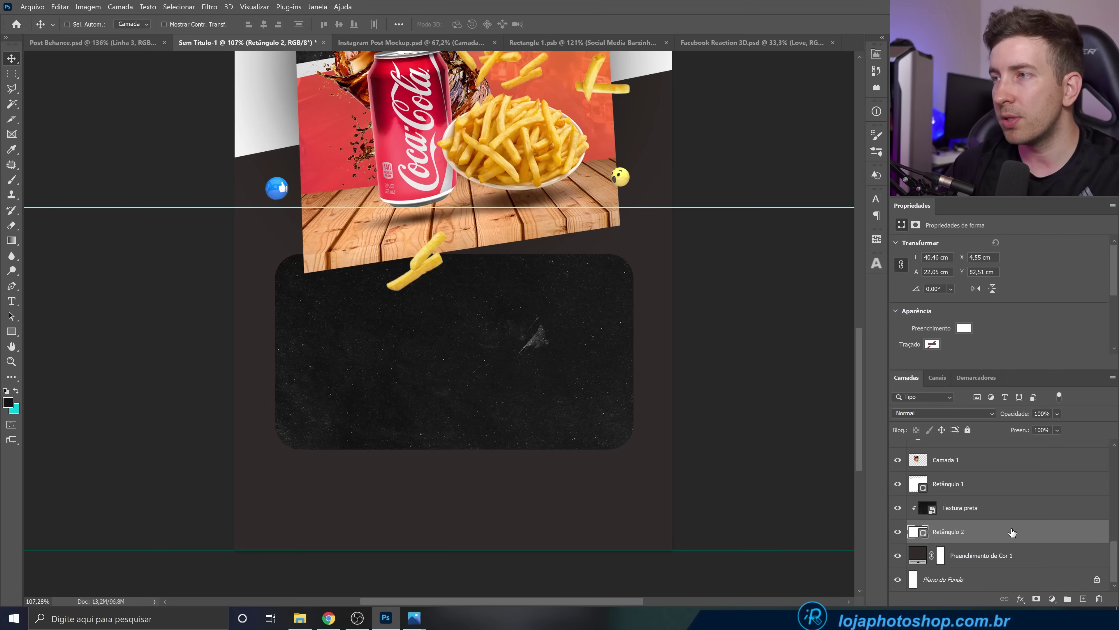
Add a drop shadow to Retângulo 2 with dark colour 1a1918
{"action": "double_click", "coordinate": [1012, 532]}
{"action": "left_click_drag", "start_coordinate": [694, 262], "coordinate": [658, 266]}
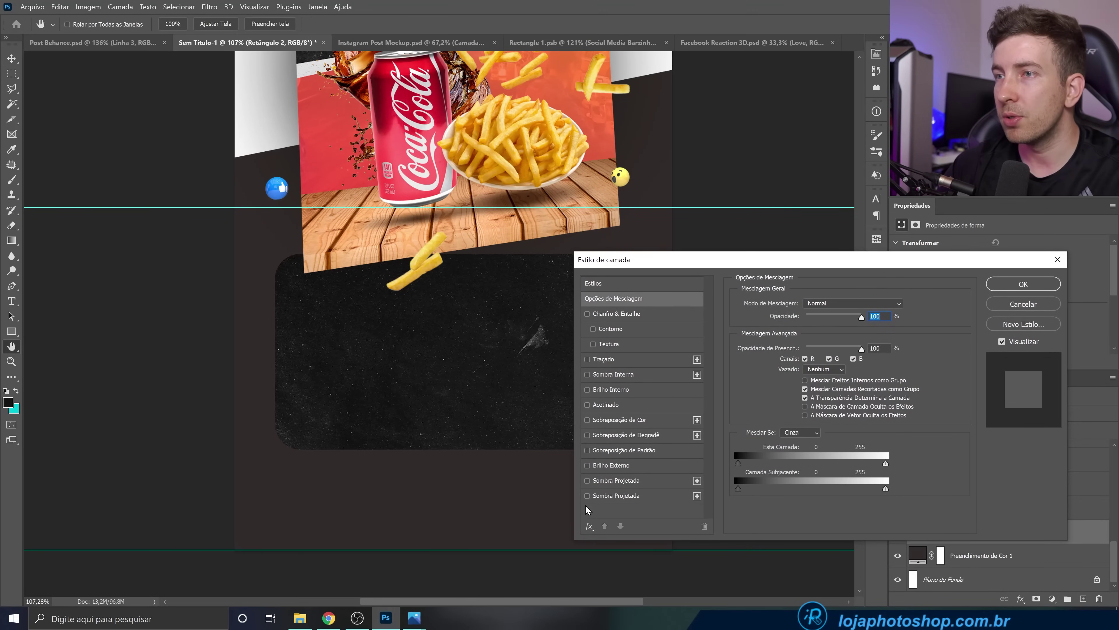
{"action": "left_click", "coordinate": [625, 482]}
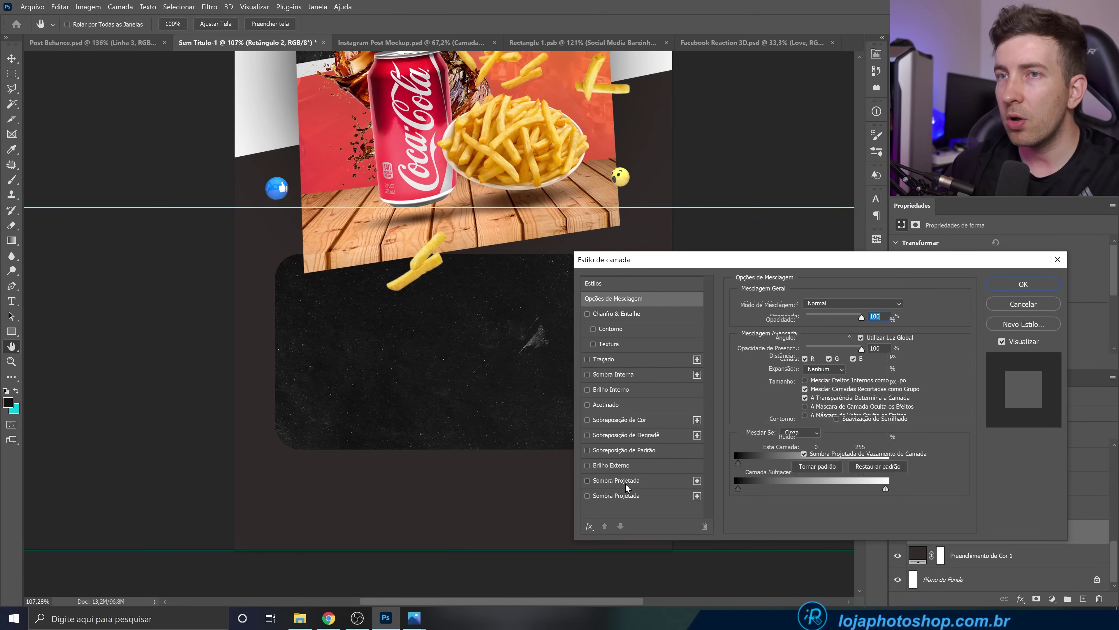
{"action": "left_click", "coordinate": [587, 480]}
{"action": "left_click", "coordinate": [598, 480]}
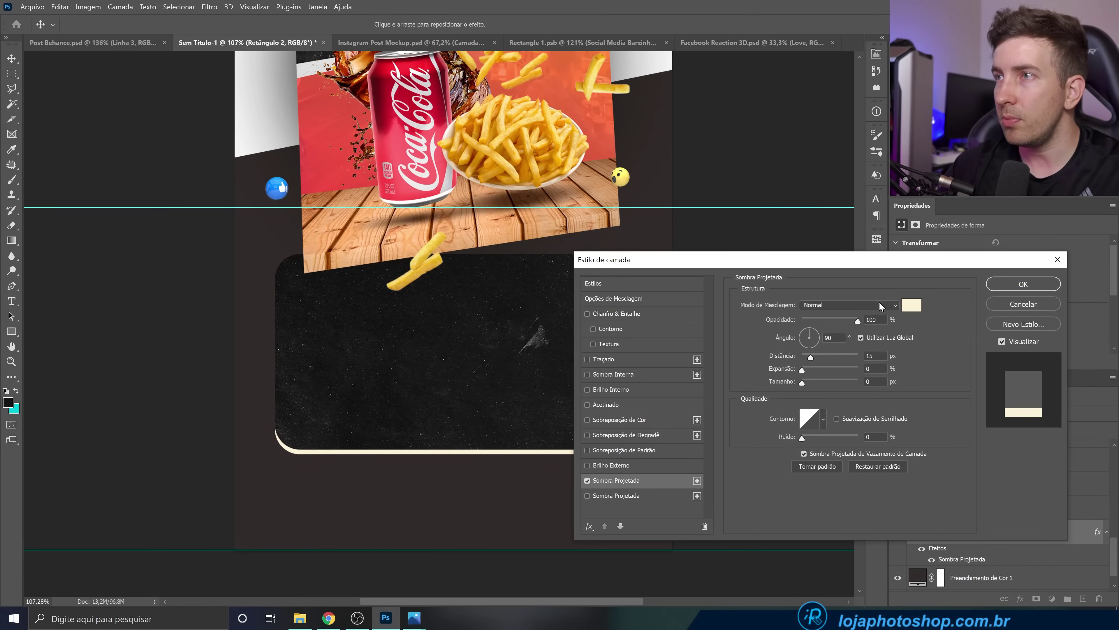
{"action": "left_click", "coordinate": [908, 304]}
{"action": "left_click", "coordinate": [259, 343]}
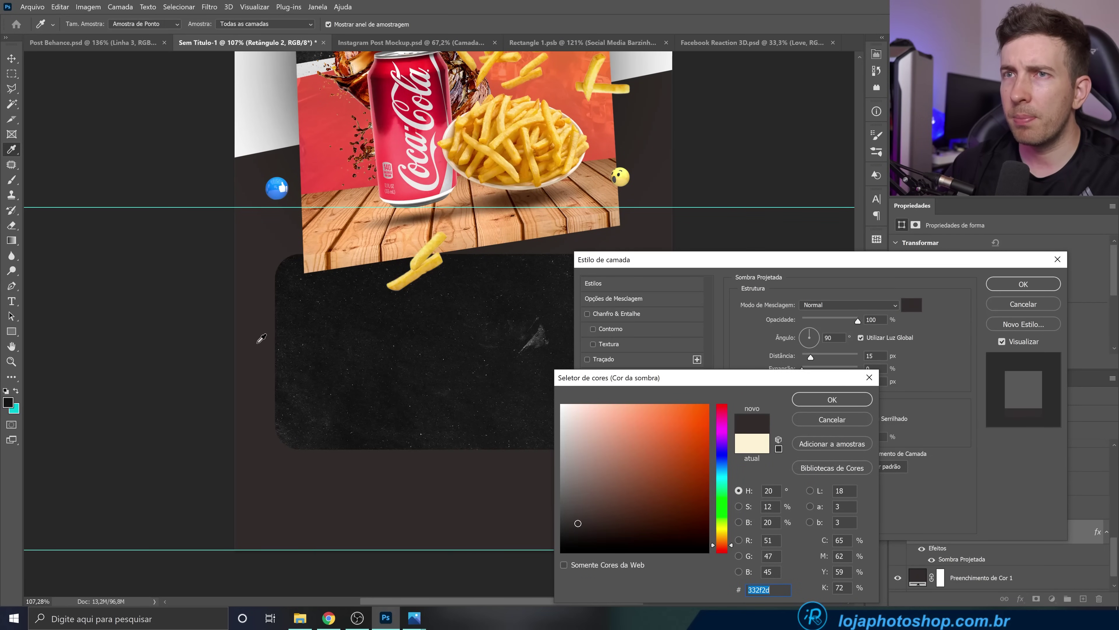
{"action": "left_click", "coordinate": [572, 535]}
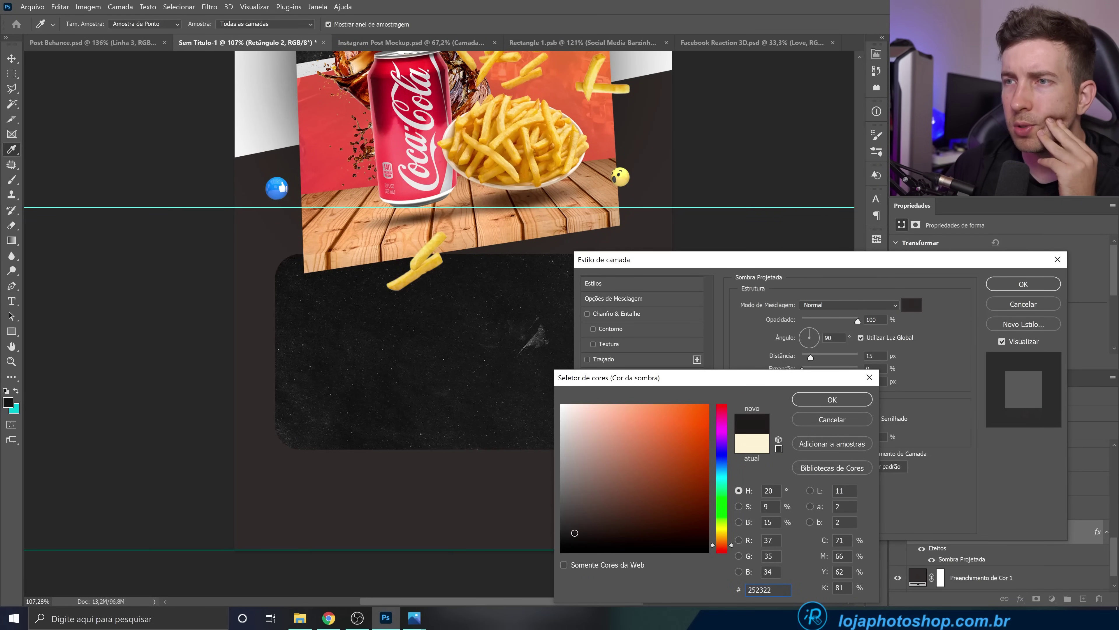
{"action": "left_click_drag", "start_coordinate": [572, 535], "coordinate": [616, 522]}
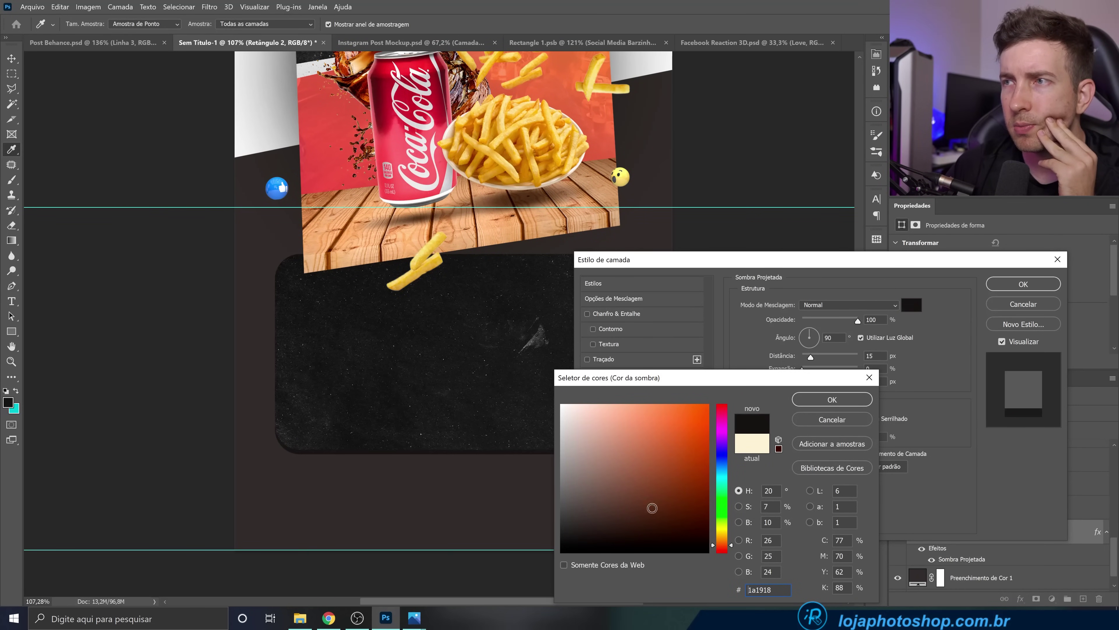
{"action": "left_click", "coordinate": [858, 403]}
Set the shadow distance to 14 px and size to 49, and apply it
{"action": "left_click_drag", "start_coordinate": [807, 357], "coordinate": [808, 356]}
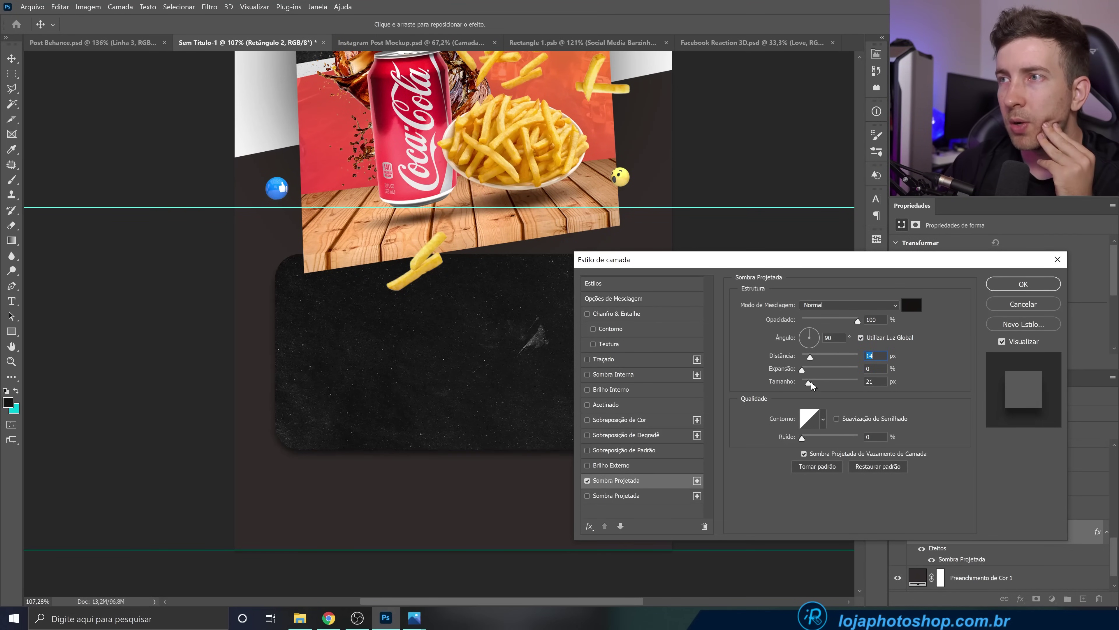
{"action": "left_click_drag", "start_coordinate": [812, 381], "coordinate": [816, 381]}
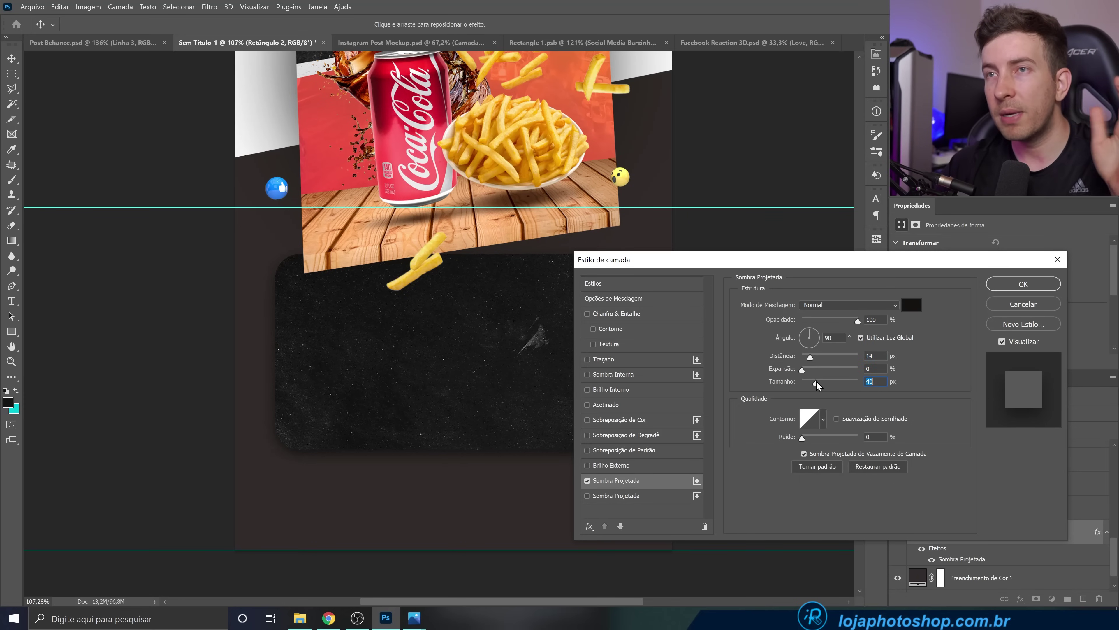
{"action": "mouse_move", "coordinate": [796, 260]}
{"action": "left_mouse_down"}
{"action": "mouse_move", "coordinate": [817, 555]}
{"action": "mouse_move", "coordinate": [812, 476]}
{"action": "mouse_move", "coordinate": [779, 417]}
{"action": "left_mouse_up"}
{"action": "left_click", "coordinate": [982, 442]}
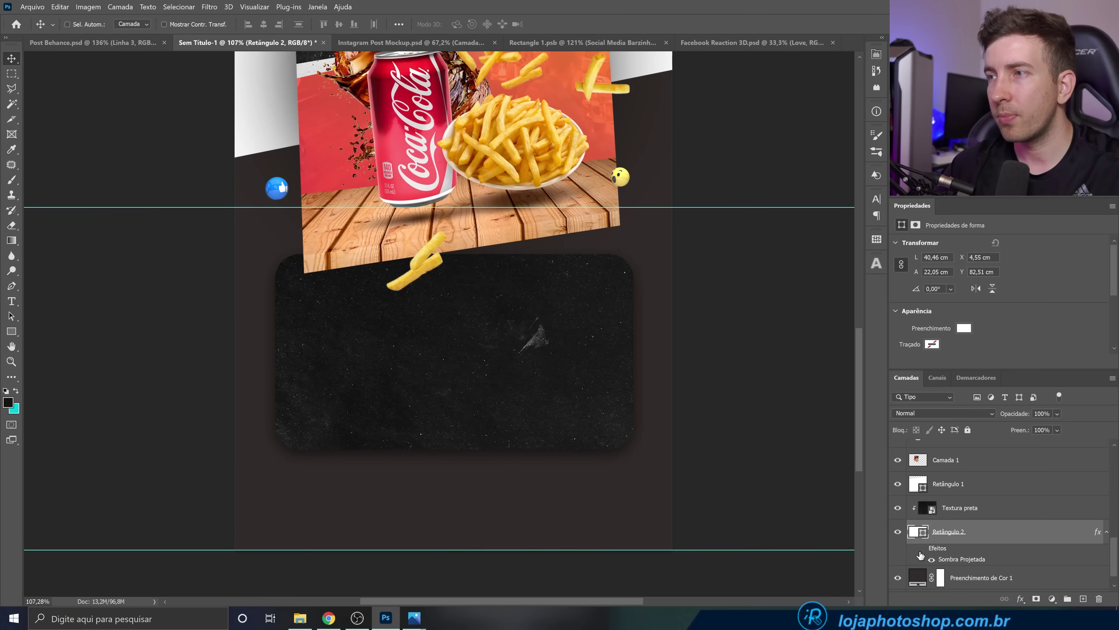
Type a white 'Subtítulo' text line on the dark card, above the texture layer
{"action": "left_click", "coordinate": [18, 305]}
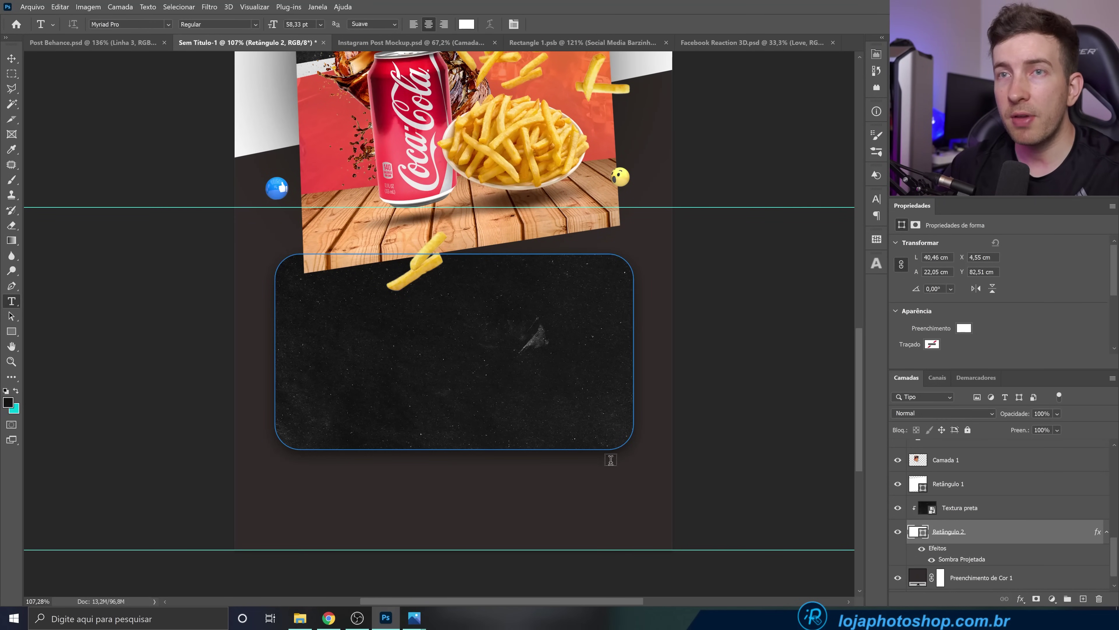
{"action": "left_click", "coordinate": [1081, 599]}
{"action": "key", "text": "ctrl+z"}
{"action": "left_click", "coordinate": [981, 511]}
{"action": "left_click", "coordinate": [1082, 599]}
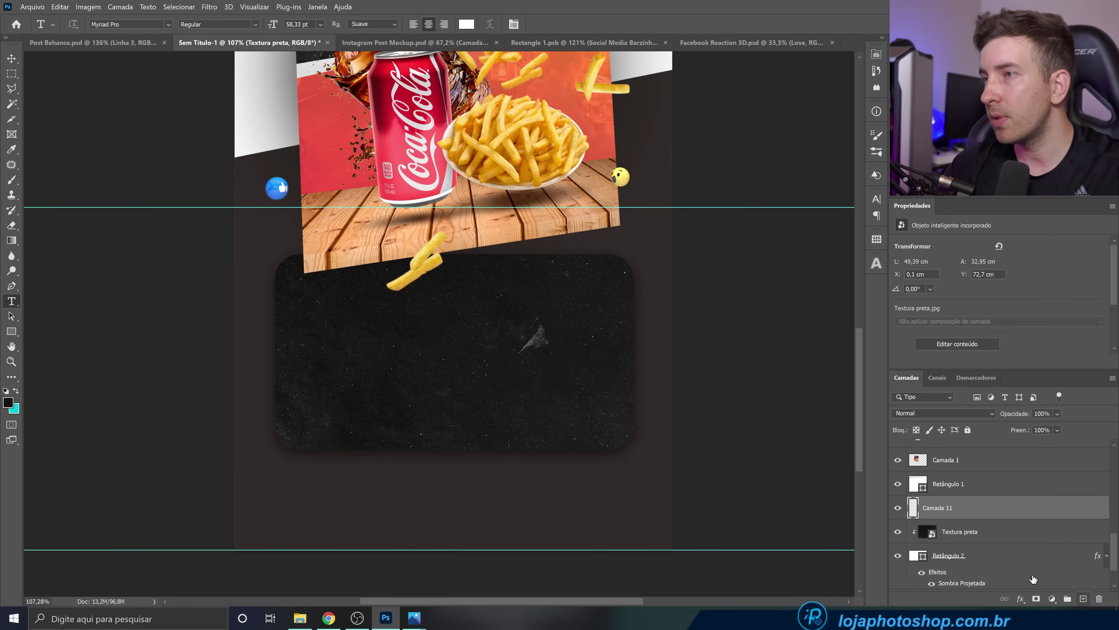
{"action": "left_click", "coordinate": [396, 313]}
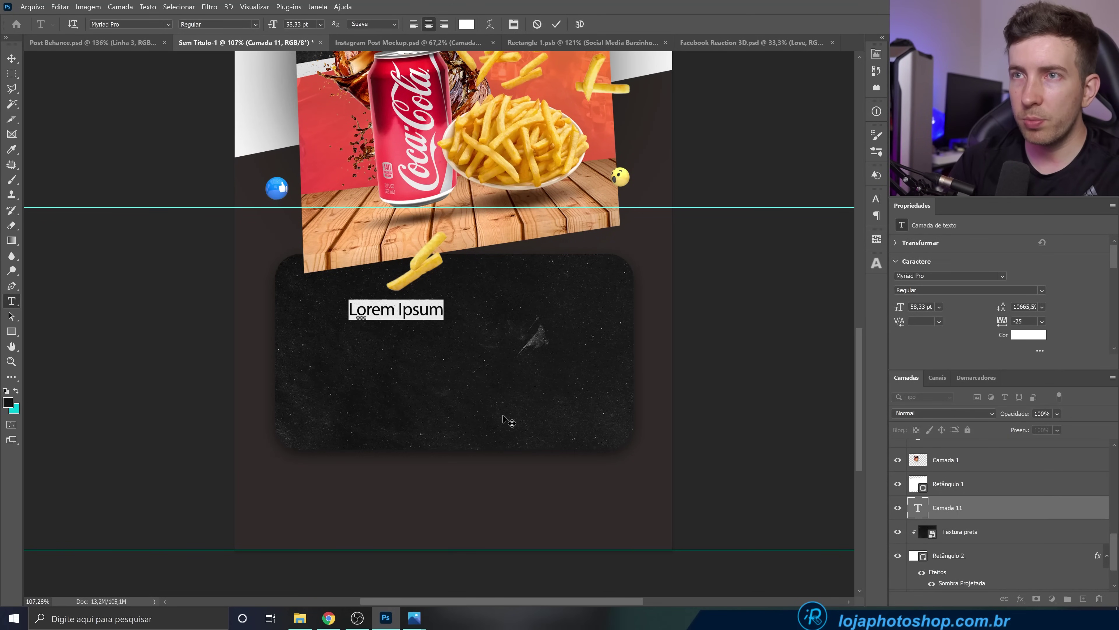
{"action": "type", "text": "Sub"}
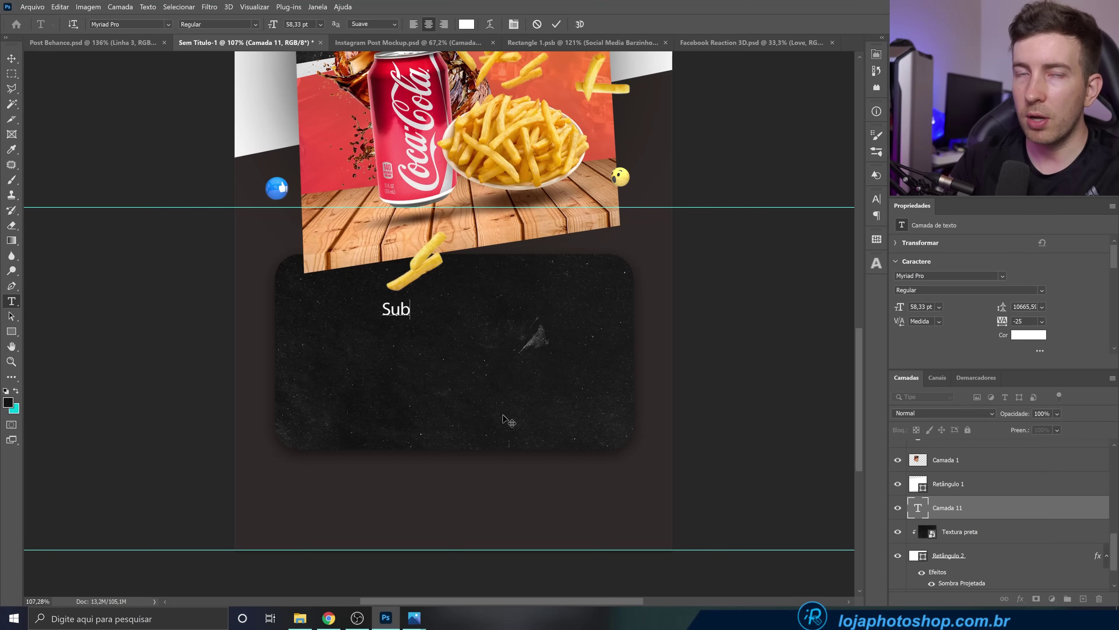
{"action": "type", "text": "títul"}
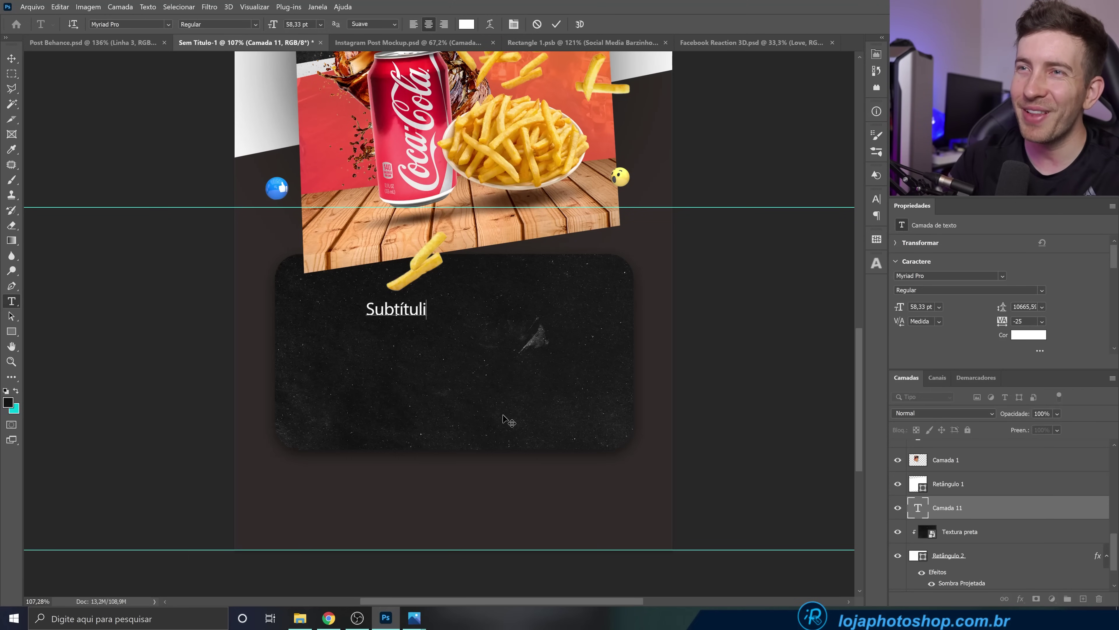
{"action": "type", "text": "o"}
{"action": "left_click", "coordinate": [508, 421]}
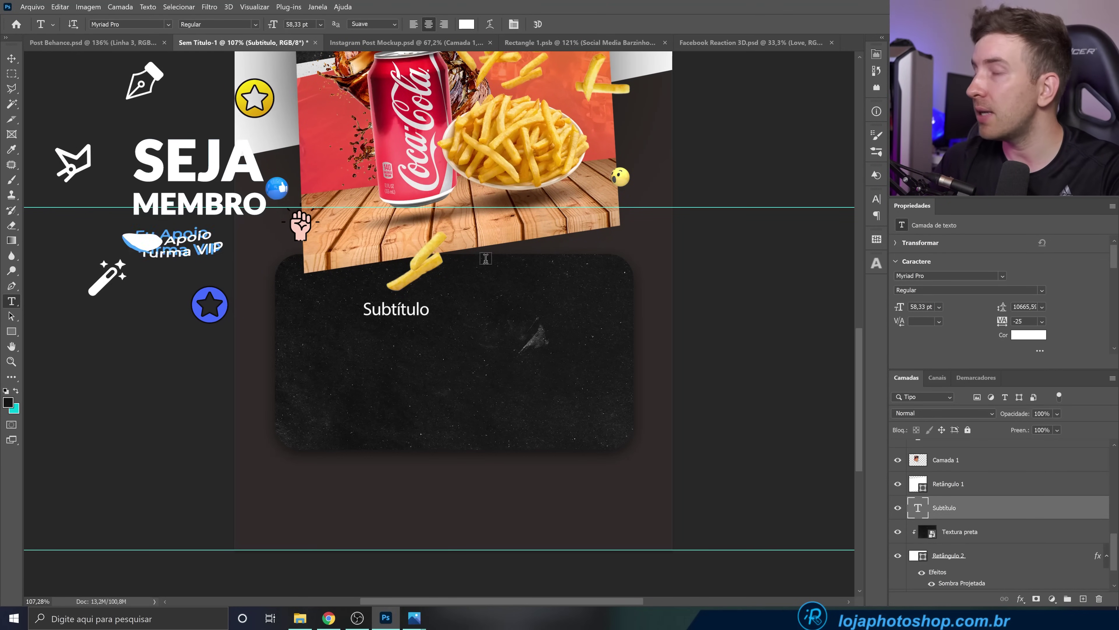
{"action": "left_click", "coordinate": [139, 24]}
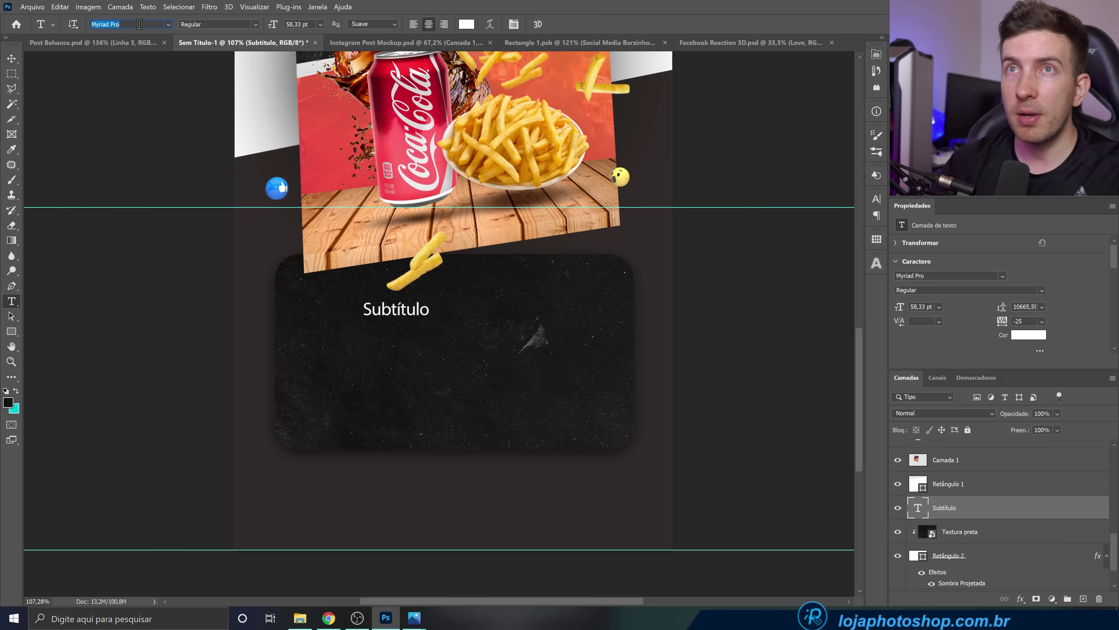
Set Subtítulo to Montserrat ExtraBold in a red sampled from the poster
{"action": "type", "text": "mont"}
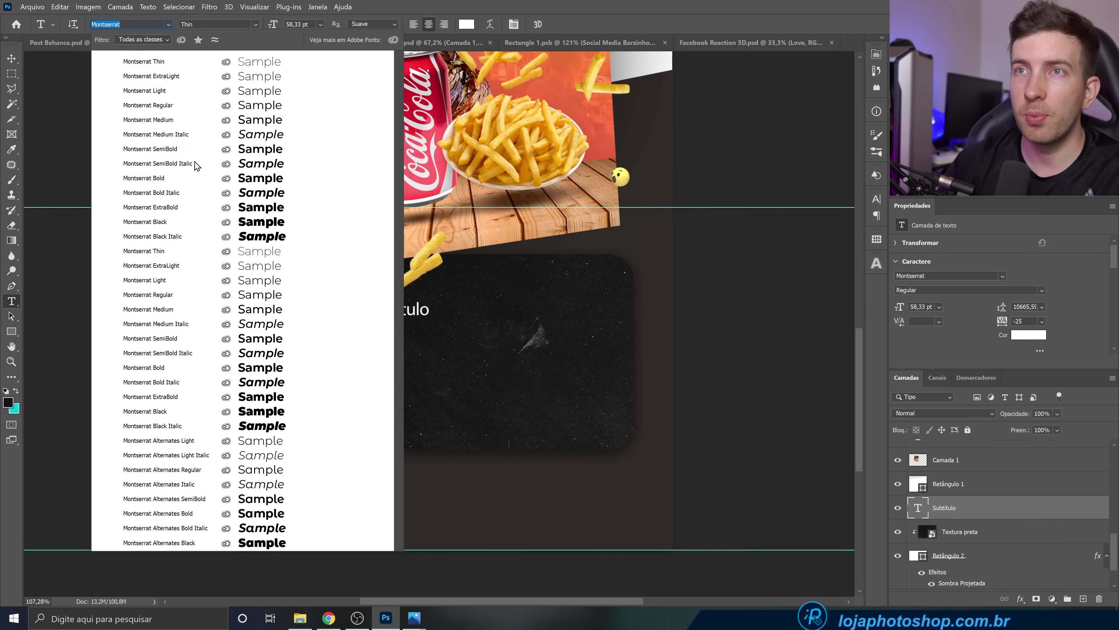
{"action": "key", "text": "Down"}
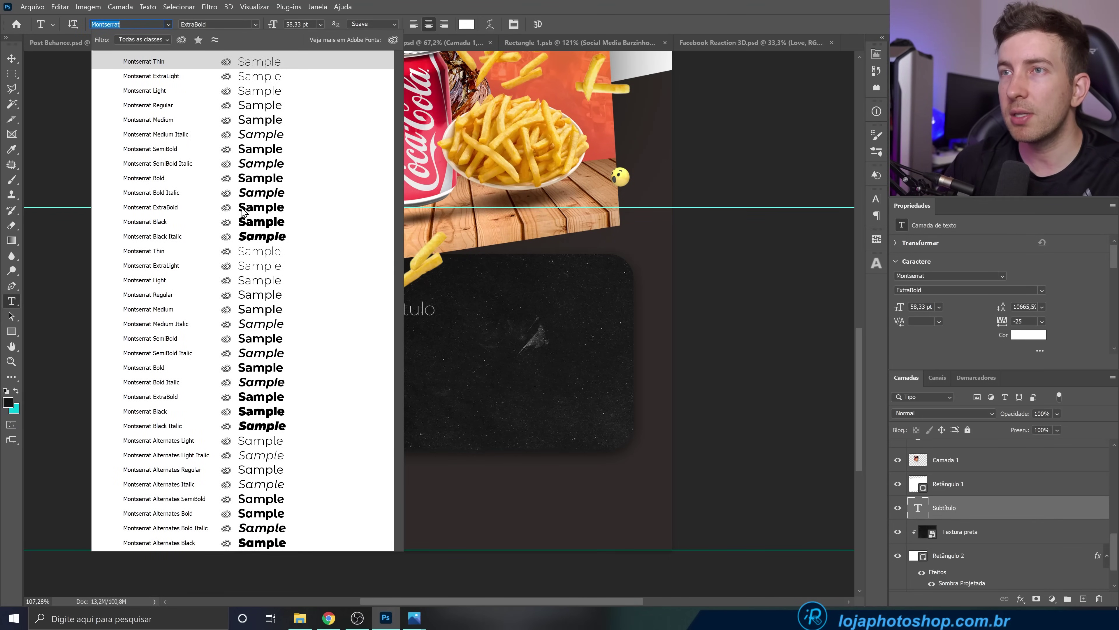
{"action": "left_click", "coordinate": [242, 211]}
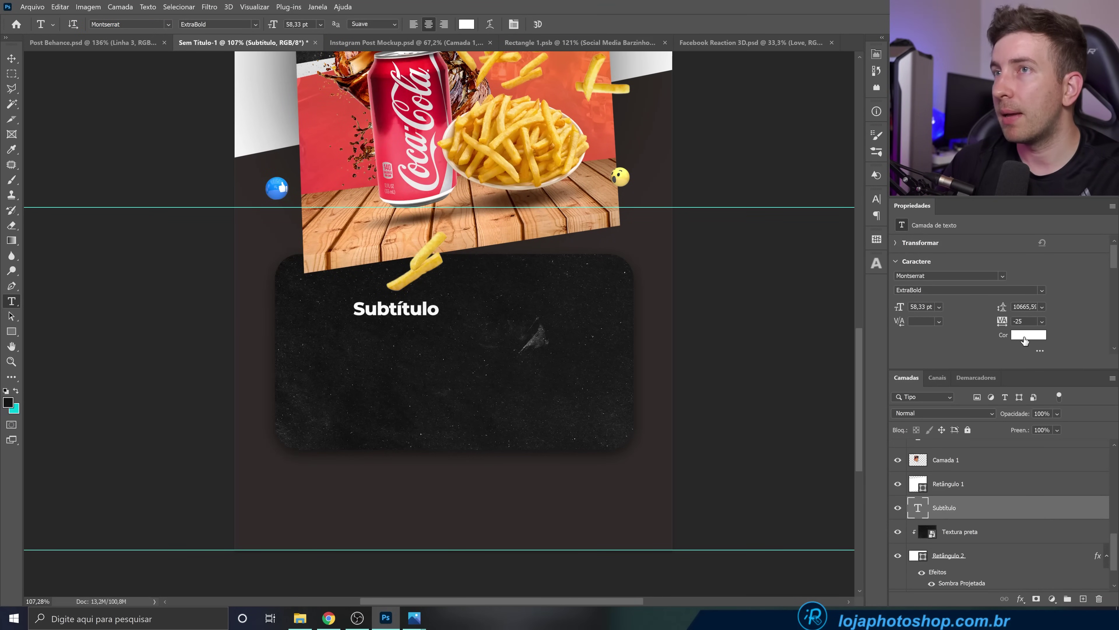
{"action": "left_click", "coordinate": [1025, 335]}
{"action": "left_click", "coordinate": [554, 84]}
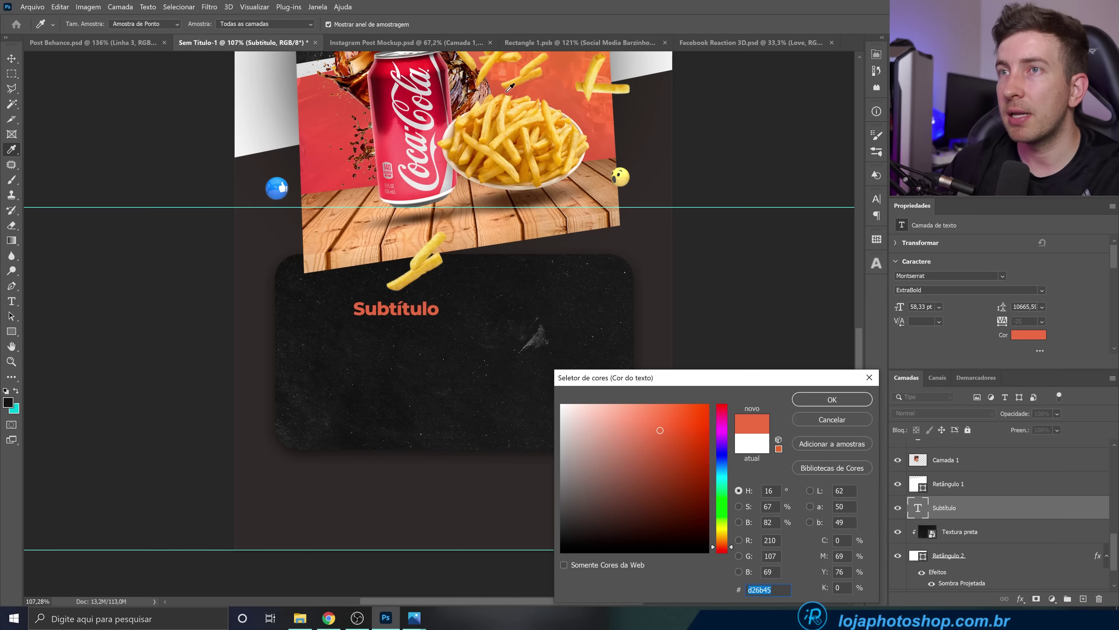
{"action": "left_click", "coordinate": [344, 107]}
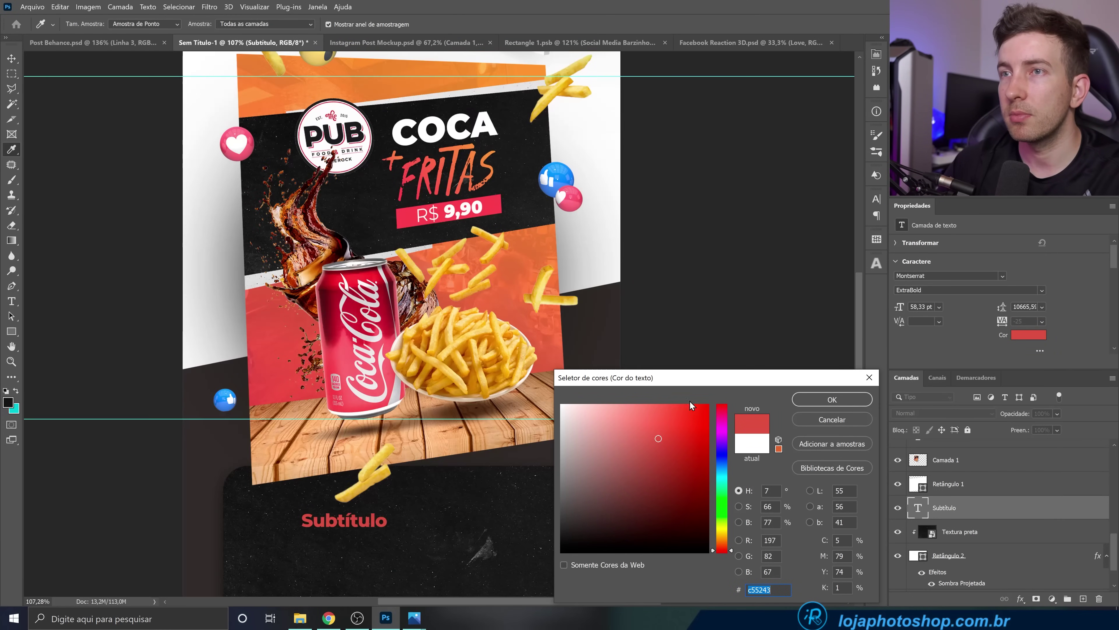
{"action": "left_click", "coordinate": [829, 399]}
Enlarge Subtítulo slightly, settle it on the card, and shift the nearby fry left
{"action": "scroll", "coordinate": [399, 486], "scroll_direction": "down", "scroll_amount": 3}
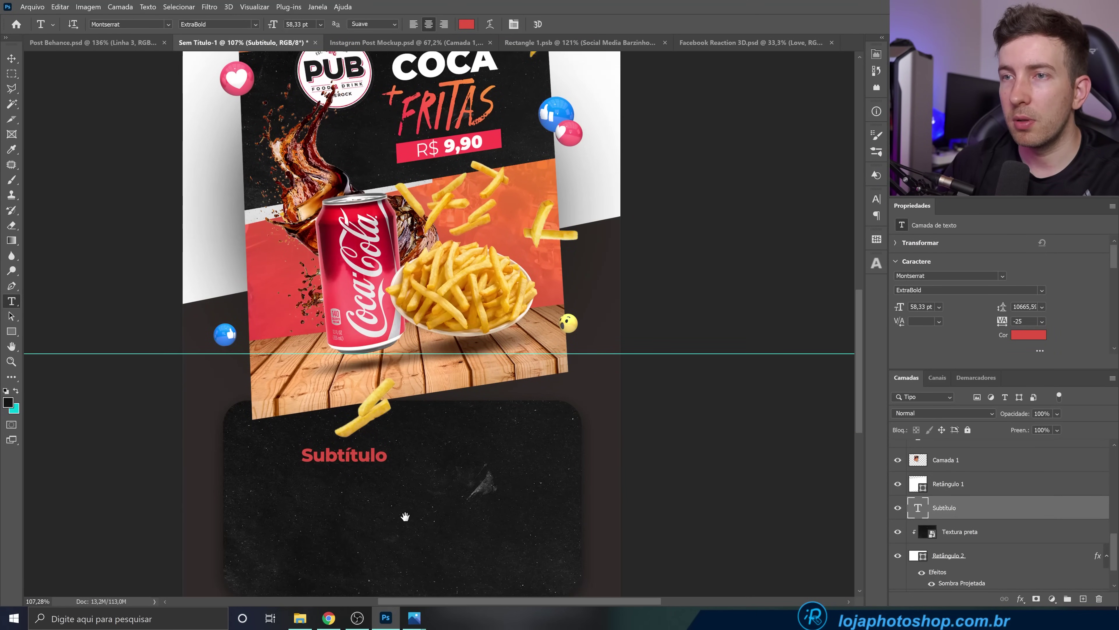
{"action": "key", "text": "ctrl+t"}
{"action": "left_click_drag", "start_coordinate": [378, 422], "coordinate": [419, 400]}
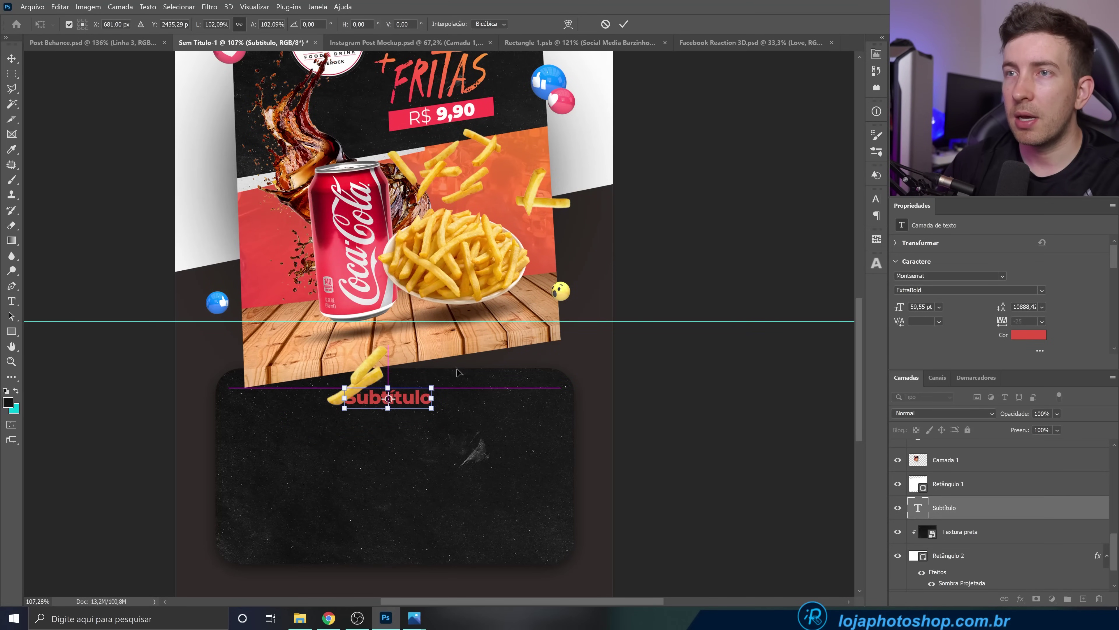
{"action": "left_click", "coordinate": [624, 24]}
{"action": "left_click_drag", "start_coordinate": [408, 397], "coordinate": [417, 395]}
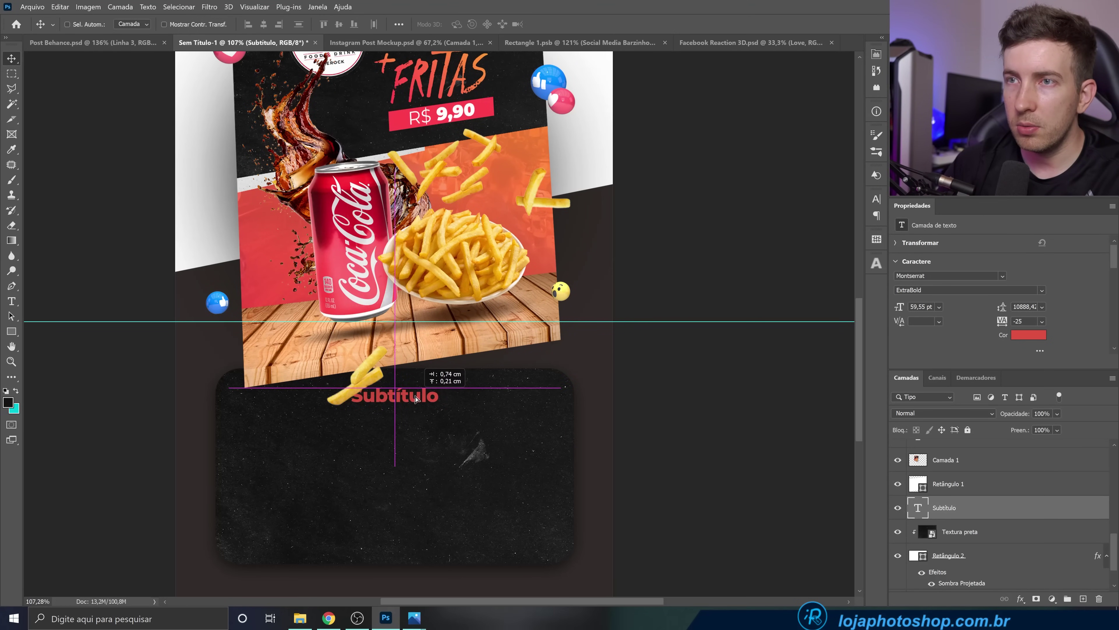
{"action": "left_click_drag", "start_coordinate": [417, 396], "coordinate": [344, 372]}
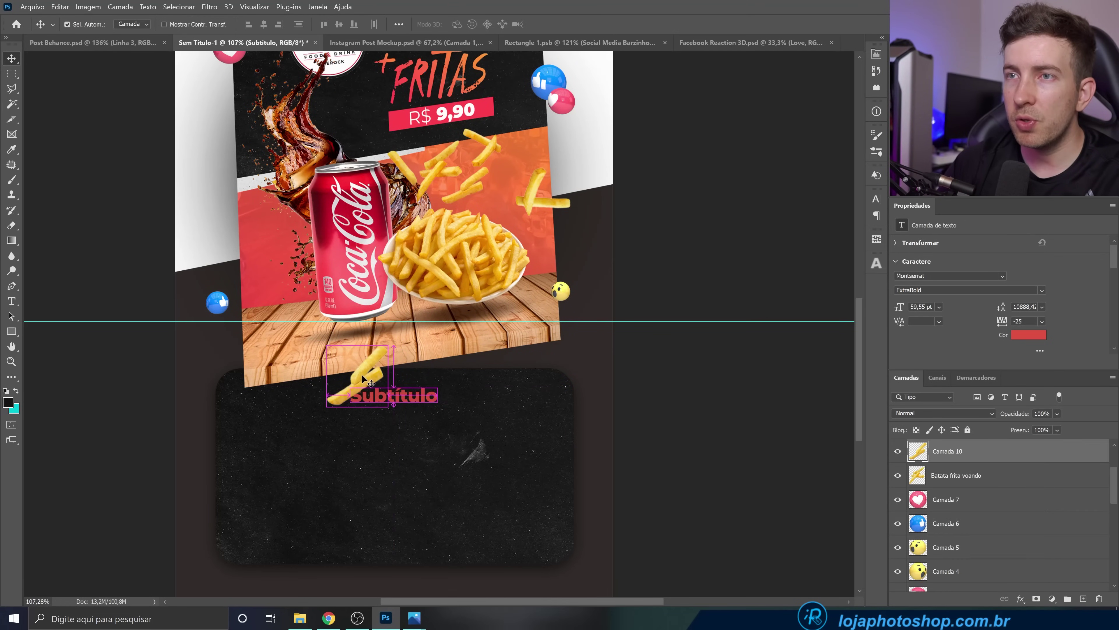
{"action": "left_click_drag", "start_coordinate": [344, 373], "coordinate": [331, 370]}
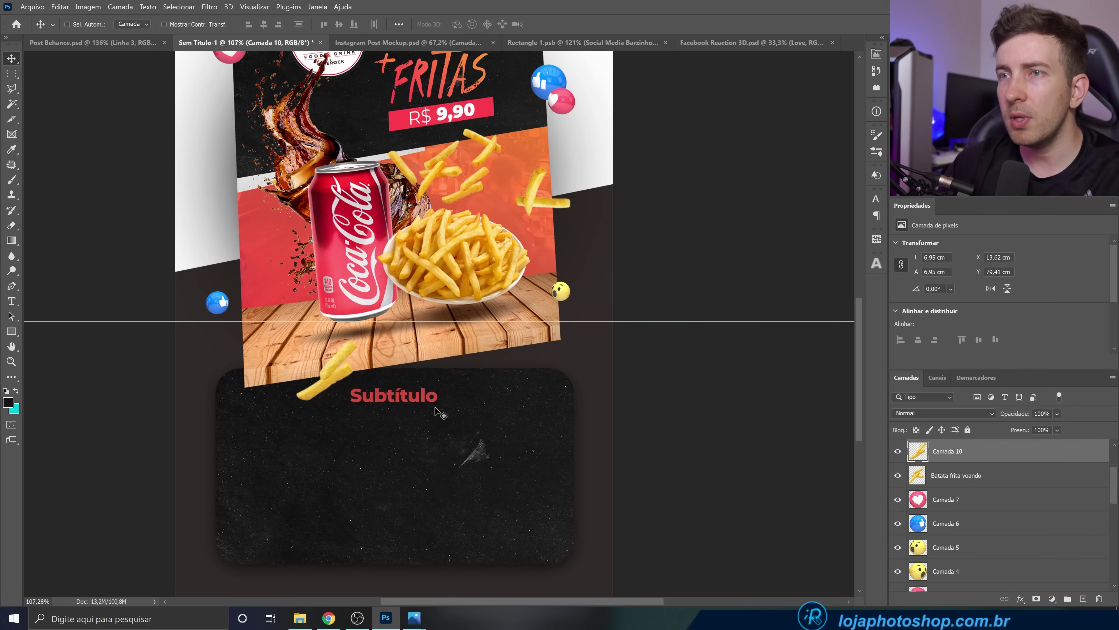
{"action": "scroll", "coordinate": [442, 413], "scroll_direction": "down", "scroll_amount": 2}
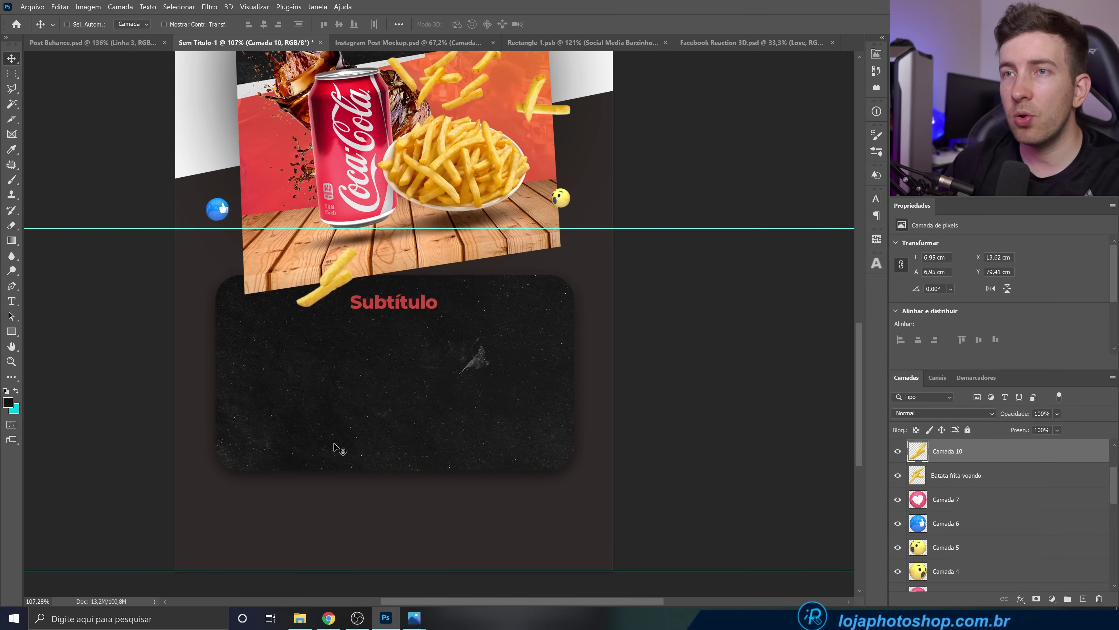
{"action": "left_click", "coordinate": [11, 301]}
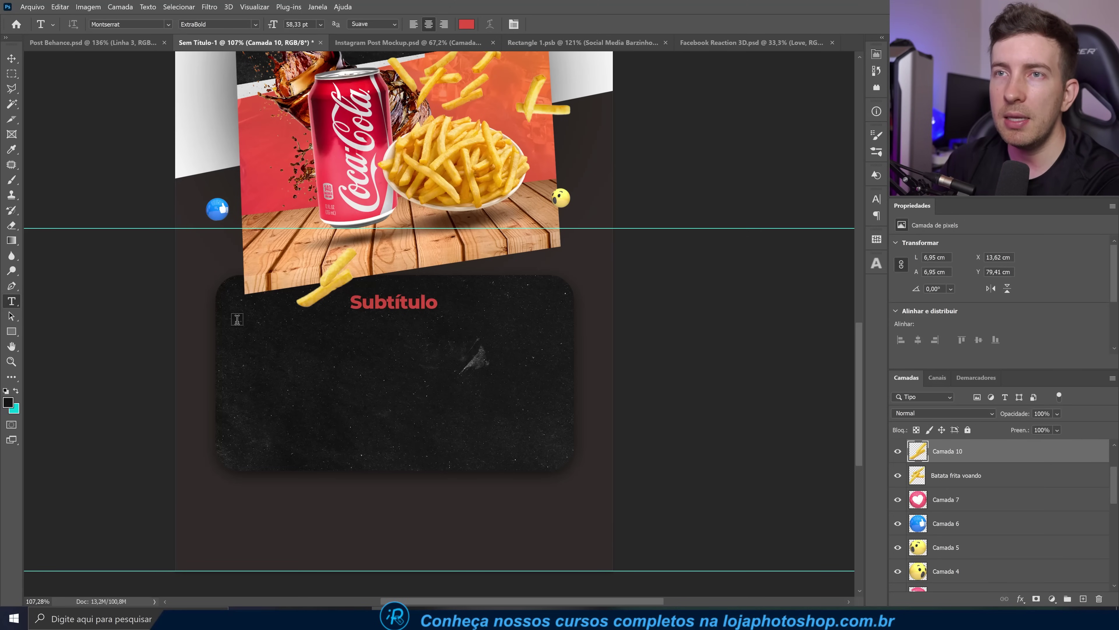
Draw a placeholder lorem ipsum paragraph box on the card with automatic line spacing
{"action": "mouse_move", "coordinate": [237, 324]}
{"action": "left_mouse_down"}
{"action": "mouse_move", "coordinate": [550, 430]}
{"action": "mouse_move", "coordinate": [558, 443]}
{"action": "left_mouse_up"}
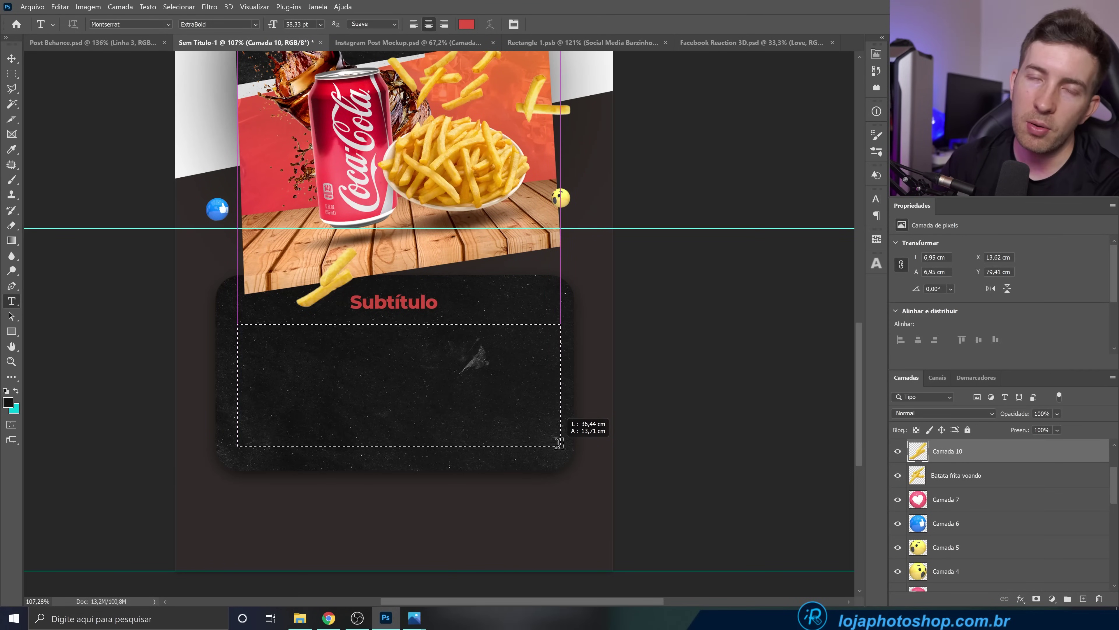
{"action": "left_click_drag", "start_coordinate": [558, 442], "coordinate": [553, 441]}
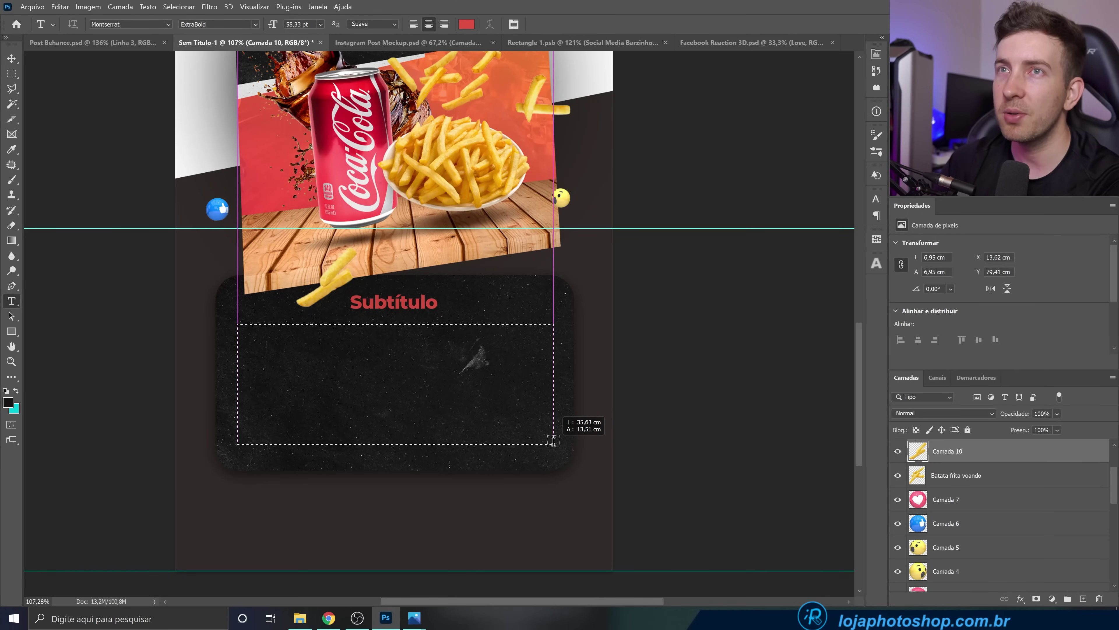
{"action": "left_click_drag", "start_coordinate": [552, 441], "coordinate": [553, 441]}
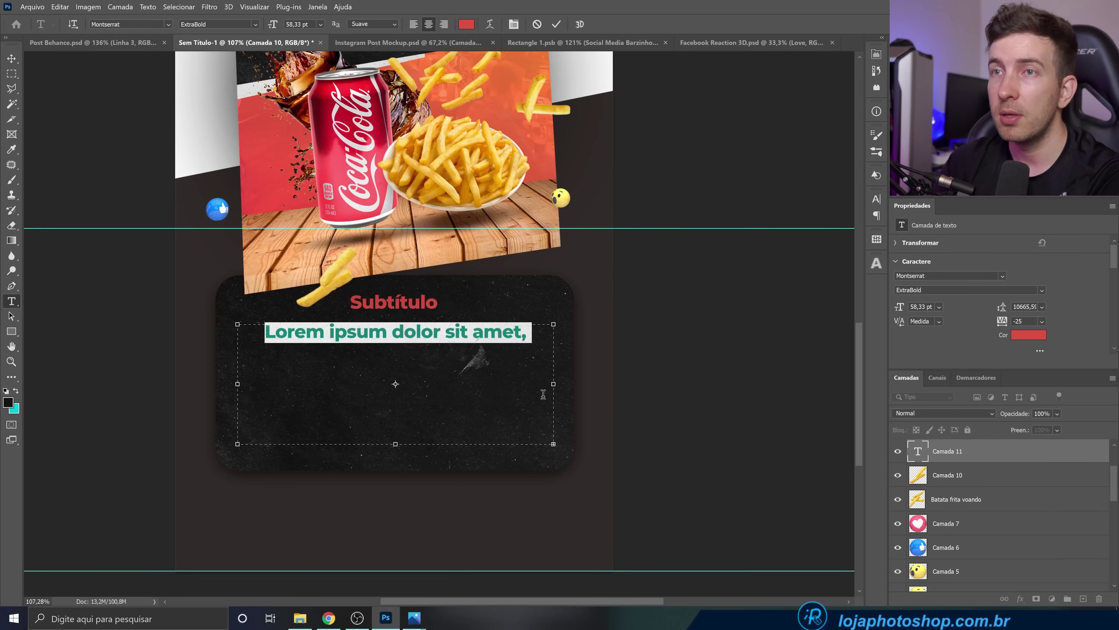
{"action": "left_click_drag", "start_coordinate": [899, 307], "coordinate": [870, 307]}
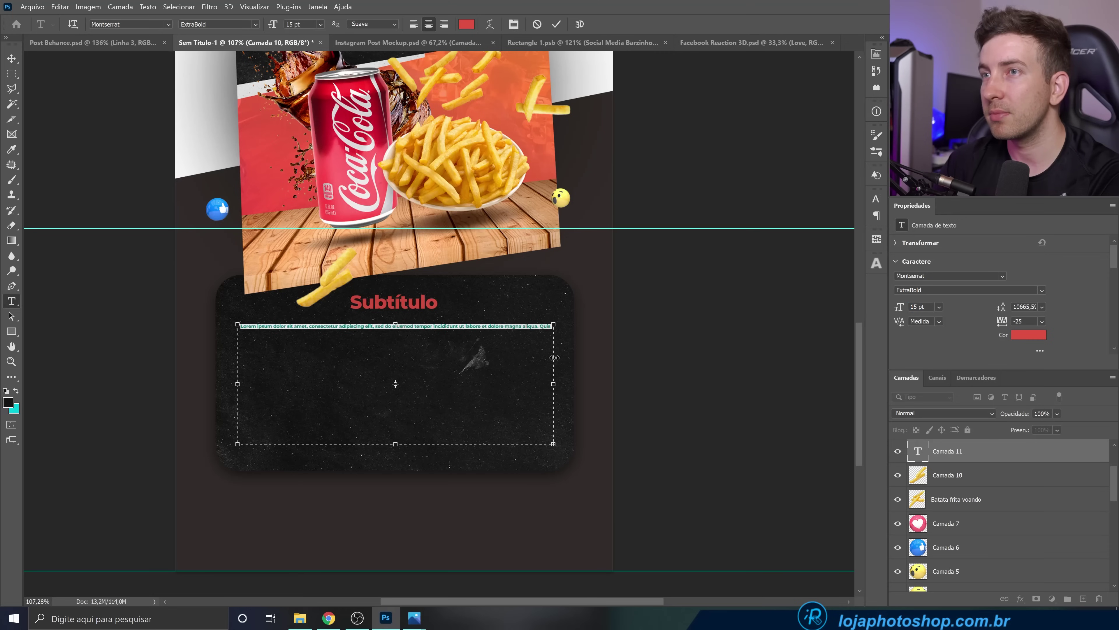
{"action": "left_click_drag", "start_coordinate": [554, 383], "coordinate": [550, 384]}
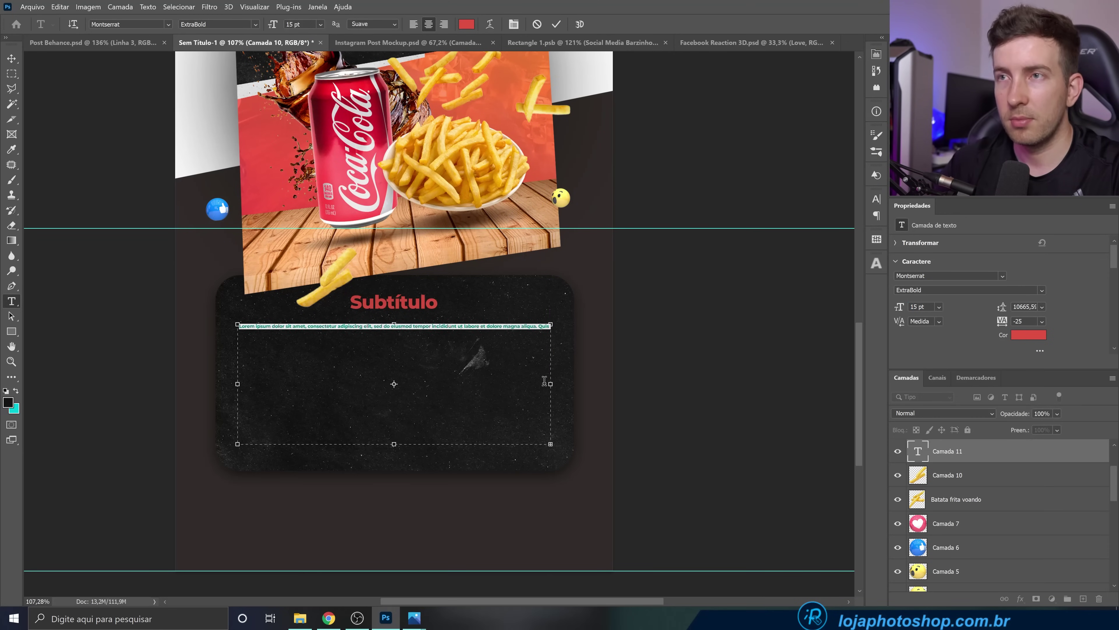
{"action": "left_click", "coordinate": [556, 24]}
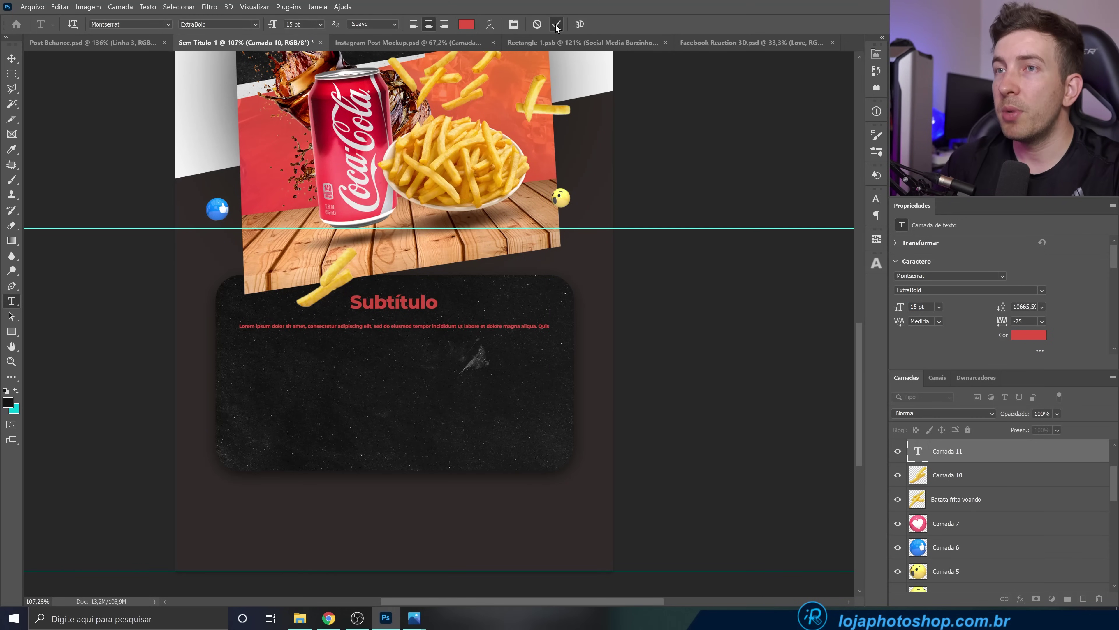
{"action": "left_click", "coordinate": [1043, 306]}
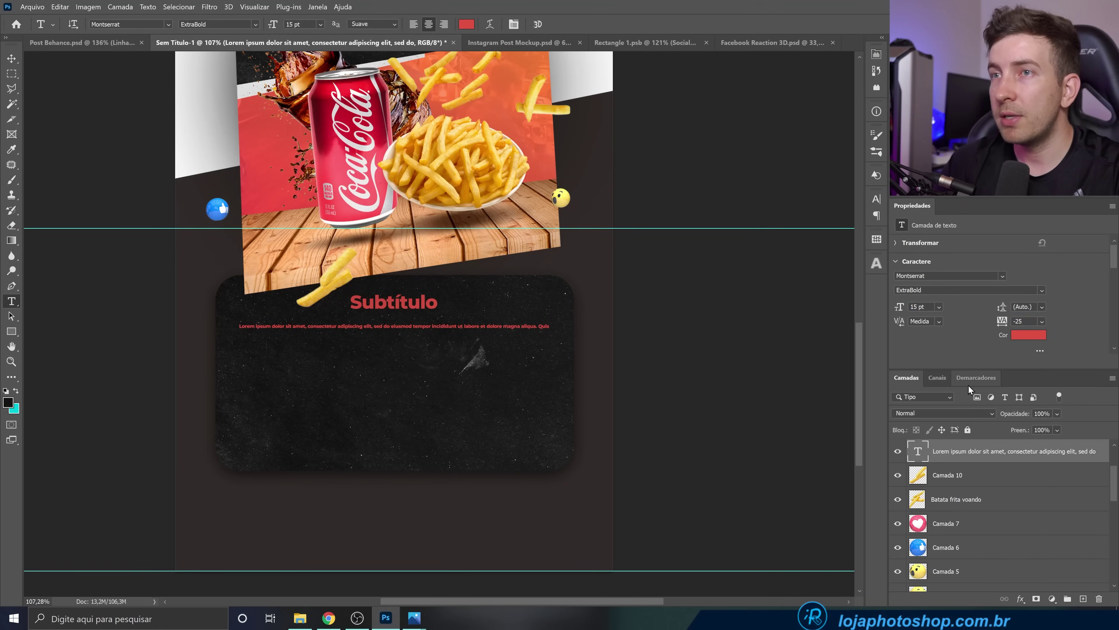
{"action": "left_click_drag", "start_coordinate": [899, 304], "coordinate": [907, 304]}
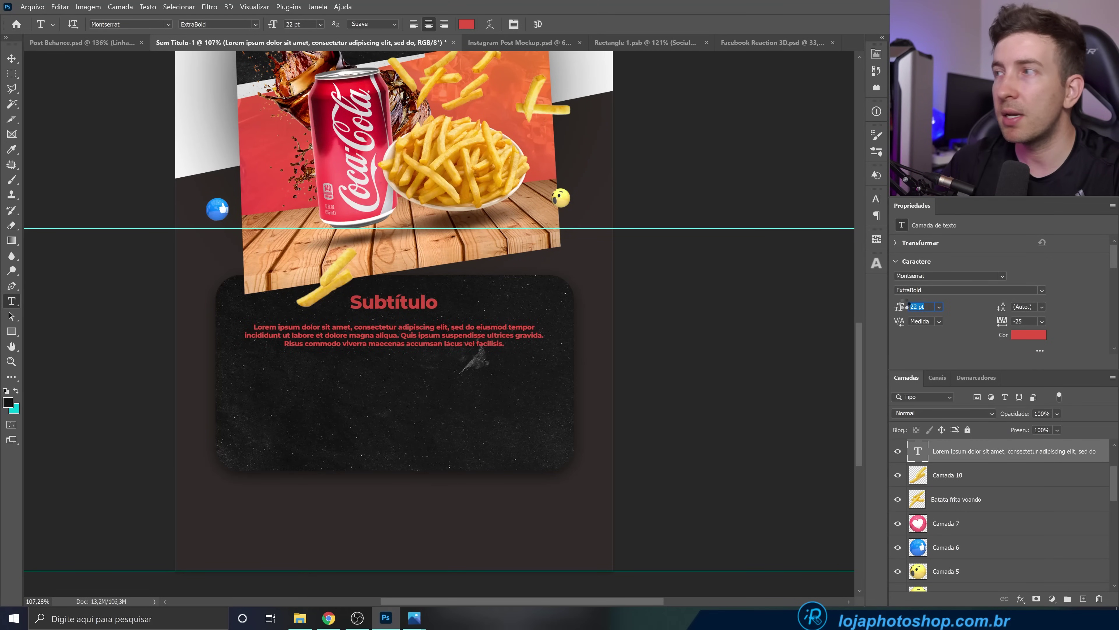
Left-align the paragraph and set it to Montserrat Regular at 29 pt
{"action": "scroll", "coordinate": [459, 417], "scroll_direction": "down", "scroll_amount": 1}
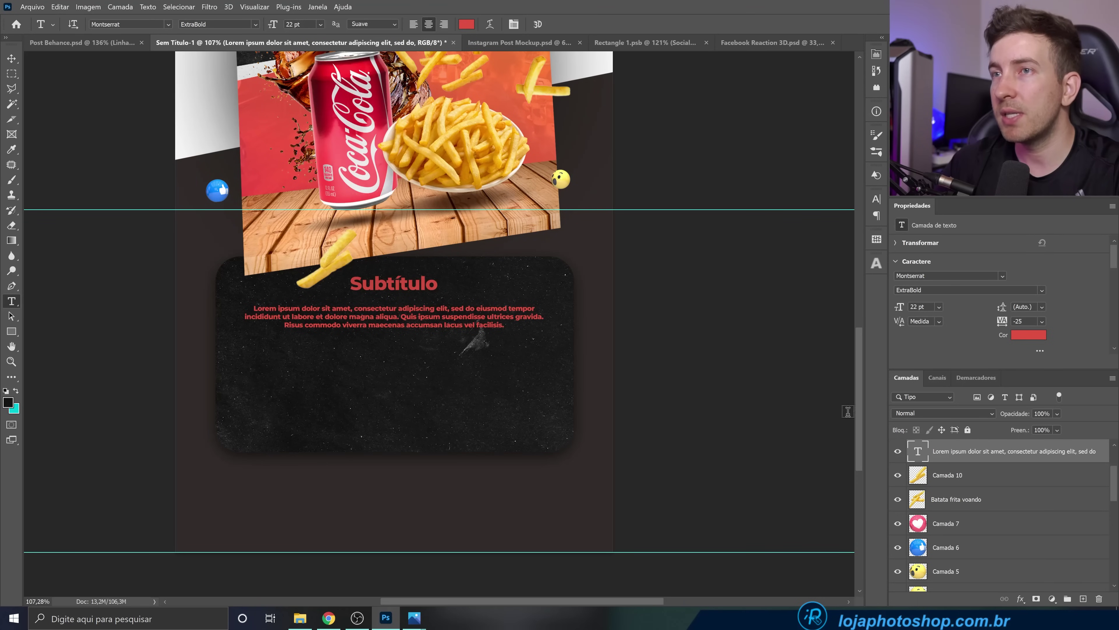
{"action": "scroll", "coordinate": [654, 412], "scroll_direction": "down", "scroll_amount": 1}
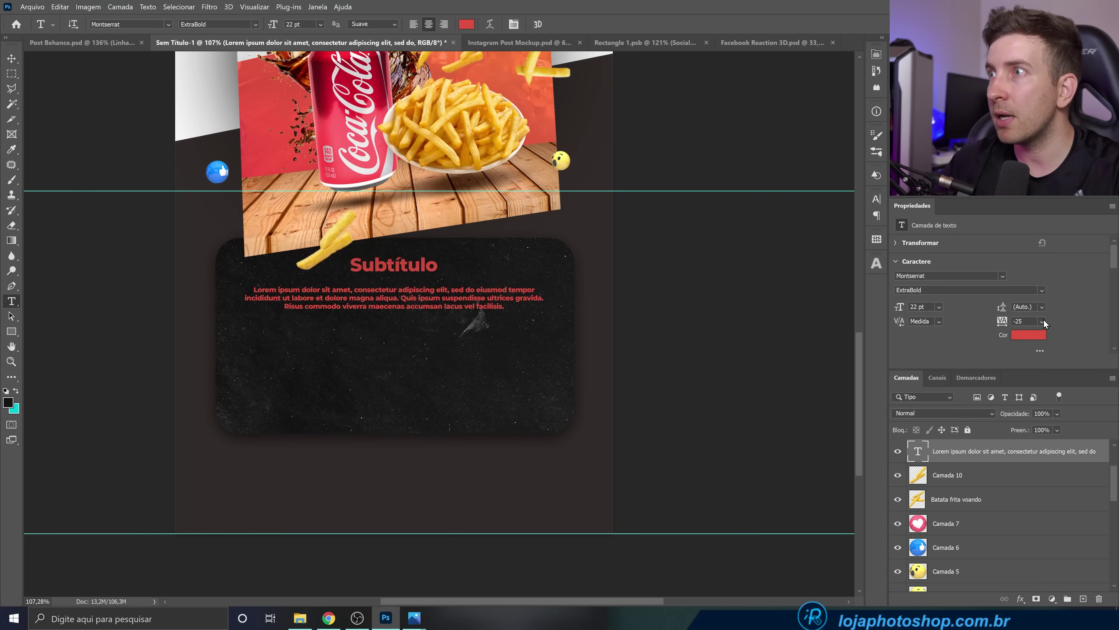
{"action": "scroll", "coordinate": [901, 329], "scroll_direction": "down", "scroll_amount": 3}
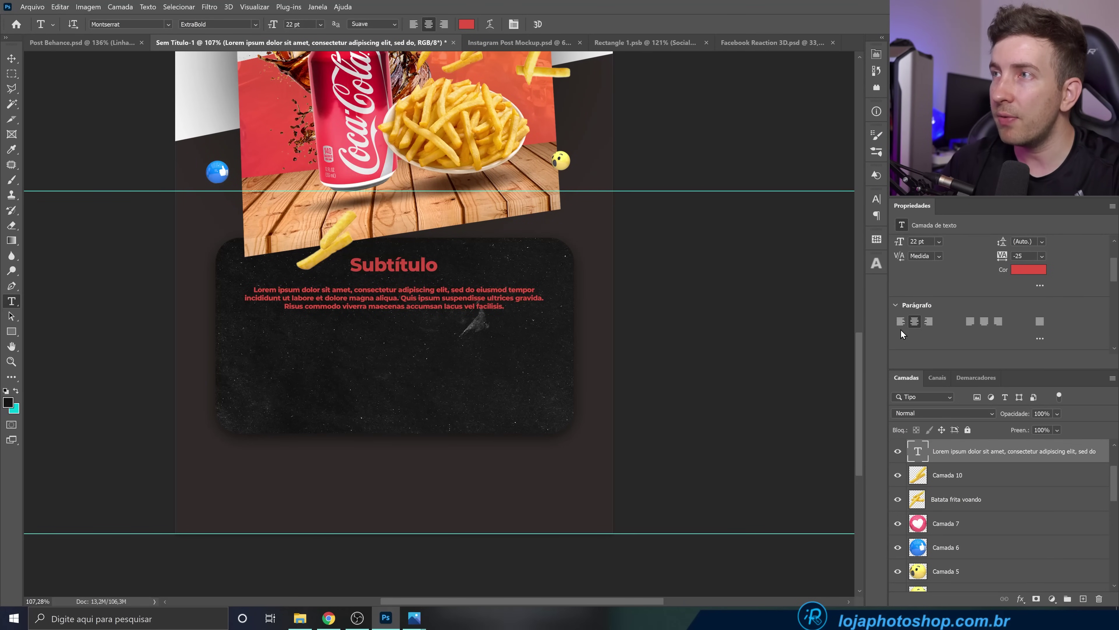
{"action": "left_click", "coordinate": [900, 322]}
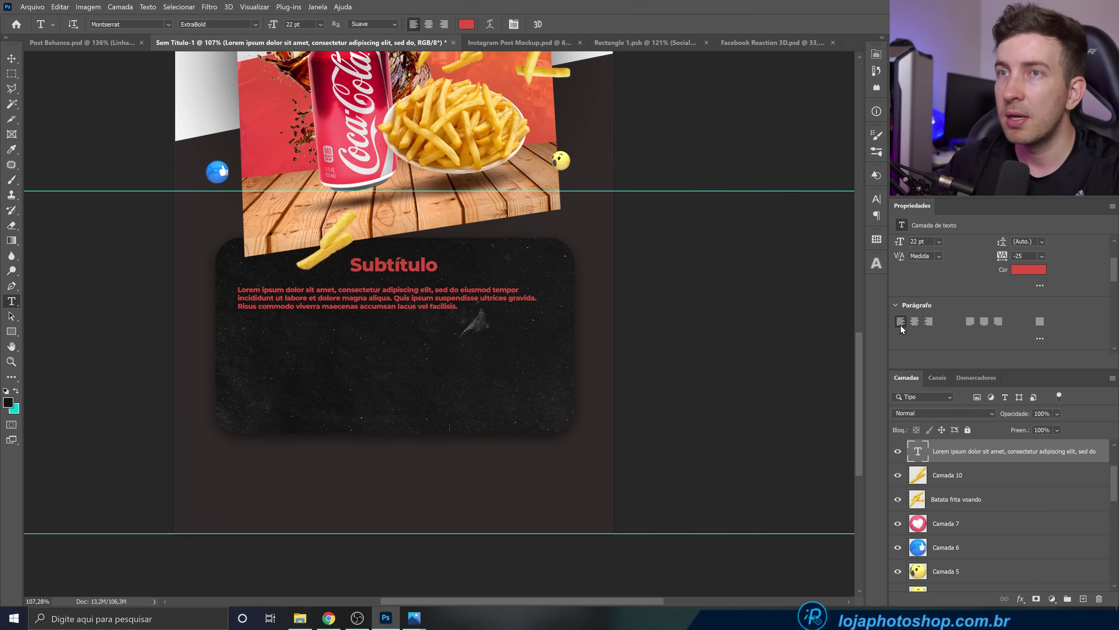
{"action": "scroll", "coordinate": [984, 296], "scroll_direction": "up", "scroll_amount": 3}
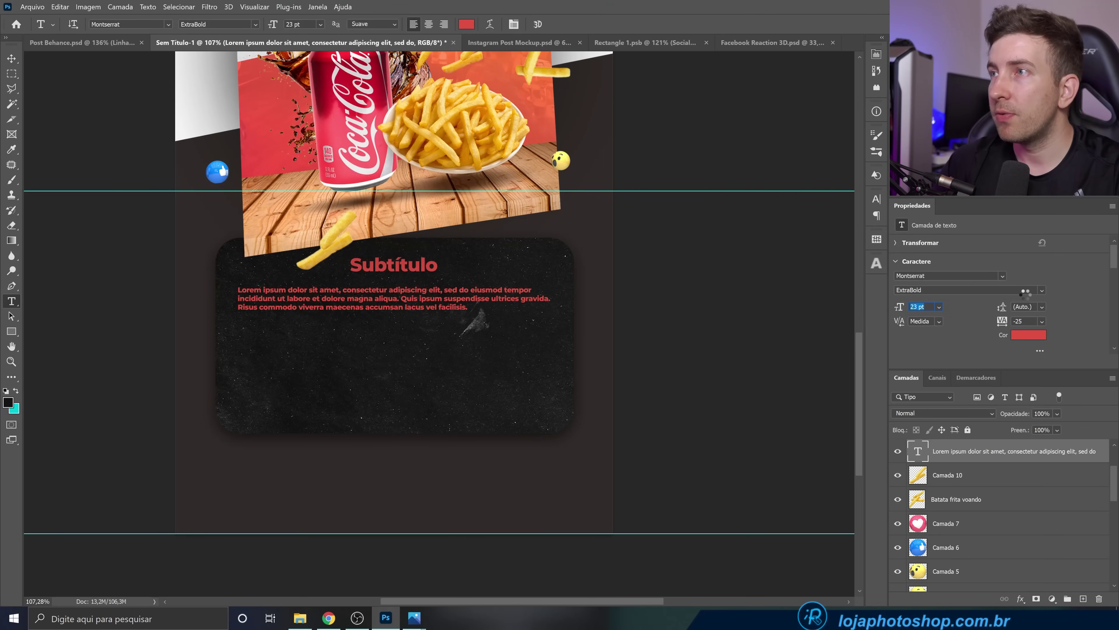
{"action": "left_click", "coordinate": [1043, 291]}
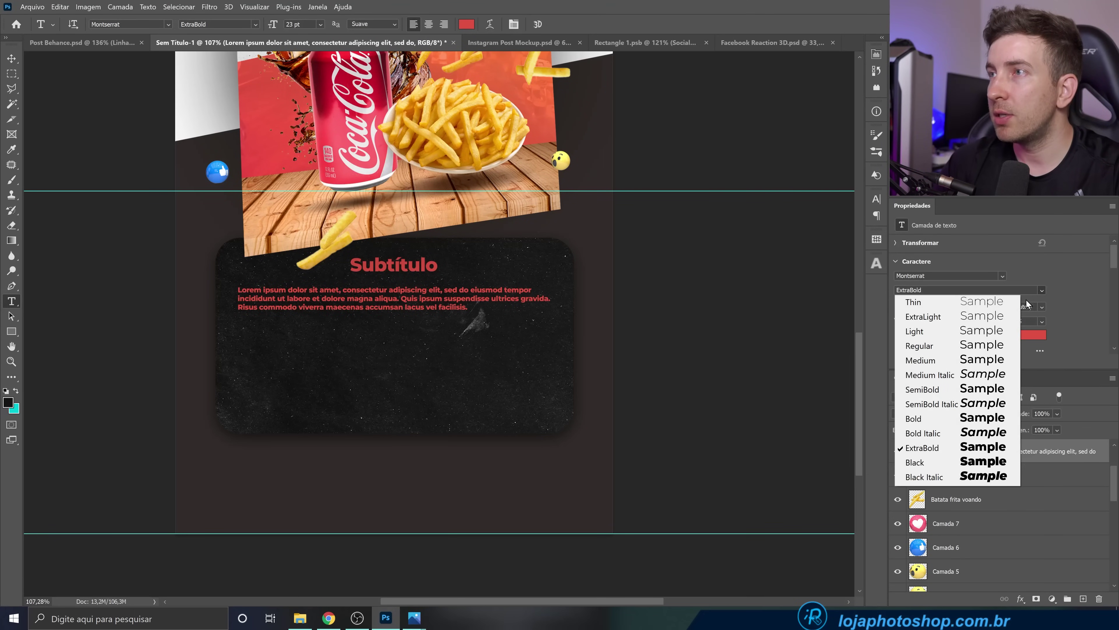
{"action": "left_click", "coordinate": [958, 345]}
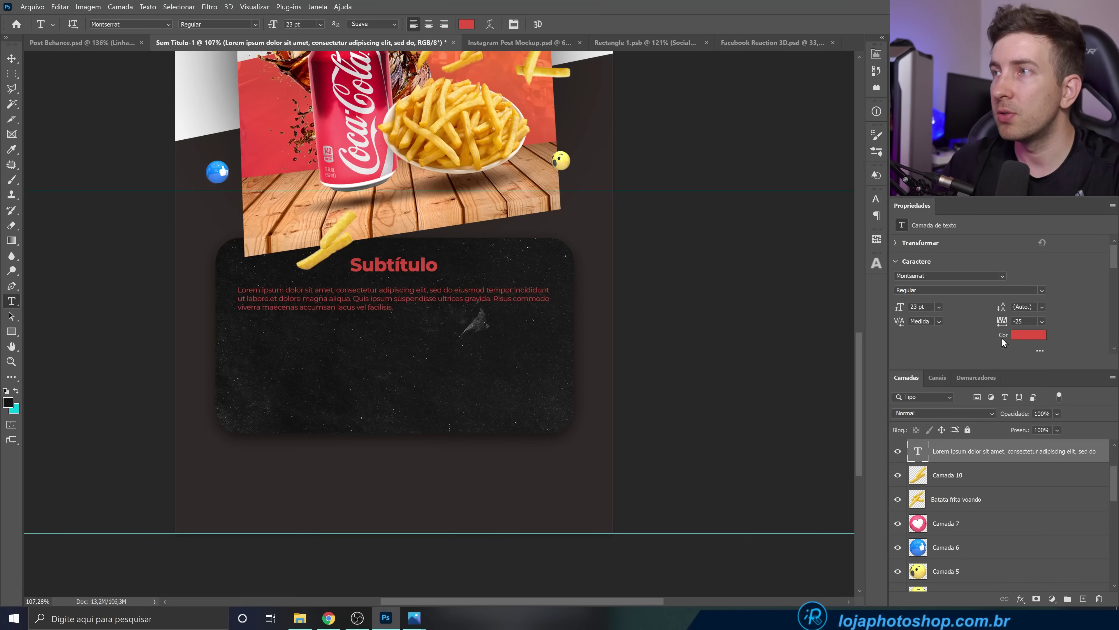
{"action": "key", "text": "Return"}
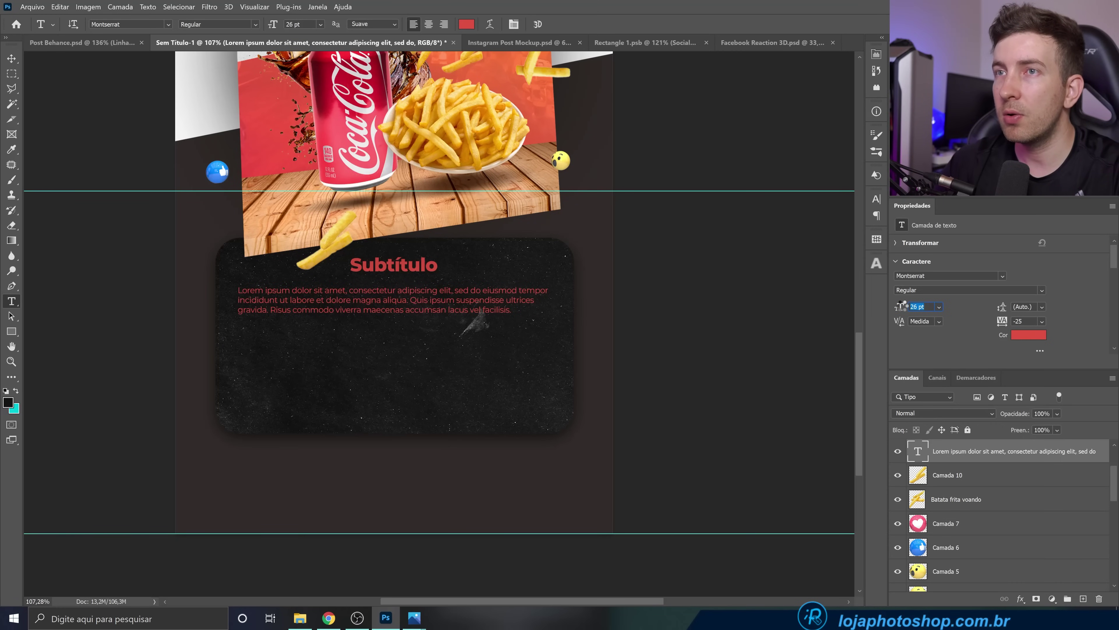
{"action": "left_click_drag", "start_coordinate": [905, 304], "coordinate": [903, 307]}
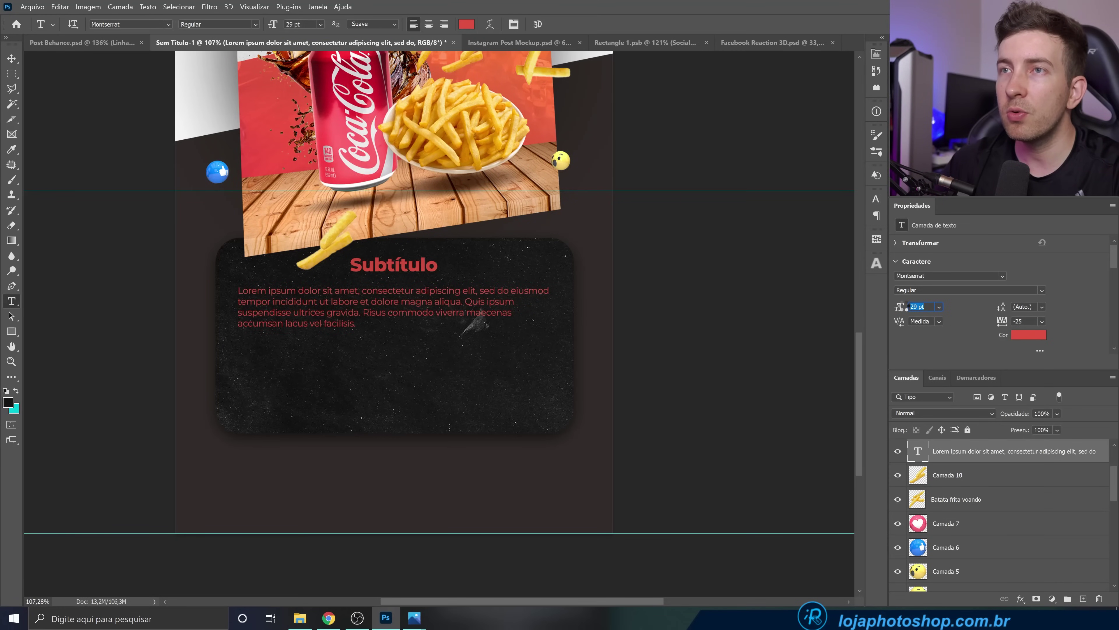
{"action": "left_click", "coordinate": [1029, 335]}
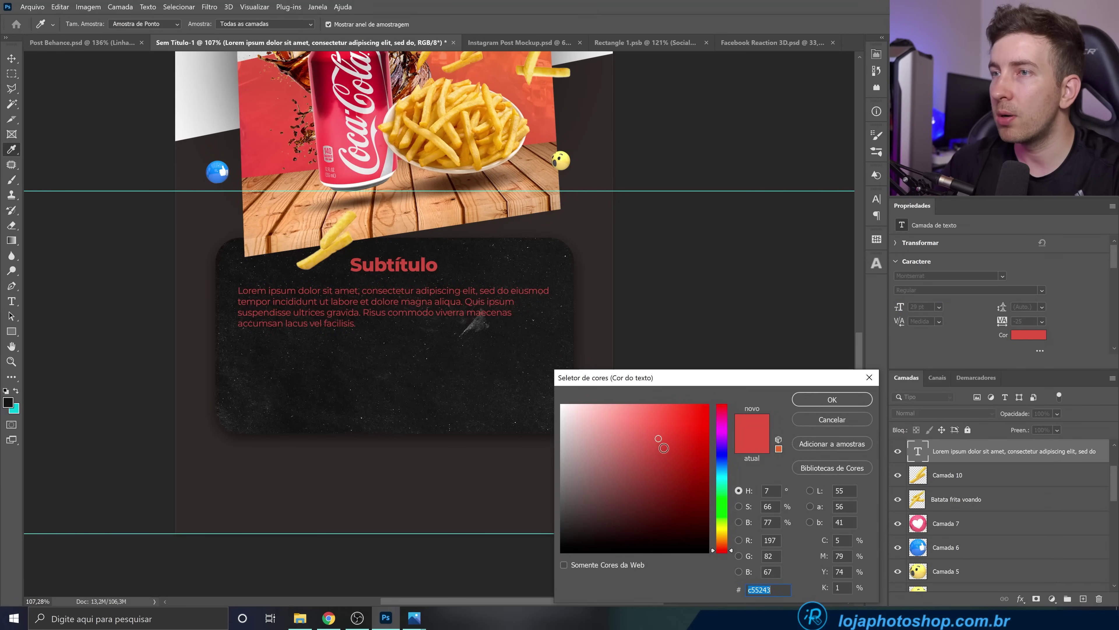
Colour the paragraph text light grey #e0e0e0
{"action": "left_click", "coordinate": [560, 422]}
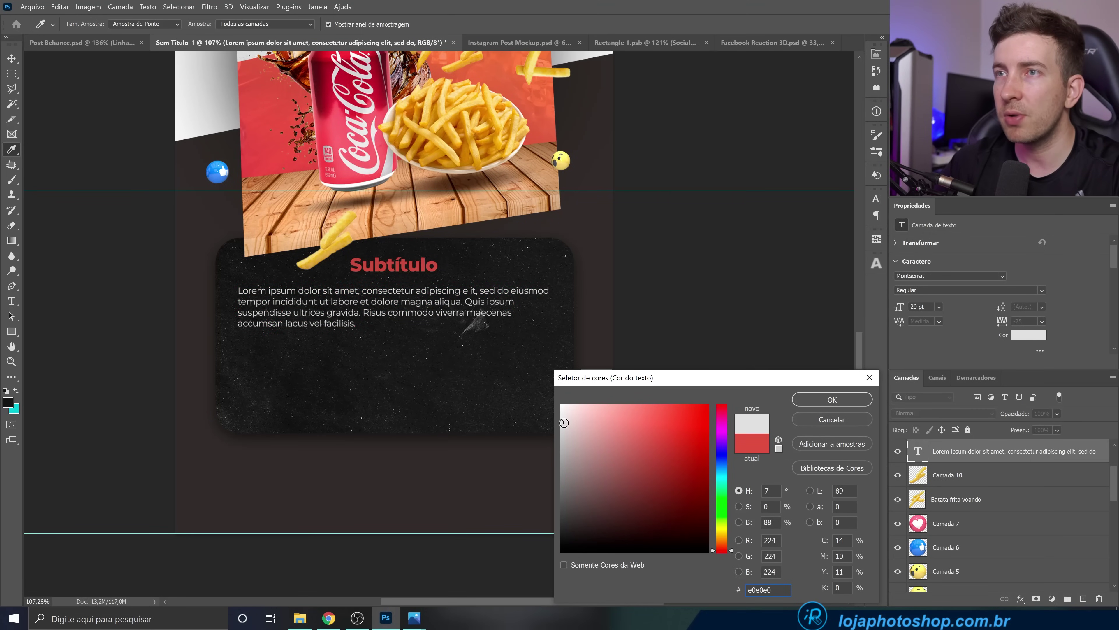
{"action": "left_click", "coordinate": [817, 400]}
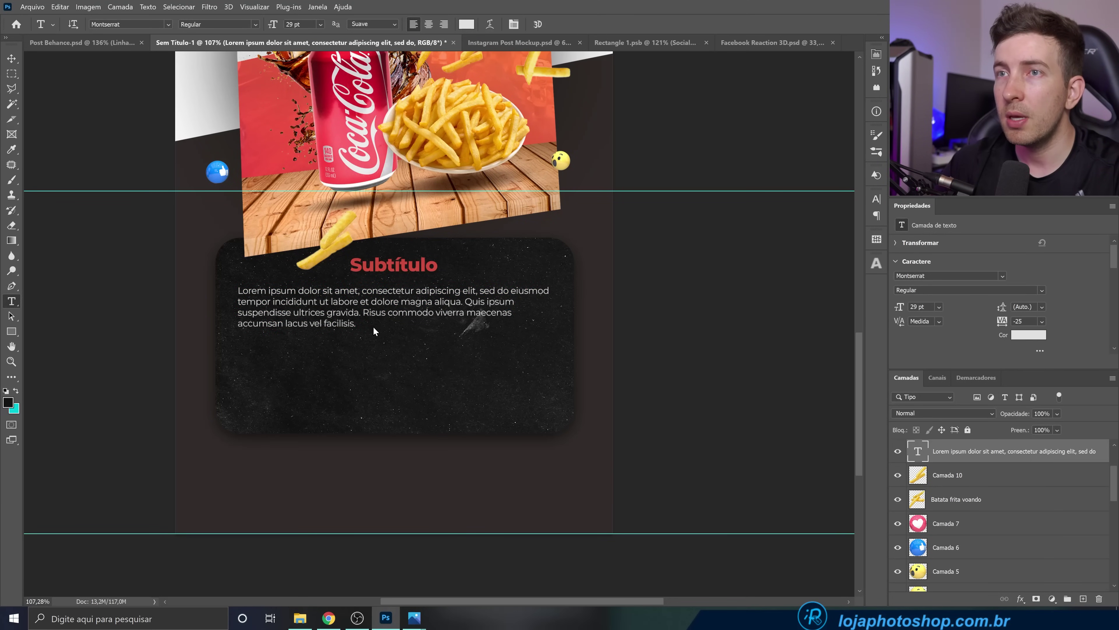
{"action": "left_click", "coordinate": [349, 319]}
Duplicate the paragraph below itself with a blank line between, and commit
{"action": "left_click_drag", "start_coordinate": [357, 324], "coordinate": [174, 293]}
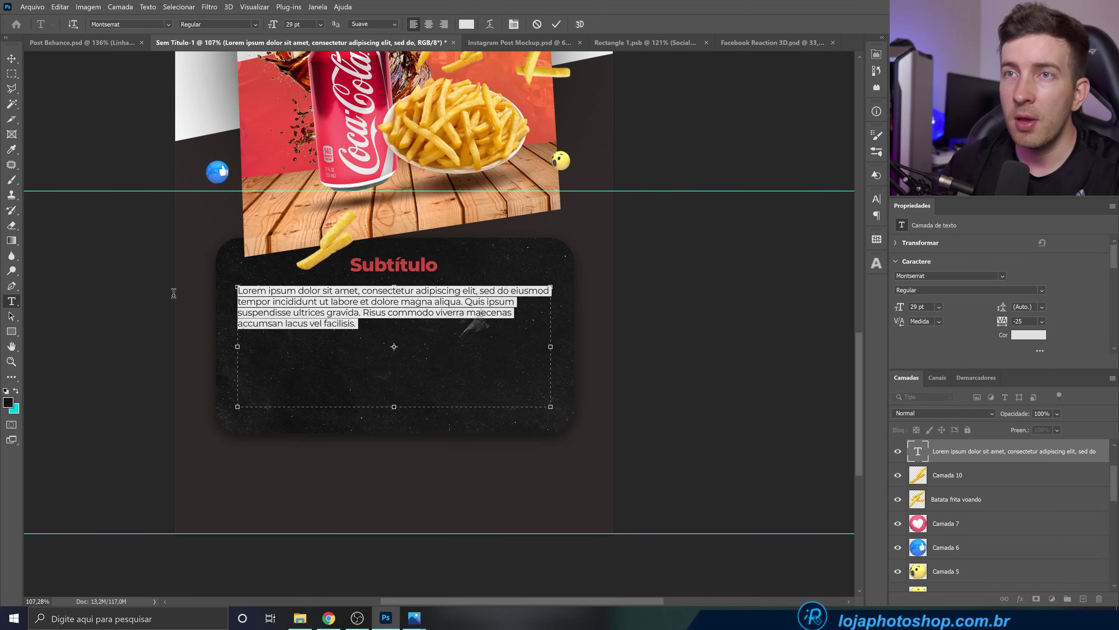
{"action": "left_click", "coordinate": [372, 321]}
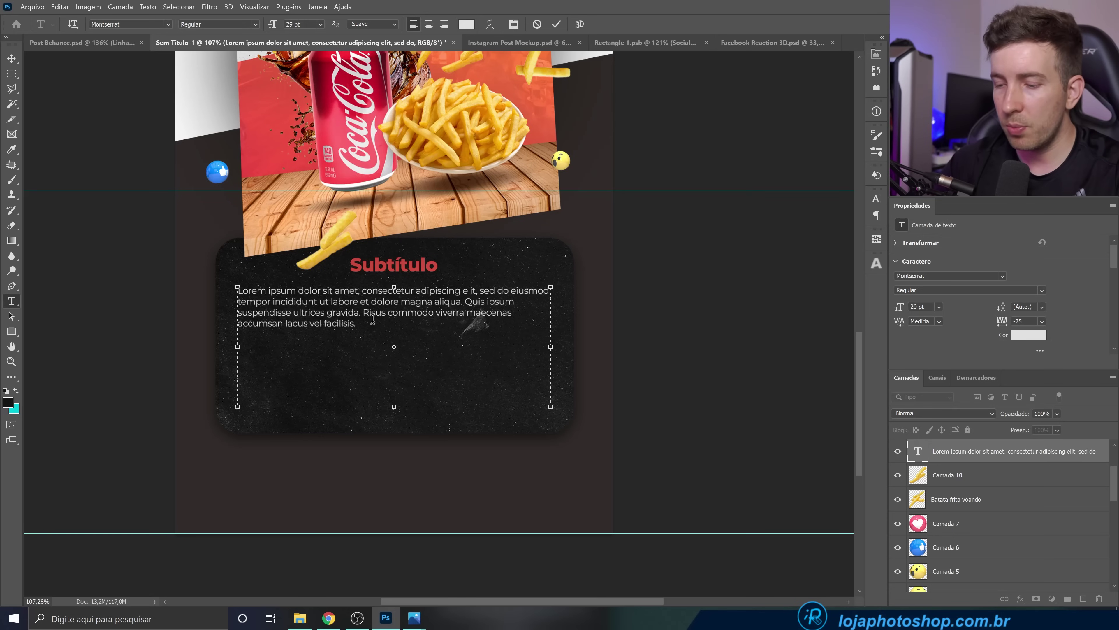
{"action": "key", "text": "Return"}
{"action": "type", "text": "Lorem ipsum dolor sit amet, consectetur adipiscing elit, sed do eiusmod tempor incididunt ut labore et dolore magna aliqua. Quis ipsum suspendisse ultrices gravida. Risus commodo viverra maecenas accumsan lacus vel facilisis."}
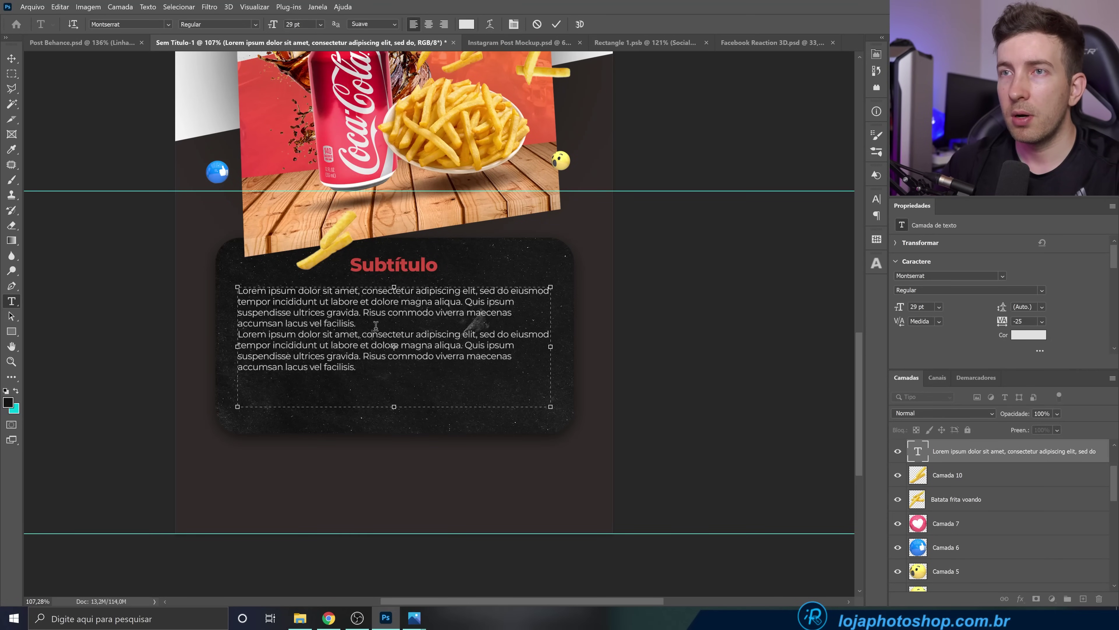
{"action": "left_click", "coordinate": [376, 325]}
{"action": "key", "text": "Return"}
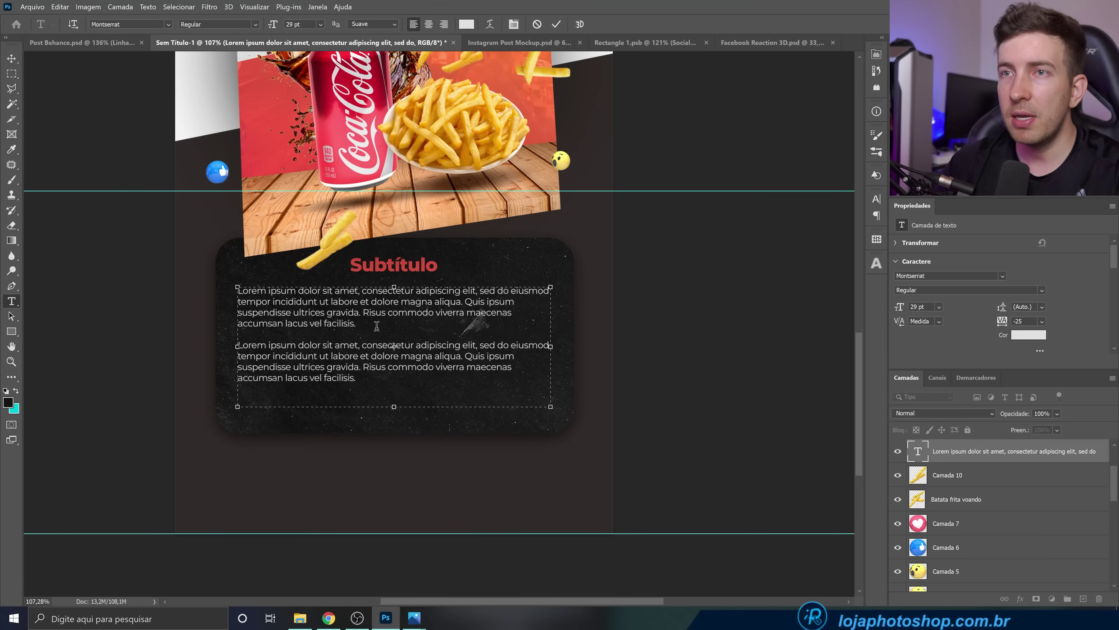
{"action": "left_click", "coordinate": [555, 26]}
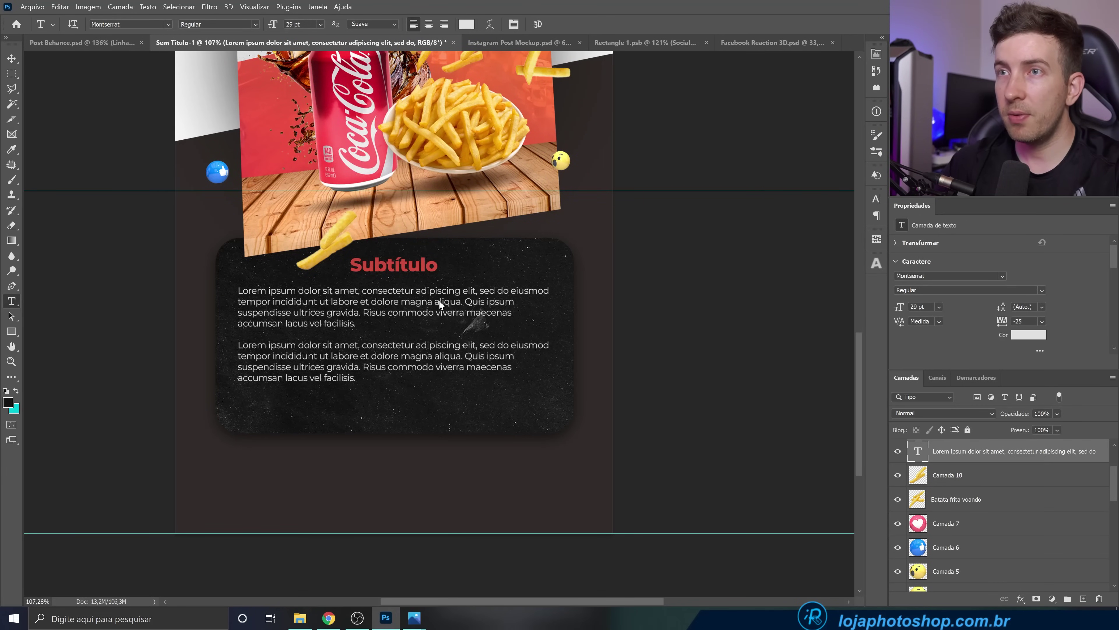
Replace the placeholder body text with the Portuguese copy starting 'Aqui você pode descrever seu projeto'
{"action": "double_click", "coordinate": [430, 301]}
{"action": "key", "text": "ctrl+a"}
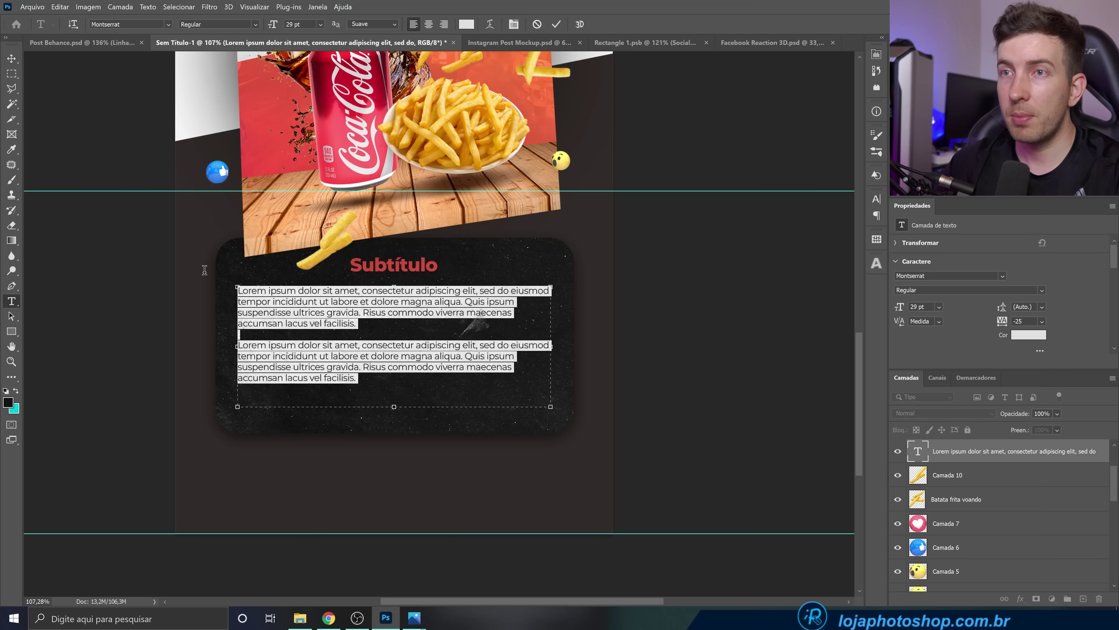
{"action": "type", "text": "Aqui você pode descrever seu projeto em detalhes, o que você pensou durante o desenvolvimento da arte e como ela trará resultados para seu cliente.  Vá além! Mostre como uma página bem administrada pode trazer novos clientes resultando num aumento significativo no lucro mensal da empresa.  Gostou do trabalho, quer dar esse up na sua marca? Entre em contato comigo e vamos agendar uma conversa agora mesmo."}
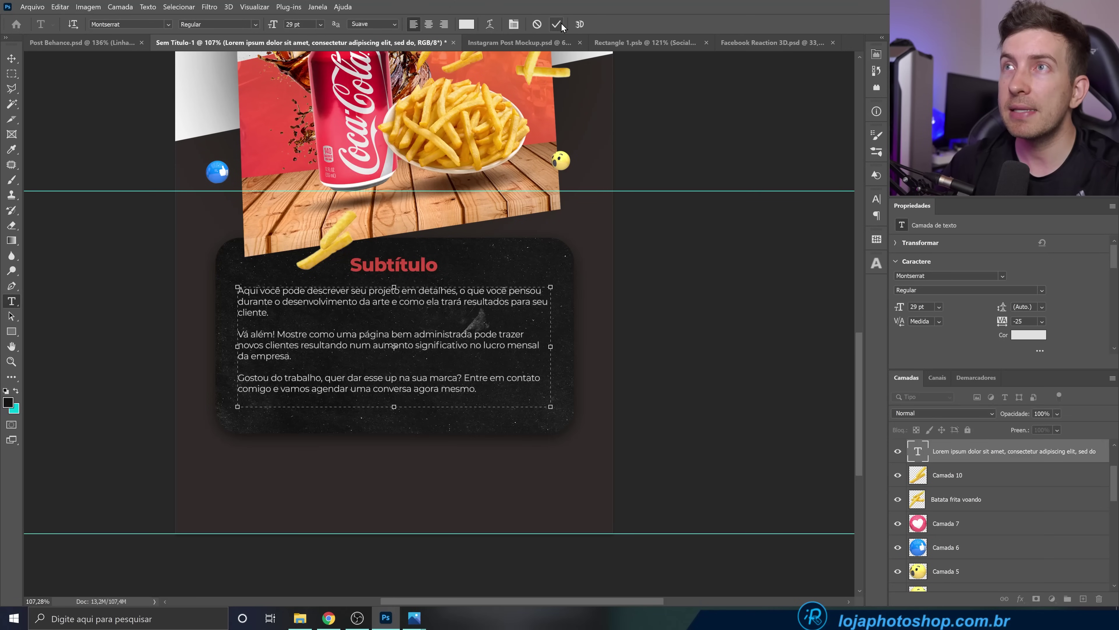
{"action": "key", "text": "ctrl+Return"}
{"action": "key", "text": "v"}
Nudge the body text and the Subtítulo heading slightly lower
{"action": "key", "text": "Down"}
{"action": "key", "text": "Down"}
{"action": "key", "text": "Down"}
{"action": "key", "text": "Down"}
{"action": "key", "text": "Down"}
{"action": "key", "text": "Down"}
{"action": "key", "text": "Down"}
{"action": "key", "text": "Down"}
{"action": "key", "text": "Down"}
{"action": "left_click", "coordinate": [417, 267], "text": "ctrl"}
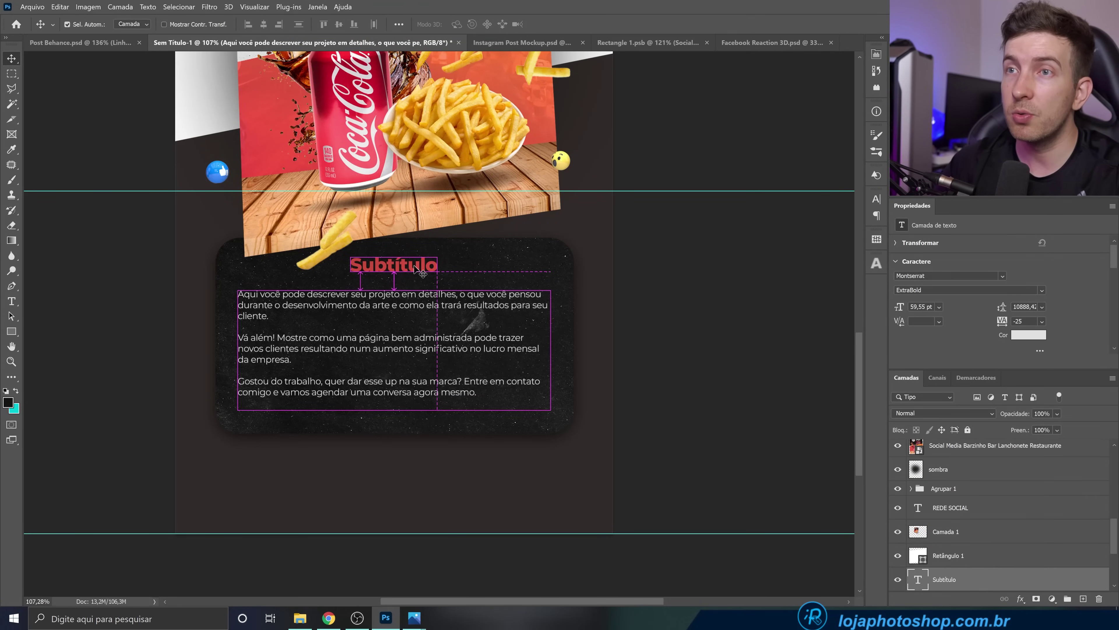
{"action": "key", "text": "Down"}
{"action": "key", "text": "Down"}
{"action": "key", "text": "Down"}
{"action": "key", "text": "Down"}
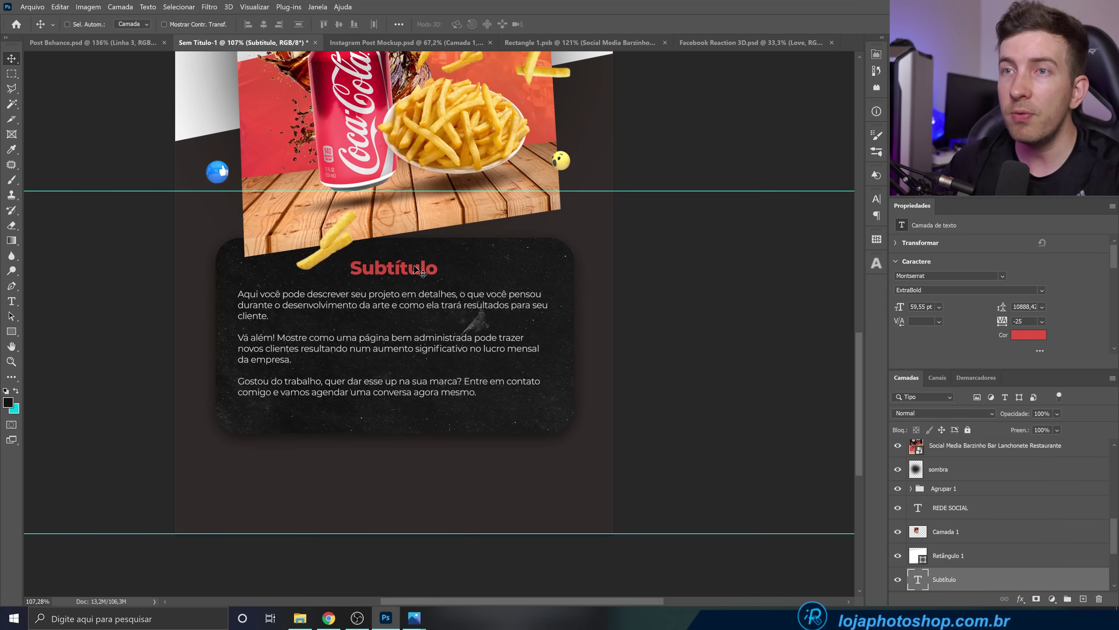
{"action": "key", "text": "ctrl"}
{"action": "left_click", "coordinate": [419, 302], "text": "ctrl"}
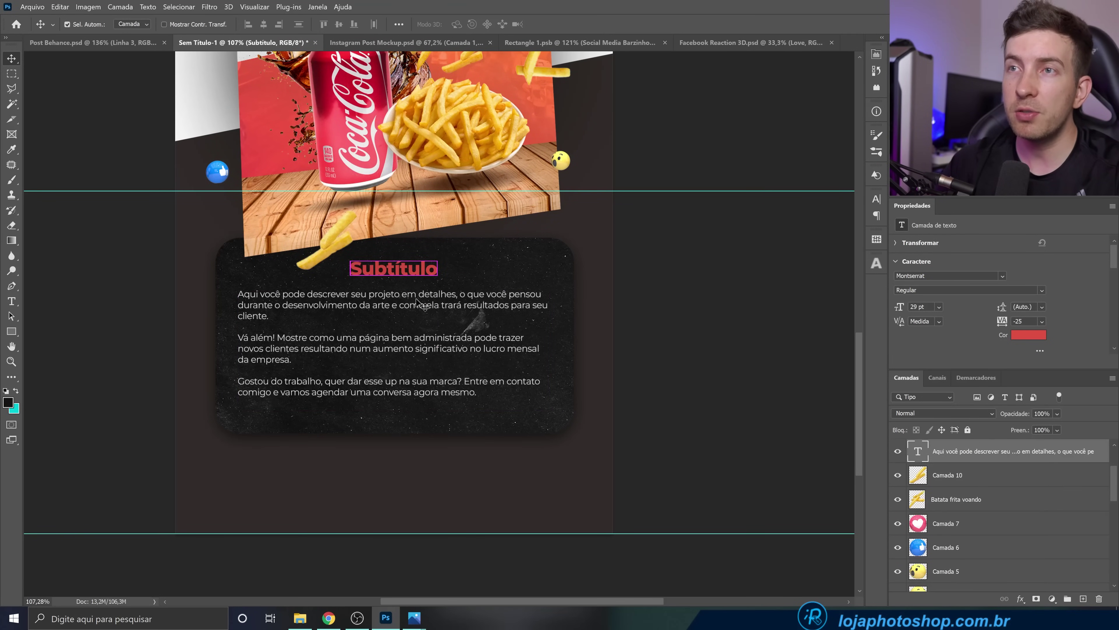
{"action": "key", "text": "Down"}
{"action": "key", "text": "Down"}
{"action": "key", "text": "Down"}
{"action": "key", "text": "Down"}
{"action": "key", "text": "Down"}
{"action": "key", "text": "Down"}
{"action": "key", "text": "Down"}
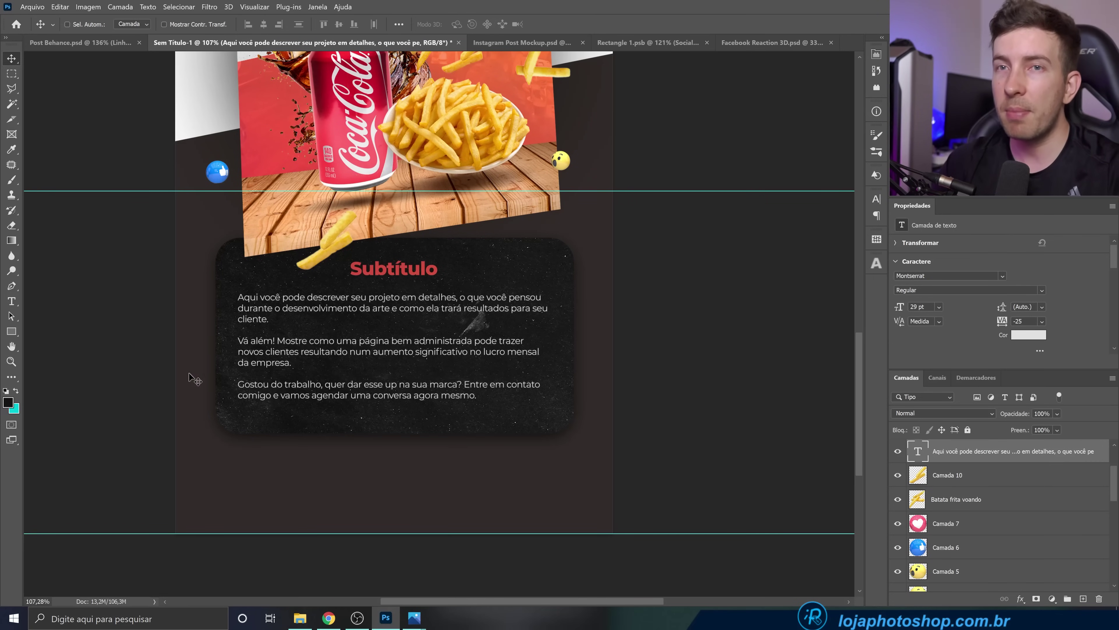
{"action": "left_click_drag", "start_coordinate": [11, 331], "coordinate": [55, 335]}
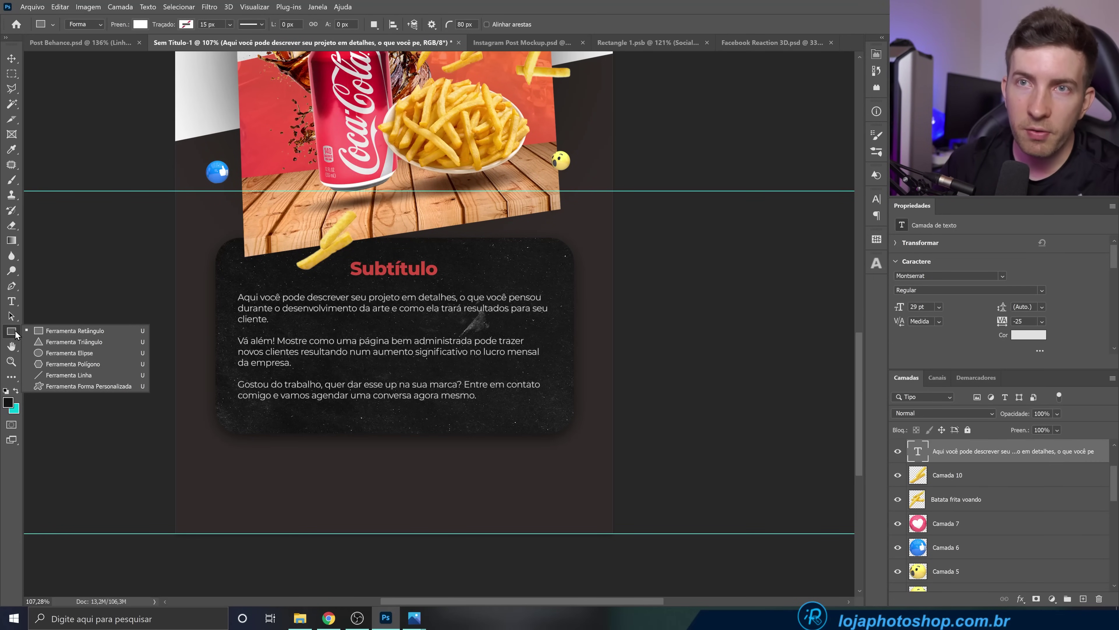
Draw an unfilled, outlined rounded rectangle below the text card
{"action": "left_click", "coordinate": [45, 330]}
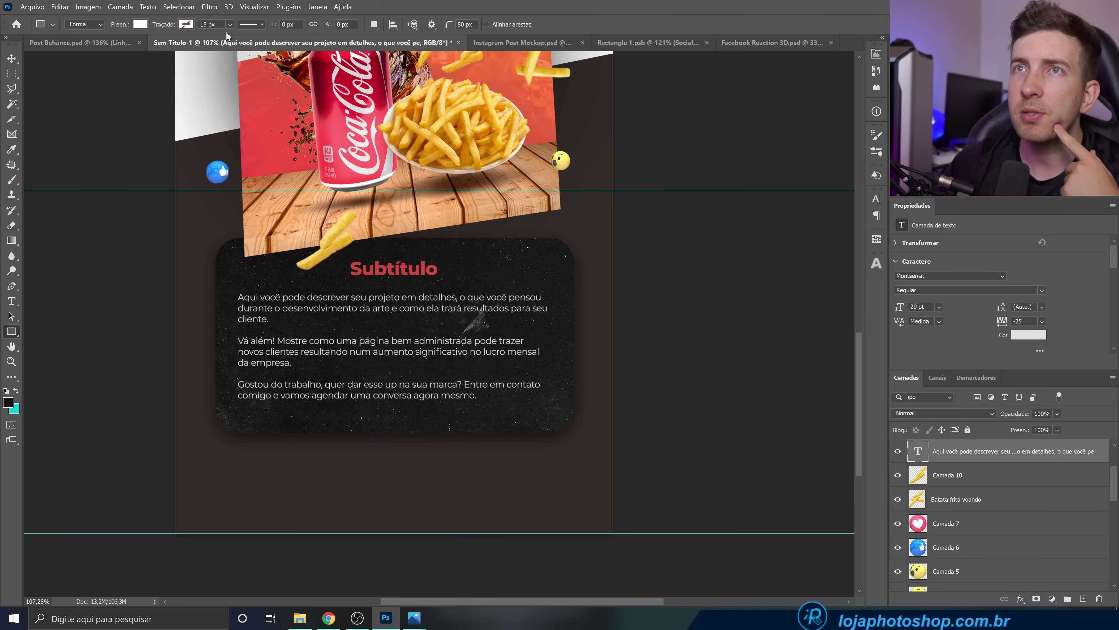
{"action": "left_click", "coordinate": [142, 25]}
{"action": "left_click", "coordinate": [72, 46]}
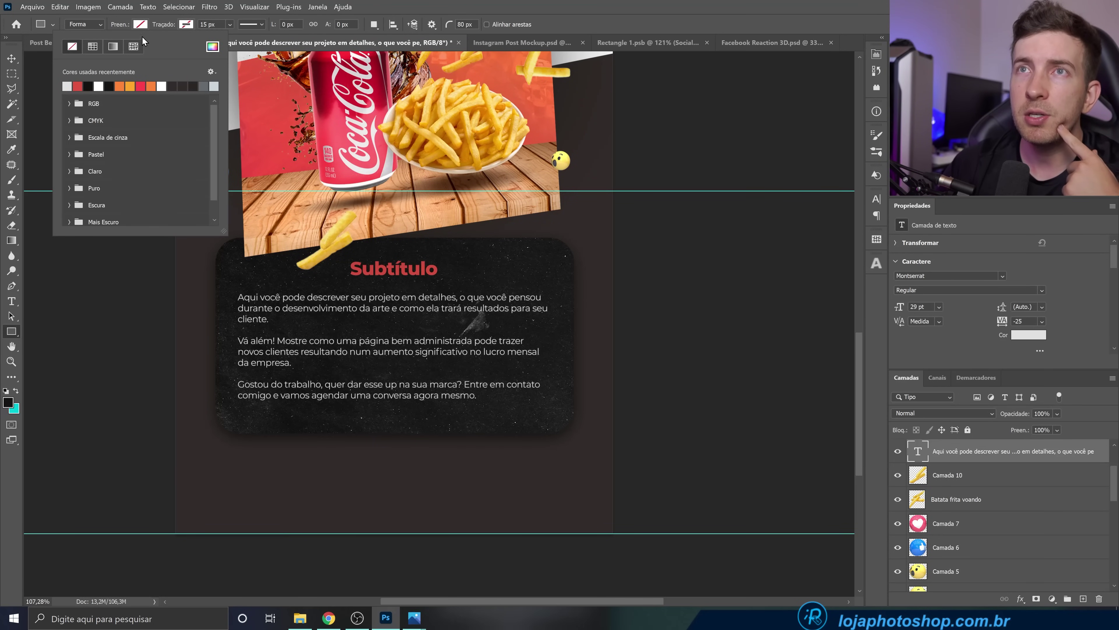
{"action": "left_click", "coordinate": [186, 25]}
{"action": "left_click", "coordinate": [456, 5]}
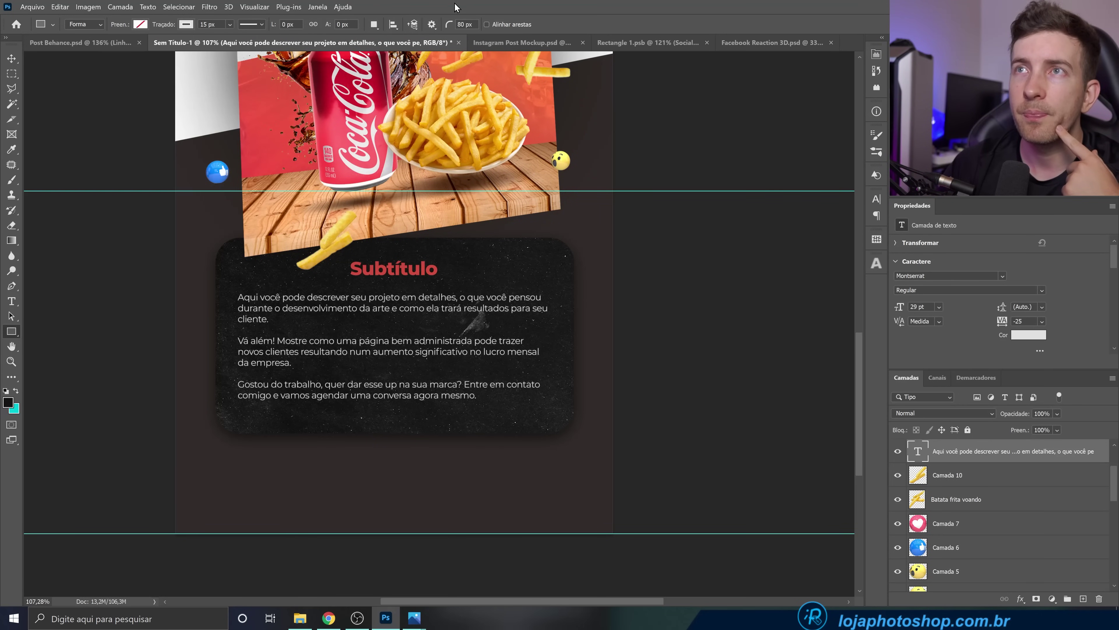
{"action": "left_click_drag", "start_coordinate": [291, 452], "coordinate": [484, 498]}
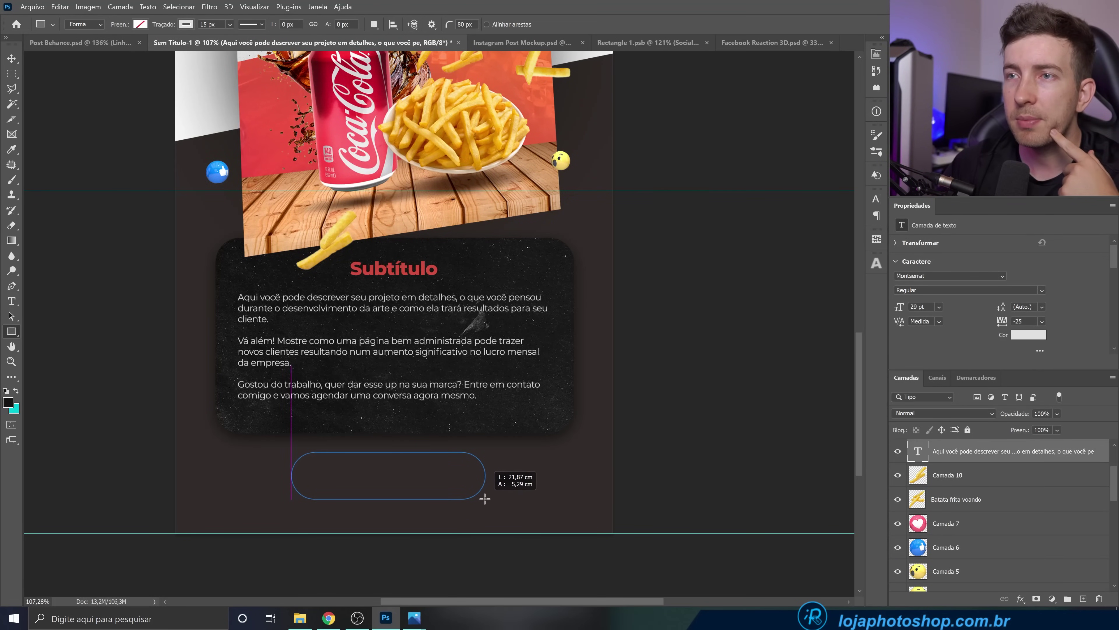
{"action": "left_click_drag", "start_coordinate": [485, 498], "coordinate": [486, 496]}
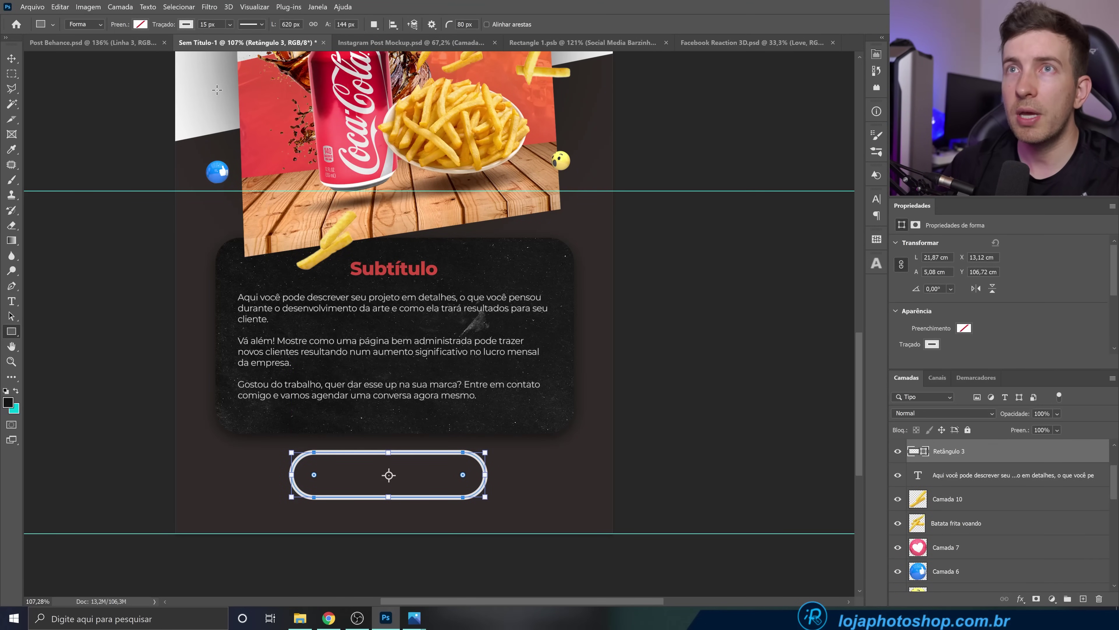
Scale the rounded rectangle down twice to button size and drag Subtítulo toward it
{"action": "key", "text": "ctrl+t"}
{"action": "left_click_drag", "start_coordinate": [485, 453], "coordinate": [481, 455]}
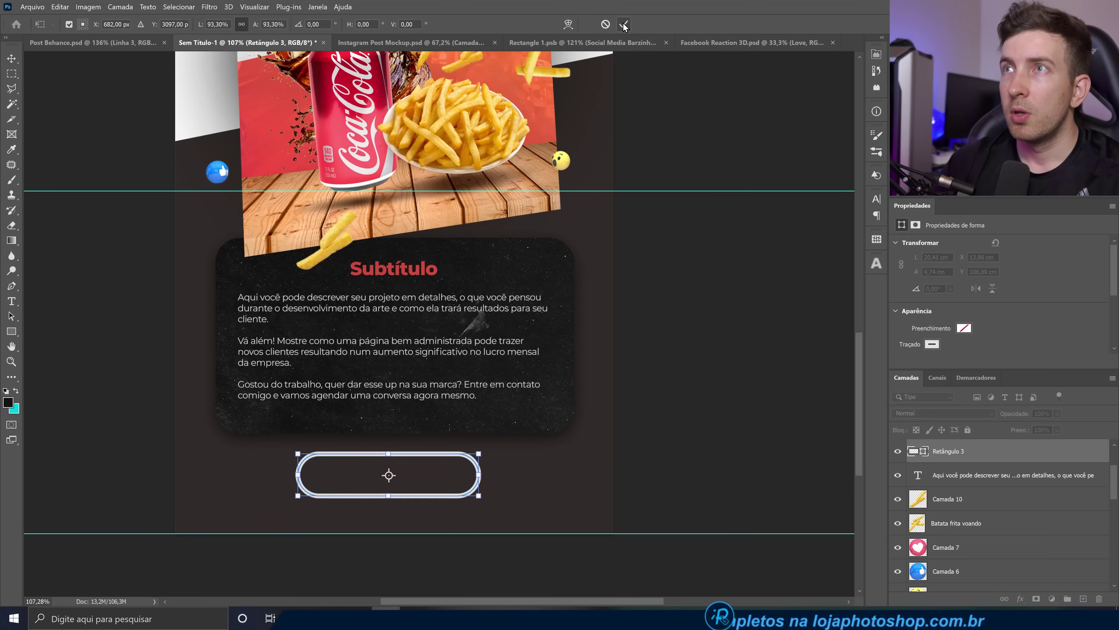
{"action": "key", "text": "Return"}
{"action": "key", "text": "ctrl+t"}
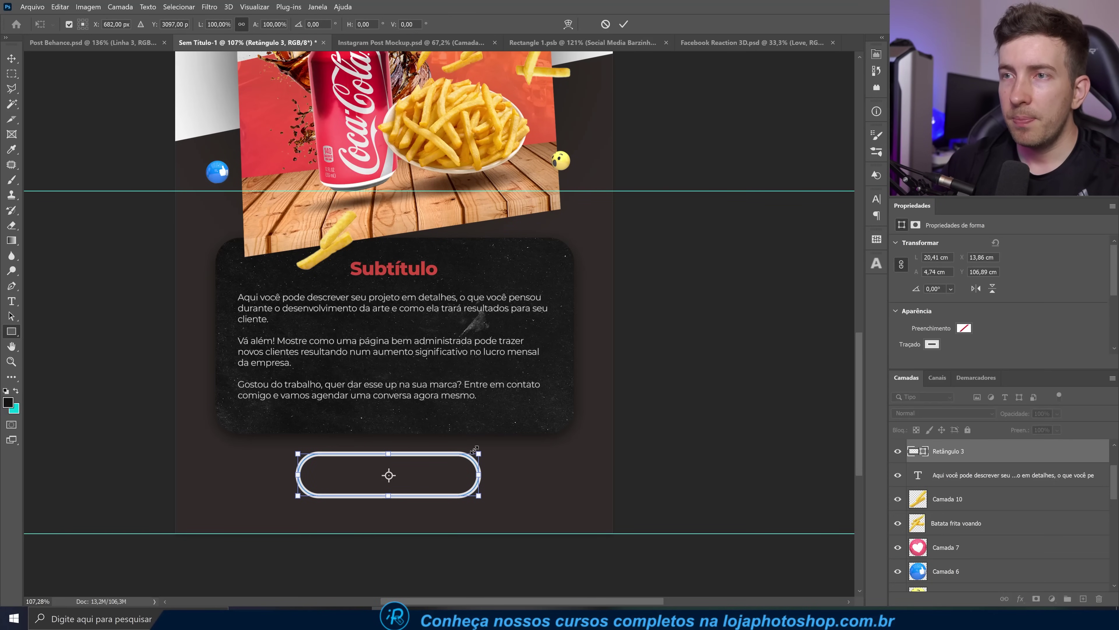
{"action": "left_click_drag", "start_coordinate": [478, 453], "coordinate": [471, 455]}
{"action": "left_click", "coordinate": [623, 24]}
{"action": "scroll", "coordinate": [946, 468], "scroll_direction": "up", "scroll_amount": 2}
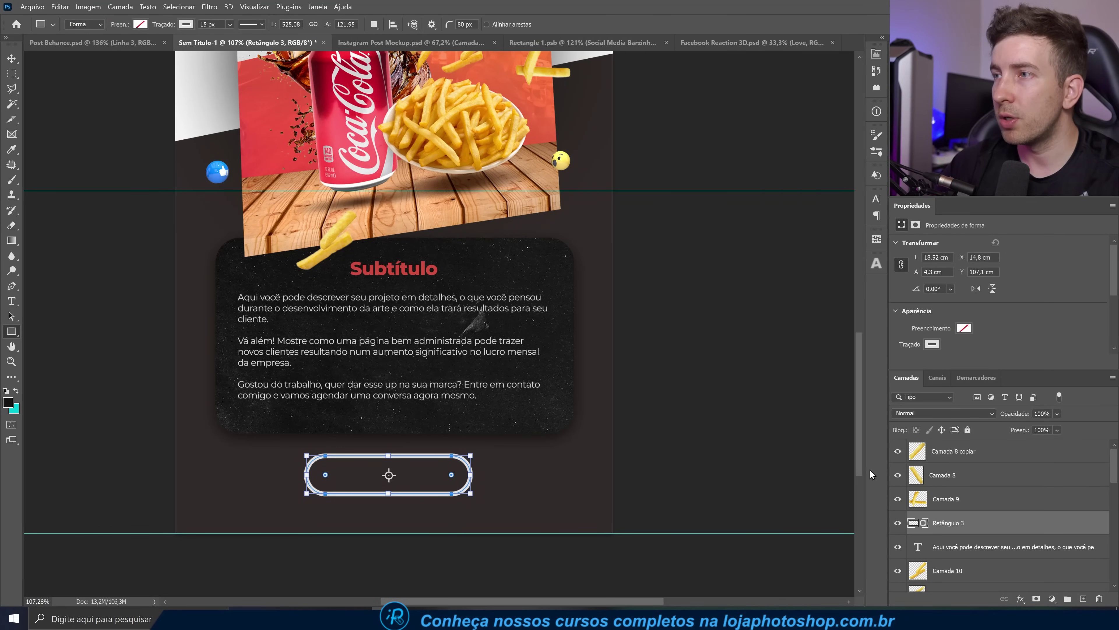
{"action": "key", "text": "v"}
{"action": "left_click_drag", "start_coordinate": [422, 280], "coordinate": [416, 482]}
Duplicate the Subtítulo heading into the button and retype it as the creator's Instagram handle
{"action": "key", "text": "ctrl+j"}
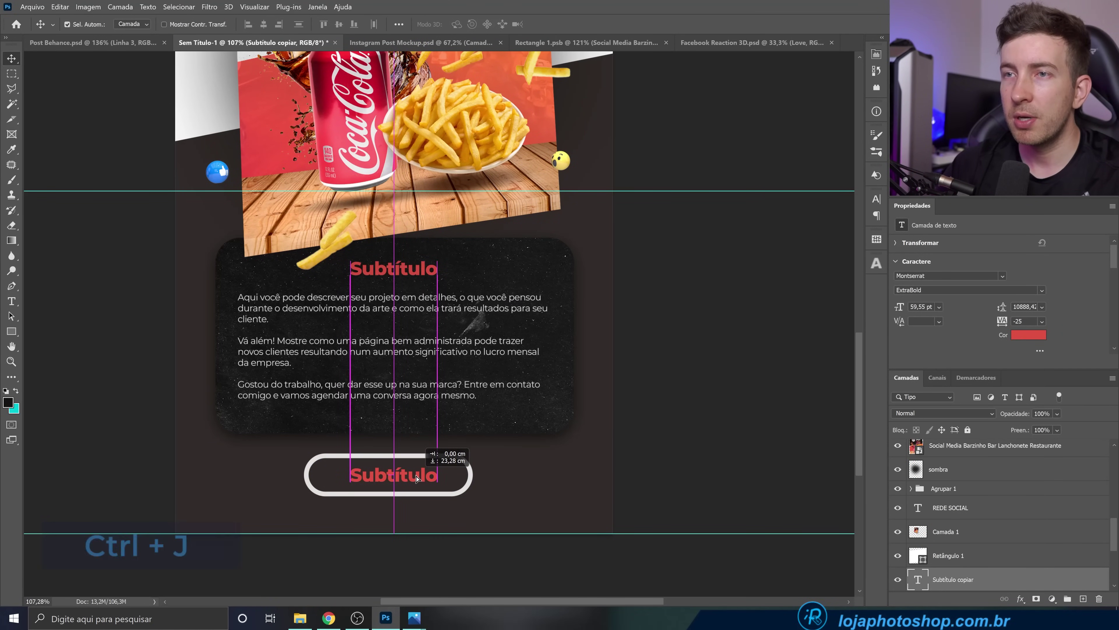
{"action": "left_click_drag", "start_coordinate": [416, 482], "coordinate": [418, 479]}
{"action": "double_click", "coordinate": [416, 471]}
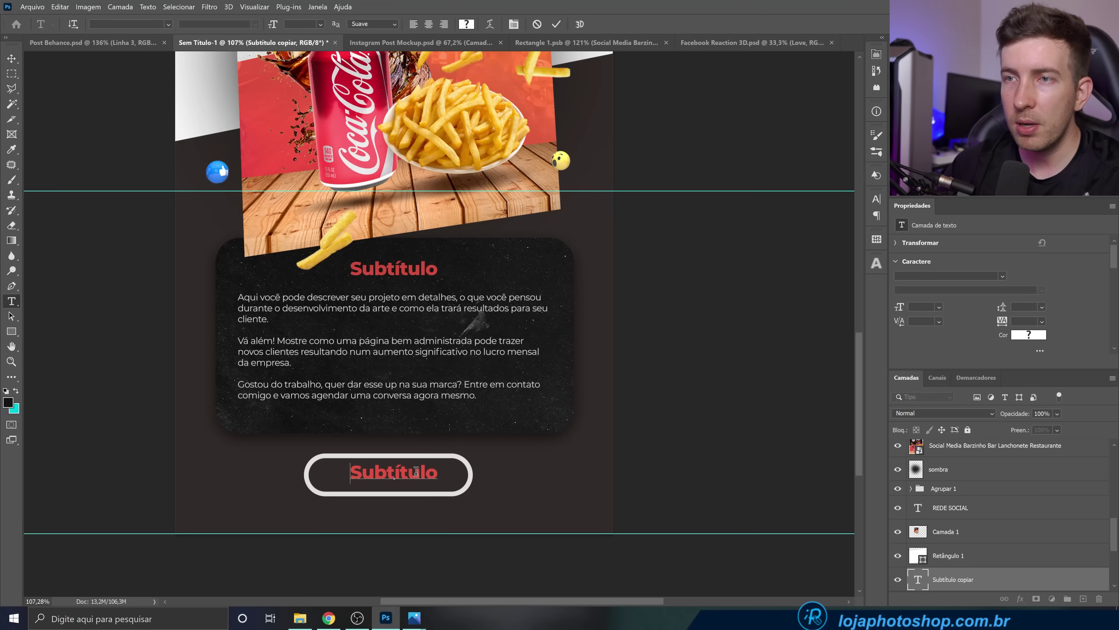
{"action": "type", "text": "@alissonpawilak"}
{"action": "left_click", "coordinate": [560, 29]}
Shrink the handle text to about 91% and centre it within the button
{"action": "key", "text": "ctrl+t"}
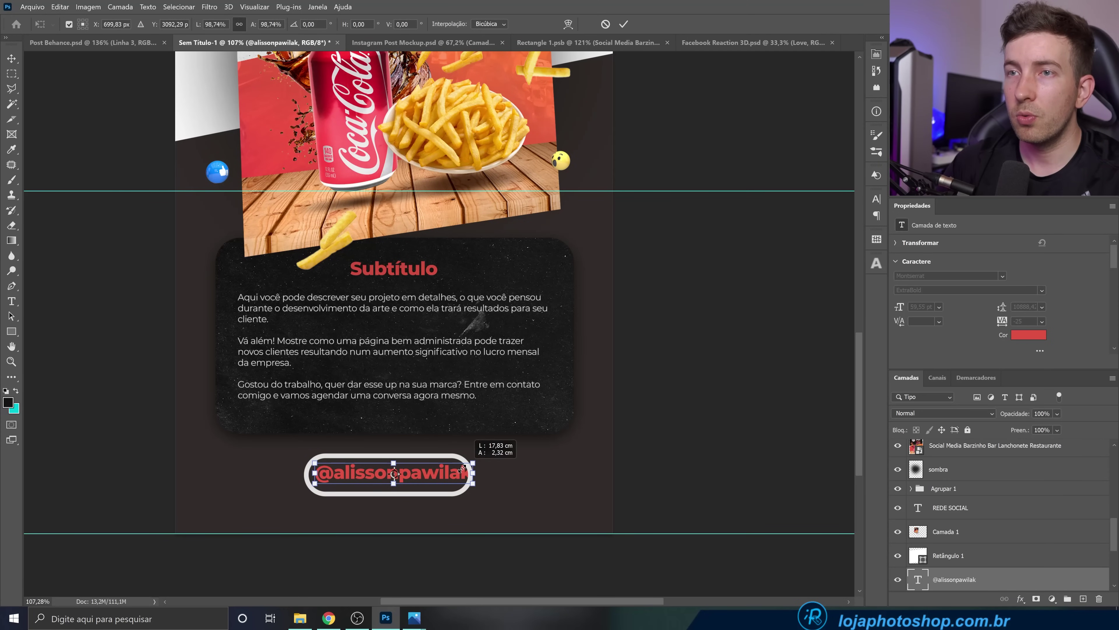
{"action": "mouse_move", "coordinate": [462, 468]}
{"action": "left_mouse_down"}
{"action": "mouse_move", "coordinate": [441, 478]}
{"action": "mouse_move", "coordinate": [451, 467]}
{"action": "left_mouse_up"}
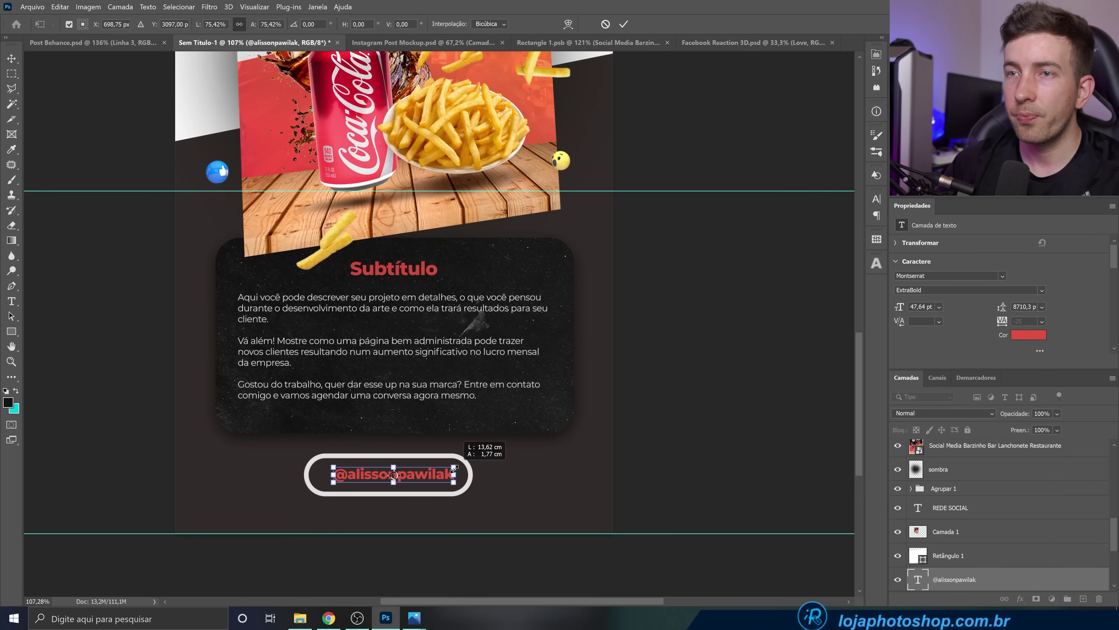
{"action": "left_click", "coordinate": [624, 24]}
{"action": "left_click_drag", "start_coordinate": [400, 472], "coordinate": [406, 472]}
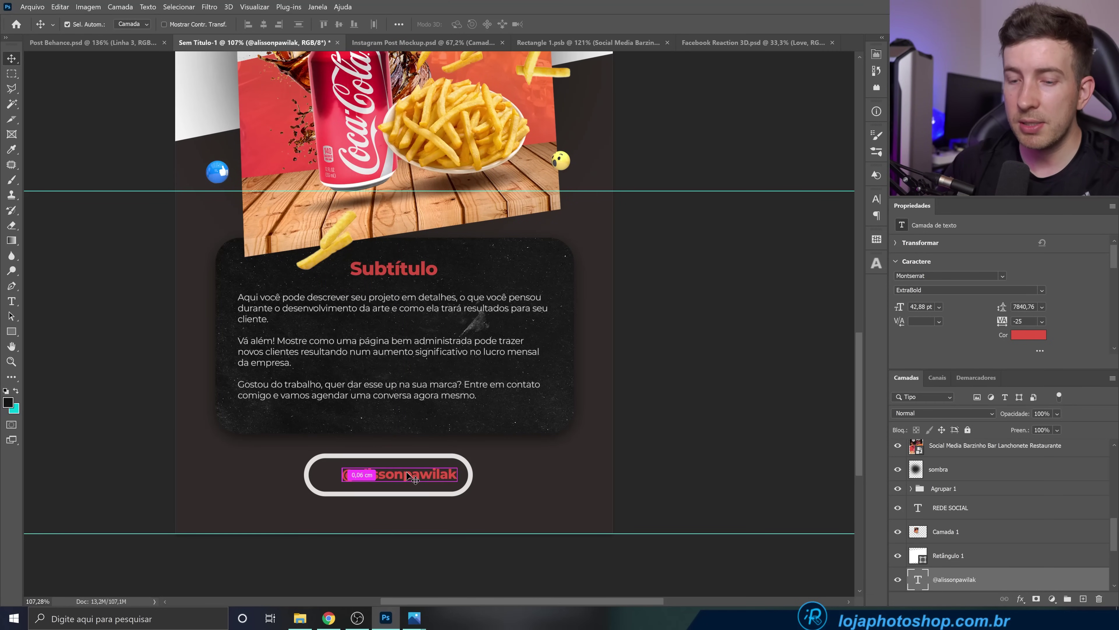
{"action": "key", "text": "ctrl+t"}
{"action": "left_click_drag", "start_coordinate": [459, 465], "coordinate": [455, 467]}
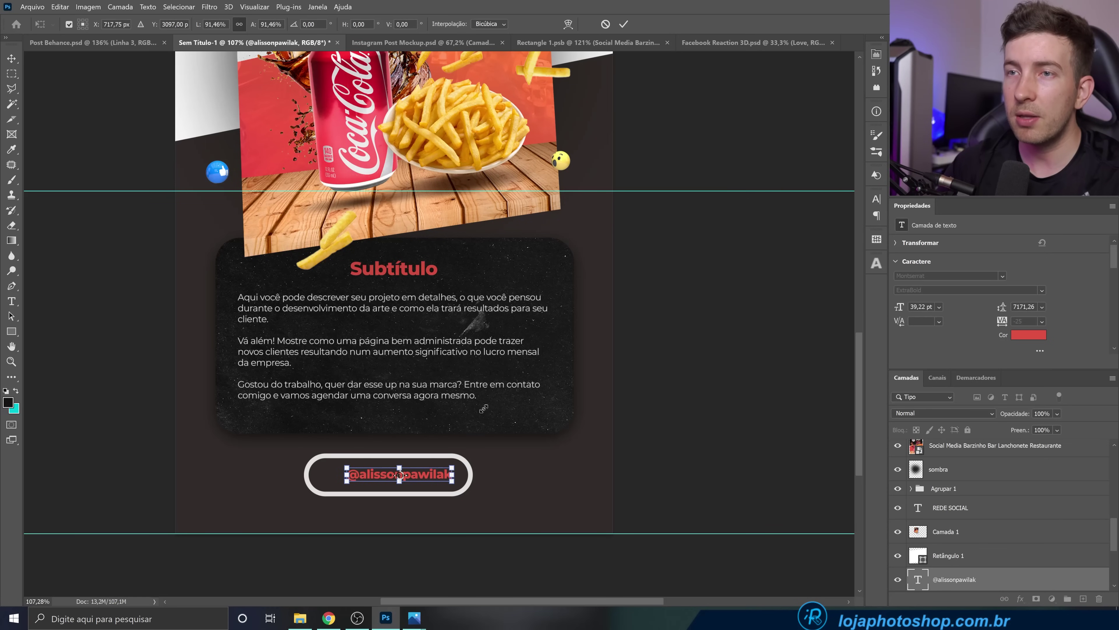
Recolour the handle text orange #df8937, sampled from the poster
{"action": "left_click", "coordinate": [624, 24]}
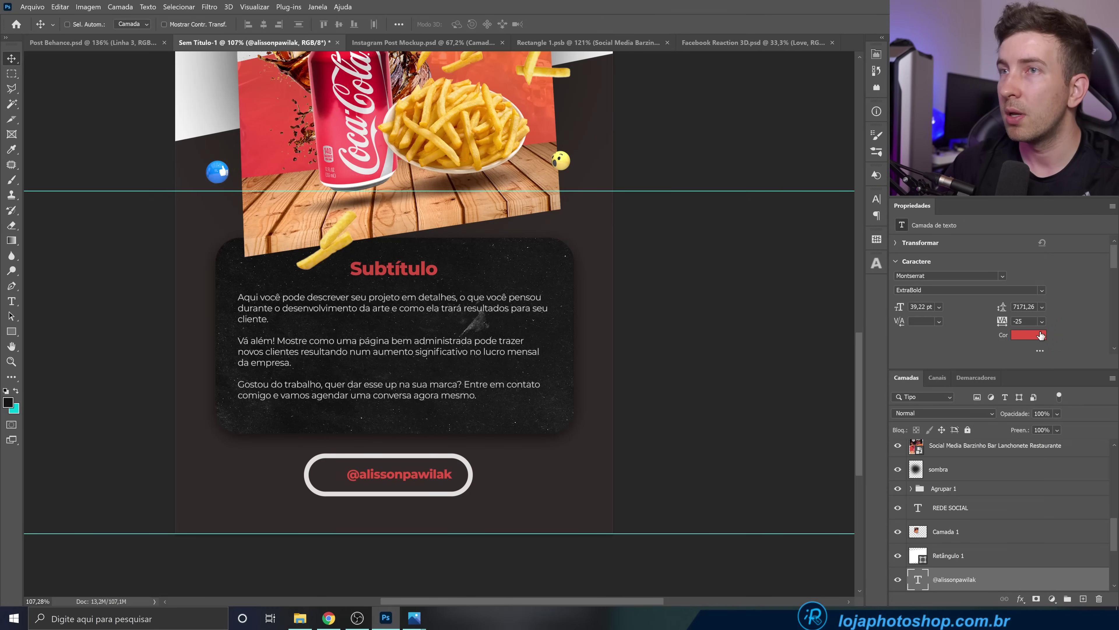
{"action": "left_click", "coordinate": [1033, 334]}
{"action": "left_click_drag", "start_coordinate": [453, 163], "coordinate": [448, 264]}
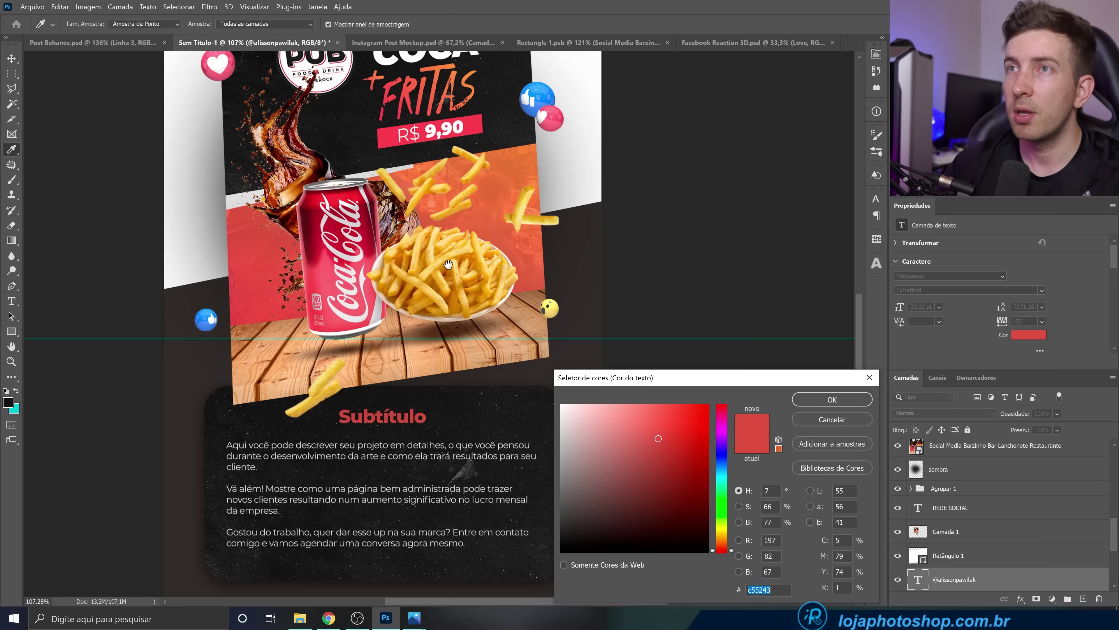
{"action": "left_click", "coordinate": [450, 212]}
{"action": "left_click_drag", "start_coordinate": [446, 321], "coordinate": [468, 250]}
{"action": "left_click", "coordinate": [486, 95]}
{"action": "mouse_move", "coordinate": [483, 94]}
{"action": "left_mouse_down"}
{"action": "mouse_move", "coordinate": [483, 359]}
{"action": "mouse_move", "coordinate": [442, 83]}
{"action": "left_mouse_up"}
{"action": "left_click", "coordinate": [444, 105]}
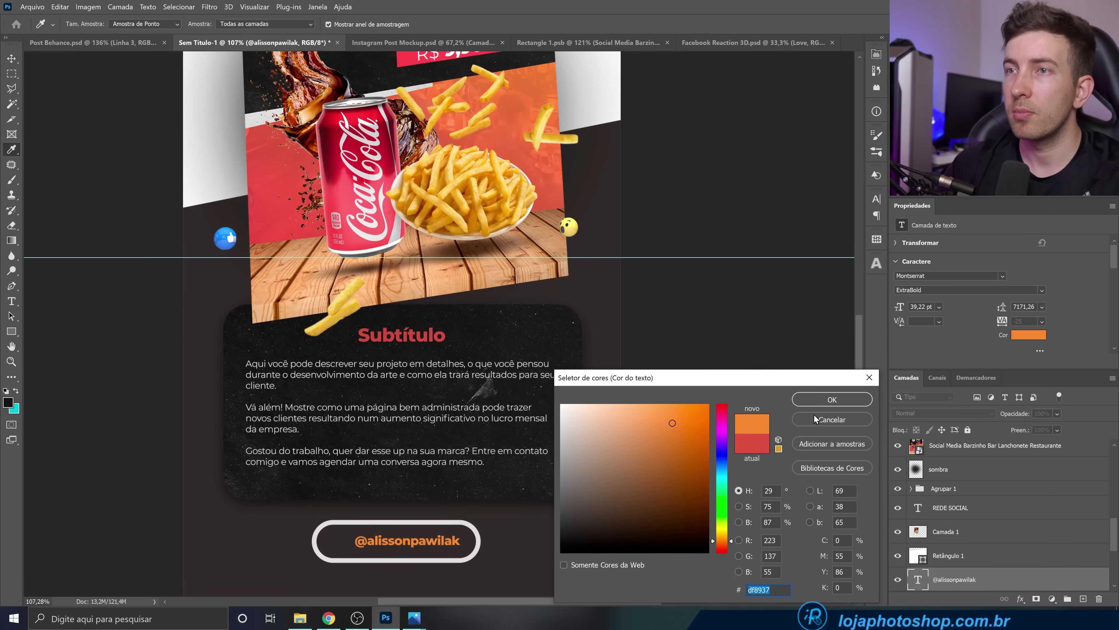
{"action": "left_click", "coordinate": [831, 399]}
Fine-tune the handle text size to 38.63 pt
{"action": "key", "text": "ctrl+t"}
{"action": "left_click_drag", "start_coordinate": [460, 533], "coordinate": [459, 532]}
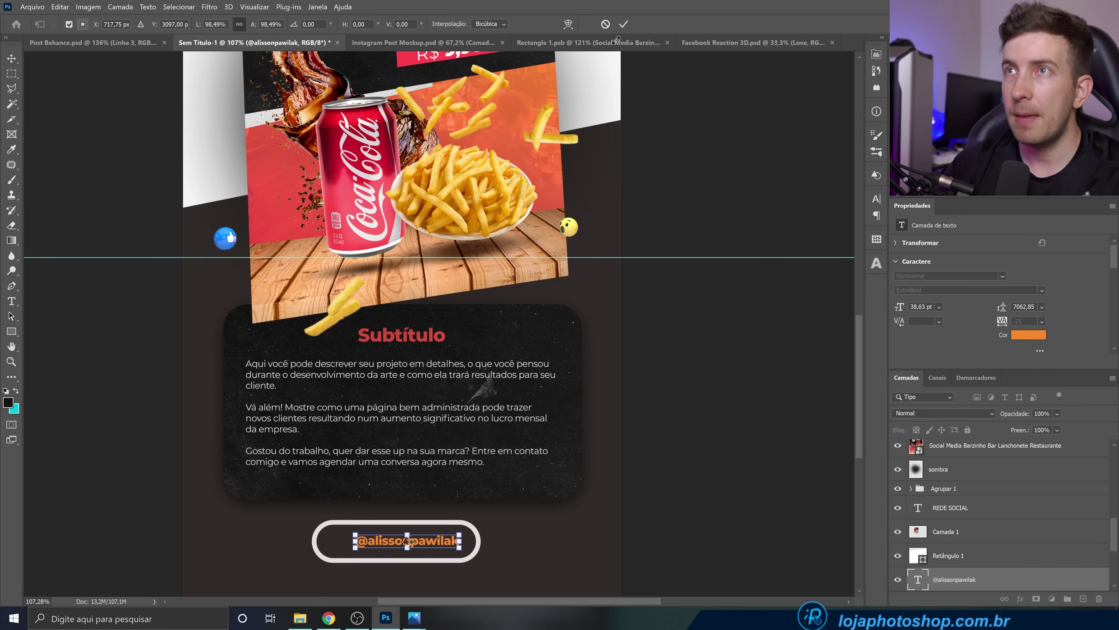
{"action": "left_click", "coordinate": [623, 24]}
{"action": "left_click_drag", "start_coordinate": [441, 233], "coordinate": [464, 565]}
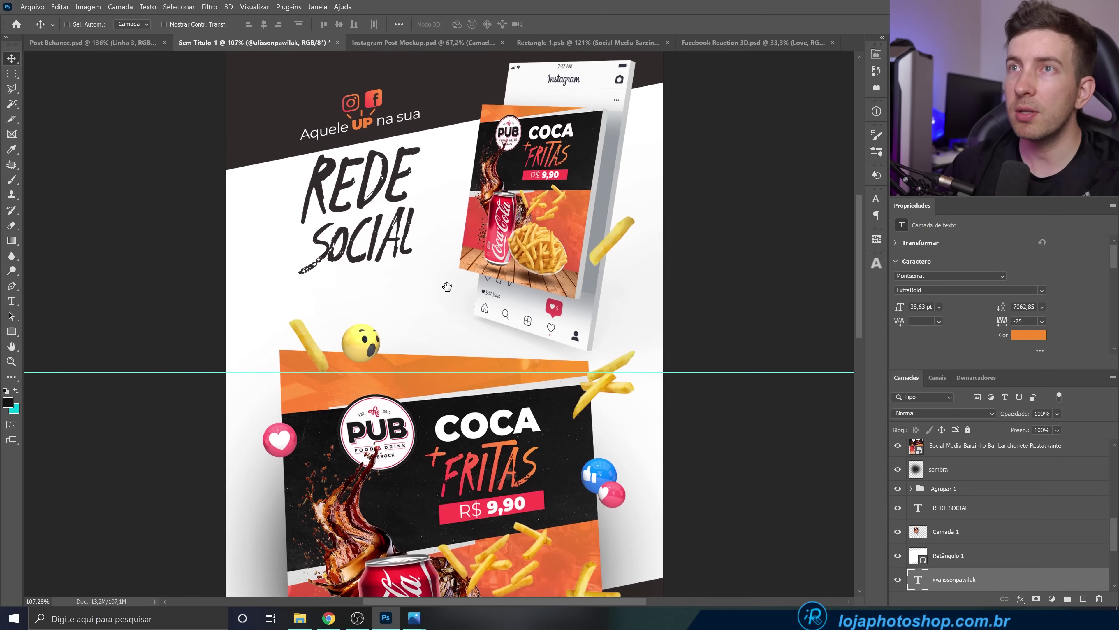
Copy the Instagram icon (layer 03) into the button, just left of the handle text
{"action": "left_click", "coordinate": [361, 109], "text": "ctrl"}
{"action": "mouse_move", "coordinate": [361, 108]}
{"action": "left_mouse_down"}
{"action": "mouse_move", "coordinate": [390, 414]}
{"action": "mouse_move", "coordinate": [423, 493]}
{"action": "left_mouse_up"}
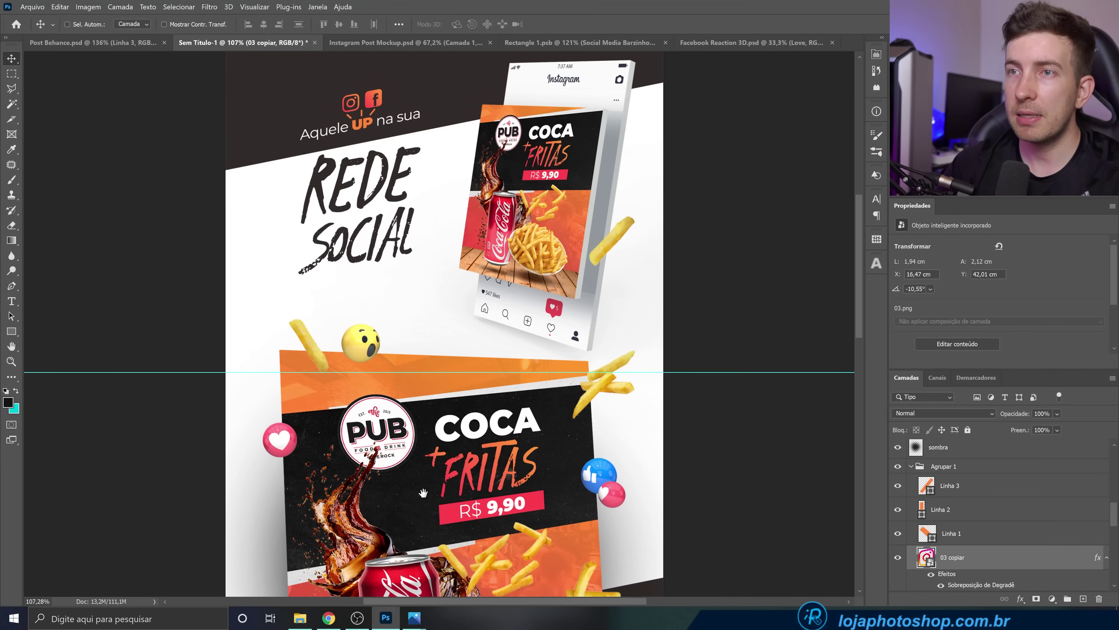
{"action": "mouse_move", "coordinate": [374, 401]}
{"action": "left_mouse_down"}
{"action": "mouse_move", "coordinate": [446, 519]}
{"action": "mouse_move", "coordinate": [449, 487]}
{"action": "left_mouse_up"}
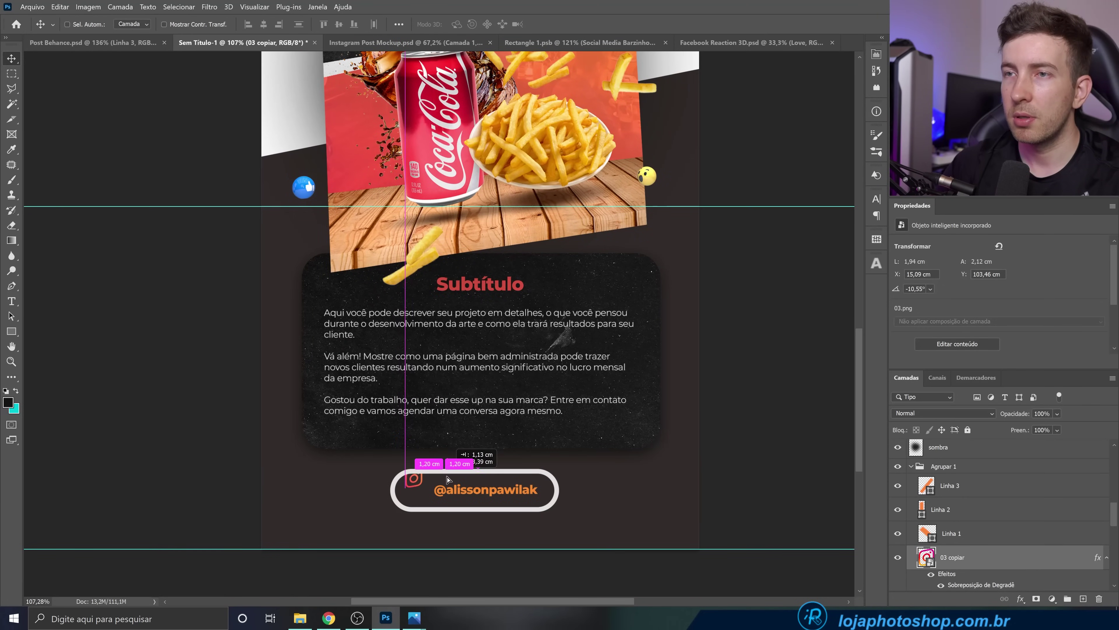
{"action": "left_click_drag", "start_coordinate": [450, 488], "coordinate": [497, 493]}
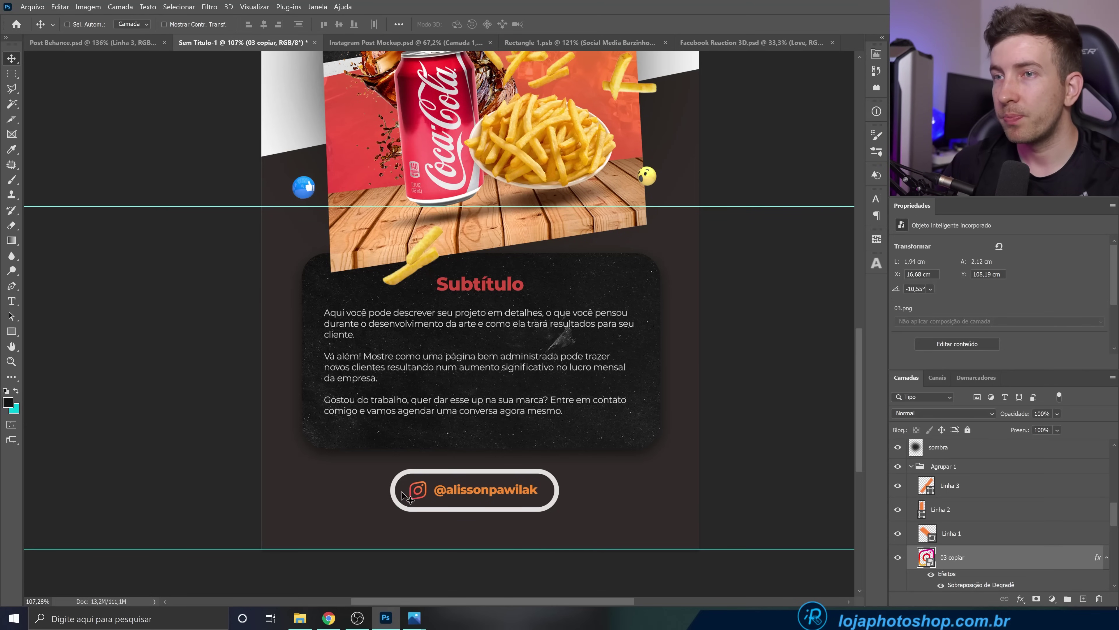
Copy the icon's gradient layer style and paste it onto the handle text
{"action": "right_click", "coordinate": [954, 563]}
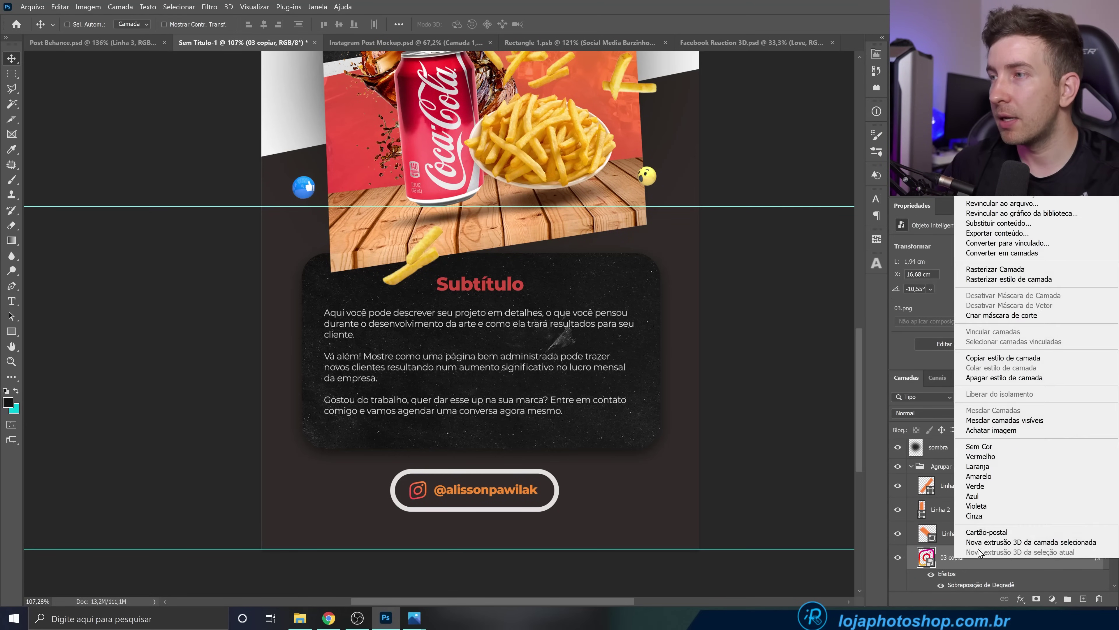
{"action": "left_click", "coordinate": [1003, 369]}
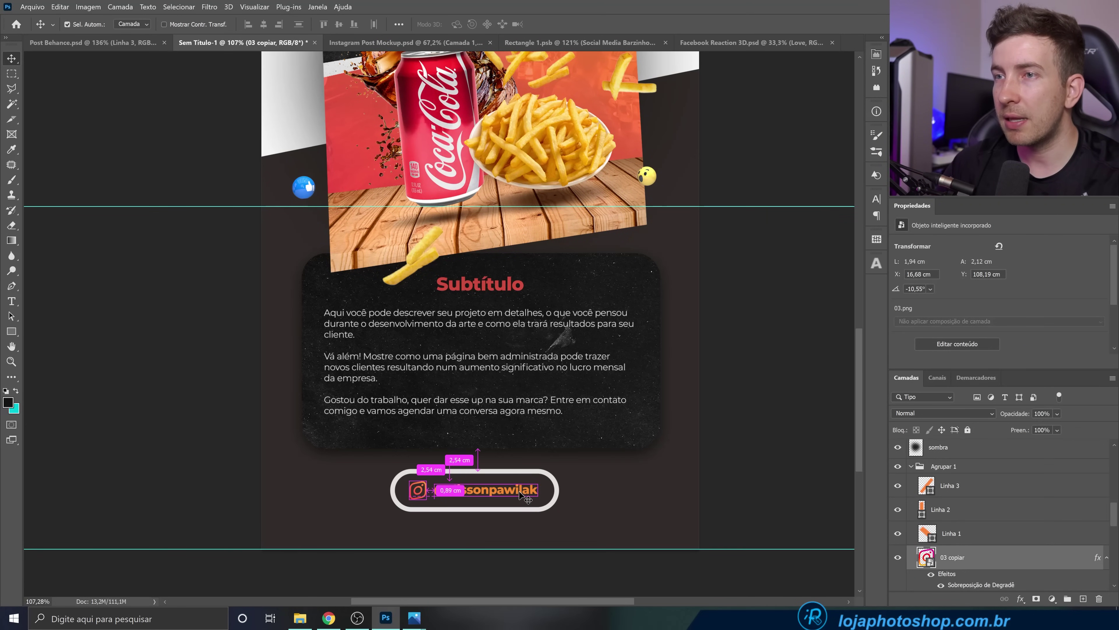
{"action": "left_click", "coordinate": [445, 485], "text": "ctrl"}
{"action": "right_click", "coordinate": [1026, 585]}
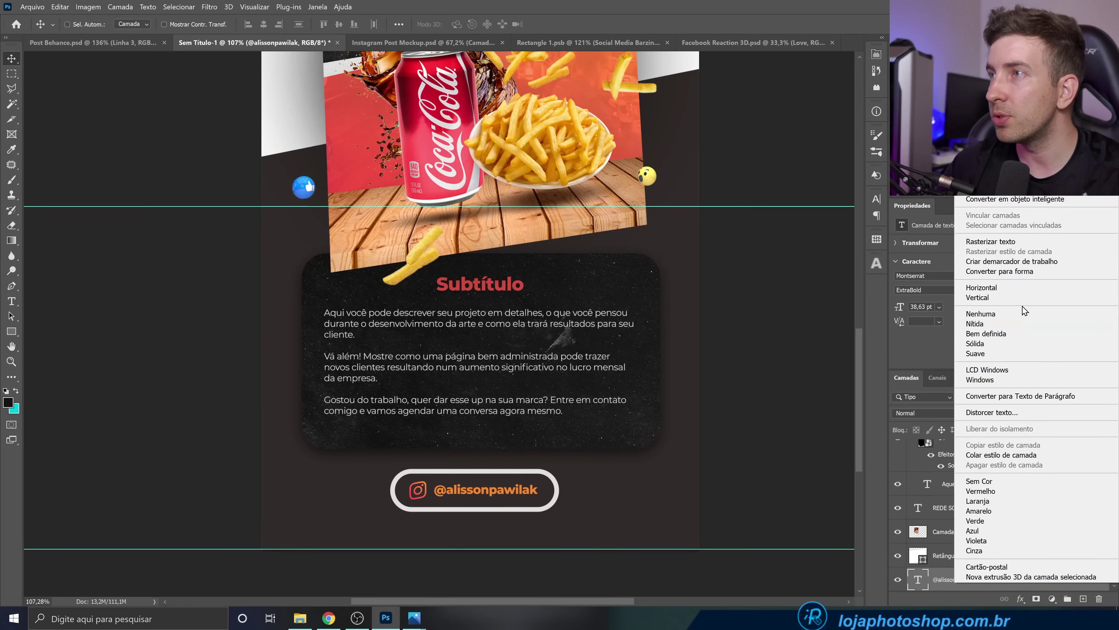
{"action": "left_click", "coordinate": [1001, 454]}
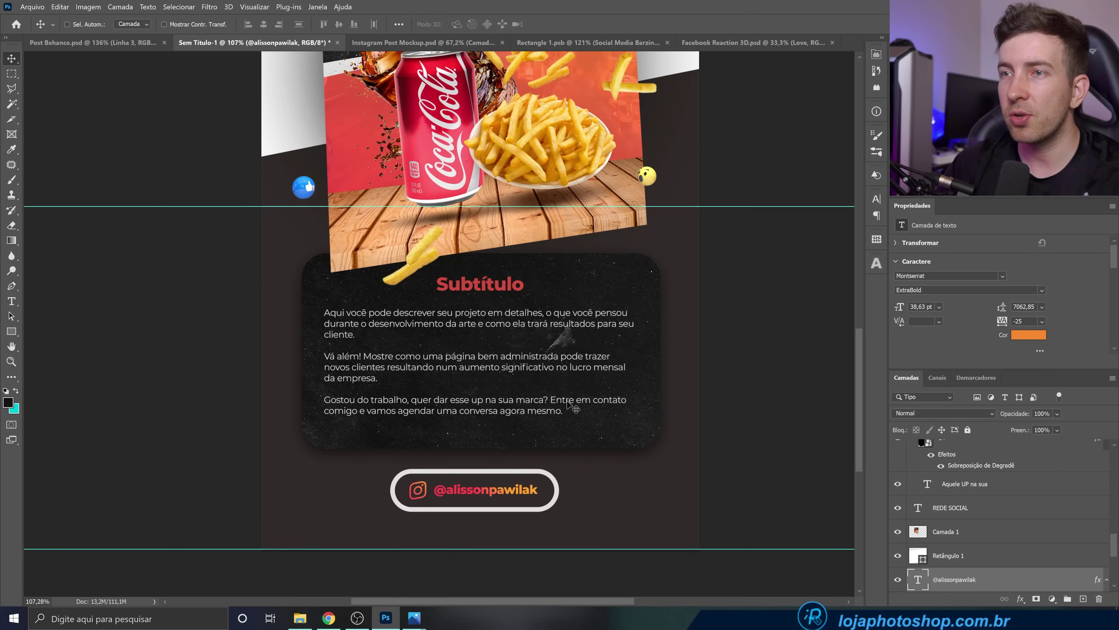
Paste the same gradient layer style onto the Retângulo 3 button outline
{"action": "key", "text": "ctrl"}
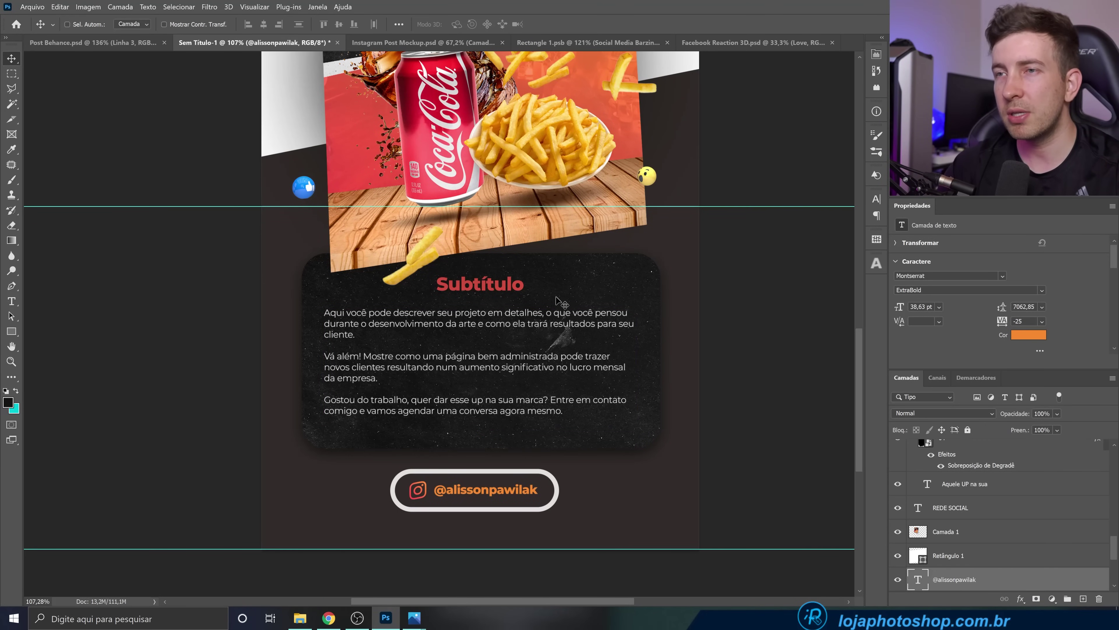
{"action": "left_click", "coordinate": [547, 479], "text": "ctrl"}
{"action": "left_click", "coordinate": [898, 451]}
{"action": "right_click", "coordinate": [1009, 453]}
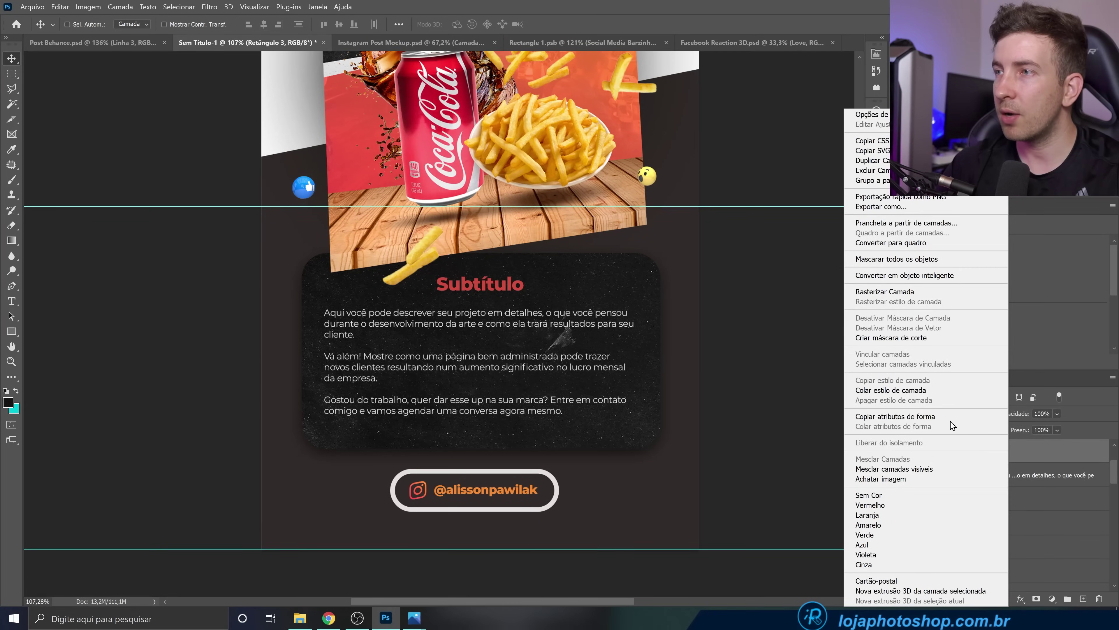
{"action": "left_click", "coordinate": [930, 390]}
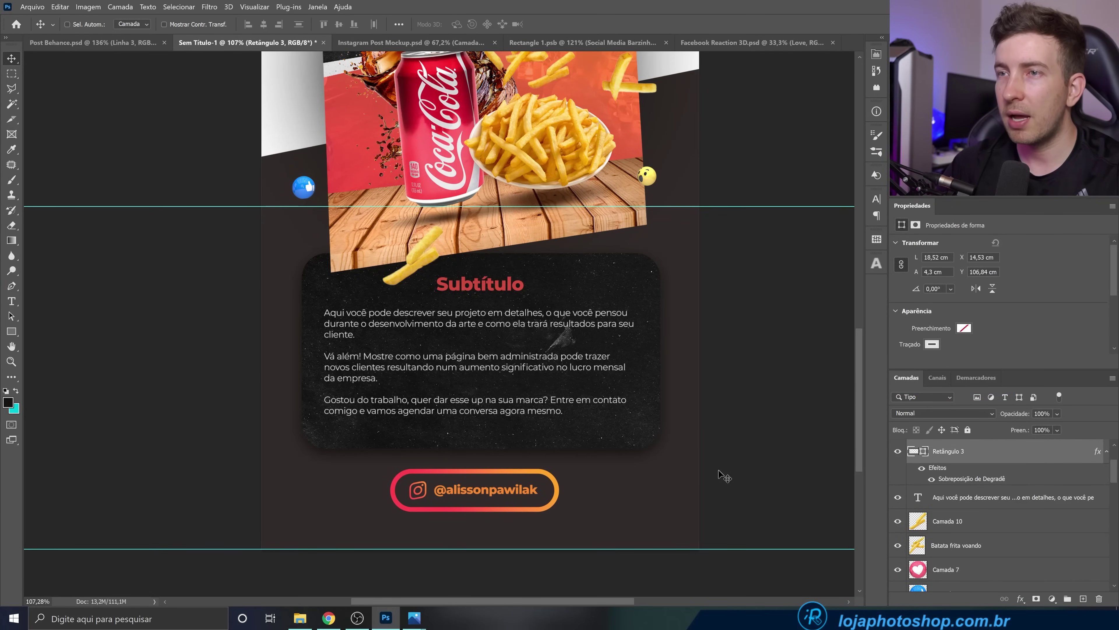
Thin the button outline stroke to 10 px
{"action": "left_click", "coordinate": [12, 330]}
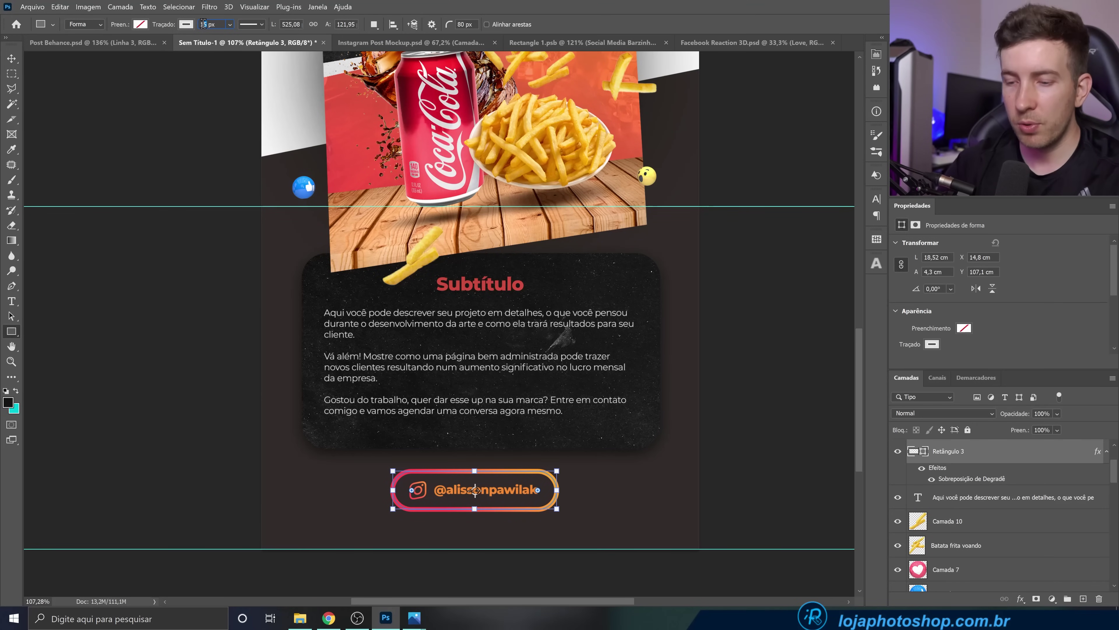
{"action": "type", "text": "10"}
{"action": "key", "text": "Return"}
{"action": "left_click", "coordinate": [6, 61]}
{"action": "scroll", "coordinate": [540, 427], "scroll_direction": "down", "scroll_amount": 3}
{"action": "scroll", "coordinate": [485, 392], "scroll_direction": "up", "scroll_amount": 1}
{"action": "scroll", "coordinate": [441, 366], "scroll_direction": "up", "scroll_amount": 1}
{"action": "scroll", "coordinate": [429, 357], "scroll_direction": "up", "scroll_amount": 1}
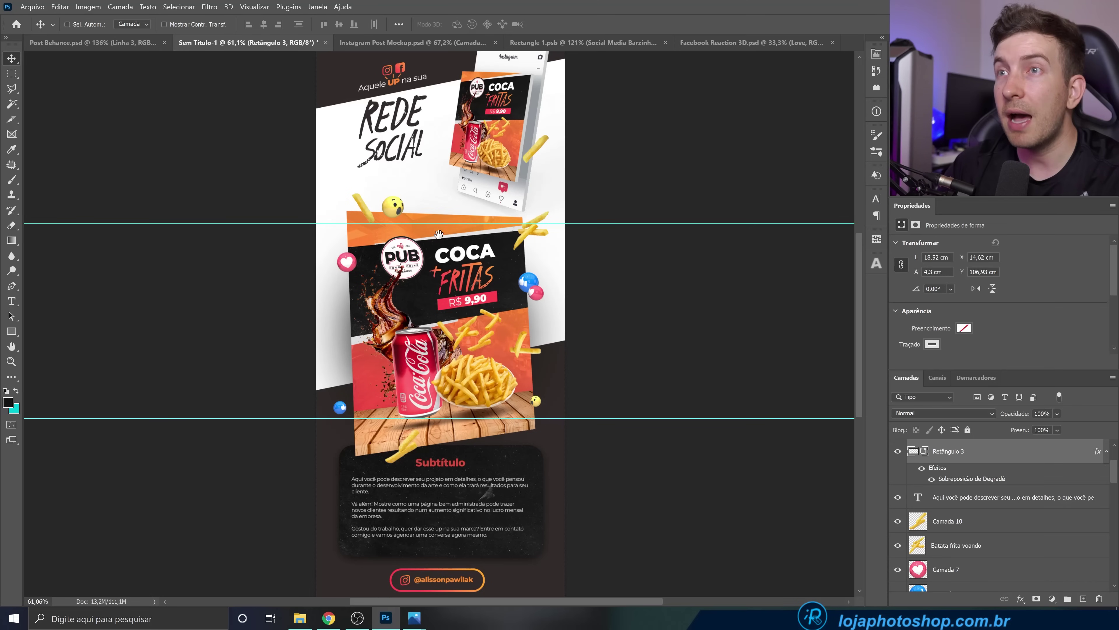
{"action": "left_click_drag", "start_coordinate": [439, 234], "coordinate": [438, 357]}
{"action": "scroll", "coordinate": [426, 269], "scroll_direction": "up", "scroll_amount": 1}
{"action": "scroll", "coordinate": [427, 270], "scroll_direction": "up", "scroll_amount": 2}
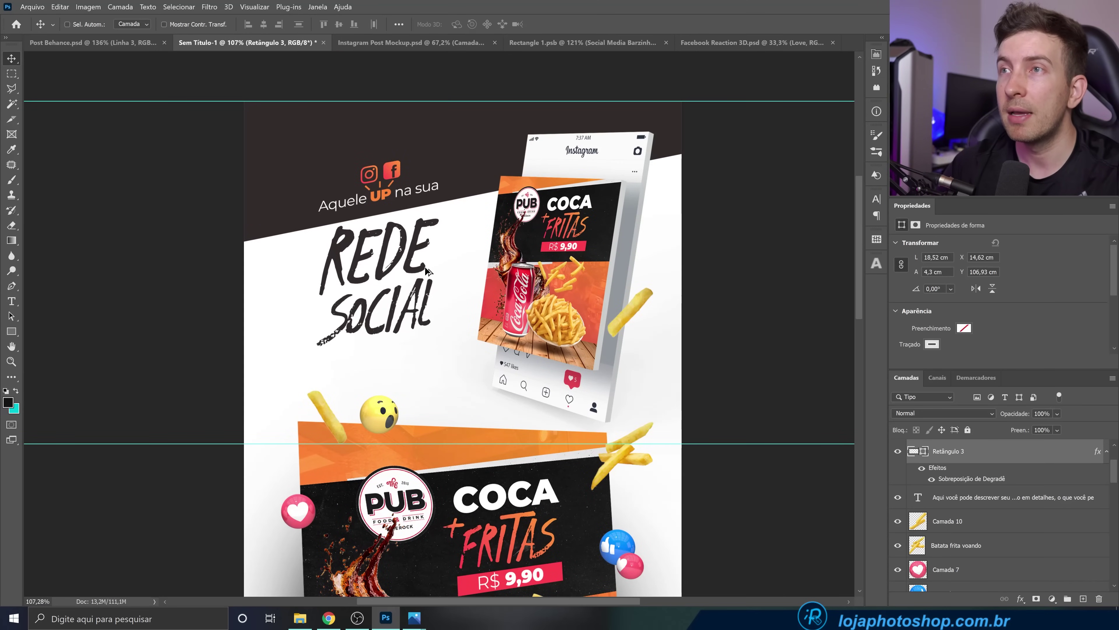
{"action": "scroll", "coordinate": [441, 344], "scroll_direction": "down", "scroll_amount": 1}
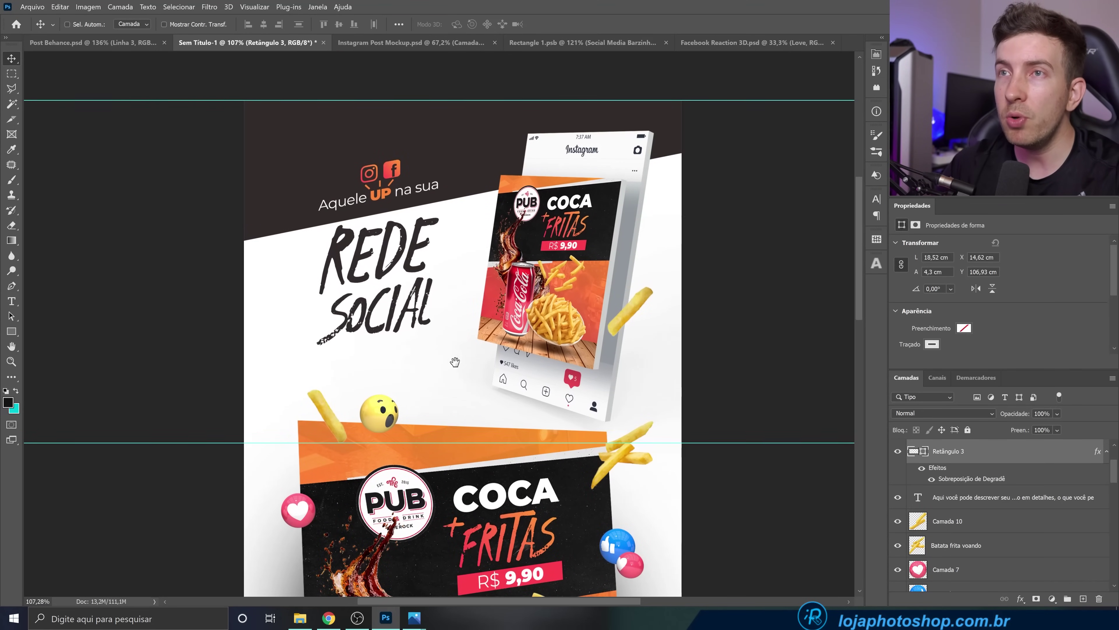
{"action": "scroll", "coordinate": [441, 344], "scroll_direction": "down", "scroll_amount": 3}
{"action": "scroll", "coordinate": [441, 344], "scroll_direction": "down", "scroll_amount": 3}
{"action": "scroll", "coordinate": [440, 346], "scroll_direction": "down", "scroll_amount": 4}
{"action": "scroll", "coordinate": [441, 347], "scroll_direction": "down", "scroll_amount": 4}
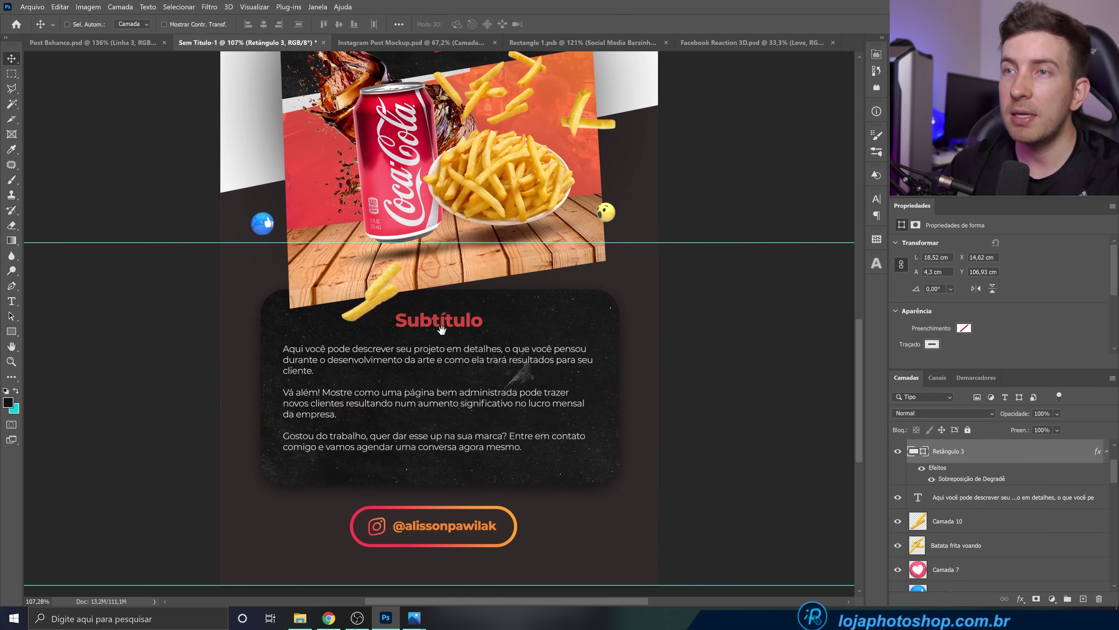
{"action": "scroll", "coordinate": [442, 347], "scroll_direction": "up", "scroll_amount": 5}
{"action": "scroll", "coordinate": [484, 220], "scroll_direction": "up", "scroll_amount": 12}
{"action": "scroll", "coordinate": [503, 176], "scroll_direction": "down", "scroll_amount": 4}
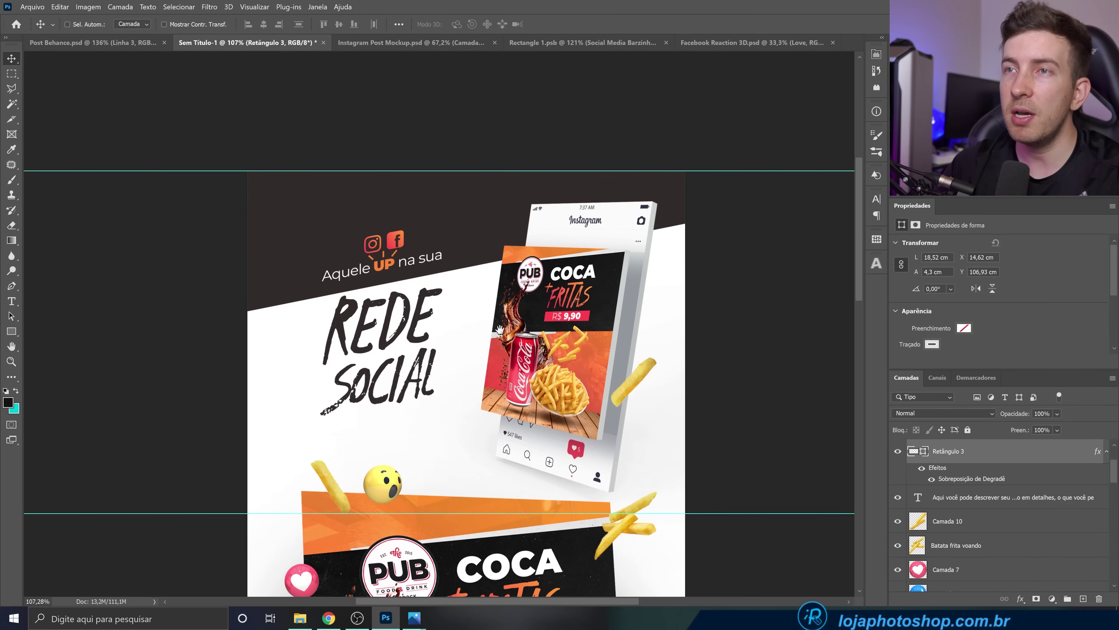
{"action": "scroll", "coordinate": [500, 309], "scroll_direction": "down", "scroll_amount": 5}
{"action": "scroll", "coordinate": [500, 353], "scroll_direction": "down", "scroll_amount": 5}
{"action": "scroll", "coordinate": [501, 397], "scroll_direction": "down", "scroll_amount": 2}
{"action": "scroll", "coordinate": [502, 441], "scroll_direction": "down", "scroll_amount": 2}
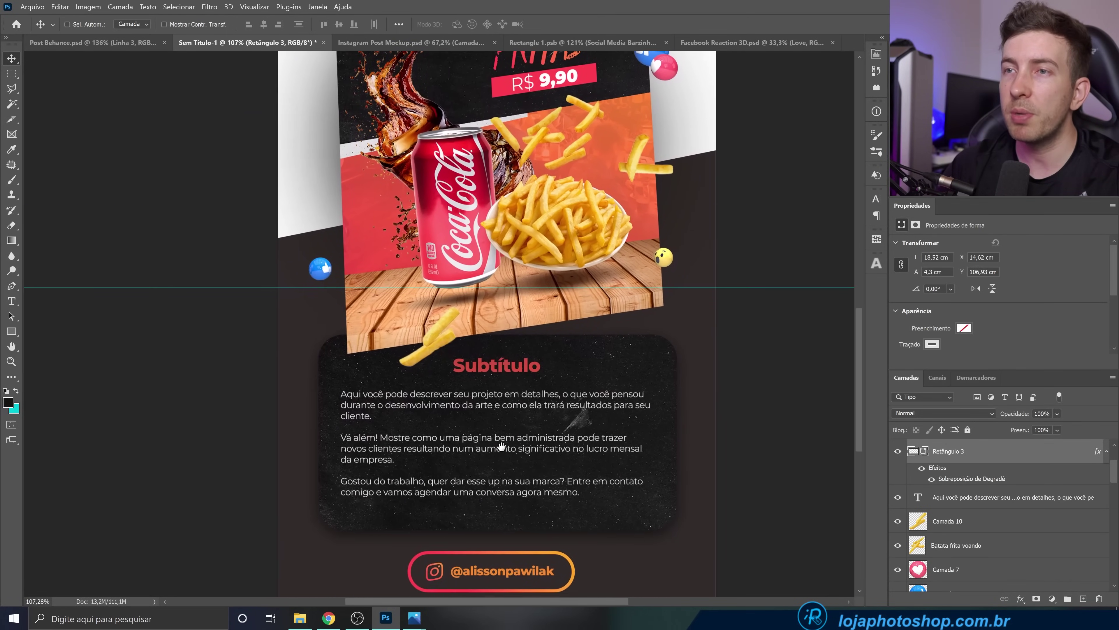
{"action": "scroll", "coordinate": [502, 456], "scroll_direction": "down", "scroll_amount": 2}
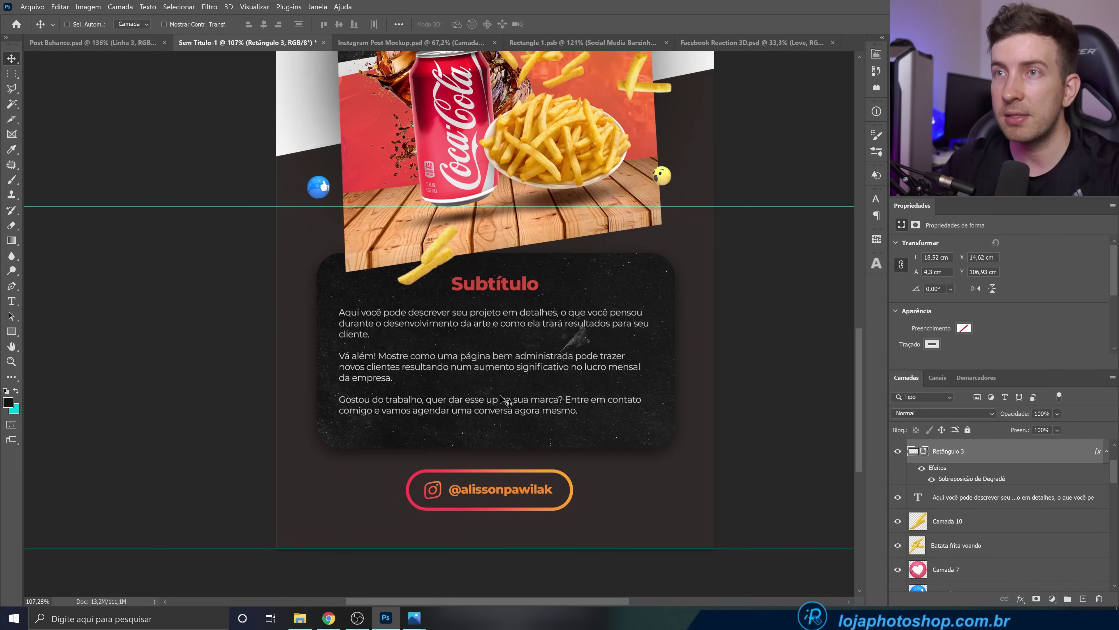
{"action": "scroll", "coordinate": [502, 400], "scroll_direction": "up", "scroll_amount": 2}
{"action": "scroll", "coordinate": [397, 353], "scroll_direction": "up", "scroll_amount": 6}
{"action": "scroll", "coordinate": [220, 287], "scroll_direction": "up", "scroll_amount": 5}
{"action": "scroll", "coordinate": [131, 246], "scroll_direction": "up", "scroll_amount": 1}
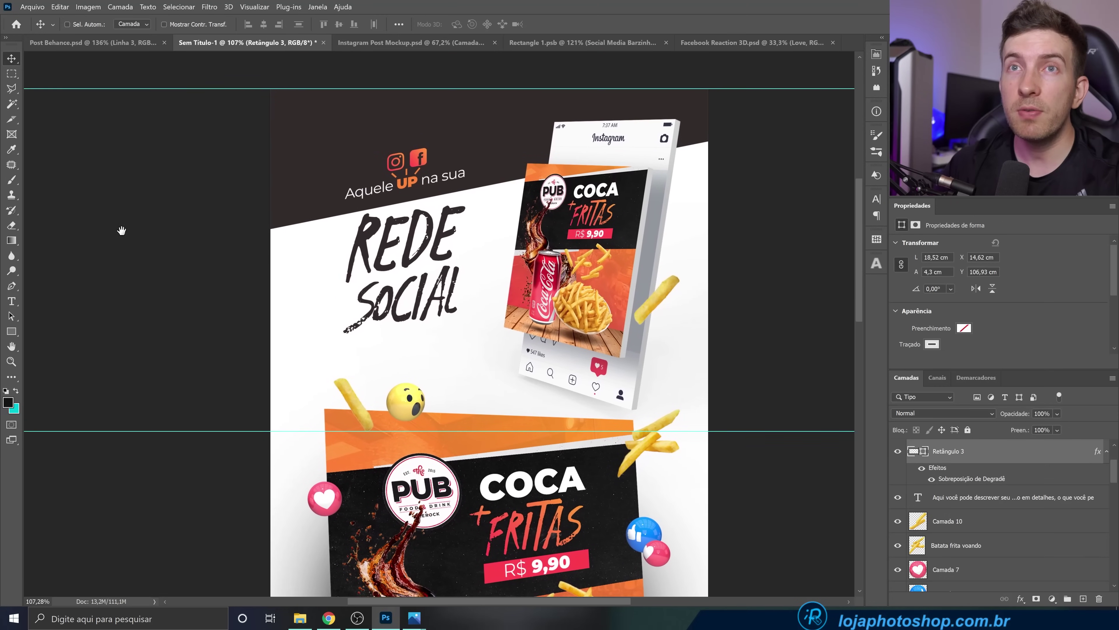
{"action": "left_click_drag", "start_coordinate": [130, 246], "coordinate": [134, 256]}
{"action": "left_click", "coordinate": [11, 120]}
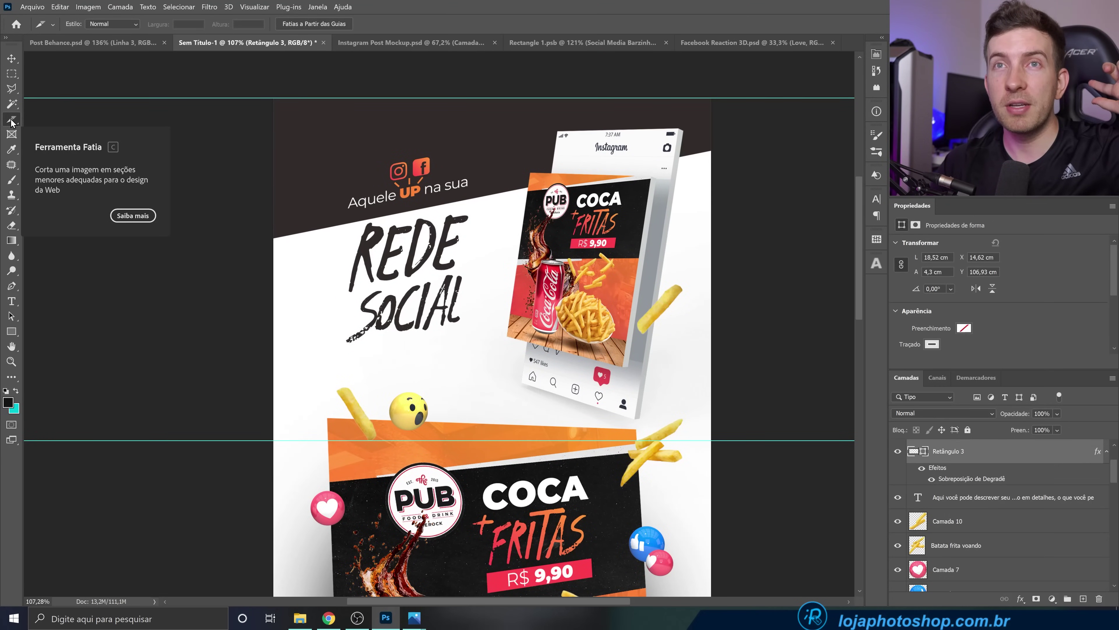
{"action": "left_click", "coordinate": [317, 24]}
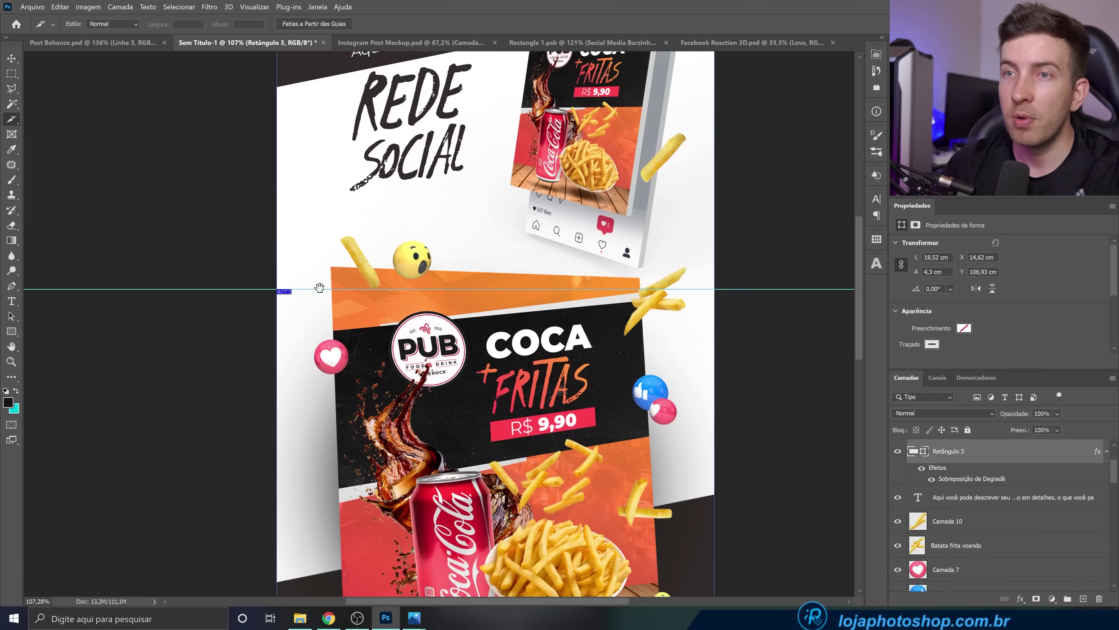
{"action": "scroll", "coordinate": [309, 396], "scroll_direction": "down", "scroll_amount": 10}
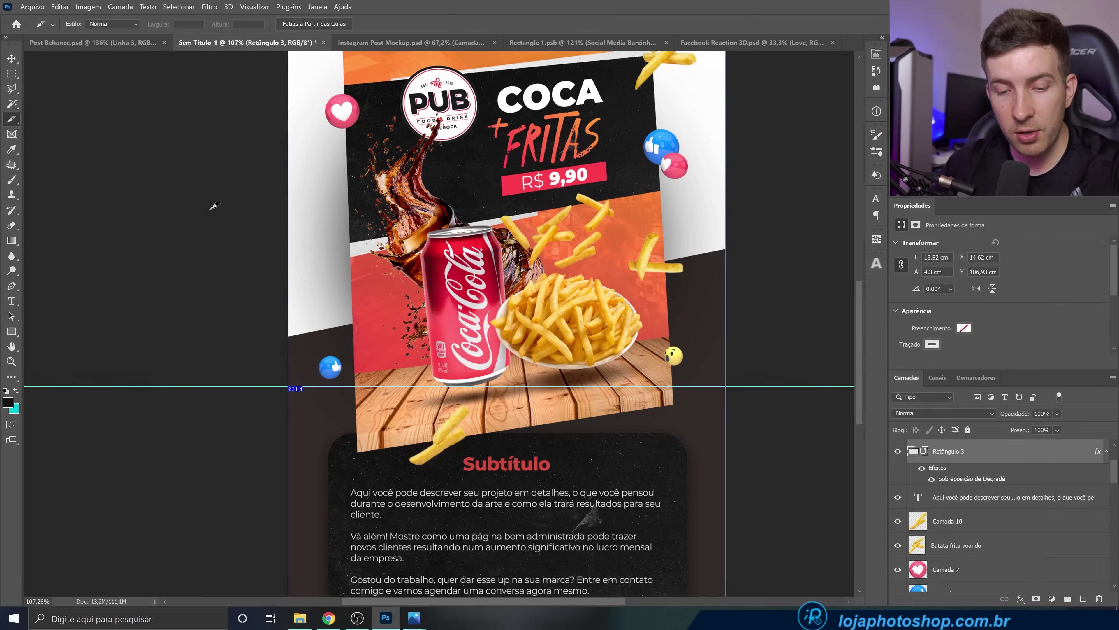
{"action": "key", "text": "ctrl+alt+shift+w"}
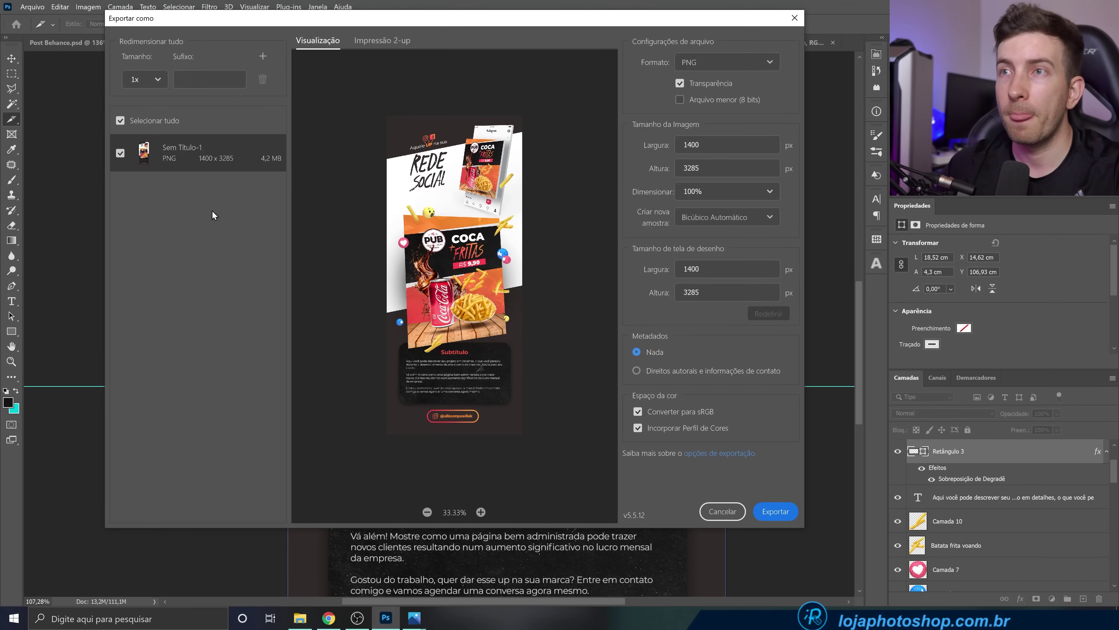
Dismiss Export As in favour of Save for Web (Legacy) and zoom its preview out
{"action": "left_click", "coordinate": [731, 510]}
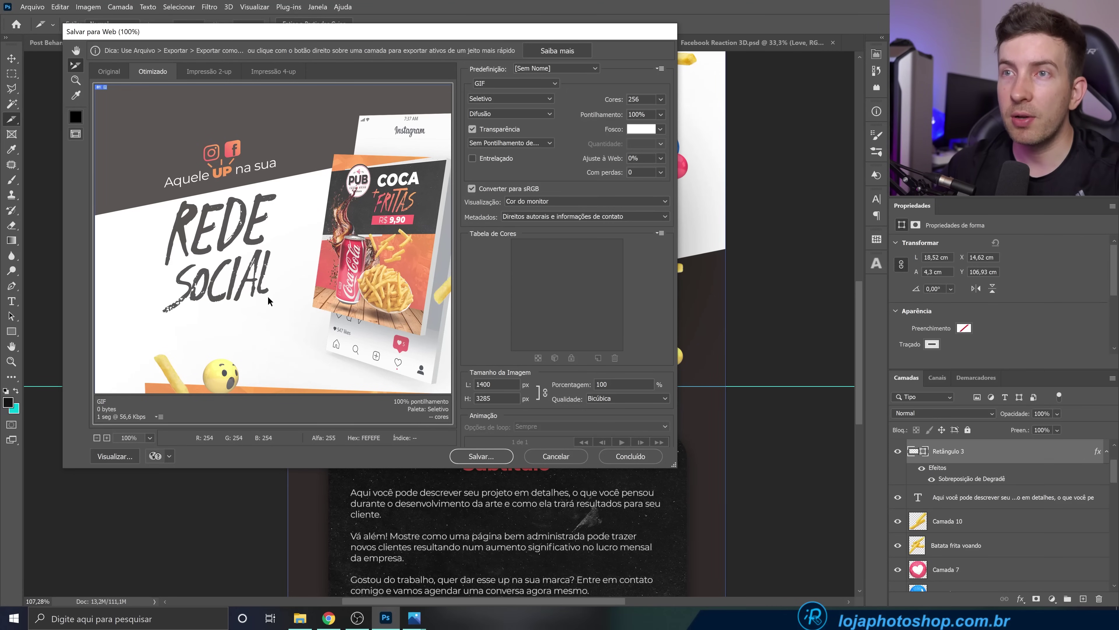
{"action": "key", "text": "ctrl+minus"}
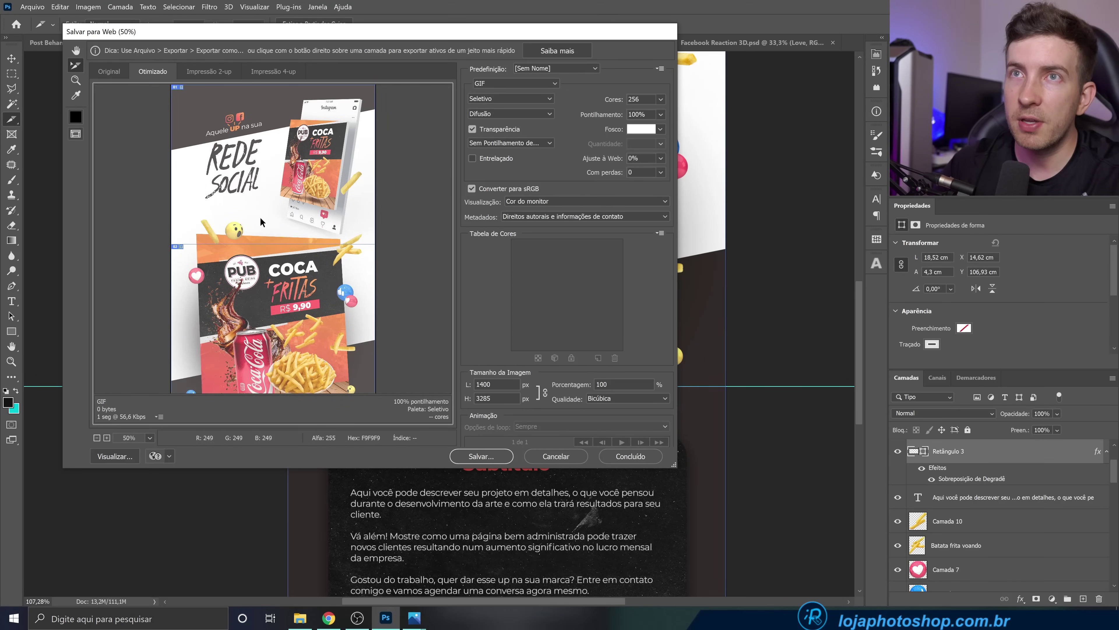
Inspect each slice in the Save for Web preview
{"action": "scroll", "coordinate": [269, 281], "scroll_direction": "down", "scroll_amount": 2}
{"action": "left_click", "coordinate": [253, 232]}
{"action": "left_click", "coordinate": [268, 147]}
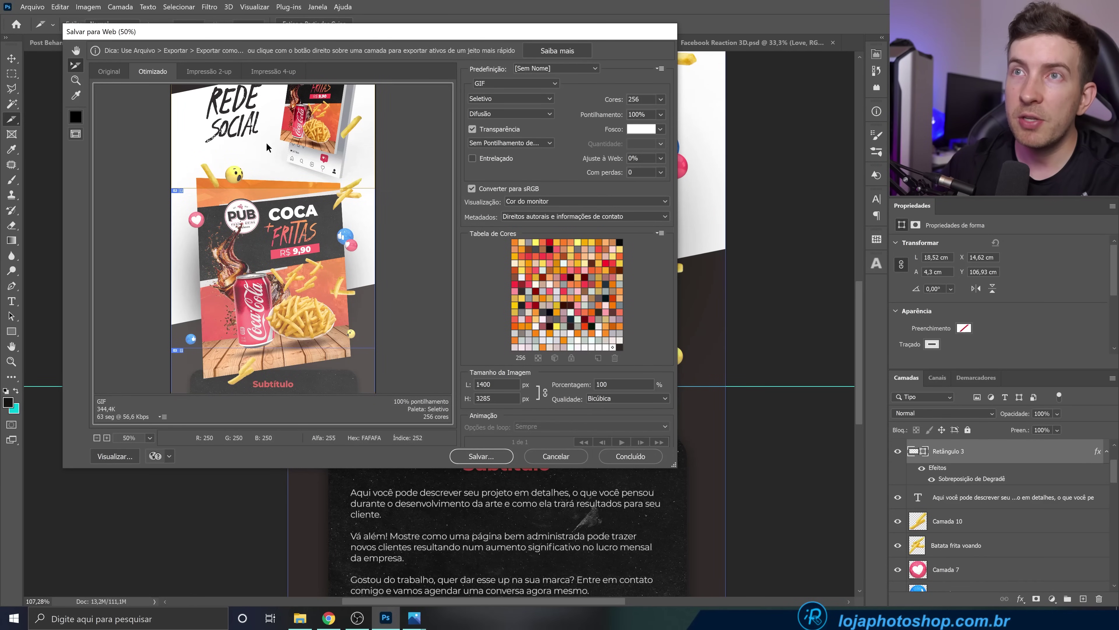
{"action": "left_click", "coordinate": [259, 284]}
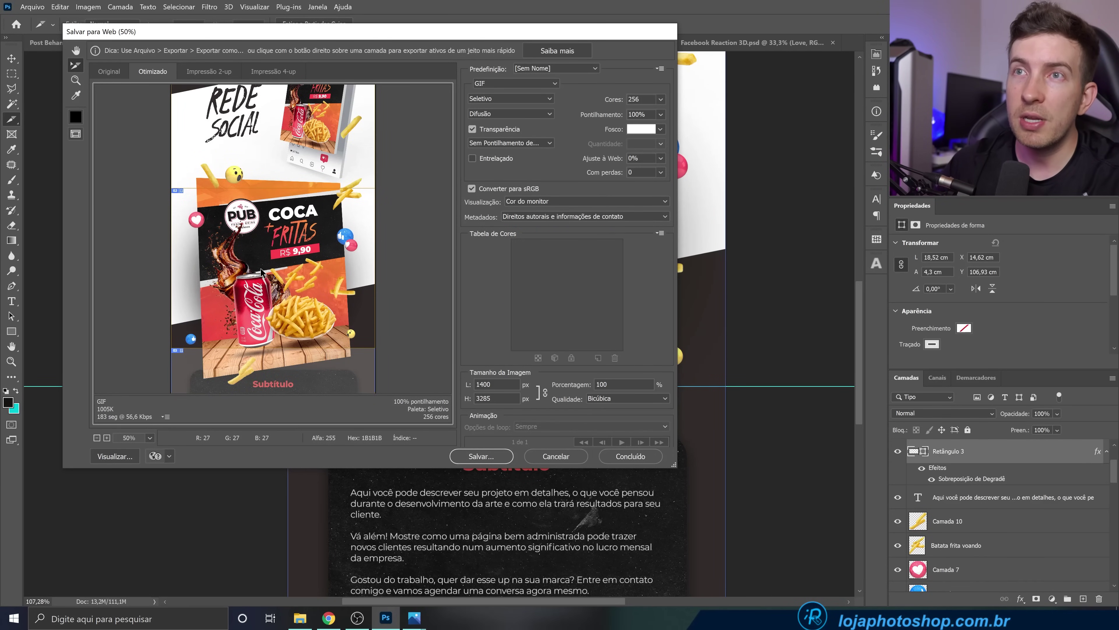
{"action": "scroll", "coordinate": [250, 213], "scroll_direction": "down", "scroll_amount": 3}
{"action": "left_click", "coordinate": [246, 333], "text": "shift"}
{"action": "scroll", "coordinate": [247, 333], "scroll_direction": "up", "scroll_amount": 3}
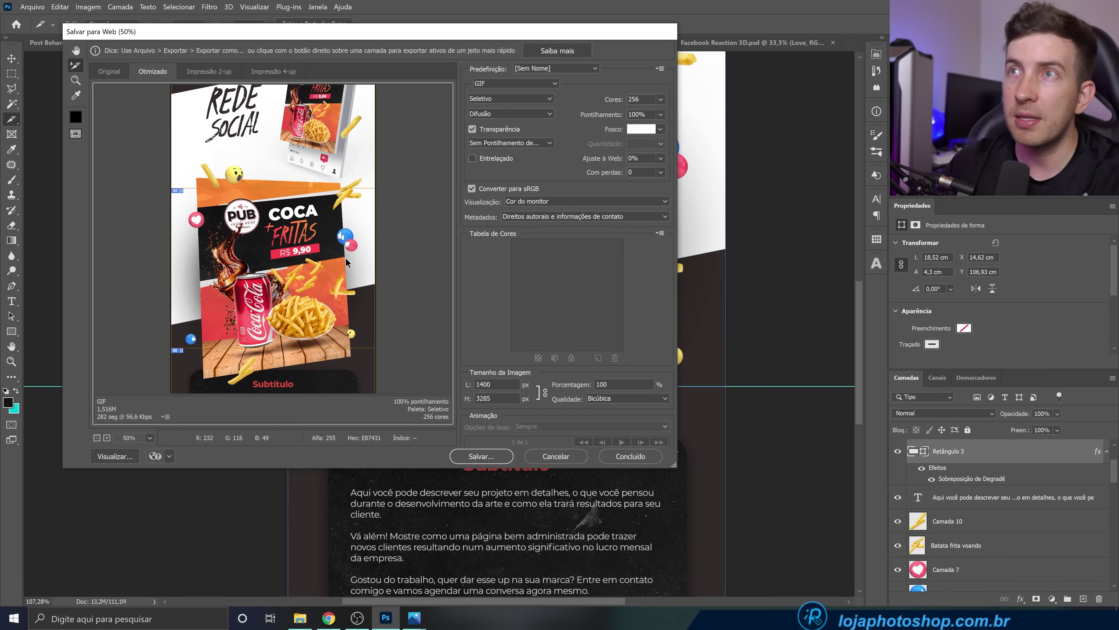
Change the export format from GIF to PNG-24 and start saving the slices
{"action": "left_click", "coordinate": [516, 85]}
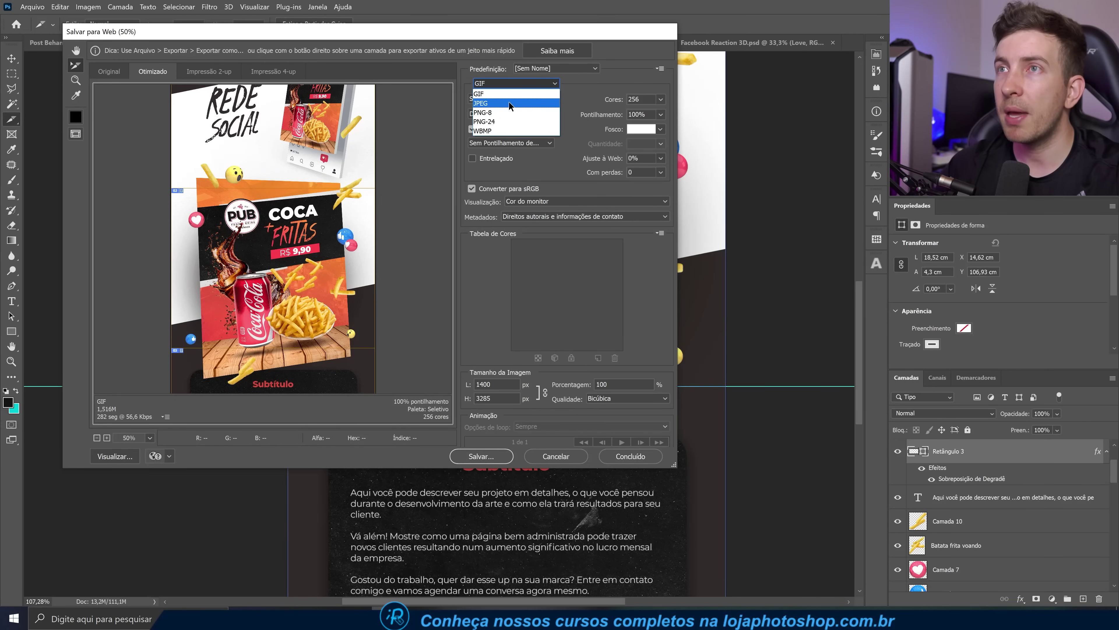
{"action": "left_click", "coordinate": [509, 102]}
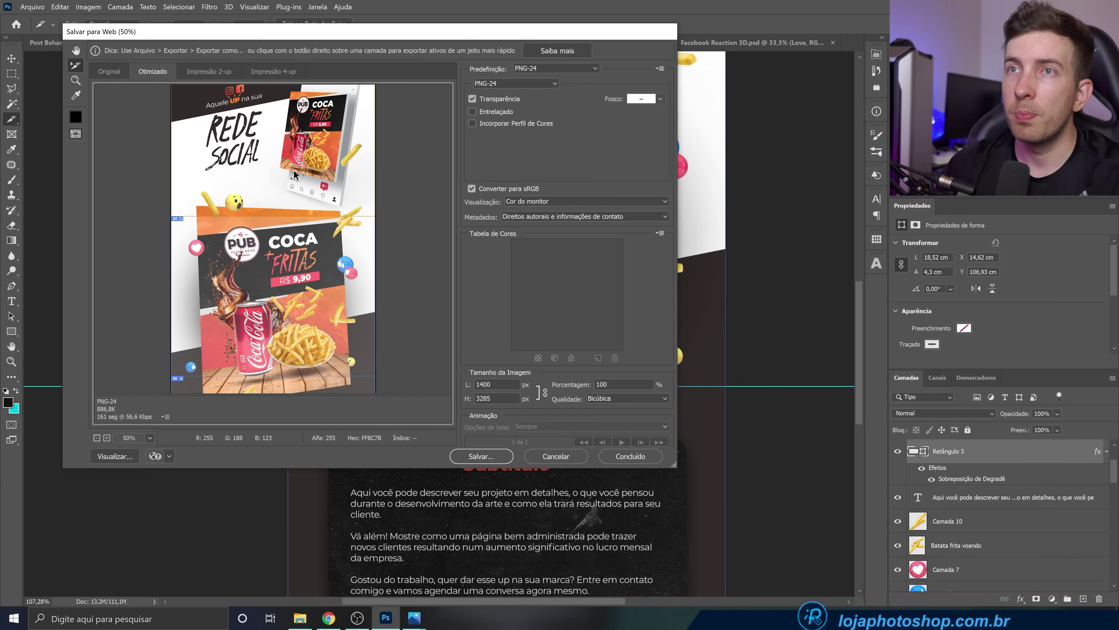
{"action": "scroll", "coordinate": [298, 301], "scroll_direction": "down", "scroll_amount": 3}
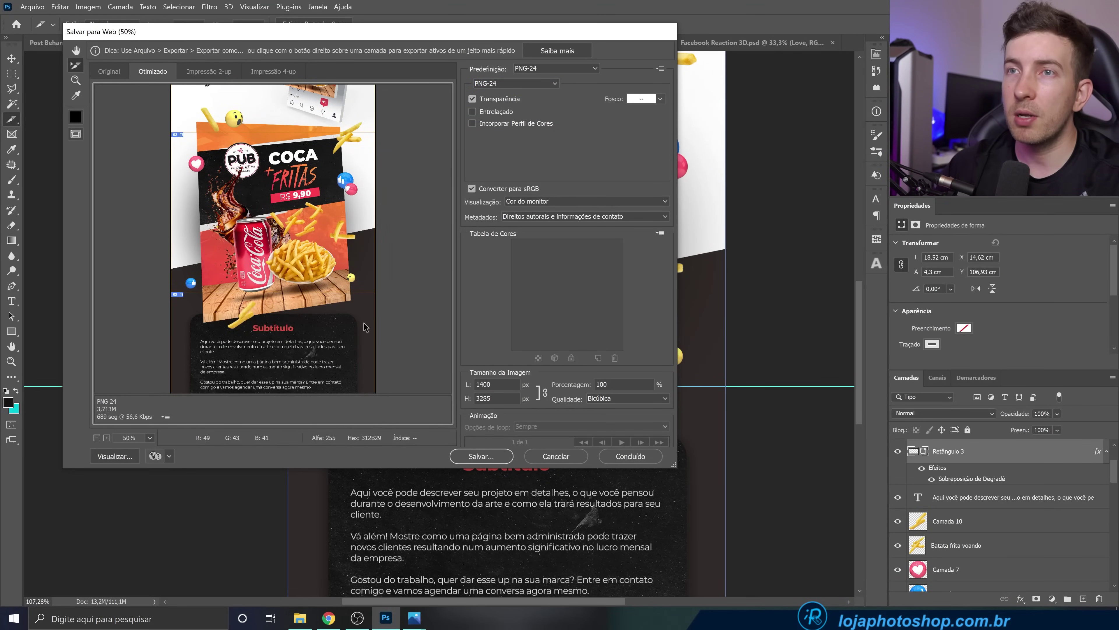
{"action": "left_click", "coordinate": [483, 456]}
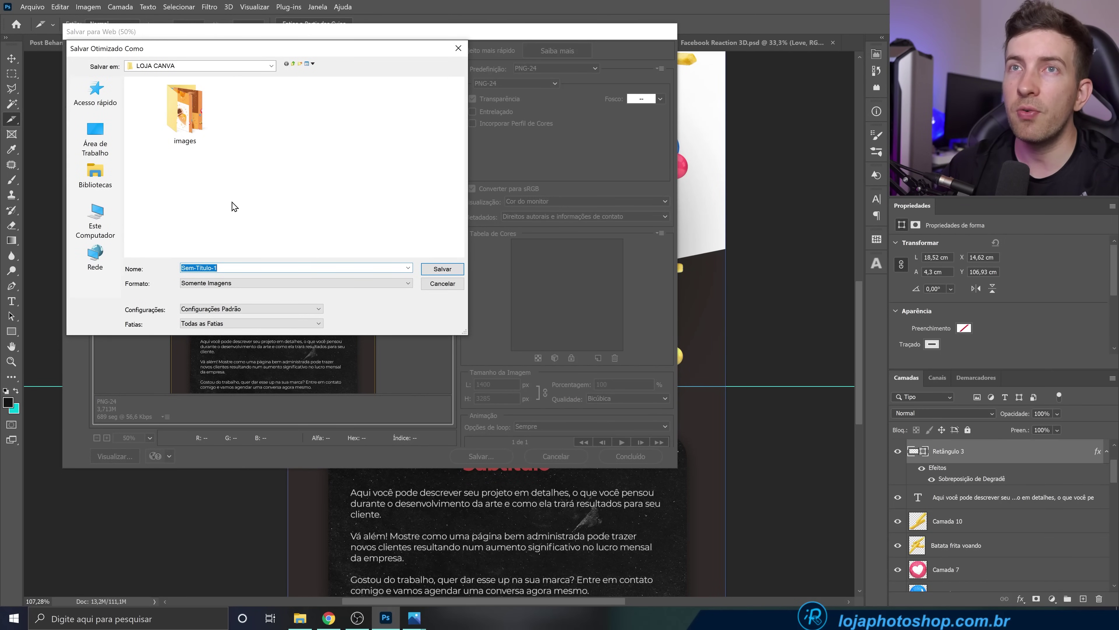
Save the sliced poster as POST BEHANCE AULA in the TRABALHO NO BEHANCE folder
{"action": "double_click", "coordinate": [249, 267]}
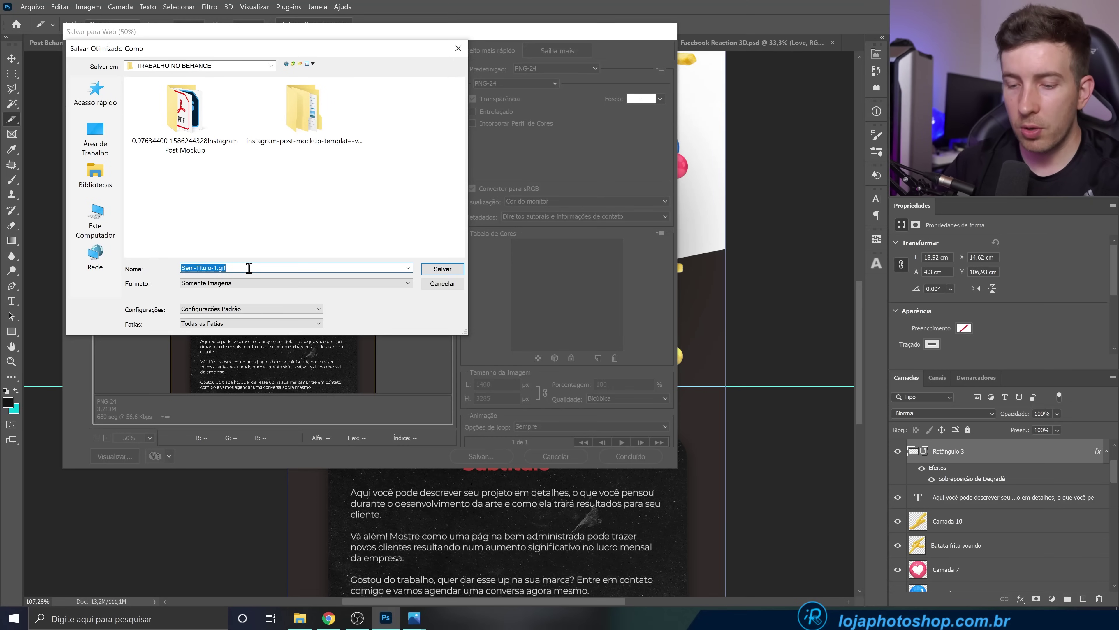
{"action": "type", "text": "POST 2"}
{"action": "key", "text": "BackSpace"}
{"action": "key", "text": "BackSpace"}
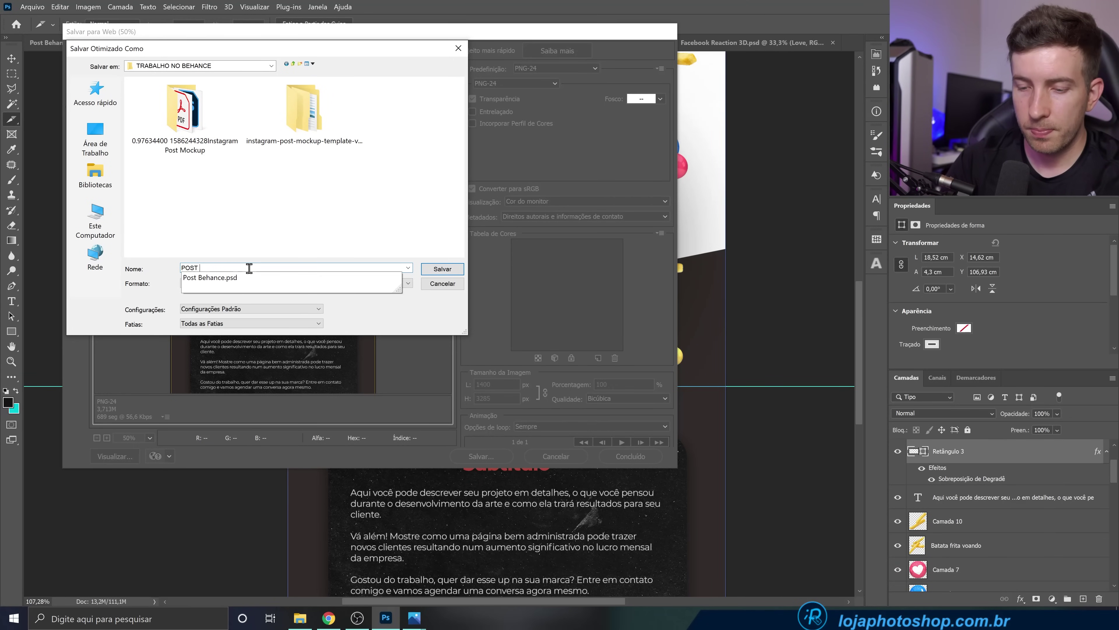
{"action": "type", "text": "HANCE "}
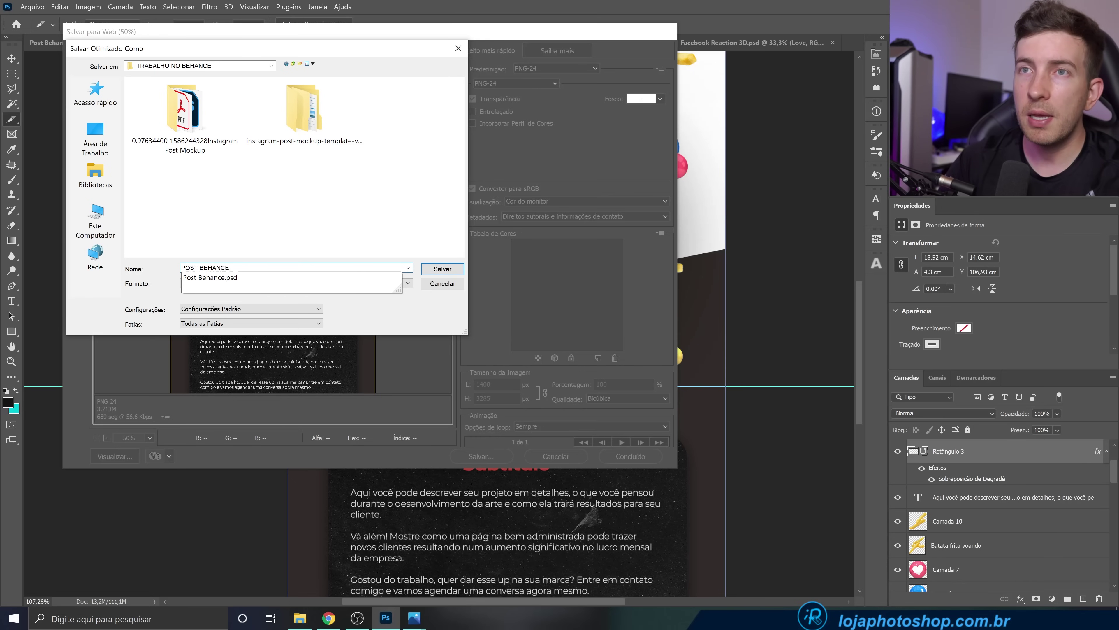
{"action": "type", "text": "AULA"}
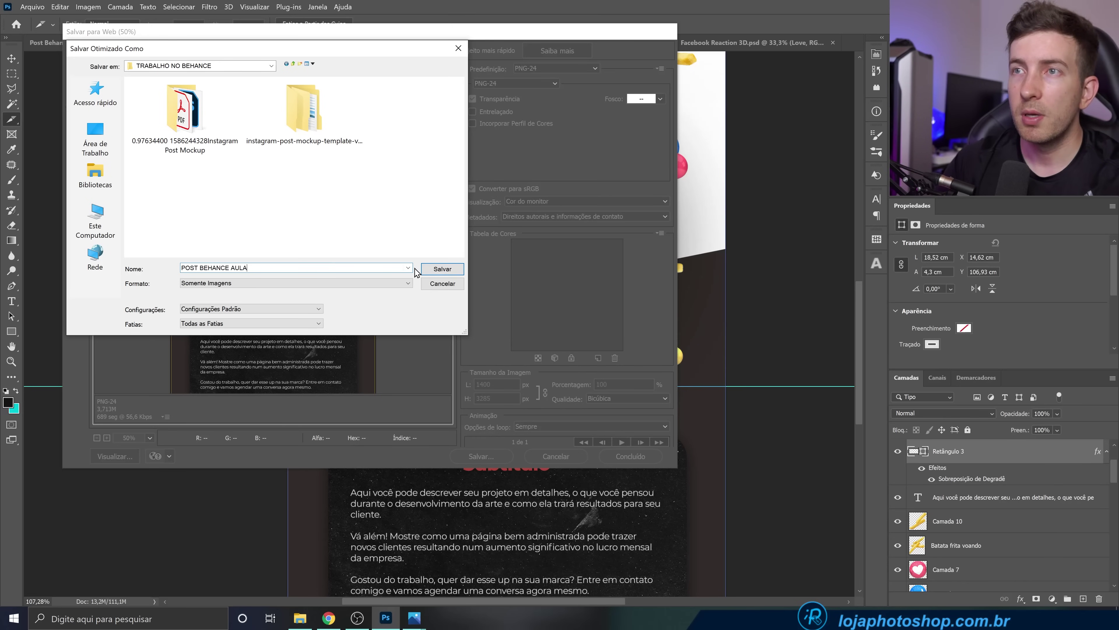
{"action": "left_click", "coordinate": [446, 269]}
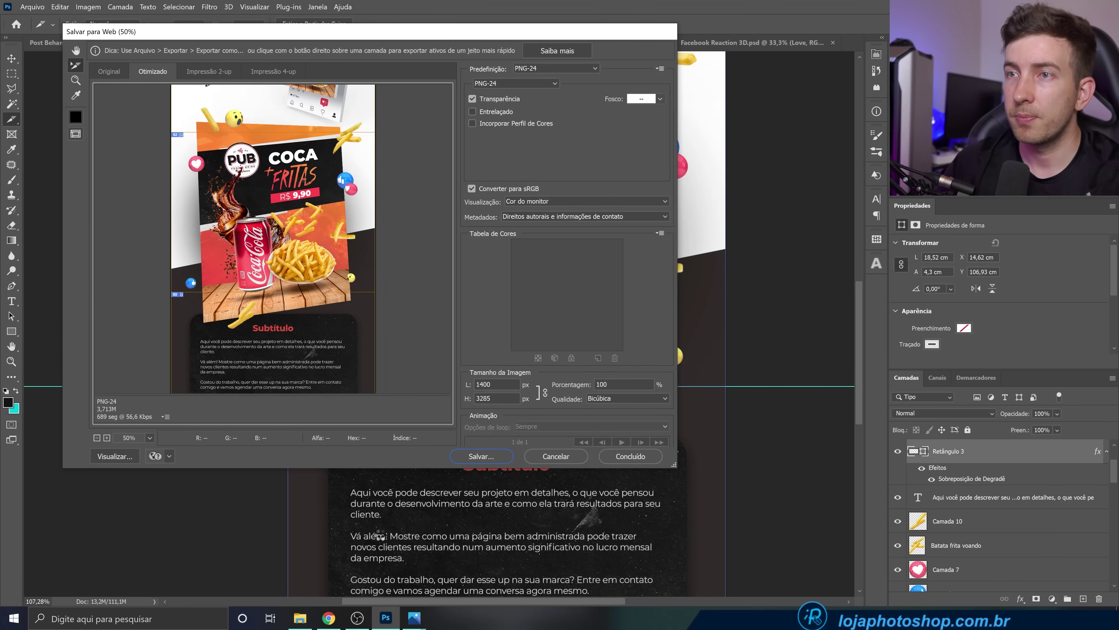
{"action": "left_click", "coordinate": [300, 619]}
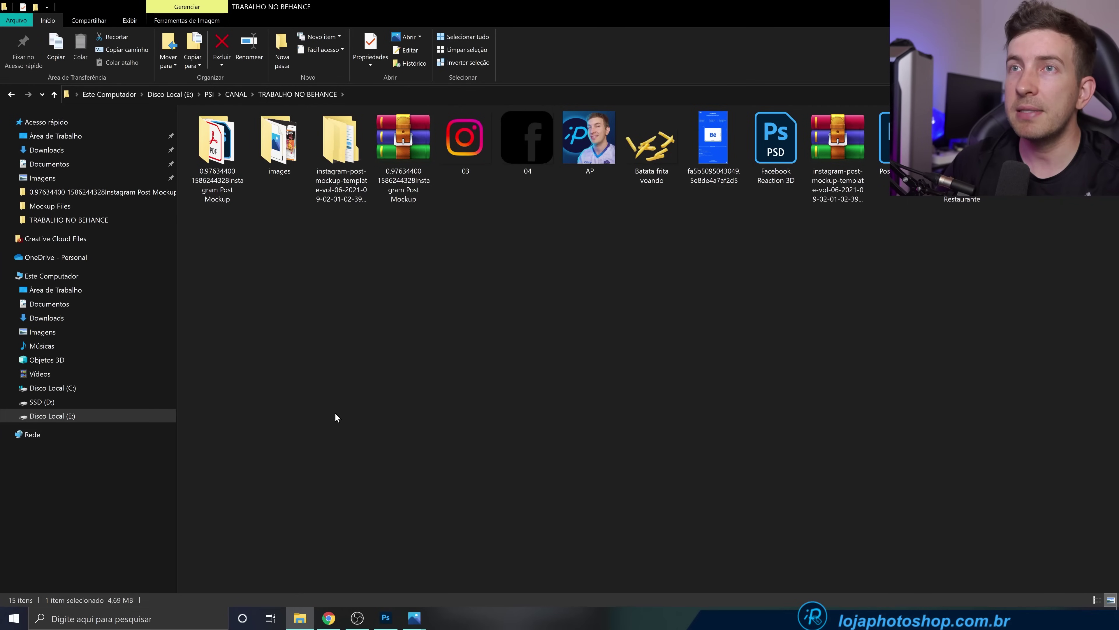
Preview slices POST-BEHANCE-AULA_01 to 03 in the images folder, then return to Behance
{"action": "double_click", "coordinate": [278, 173]}
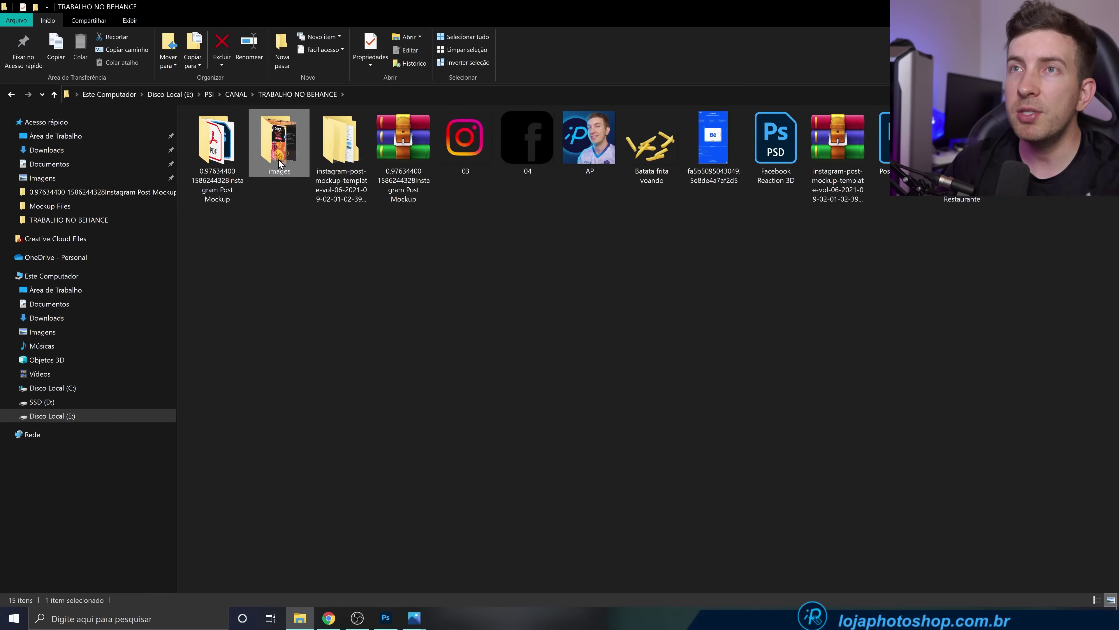
{"action": "double_click", "coordinate": [221, 154]}
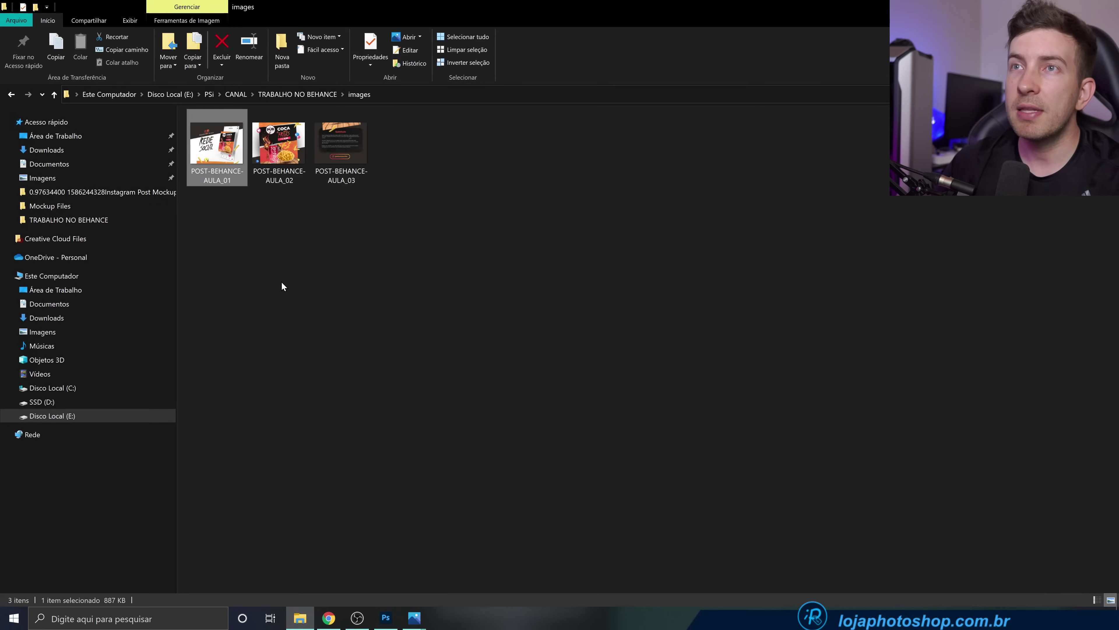
{"action": "key", "text": "Right"}
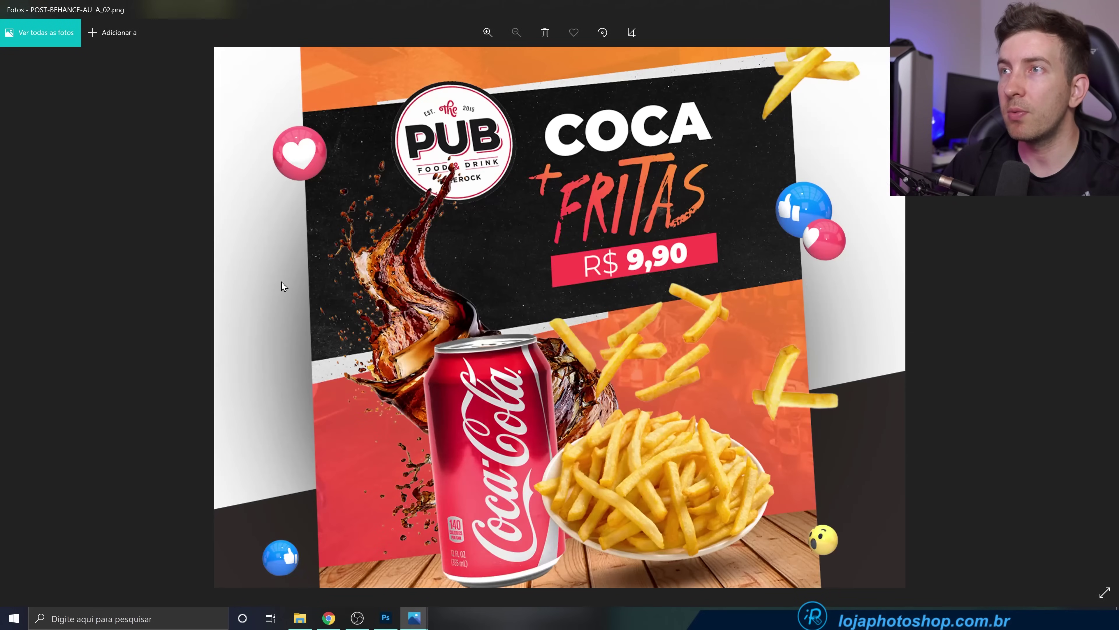
{"action": "key", "text": "Right"}
{"action": "key", "text": "Escape"}
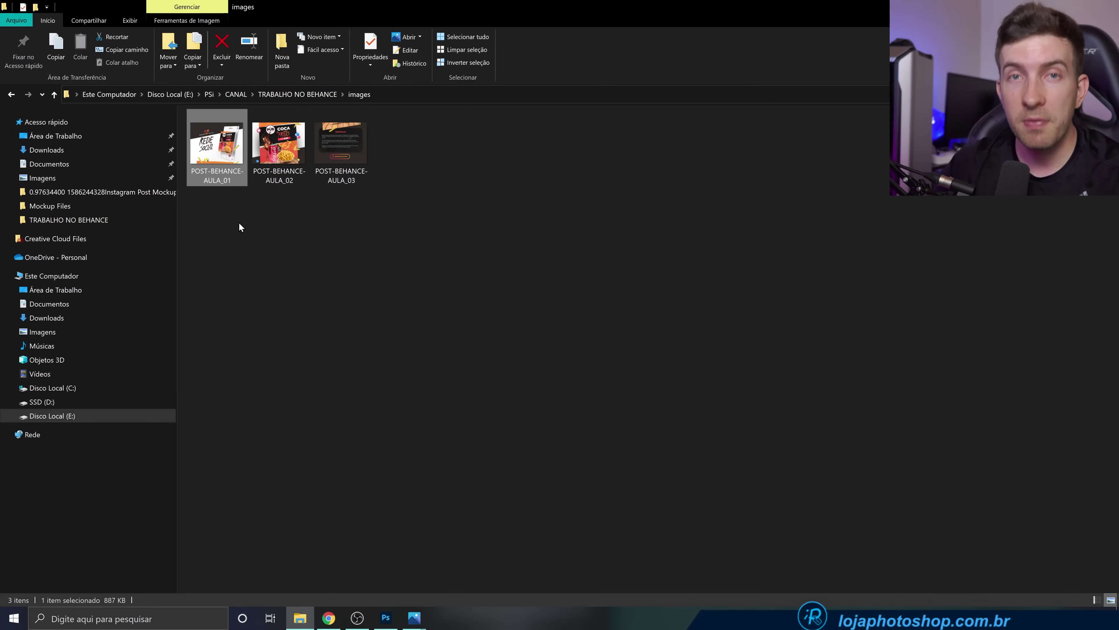
{"action": "left_click", "coordinate": [235, 225]}
{"action": "key", "text": "alt+Tab"}
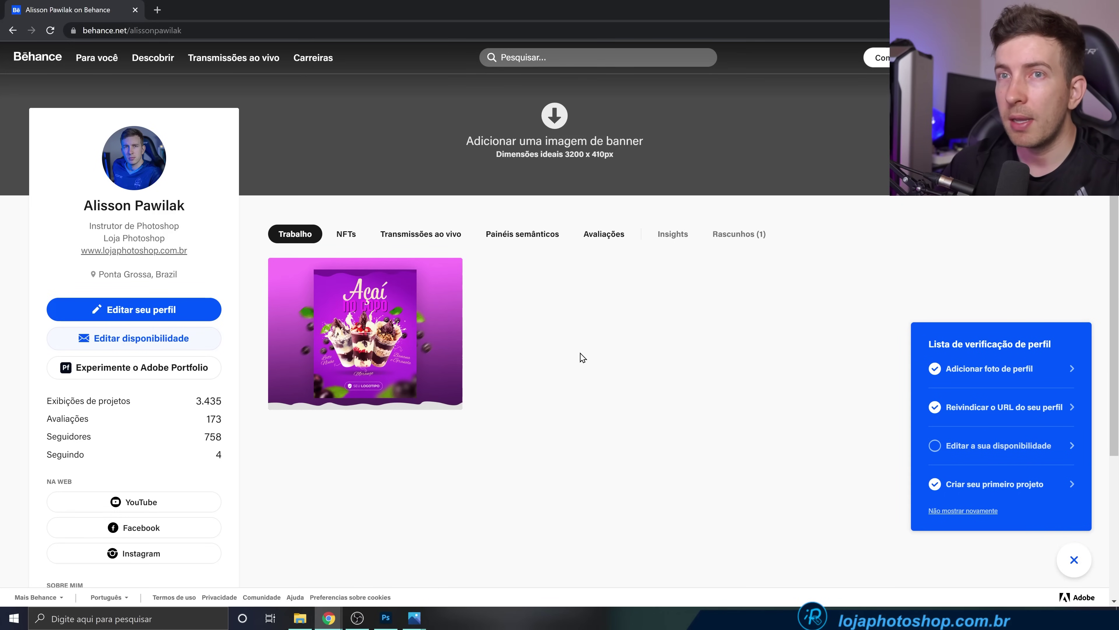
Start a new Behance image project and upload all three POST-BEHANCE-AULA PNGs
{"action": "left_click", "coordinate": [898, 58]}
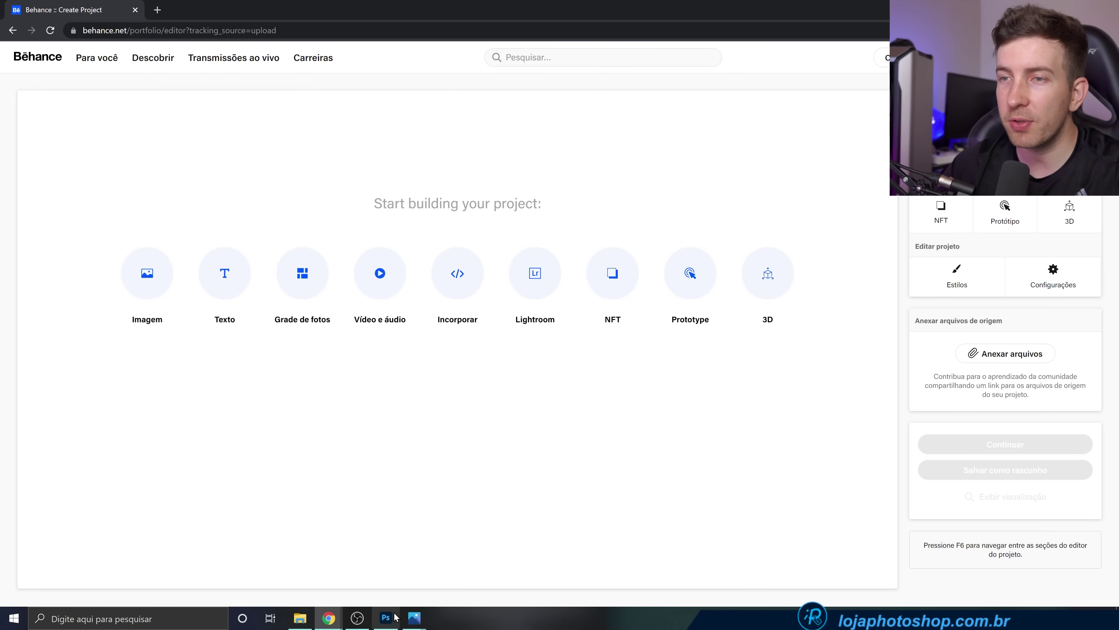
{"action": "left_click", "coordinate": [386, 618]}
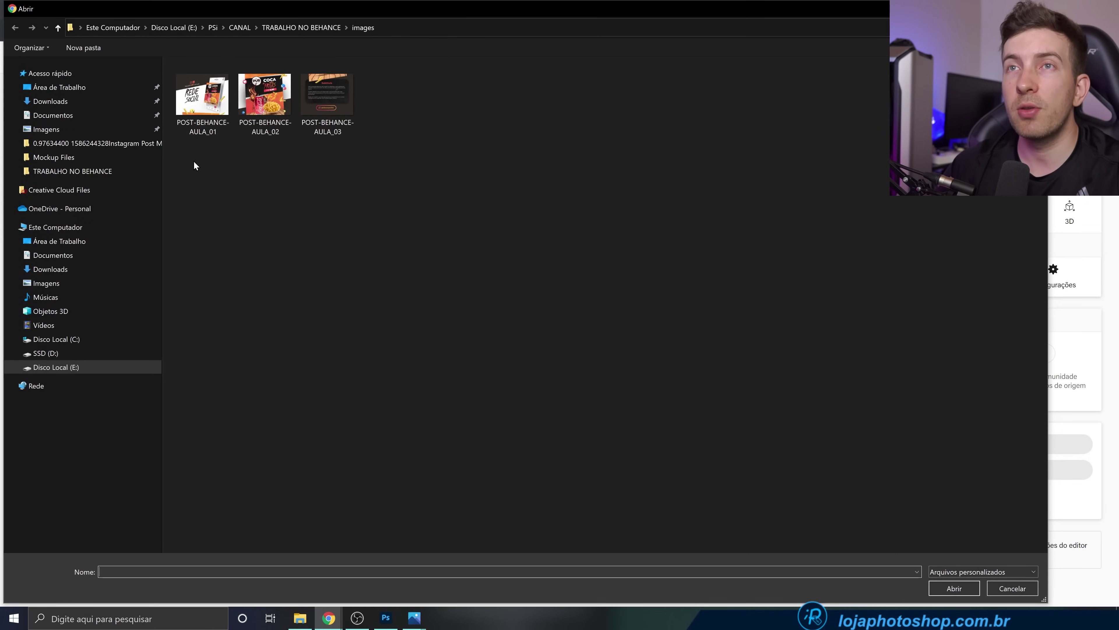
{"action": "left_click_drag", "start_coordinate": [201, 173], "coordinate": [382, 102]}
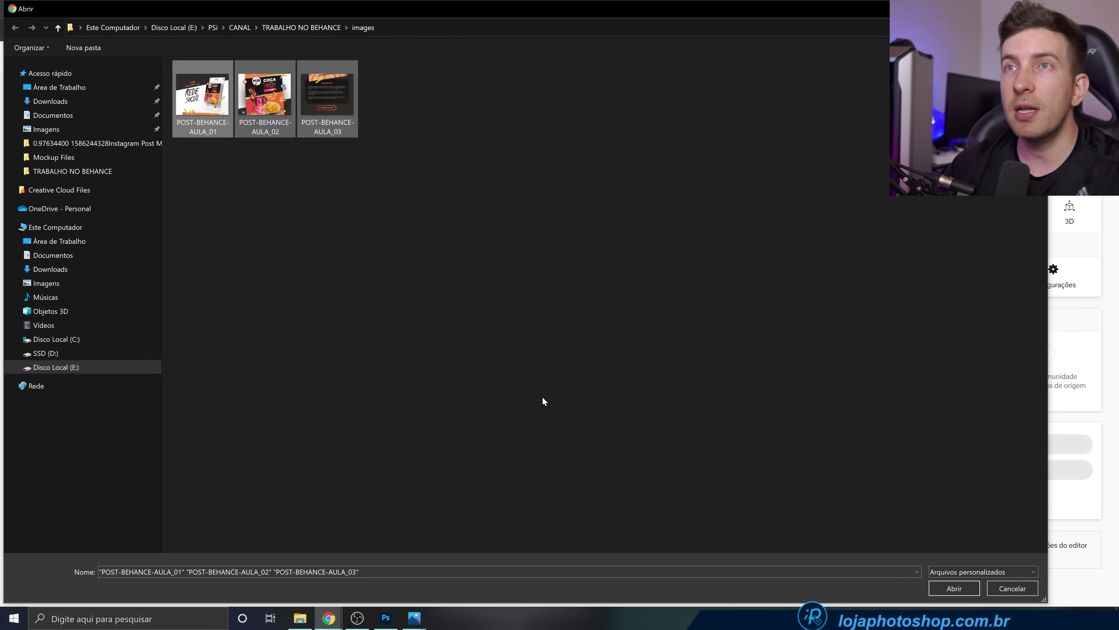
{"action": "left_click", "coordinate": [954, 589]}
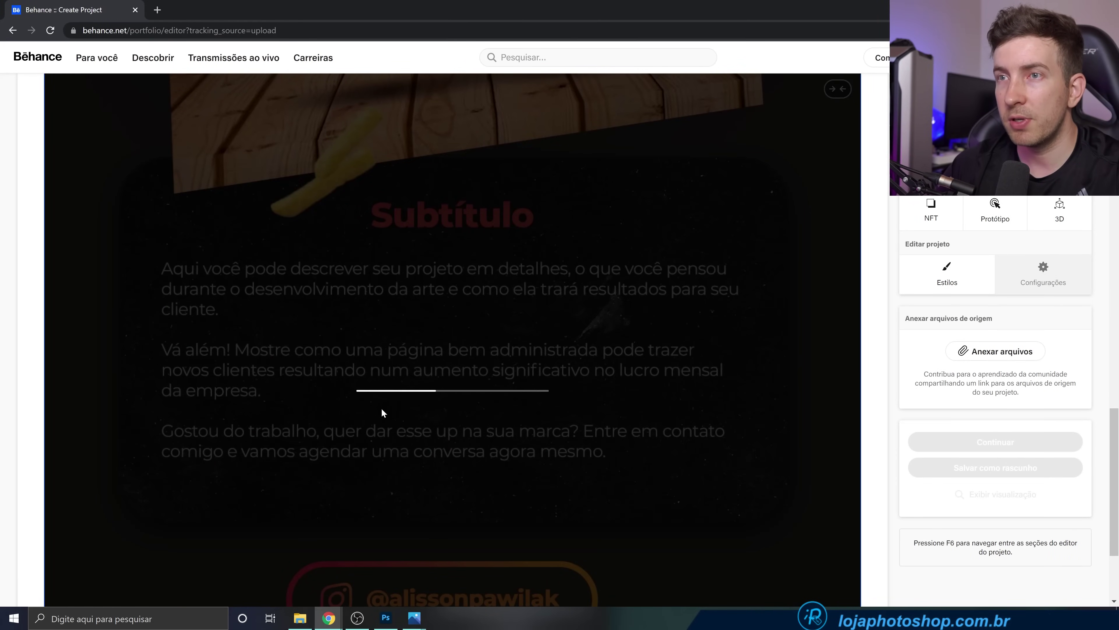
Set the project style spacing between images to 0 px and save the styles
{"action": "scroll", "coordinate": [327, 375], "scroll_direction": "up", "scroll_amount": 10}
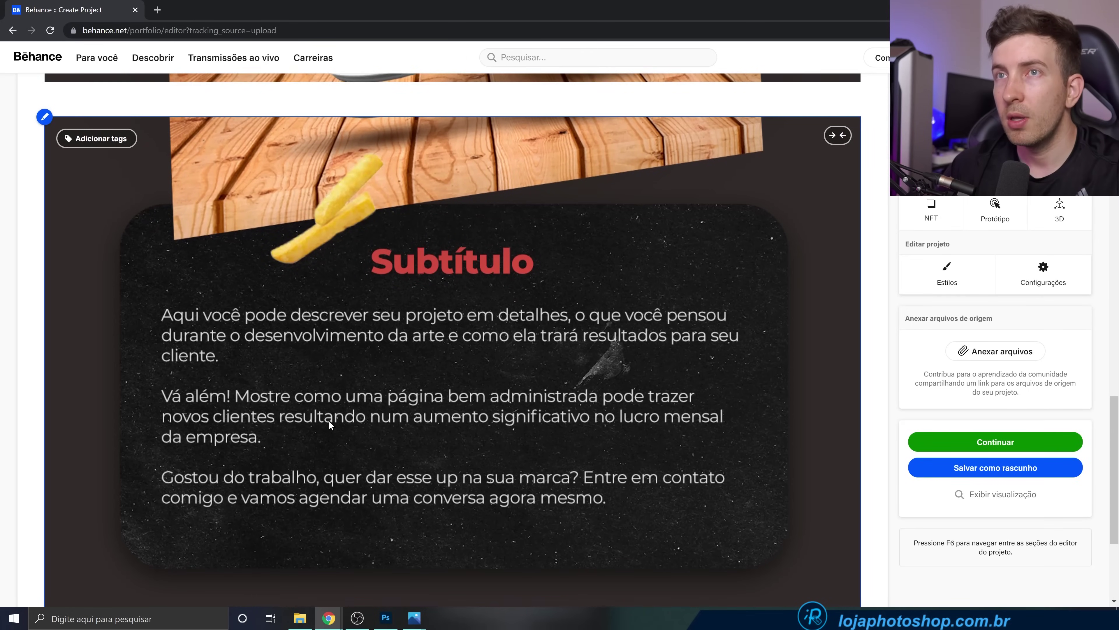
{"action": "scroll", "coordinate": [328, 412], "scroll_direction": "up", "scroll_amount": 8}
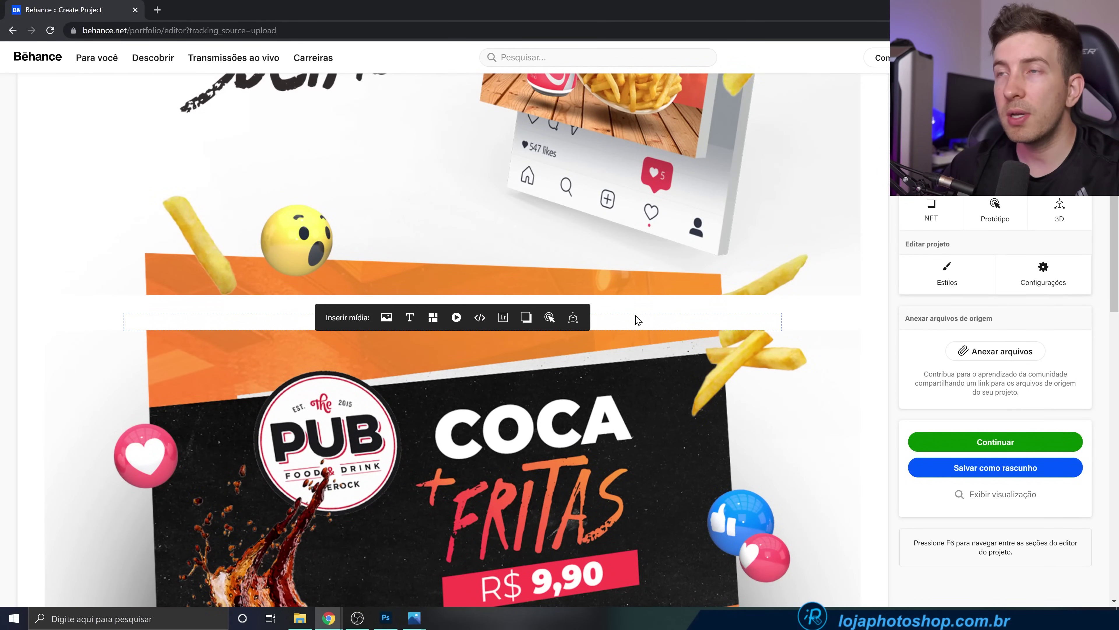
{"action": "left_click", "coordinate": [945, 274]}
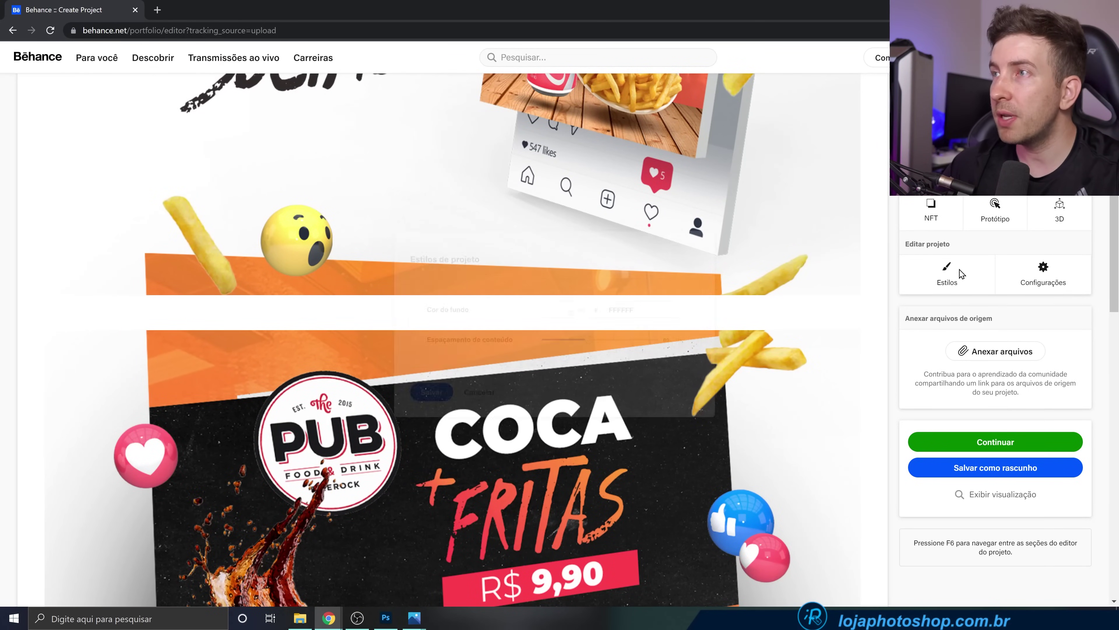
{"action": "left_click_drag", "start_coordinate": [592, 342], "coordinate": [542, 342]}
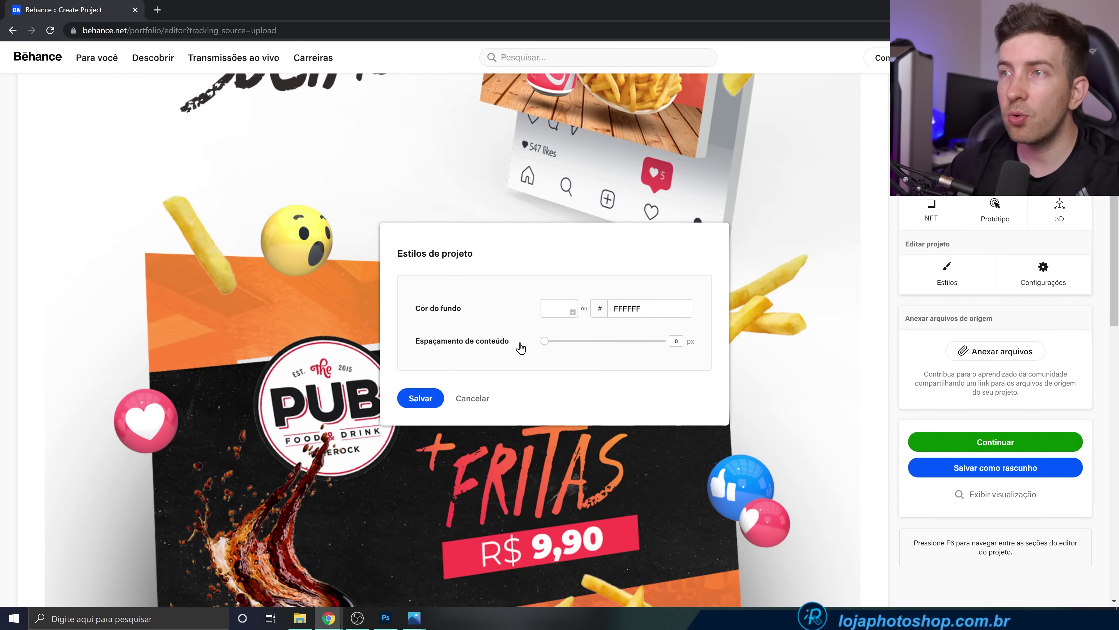
{"action": "left_click", "coordinate": [420, 398]}
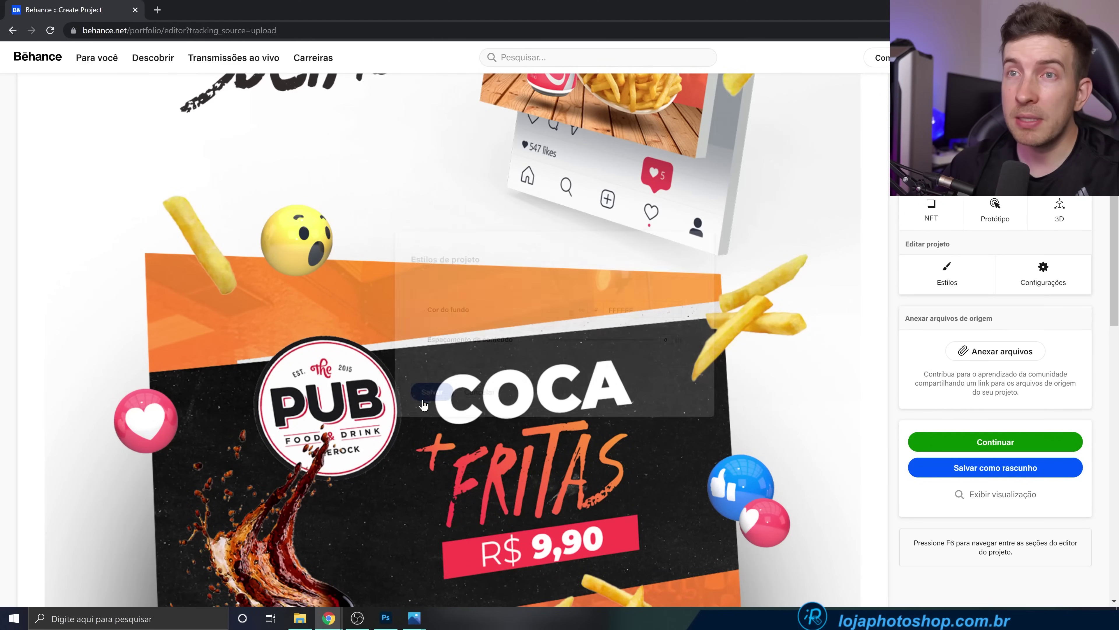
Restore the first image to full width and bring up the project settings form
{"action": "scroll", "coordinate": [427, 441], "scroll_direction": "up", "scroll_amount": 10}
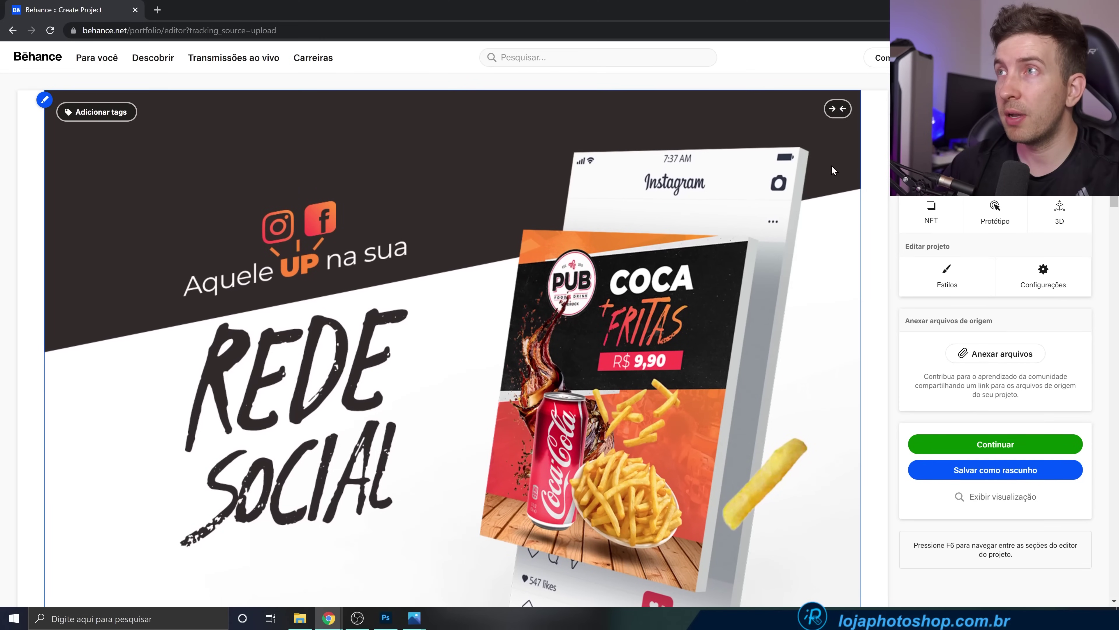
{"action": "left_click", "coordinate": [840, 118]}
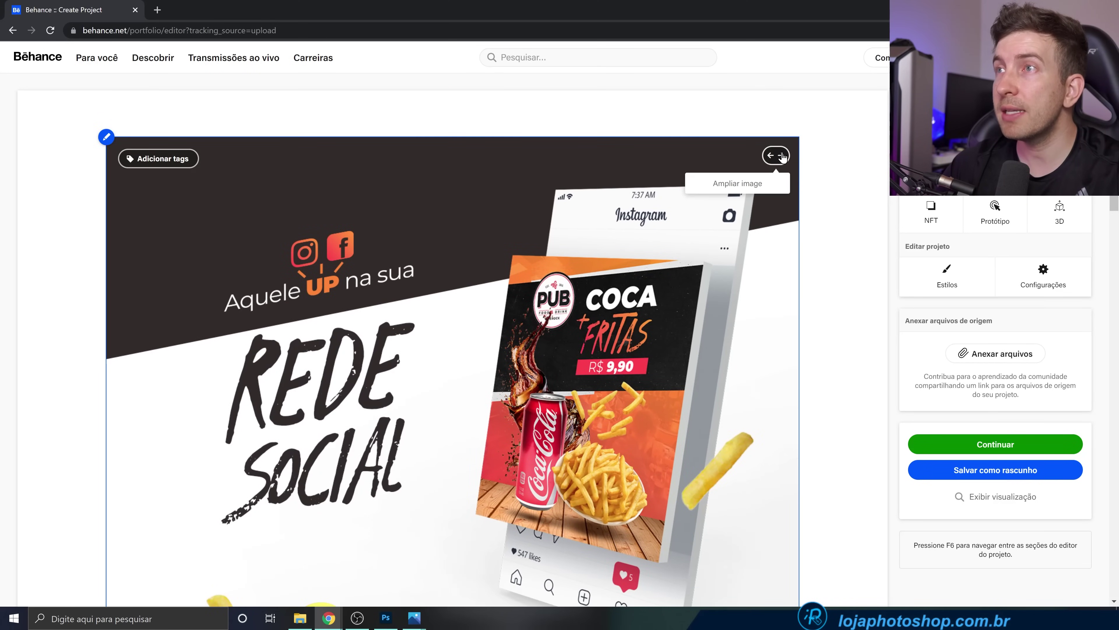
{"action": "left_click", "coordinate": [782, 158]}
{"action": "left_click", "coordinate": [849, 110]}
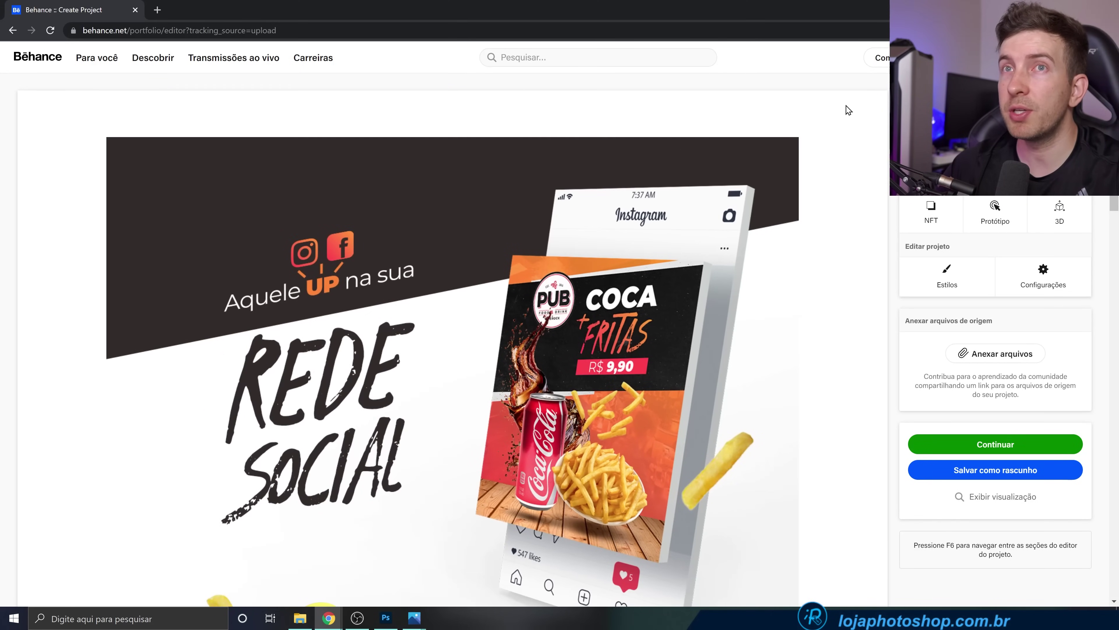
{"action": "left_click", "coordinate": [784, 159]}
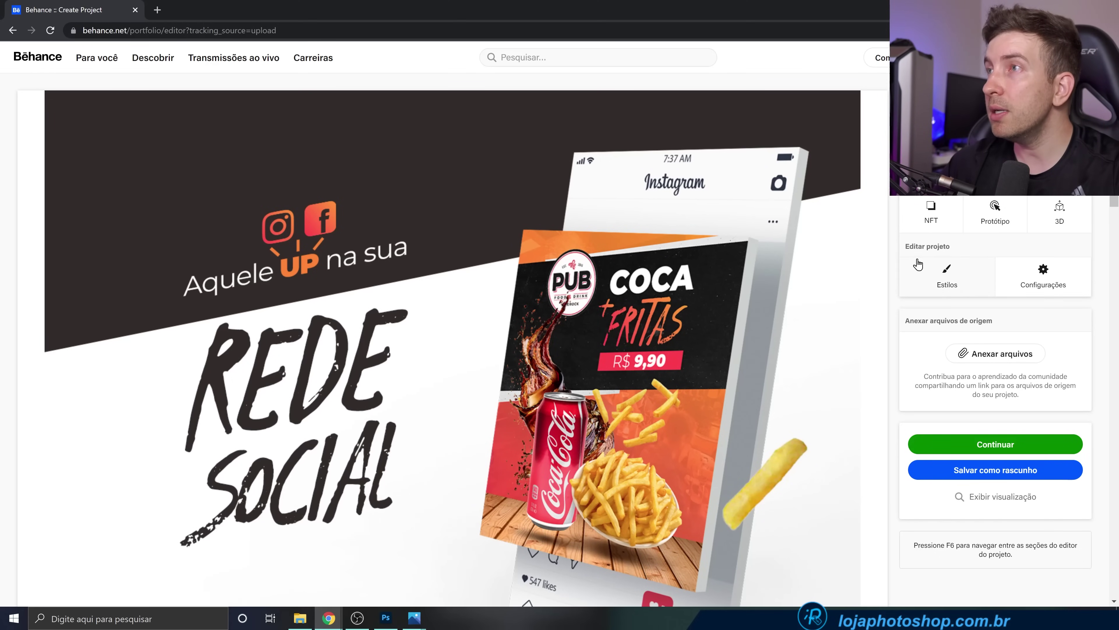
{"action": "left_click", "coordinate": [1047, 276]}
{"action": "left_click", "coordinate": [625, 163]}
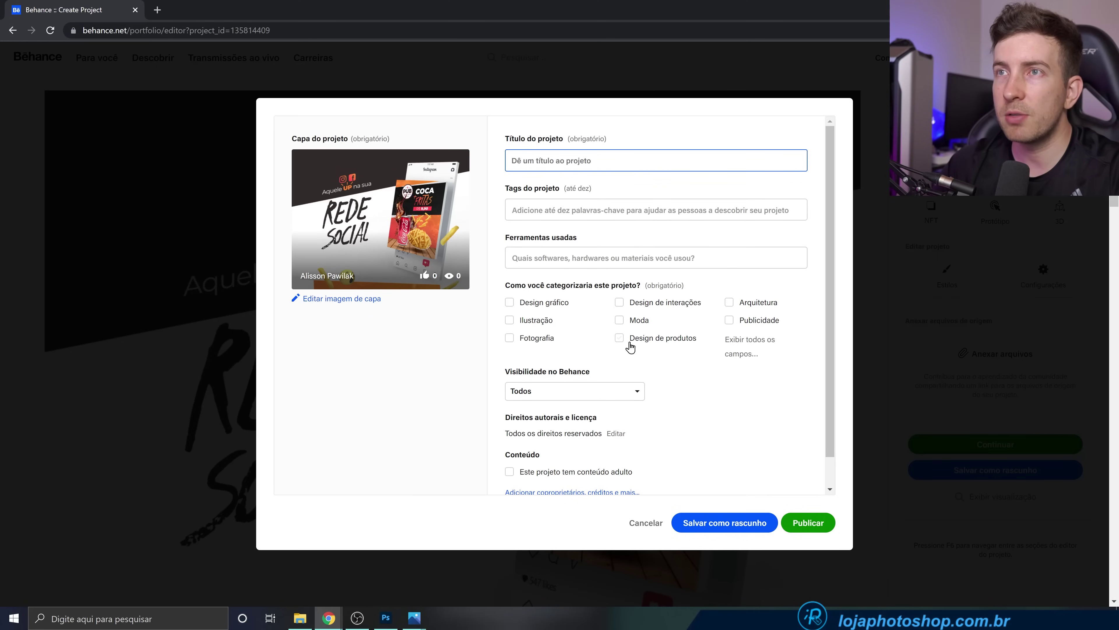
Review the project settings fields and open the cover image crop editor
{"action": "scroll", "coordinate": [652, 397], "scroll_direction": "down", "scroll_amount": 1}
{"action": "scroll", "coordinate": [651, 396], "scroll_direction": "down", "scroll_amount": 1}
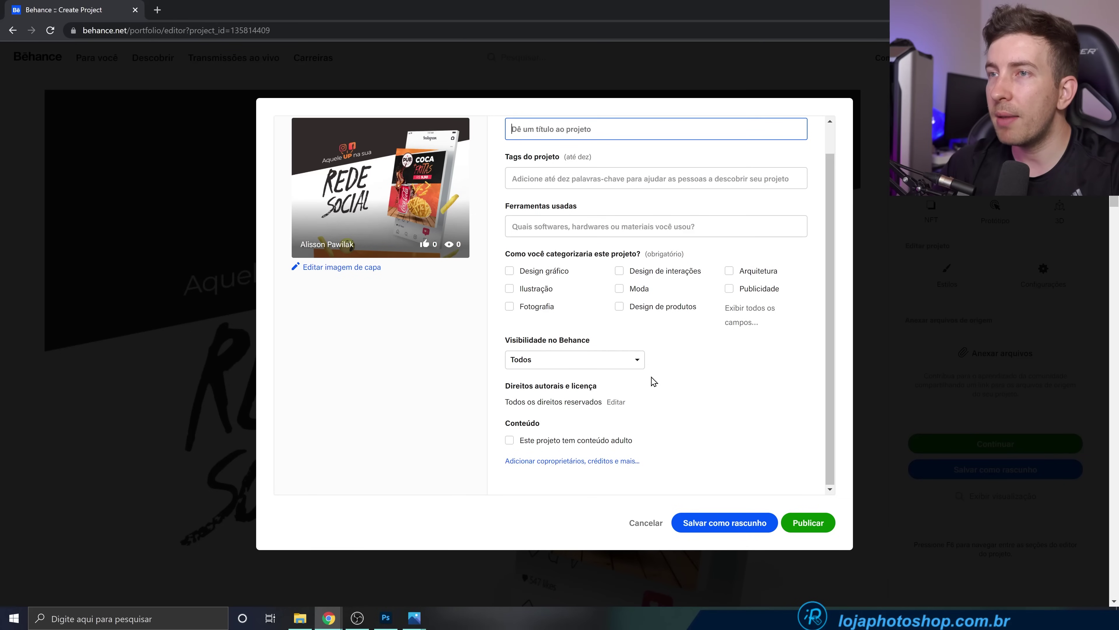
{"action": "scroll", "coordinate": [654, 382], "scroll_direction": "up", "scroll_amount": 1}
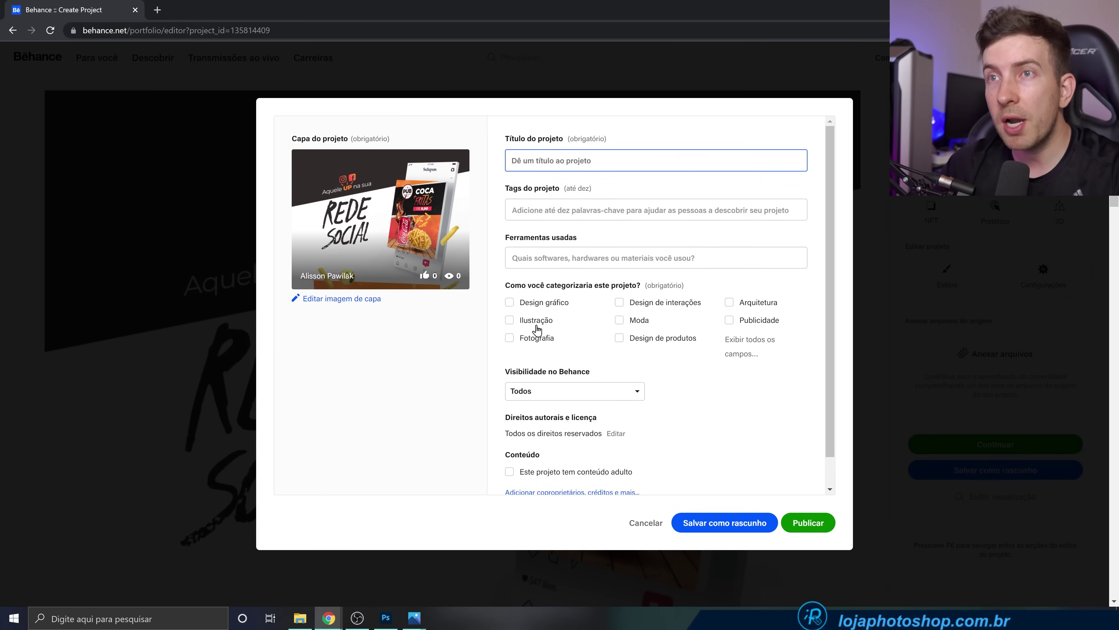
{"action": "left_click", "coordinate": [362, 300]}
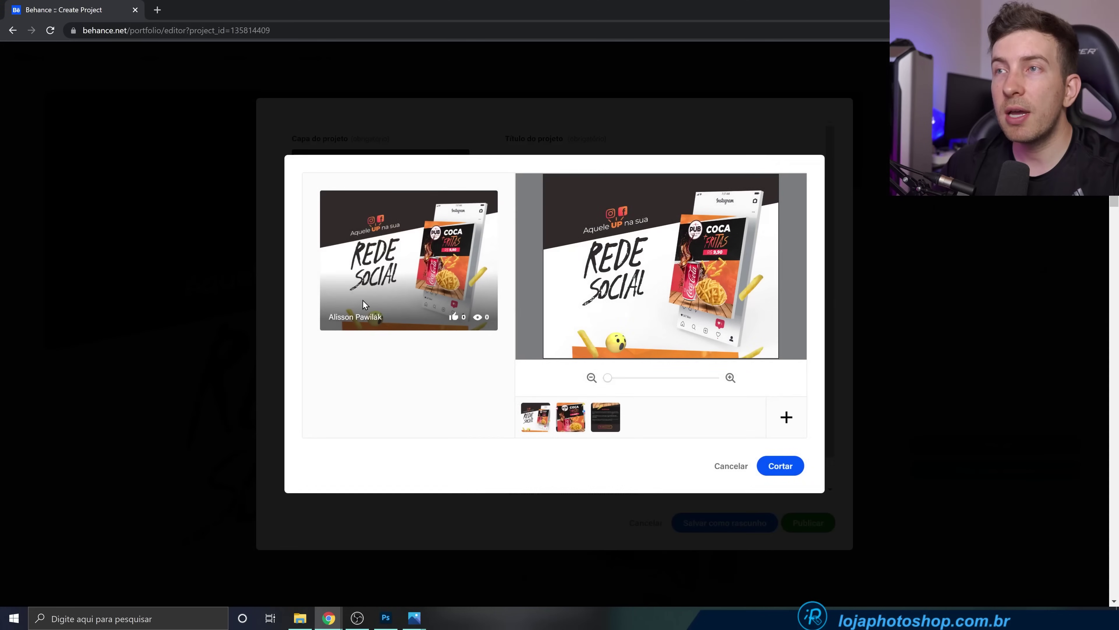
Compare the Coca + Fritas and Subtítulo slices as cover, then pick Rede Social
{"action": "left_click", "coordinate": [575, 426]}
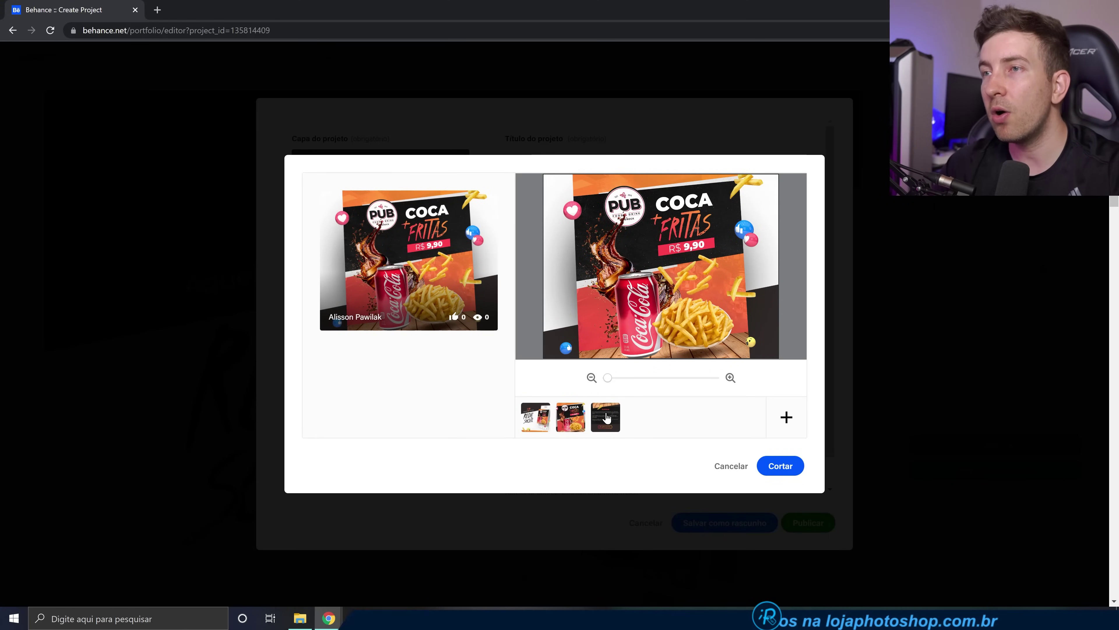
{"action": "left_click", "coordinate": [607, 418]}
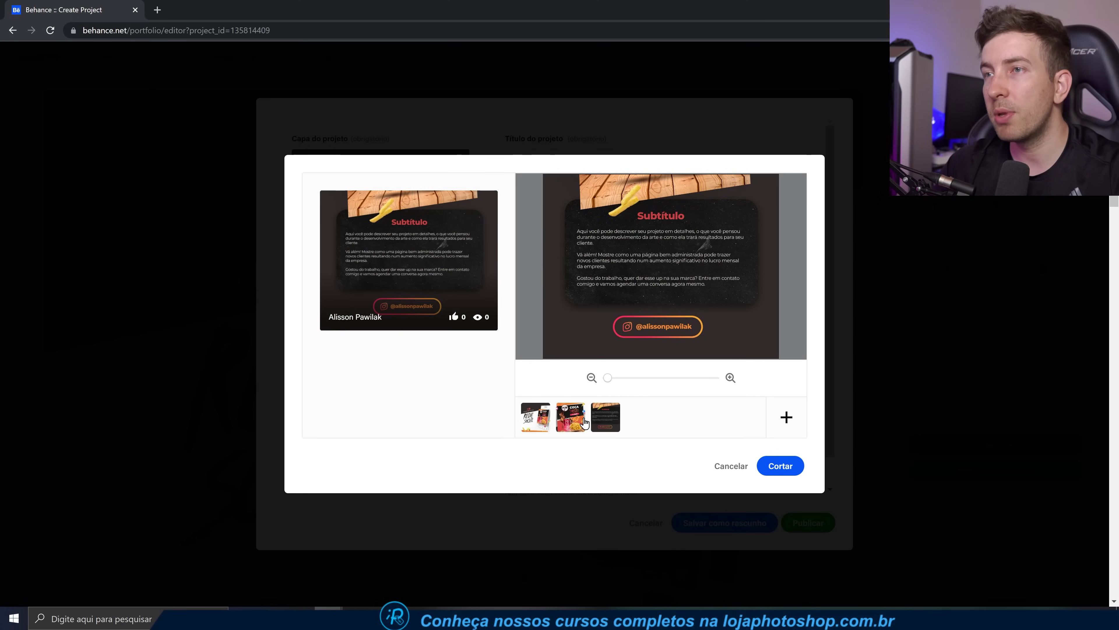
{"action": "left_click", "coordinate": [577, 423]}
{"action": "left_click", "coordinate": [526, 424]}
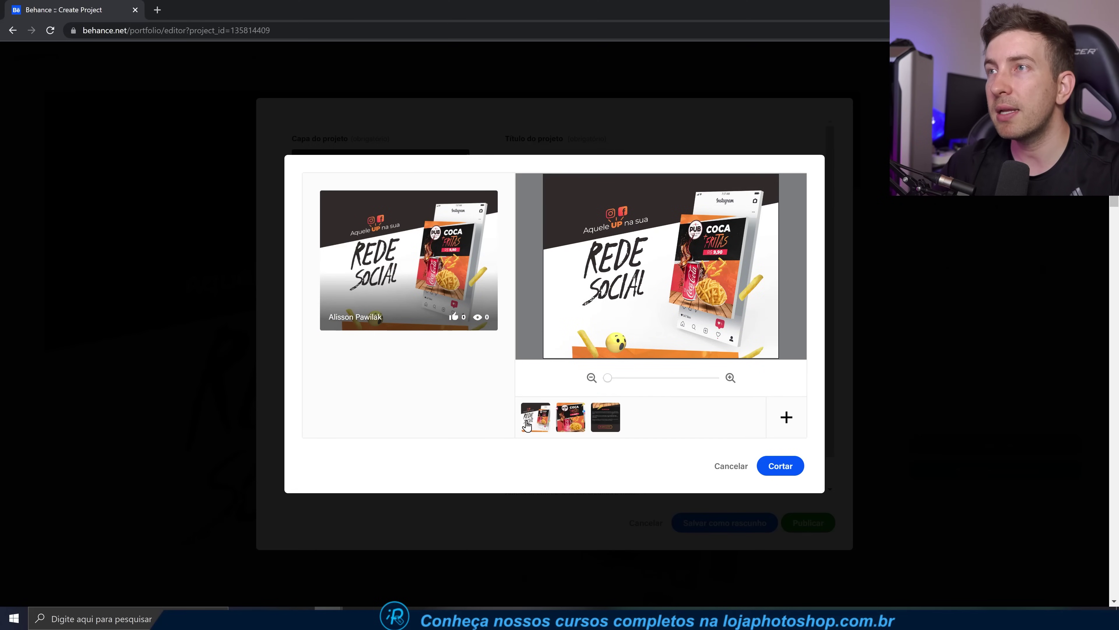
Check the design in Photoshop, then apply the Rede Social cover crop in Behance
{"action": "key", "text": "alt+Tab"}
{"action": "scroll", "coordinate": [367, 276], "scroll_direction": "up", "scroll_amount": 5}
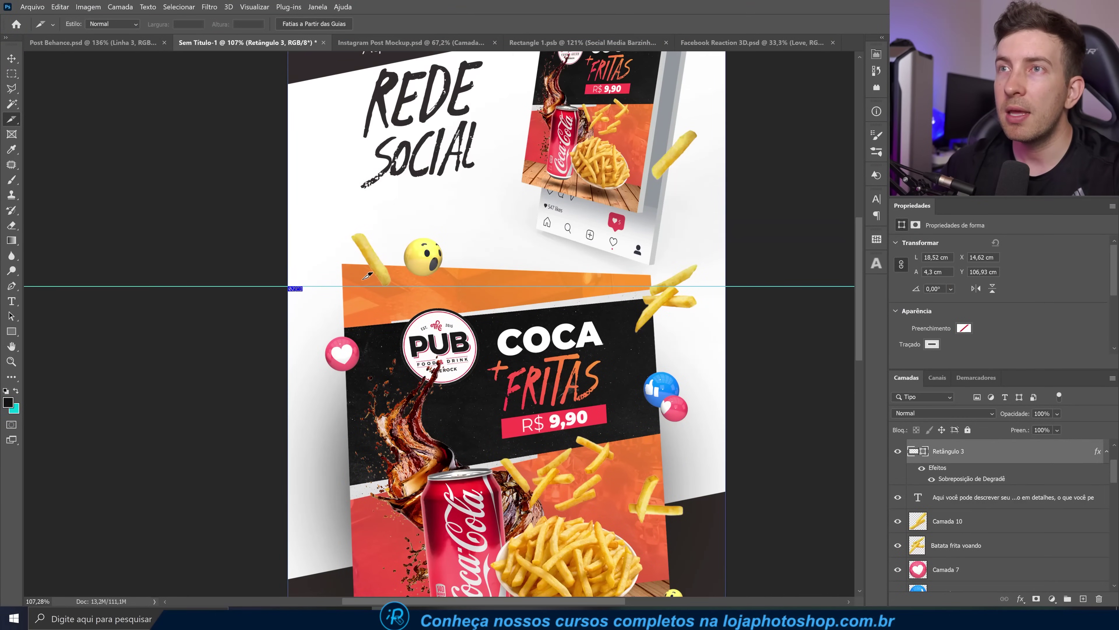
{"action": "scroll", "coordinate": [362, 238], "scroll_direction": "up", "scroll_amount": 2}
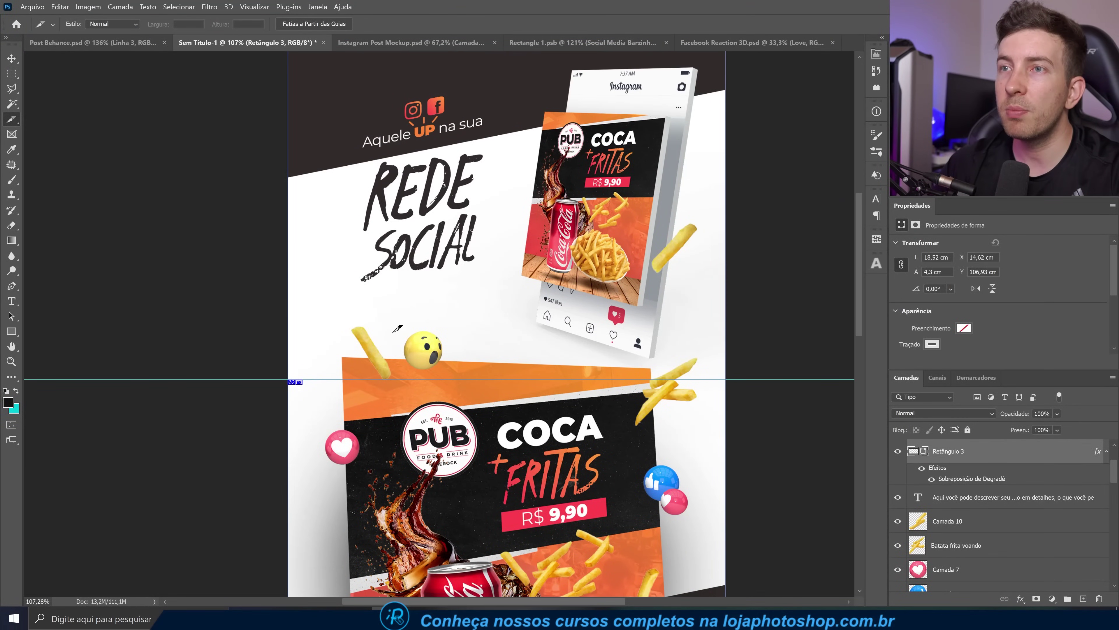
{"action": "scroll", "coordinate": [397, 328], "scroll_direction": "up", "scroll_amount": 1}
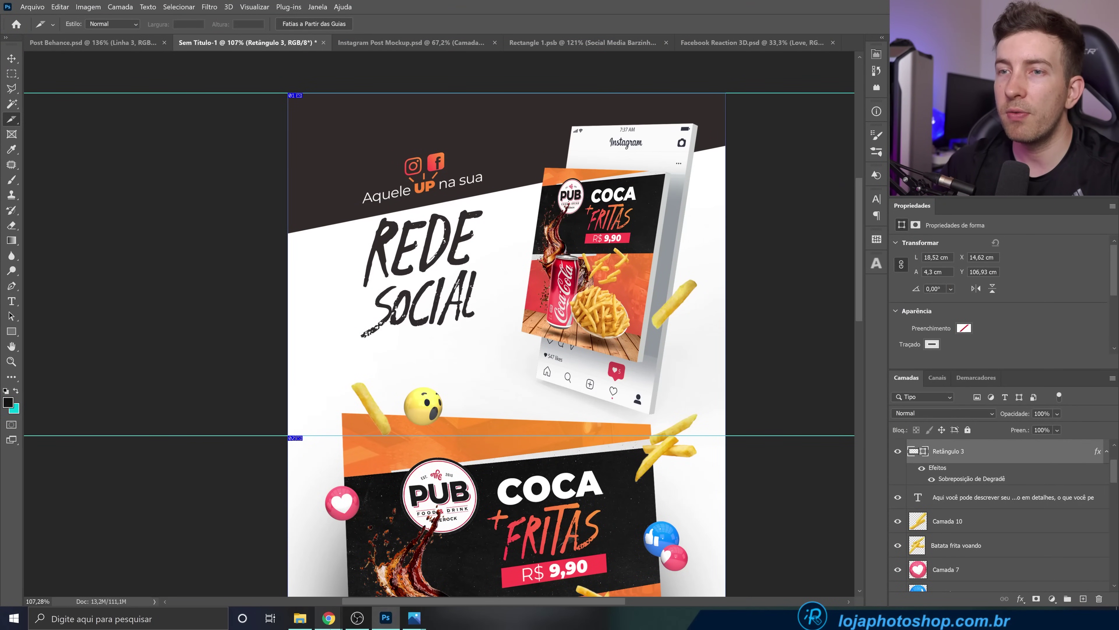
{"action": "left_click", "coordinate": [330, 626]}
{"action": "left_click", "coordinate": [391, 571]}
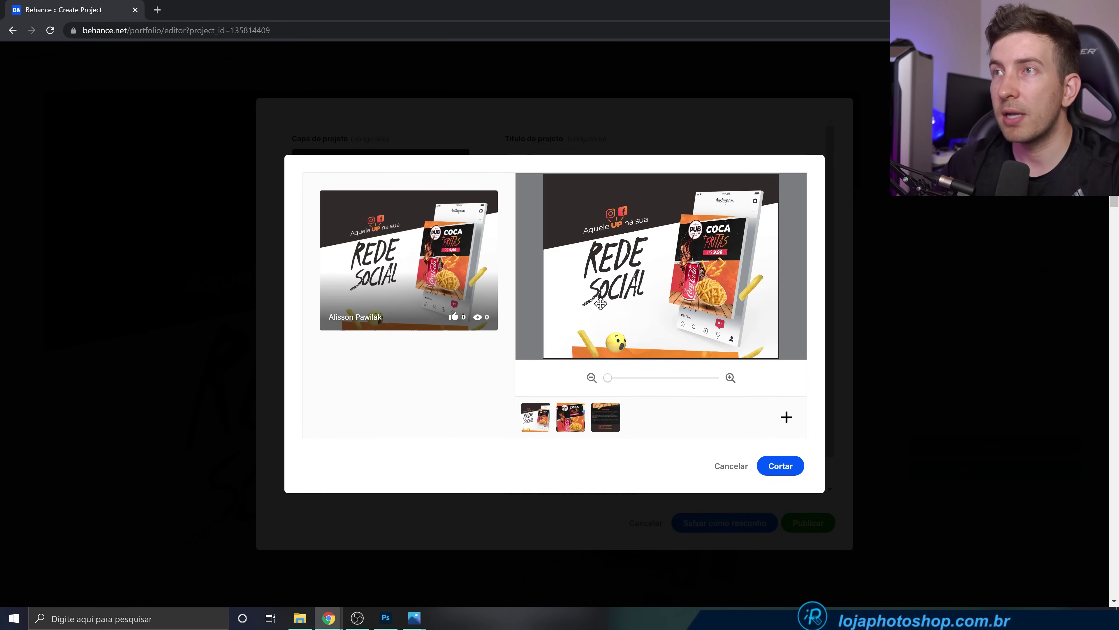
{"action": "left_click", "coordinate": [385, 617]}
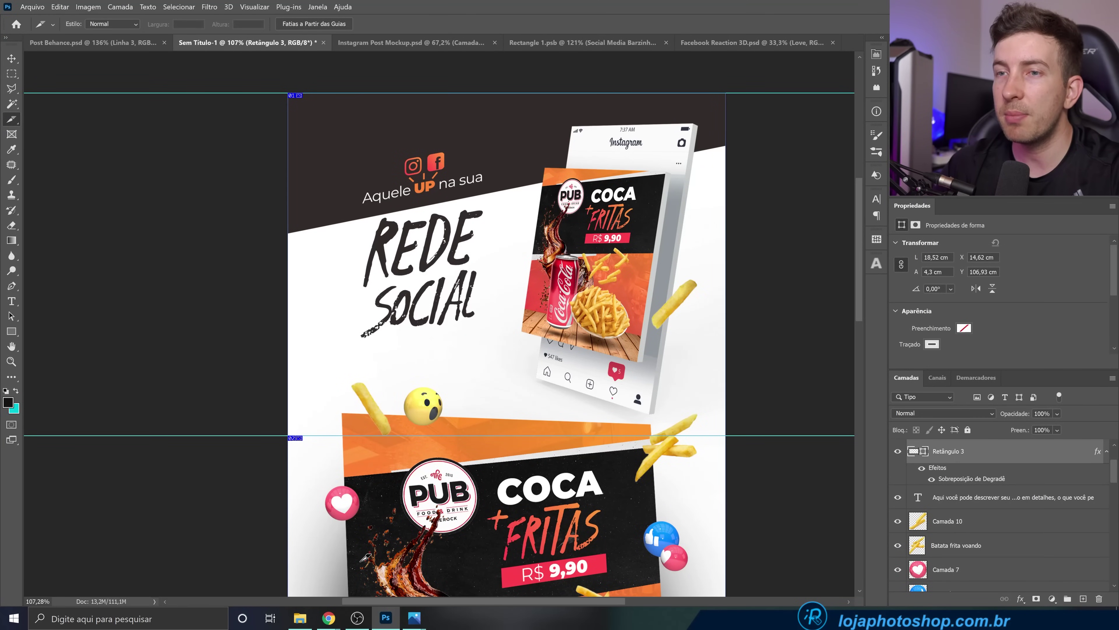
{"action": "mouse_move", "coordinate": [328, 619]}
{"action": "left_click", "coordinate": [380, 578]}
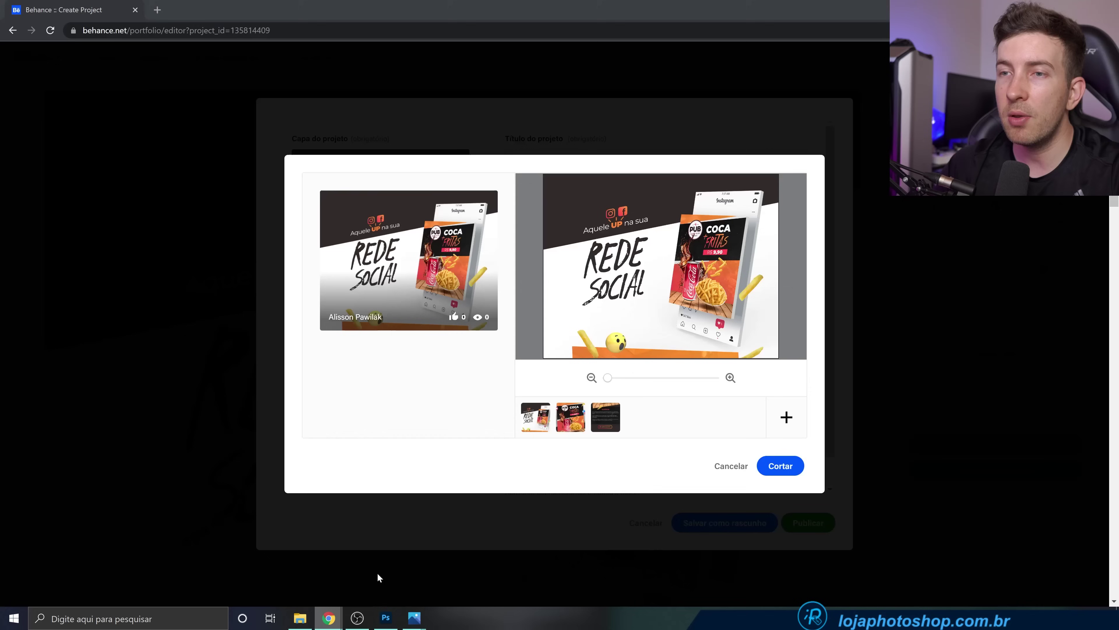
{"action": "left_click", "coordinate": [777, 466]}
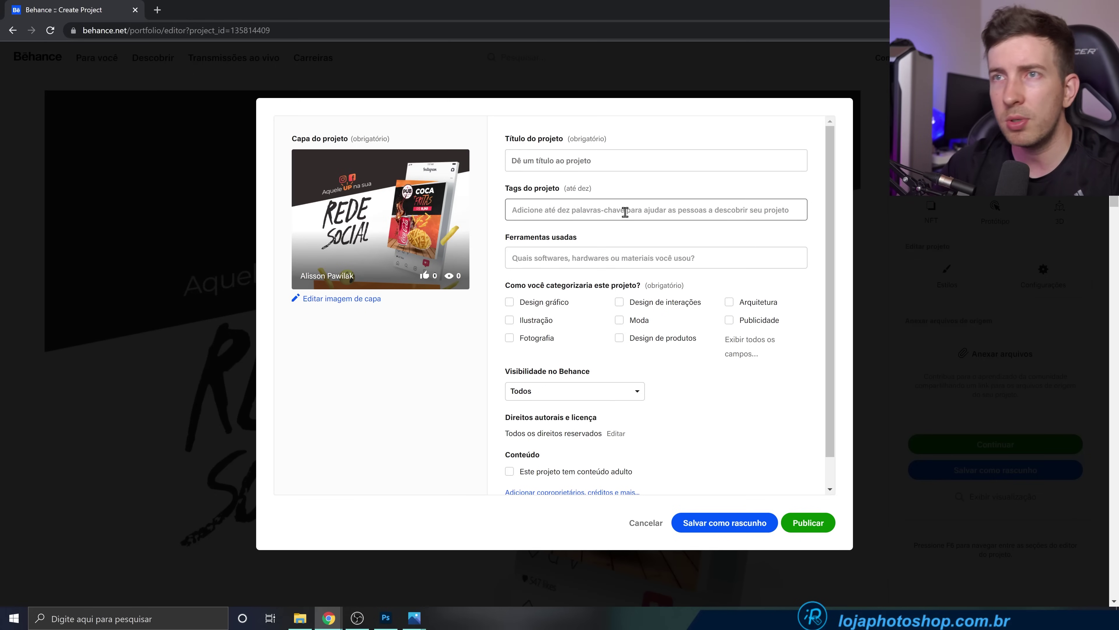
Add Adobe Photoshop under Ferramentas usadas and cancel the settings form
{"action": "left_click", "coordinate": [612, 258]}
{"action": "type", "text": "photoshop"}
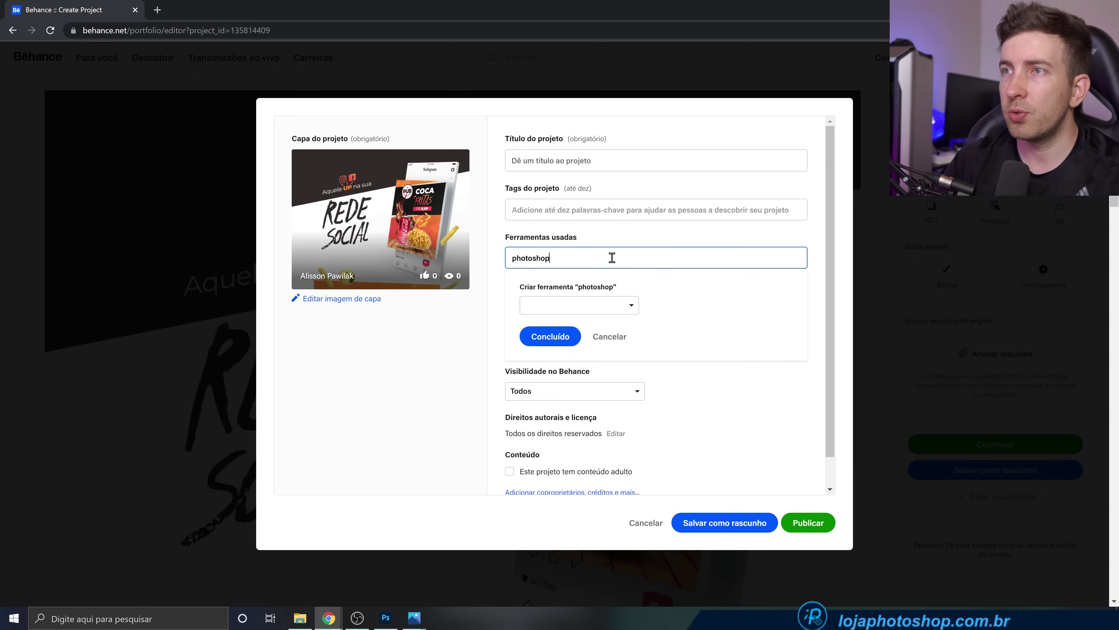
{"action": "left_click", "coordinate": [589, 280]}
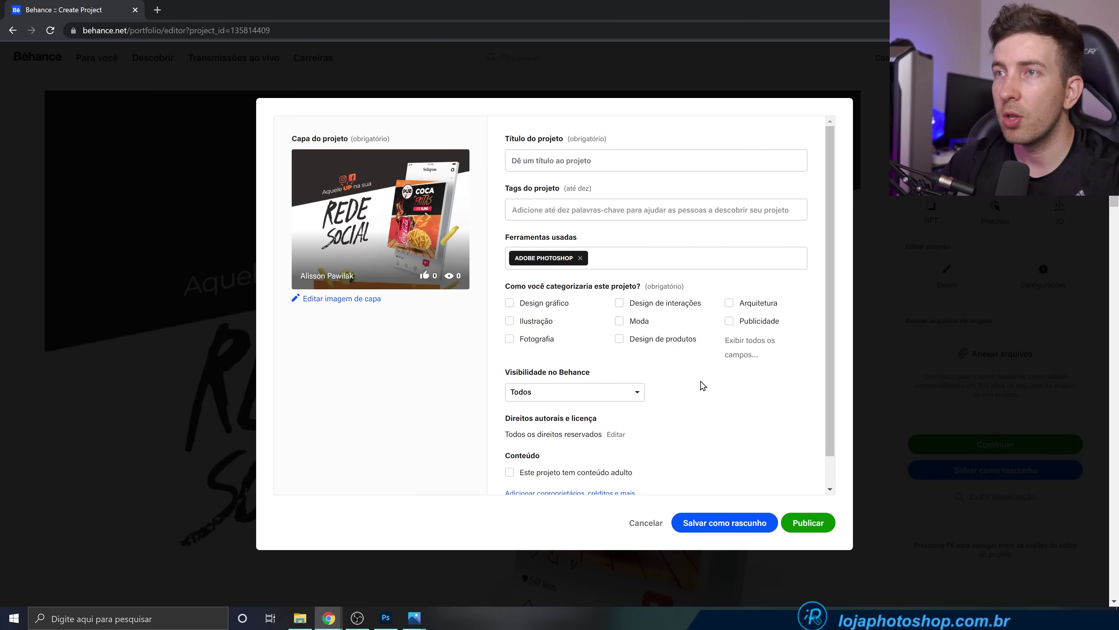
{"action": "left_click", "coordinate": [659, 521]}
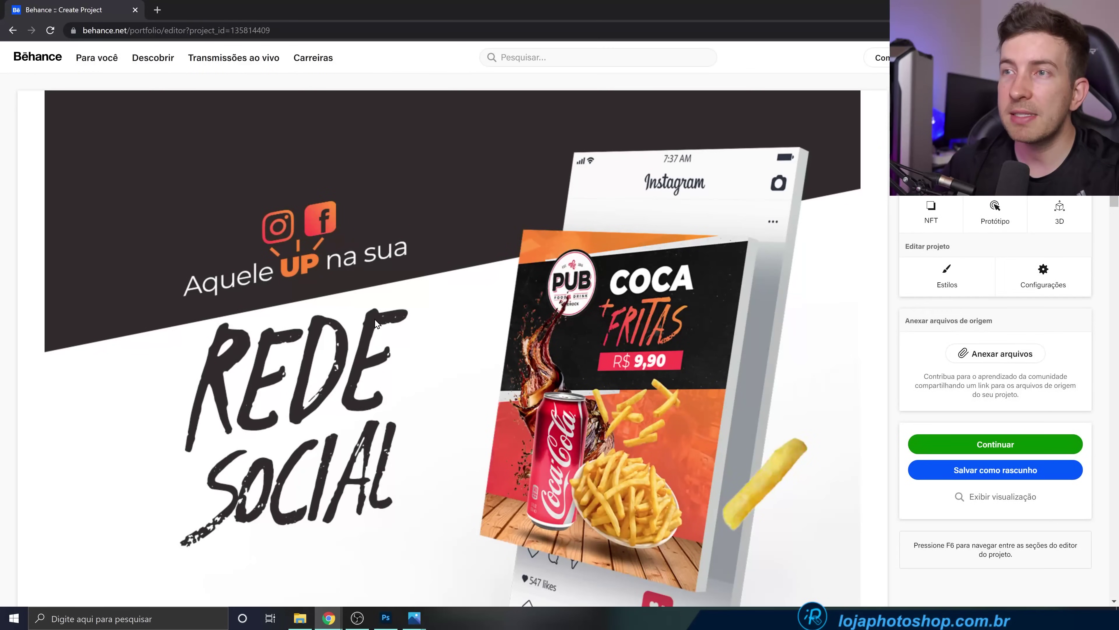
Scroll through the project canvas down to the Subtítulo text section
{"action": "scroll", "coordinate": [376, 326], "scroll_direction": "down", "scroll_amount": 5}
{"action": "scroll", "coordinate": [376, 332], "scroll_direction": "down", "scroll_amount": 5}
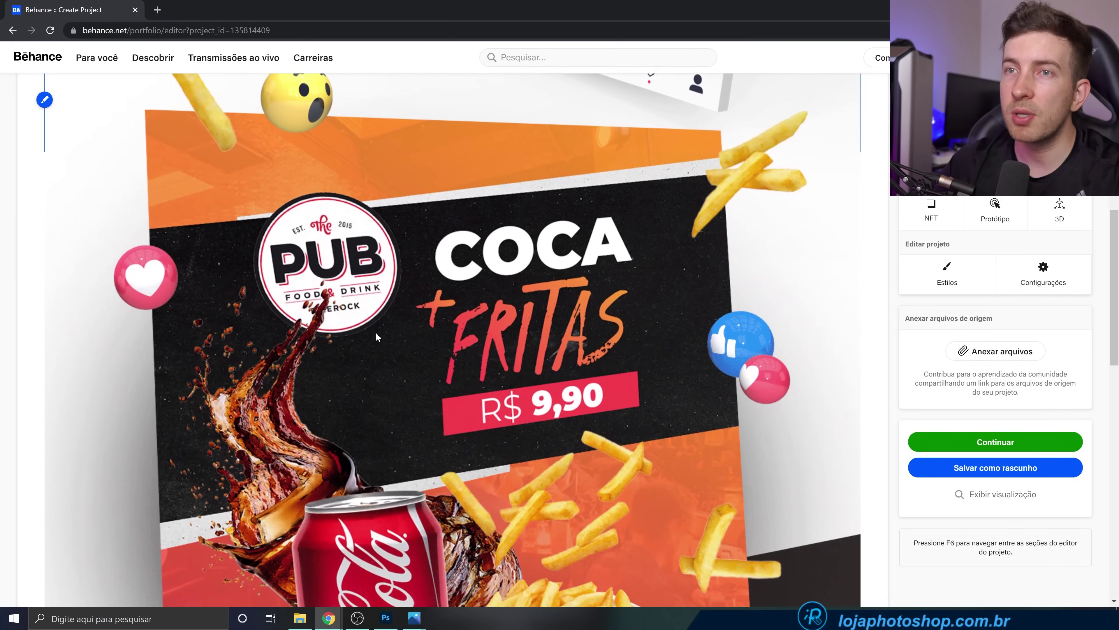
{"action": "scroll", "coordinate": [377, 334], "scroll_direction": "down", "scroll_amount": 2}
{"action": "scroll", "coordinate": [379, 330], "scroll_direction": "down", "scroll_amount": 4}
{"action": "scroll", "coordinate": [380, 329], "scroll_direction": "down", "scroll_amount": 1}
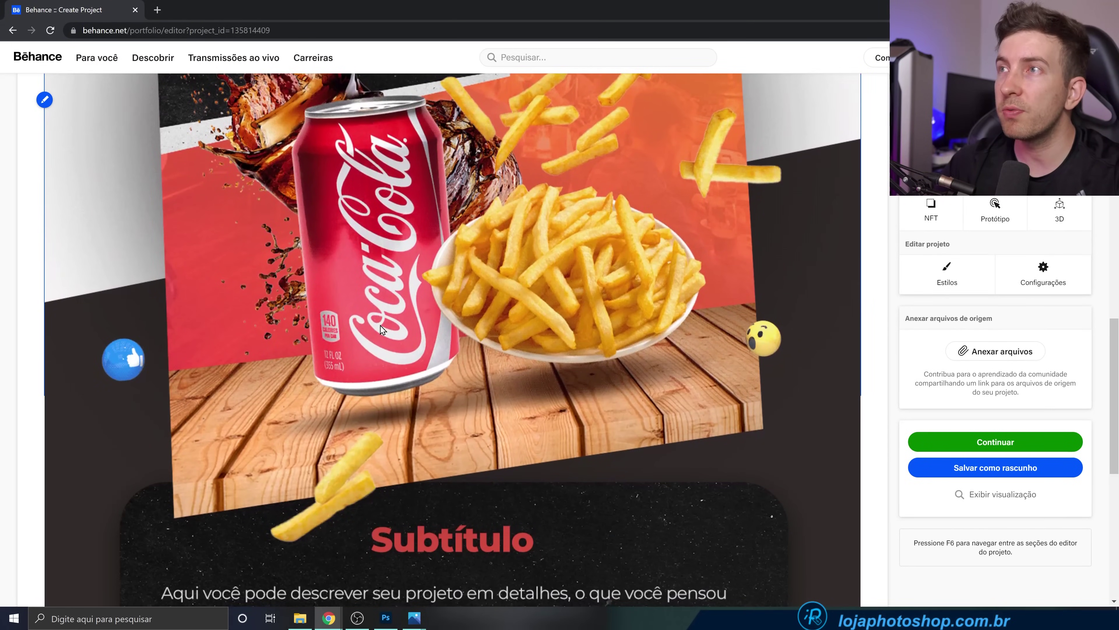
{"action": "scroll", "coordinate": [382, 329], "scroll_direction": "down", "scroll_amount": 5}
{"action": "scroll", "coordinate": [381, 328], "scroll_direction": "down", "scroll_amount": 1}
{"action": "scroll", "coordinate": [380, 318], "scroll_direction": "up", "scroll_amount": 10}
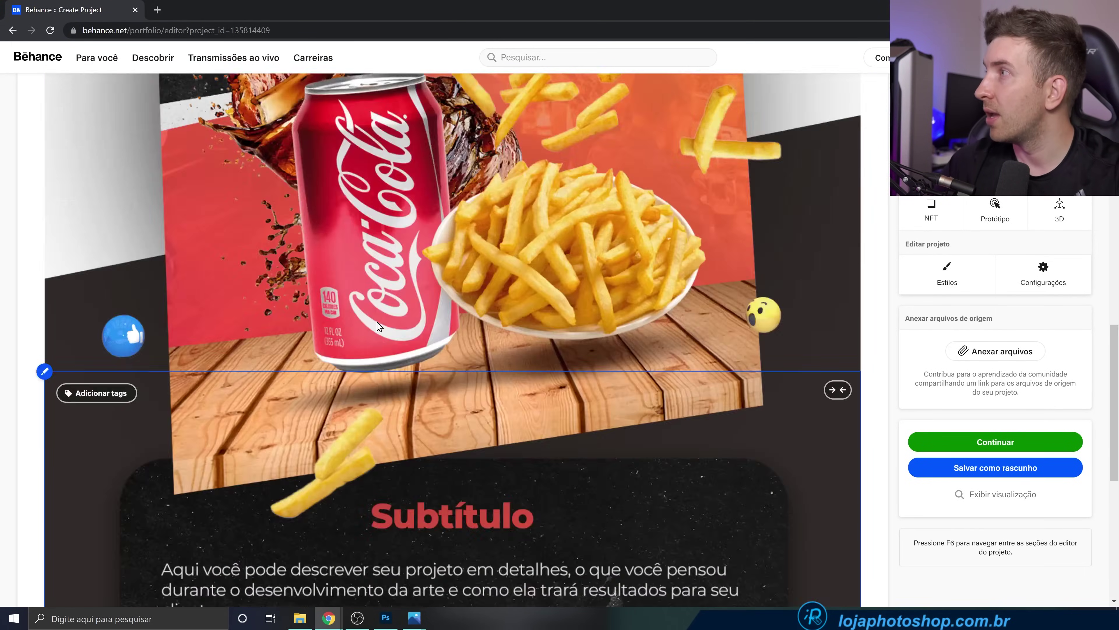
{"action": "scroll", "coordinate": [378, 321], "scroll_direction": "up", "scroll_amount": 10}
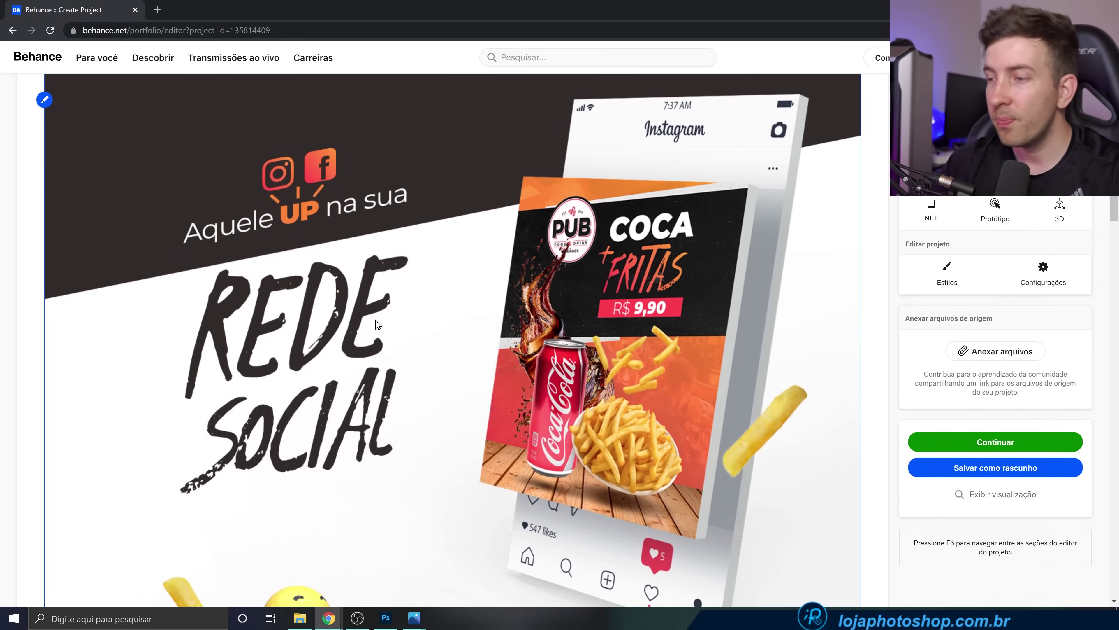